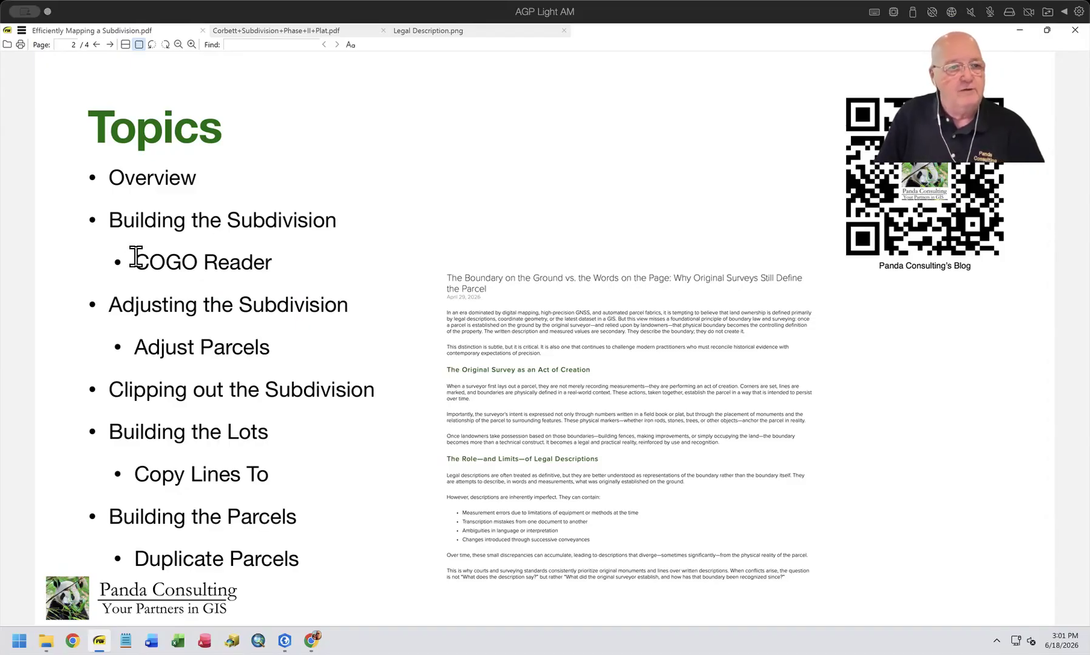
Review the Topics slide from COGO Reader through Duplicate Parcels, marking each item in turn
{"action": "left_click_drag", "start_coordinate": [136, 258], "coordinate": [286, 256]}
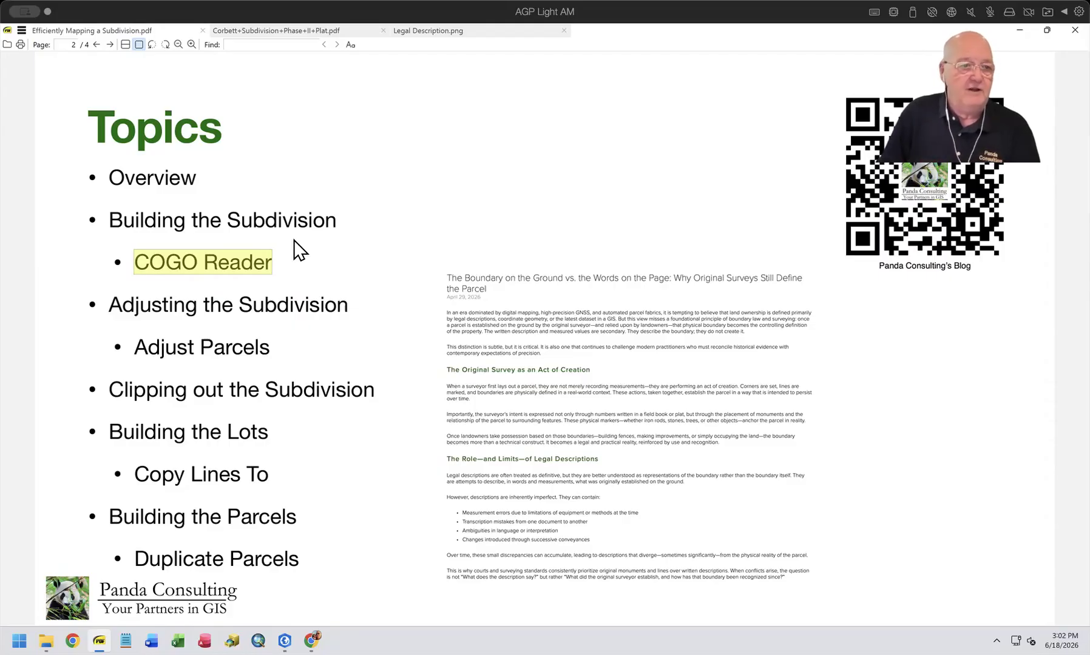
{"action": "left_click_drag", "start_coordinate": [104, 309], "coordinate": [358, 315]}
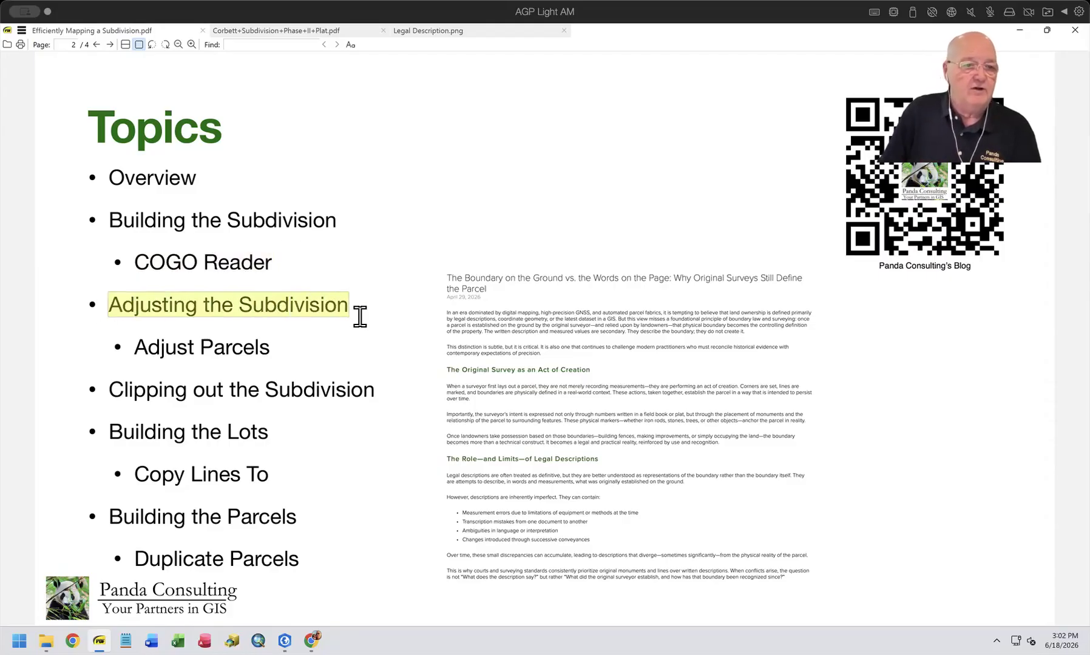
{"action": "left_click_drag", "start_coordinate": [134, 344], "coordinate": [282, 351]}
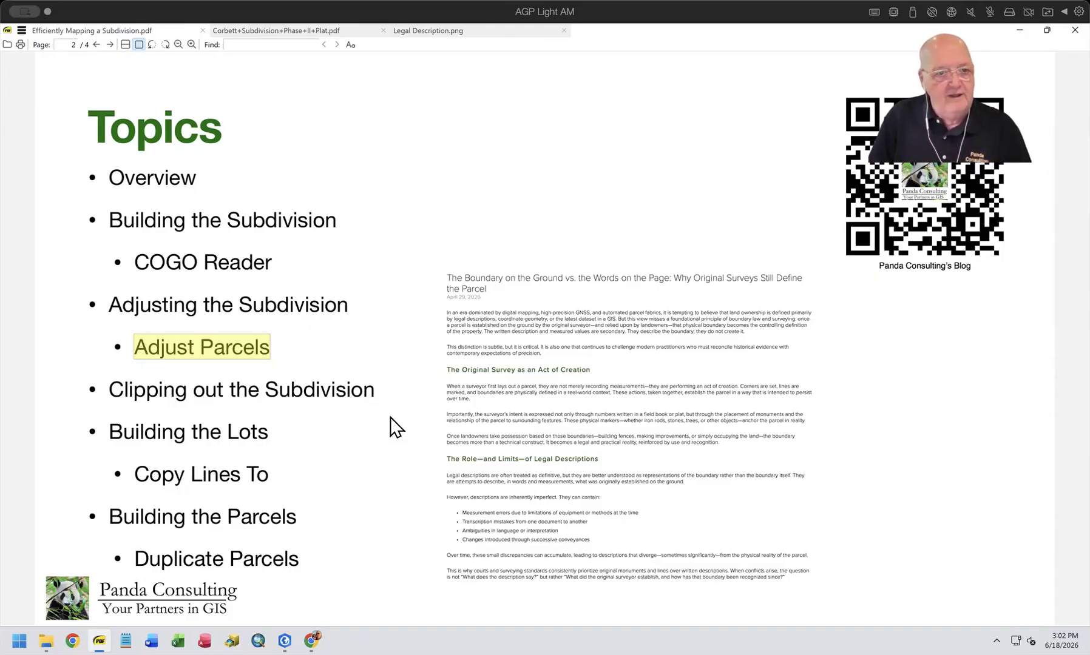
{"action": "left_click", "coordinate": [249, 395]}
{"action": "left_click_drag", "start_coordinate": [107, 388], "coordinate": [453, 377]}
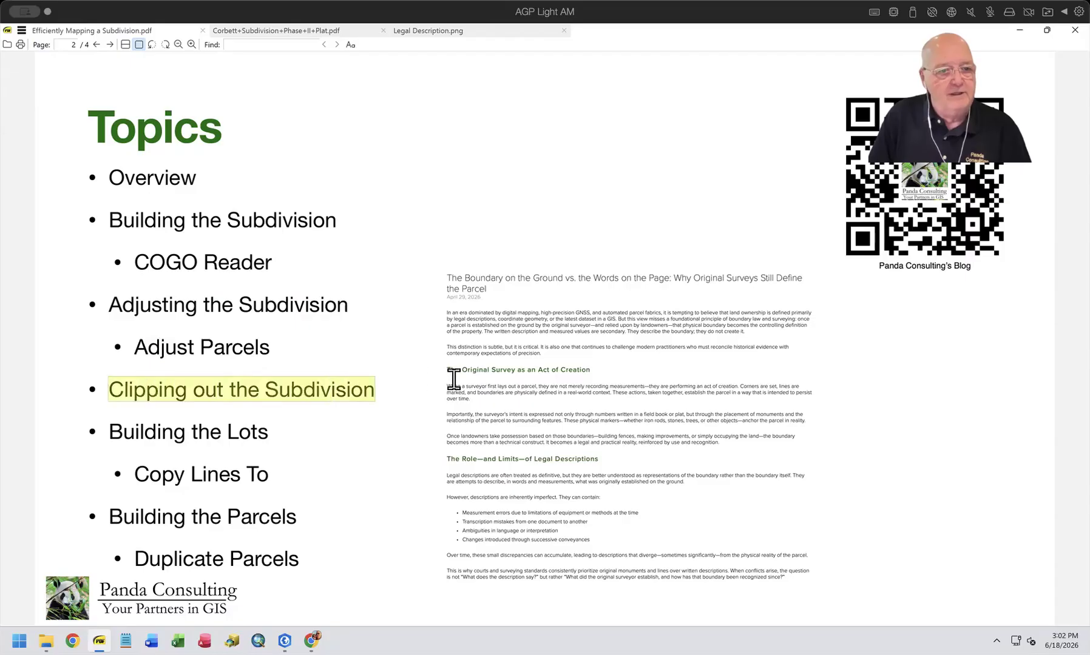
{"action": "left_click", "coordinate": [110, 426]}
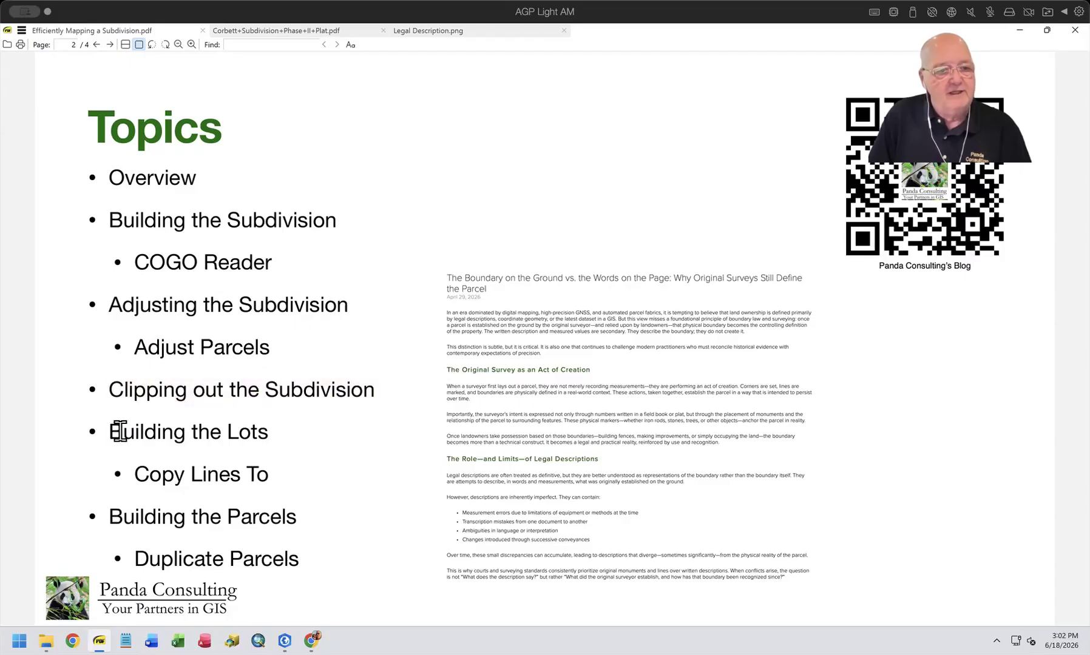
{"action": "left_click_drag", "start_coordinate": [110, 431], "coordinate": [286, 438]}
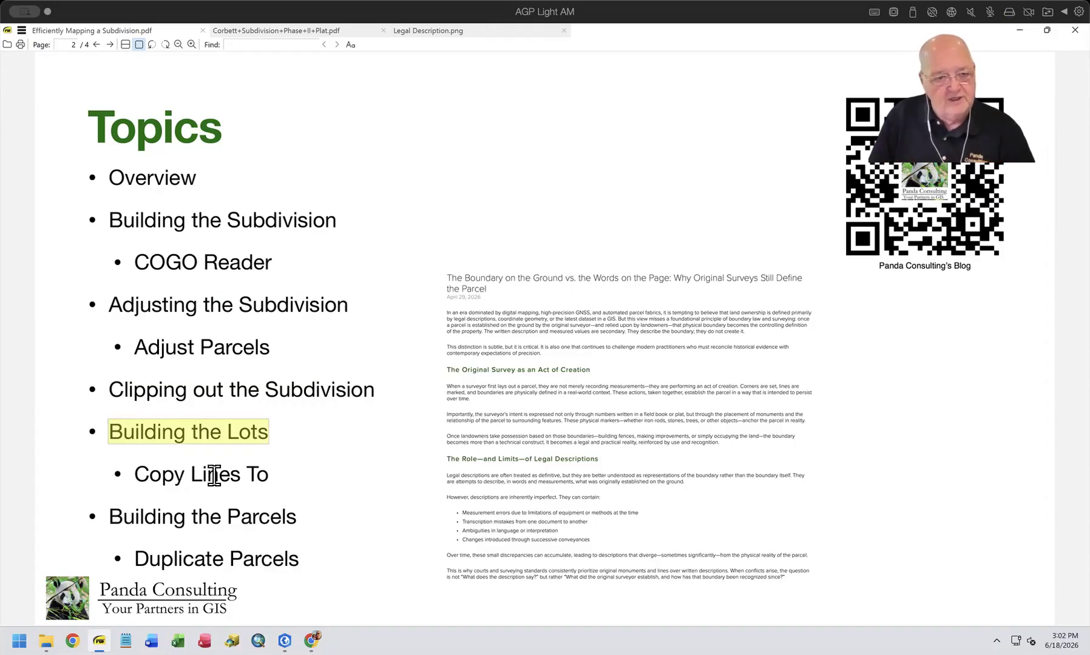
{"action": "left_click_drag", "start_coordinate": [136, 478], "coordinate": [312, 487]}
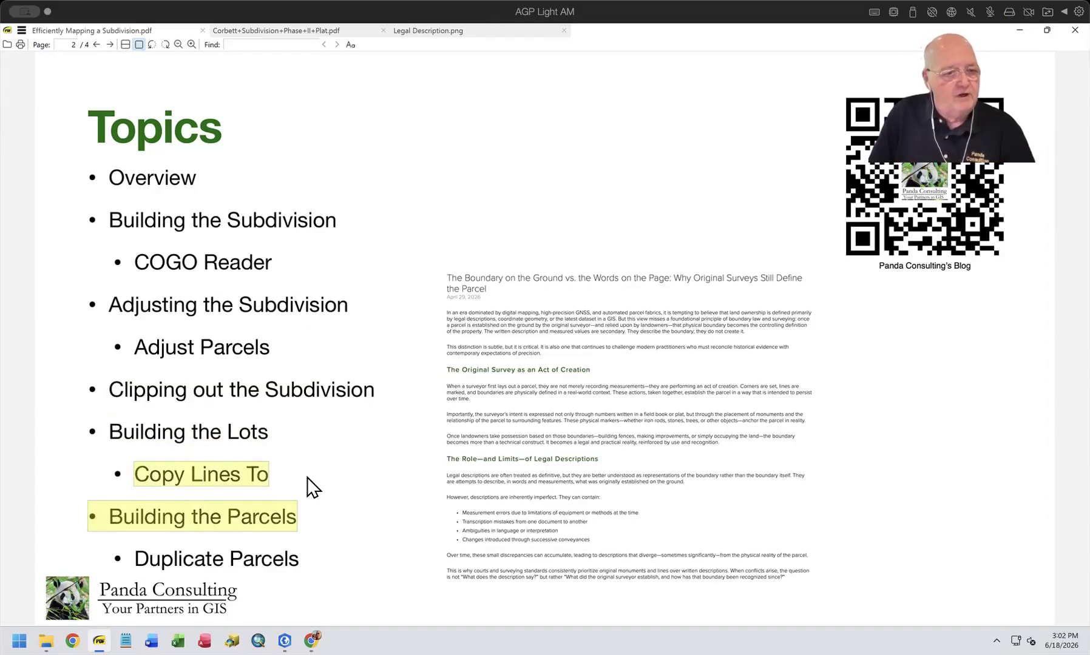
{"action": "left_click", "coordinate": [244, 477]}
{"action": "left_click_drag", "start_coordinate": [139, 473], "coordinate": [297, 473]}
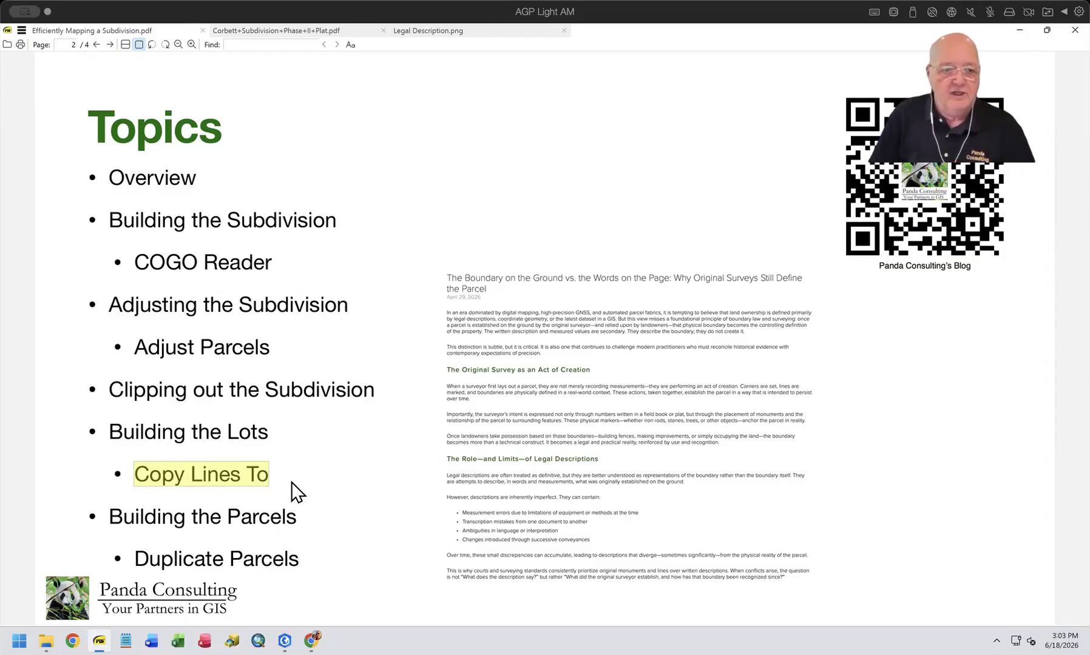
{"action": "left_click_drag", "start_coordinate": [108, 517], "coordinate": [302, 524]}
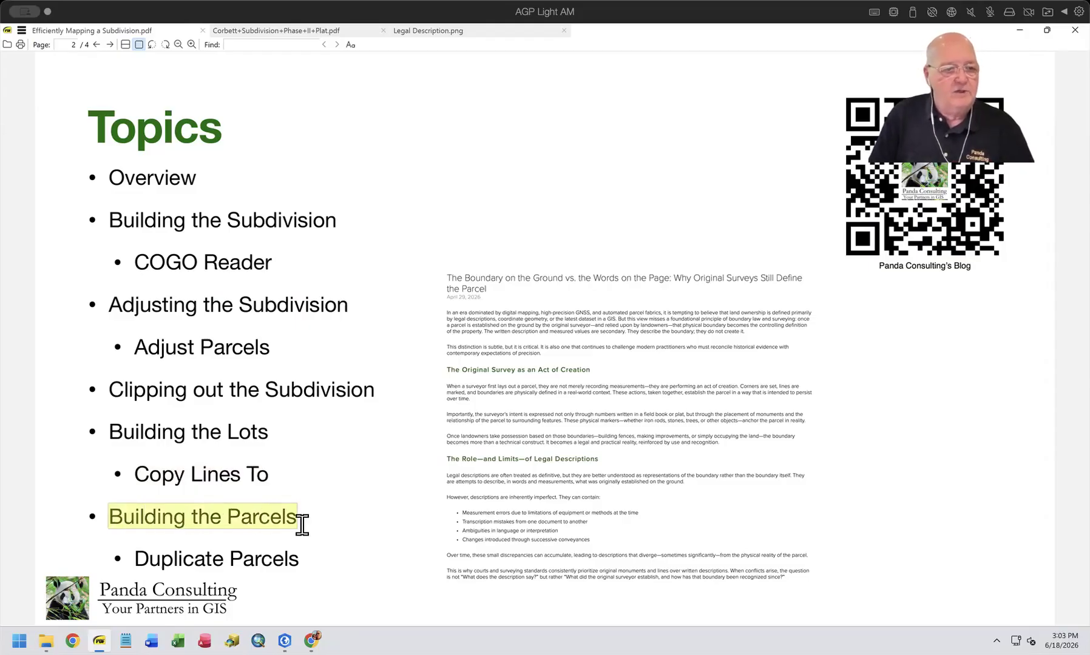
{"action": "left_click_drag", "start_coordinate": [129, 558], "coordinate": [301, 558]}
{"action": "left_click", "coordinate": [329, 509]}
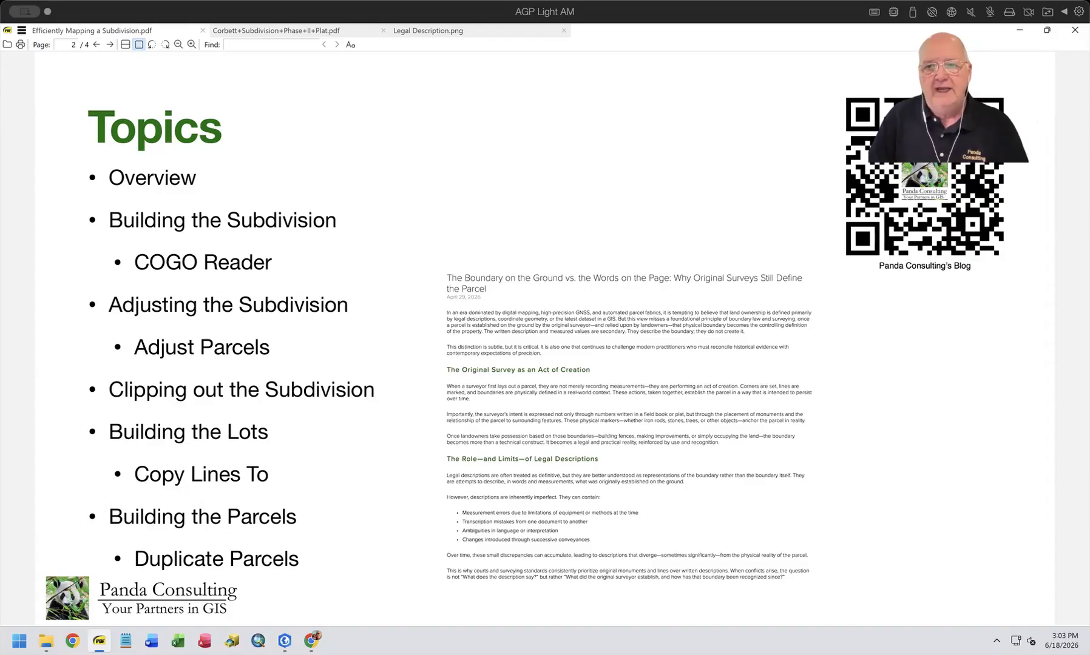
Examine the Corbett Subdivision Phase II plat and its legal description, and return to the parcel map in ArcGIS Pro
{"action": "left_click", "coordinate": [1018, 30]}
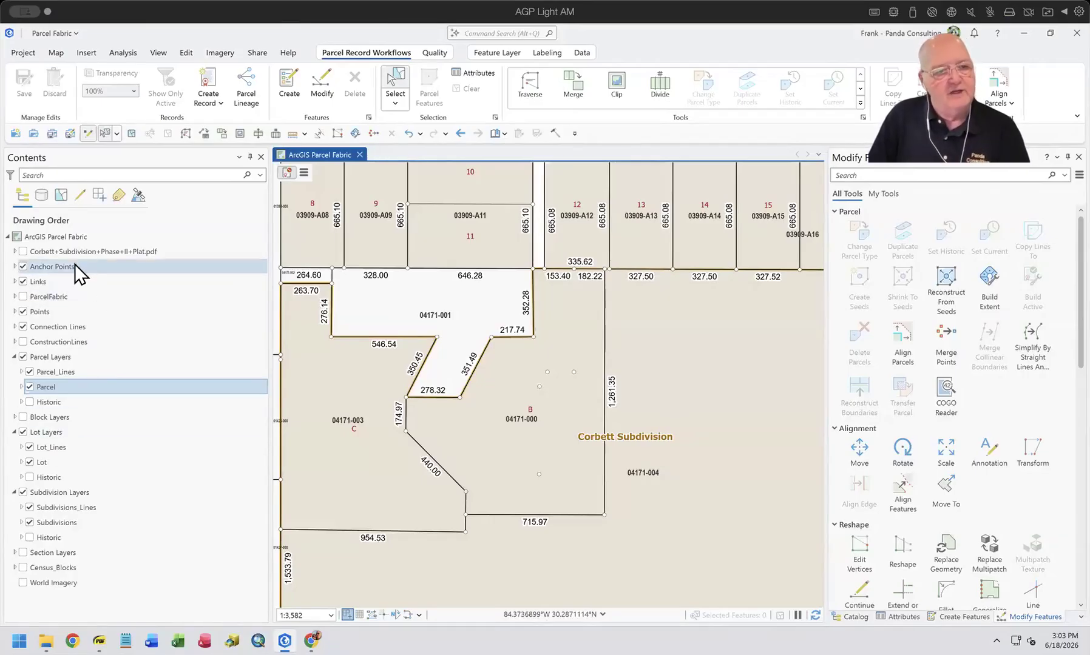
{"action": "left_click", "coordinate": [98, 619]}
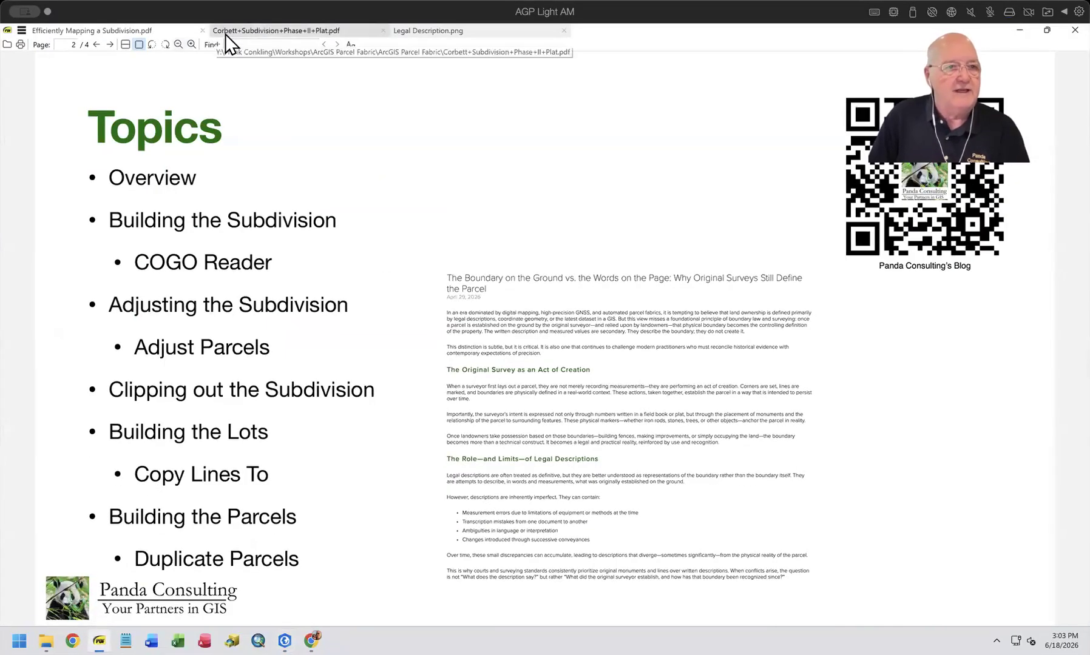
{"action": "left_click", "coordinate": [256, 30]}
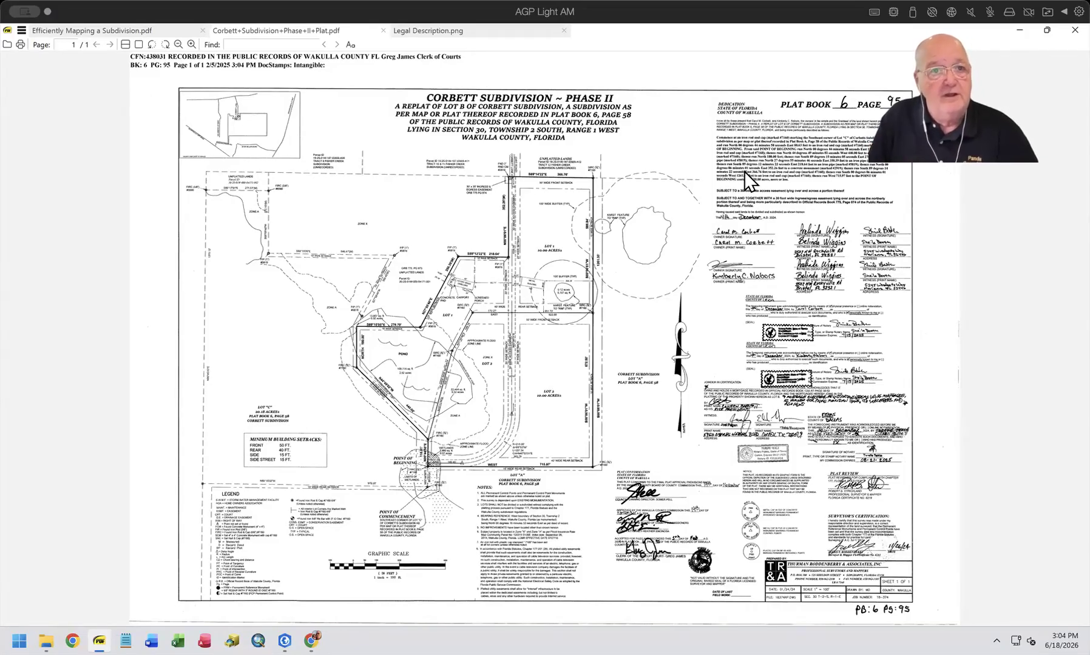
{"action": "left_click", "coordinate": [441, 32]}
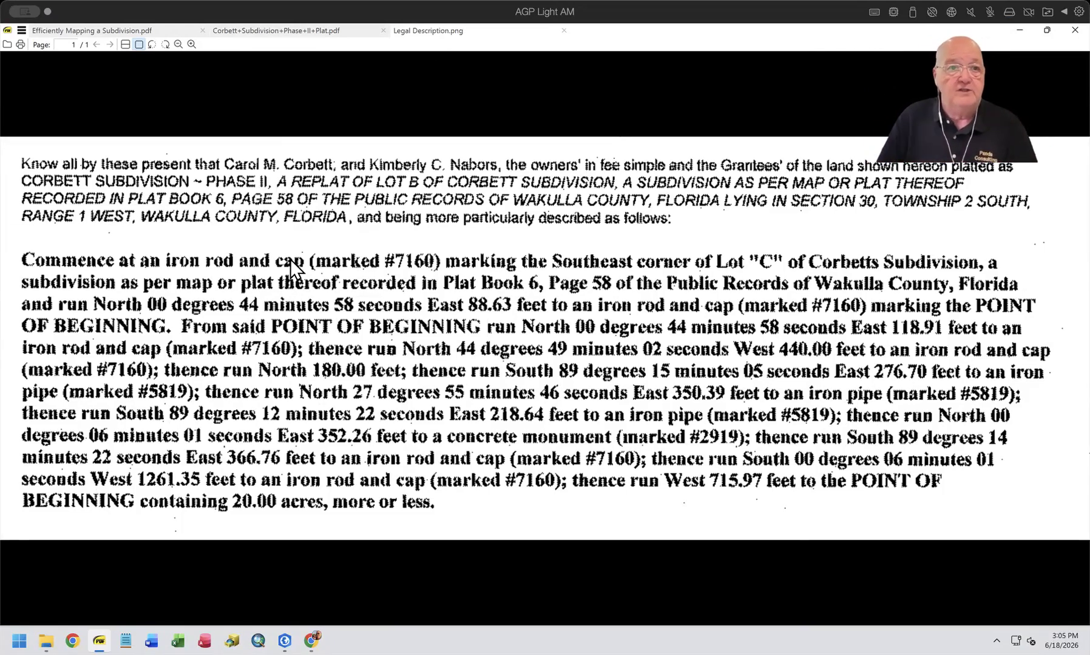
{"action": "left_click", "coordinate": [306, 31]}
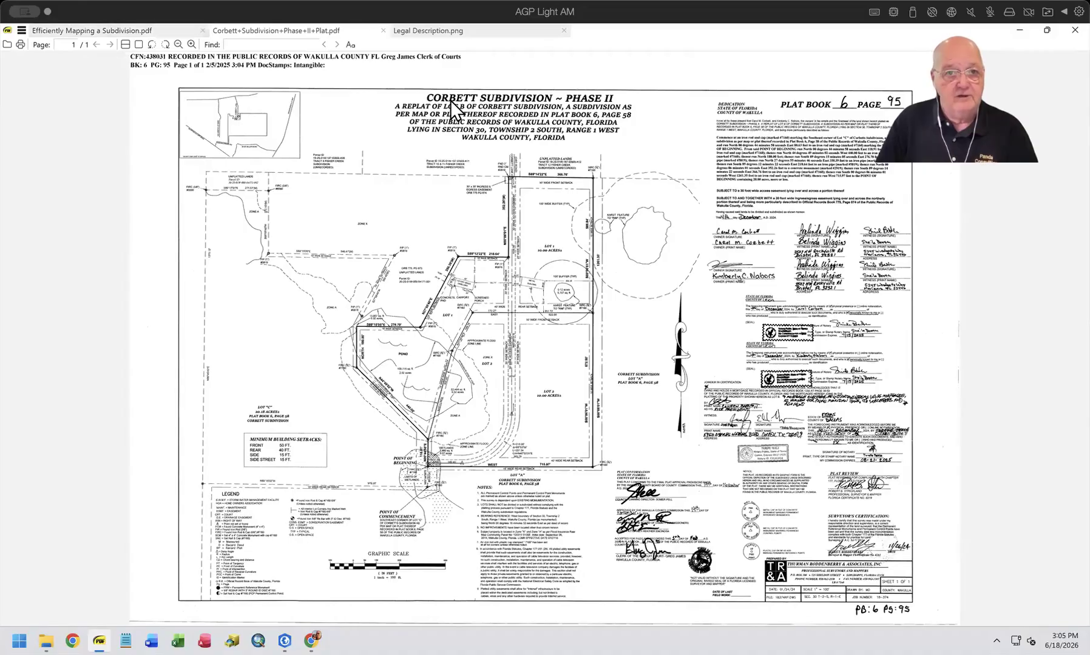
{"action": "left_click", "coordinate": [1019, 30]}
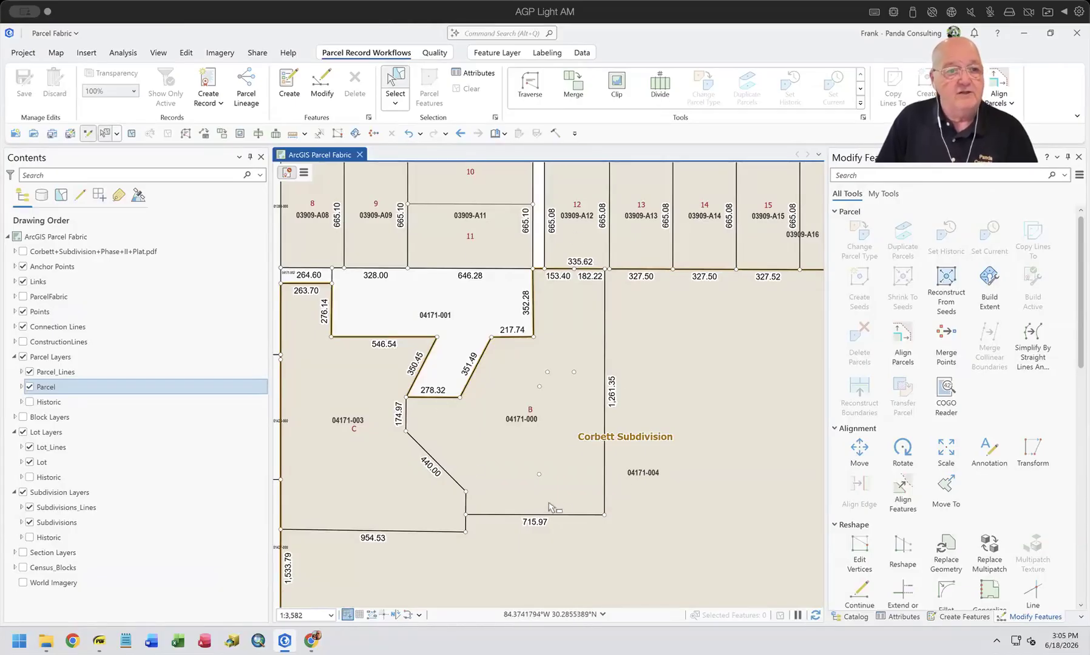
Show the Corbett Subdivision Phase II plat layer over the parcels and compare Lot 1's north boundary with the mapped parcel line
{"action": "left_click", "coordinate": [23, 252]}
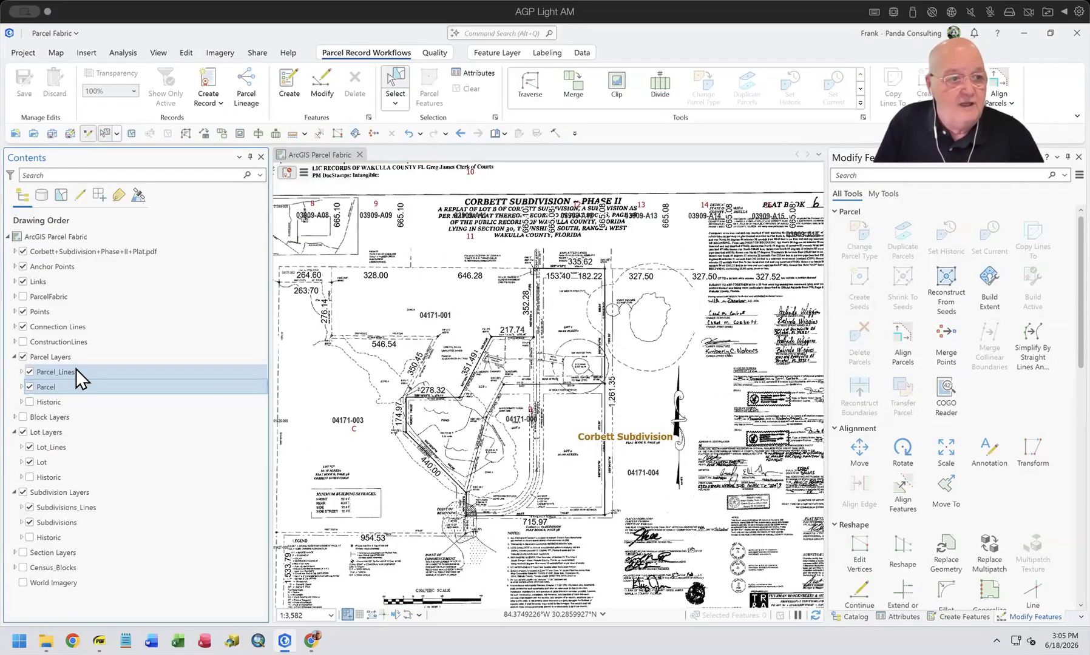
{"action": "left_click", "coordinate": [76, 369], "text": "ctrl"}
{"action": "scroll", "coordinate": [502, 354], "scroll_direction": "up", "scroll_amount": 3}
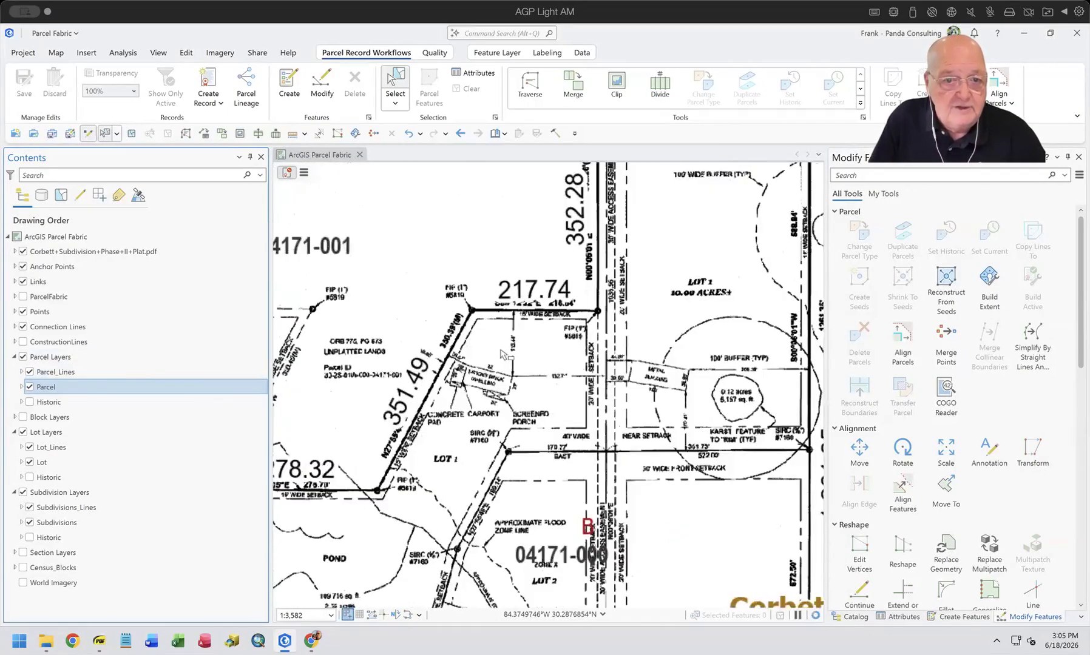
{"action": "scroll", "coordinate": [503, 353], "scroll_direction": "up", "scroll_amount": 2}
{"action": "scroll", "coordinate": [587, 298], "scroll_direction": "up", "scroll_amount": 2}
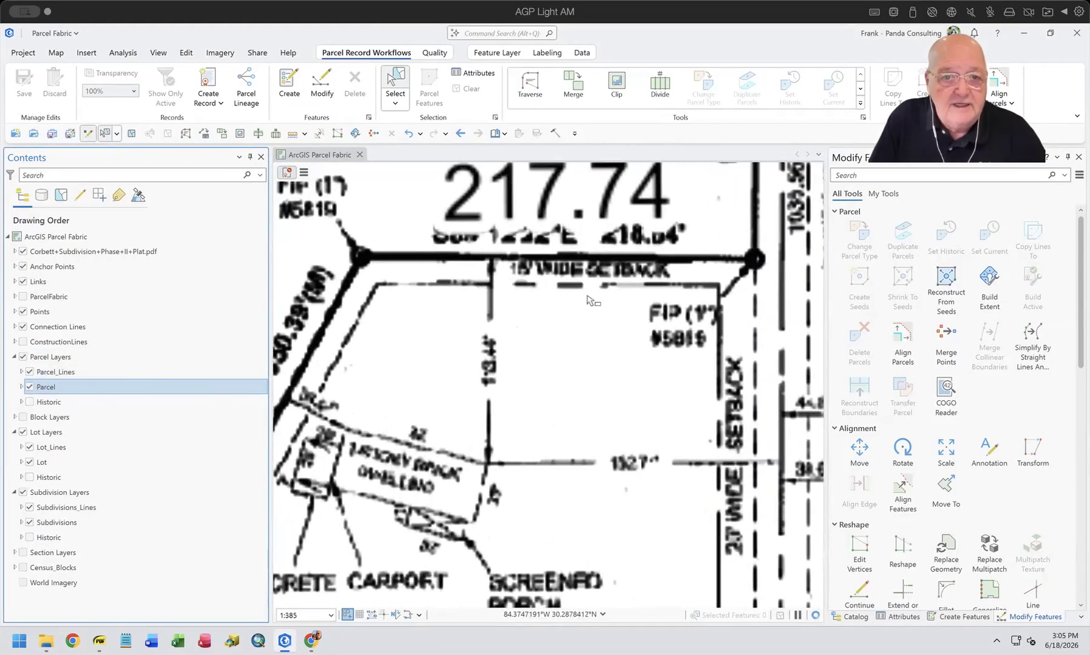
{"action": "left_click", "coordinate": [592, 304]}
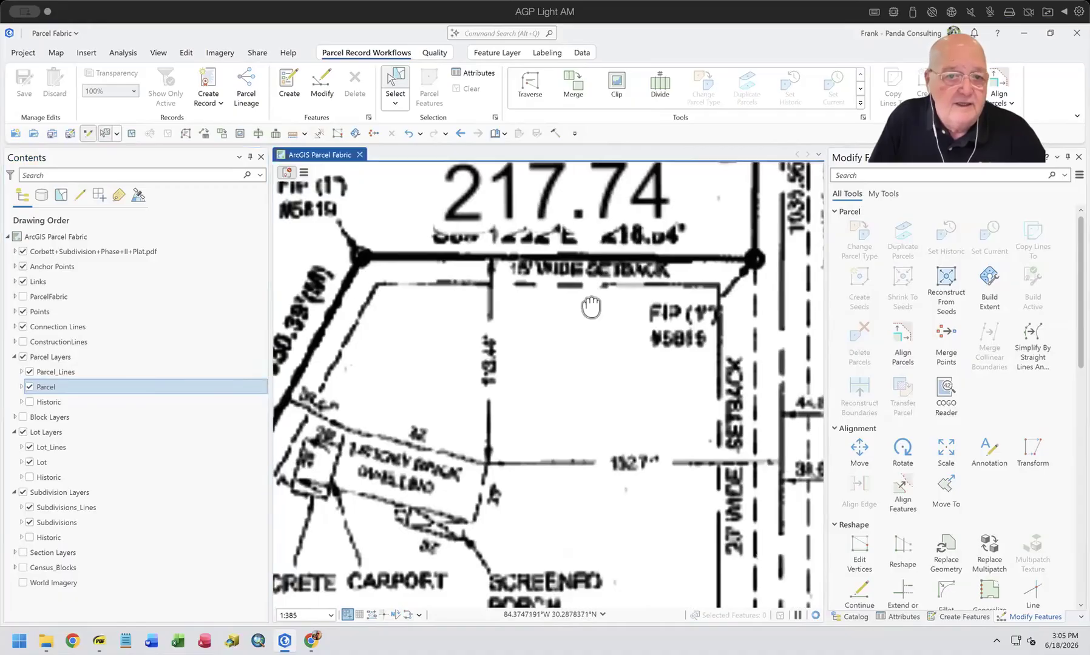
{"action": "left_click", "coordinate": [816, 617]}
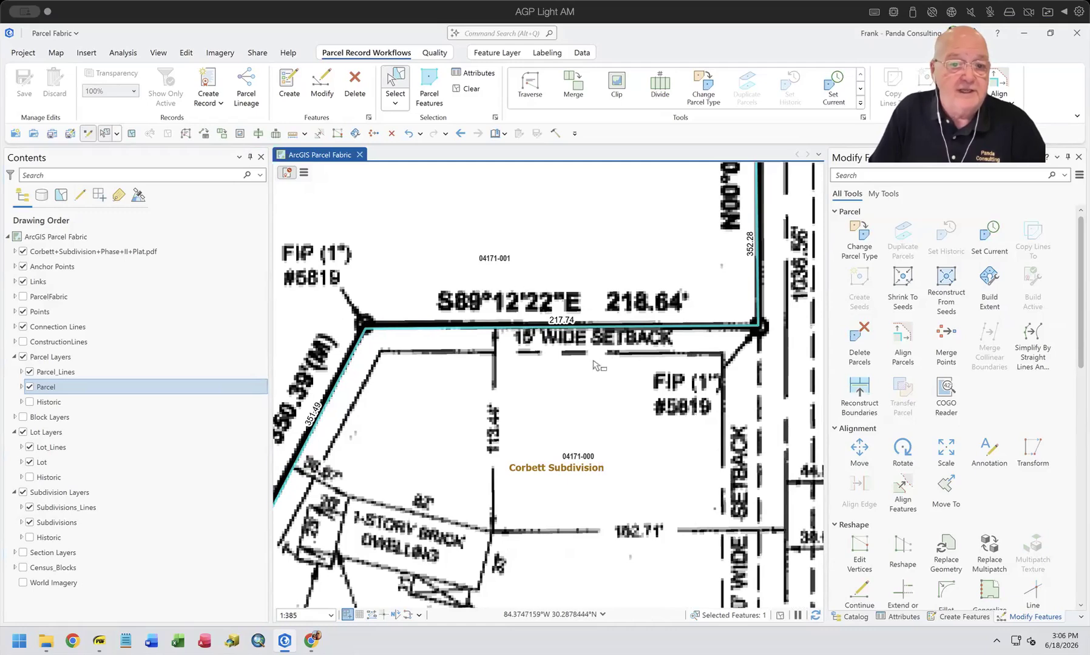
Inspect the overall fit of the plat overlay, clear the parcel selection, and hide the plat layer
{"action": "scroll", "coordinate": [594, 361], "scroll_direction": "down", "scroll_amount": 3}
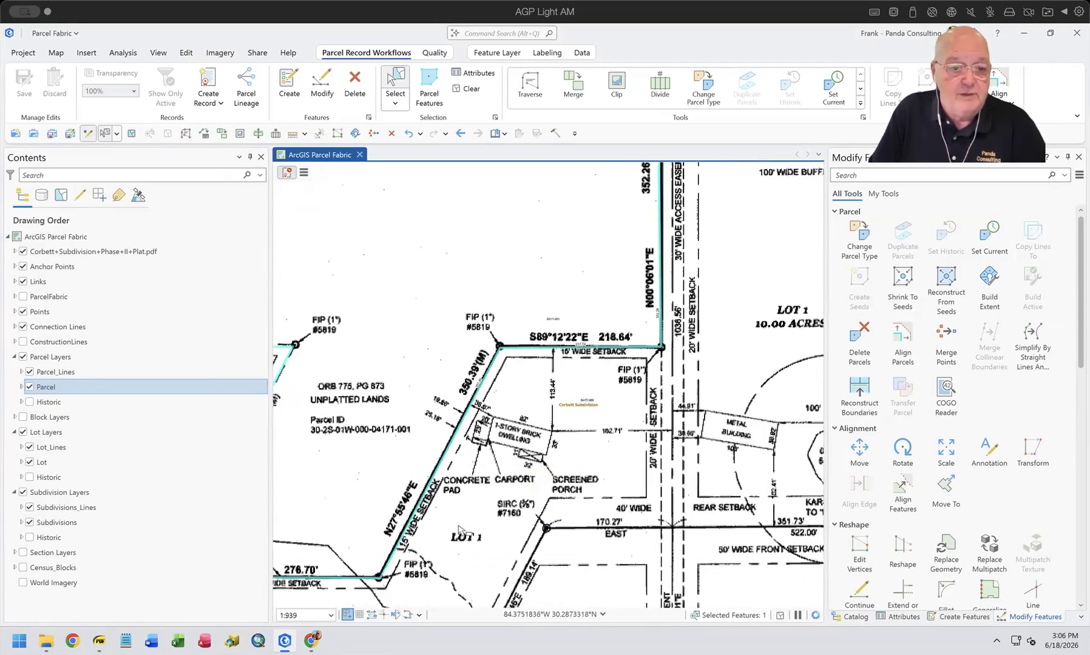
{"action": "scroll", "coordinate": [513, 508], "scroll_direction": "down", "scroll_amount": 2}
{"action": "scroll", "coordinate": [512, 508], "scroll_direction": "down", "scroll_amount": 4}
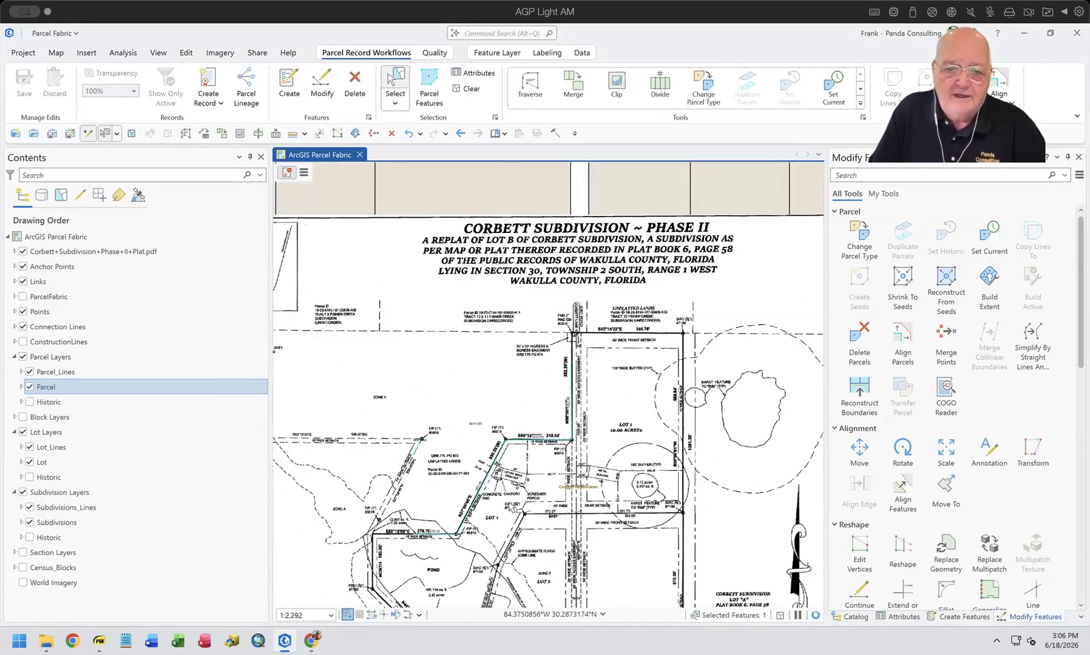
{"action": "left_click_drag", "start_coordinate": [527, 519], "coordinate": [467, 422]}
{"action": "left_click", "coordinate": [464, 90]}
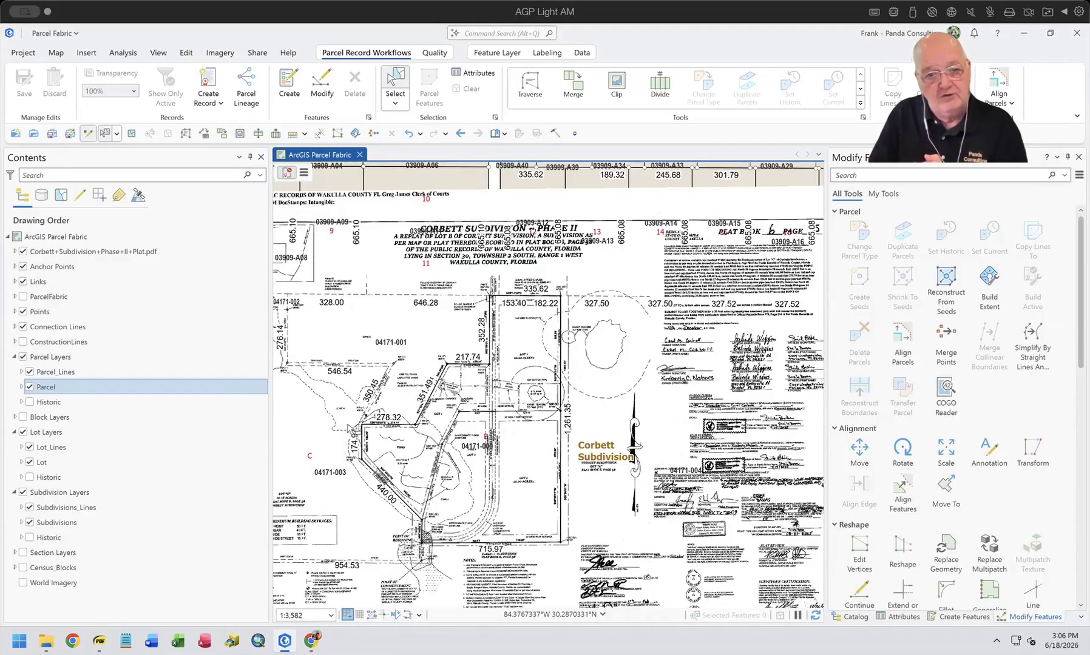
{"action": "left_click", "coordinate": [22, 251]}
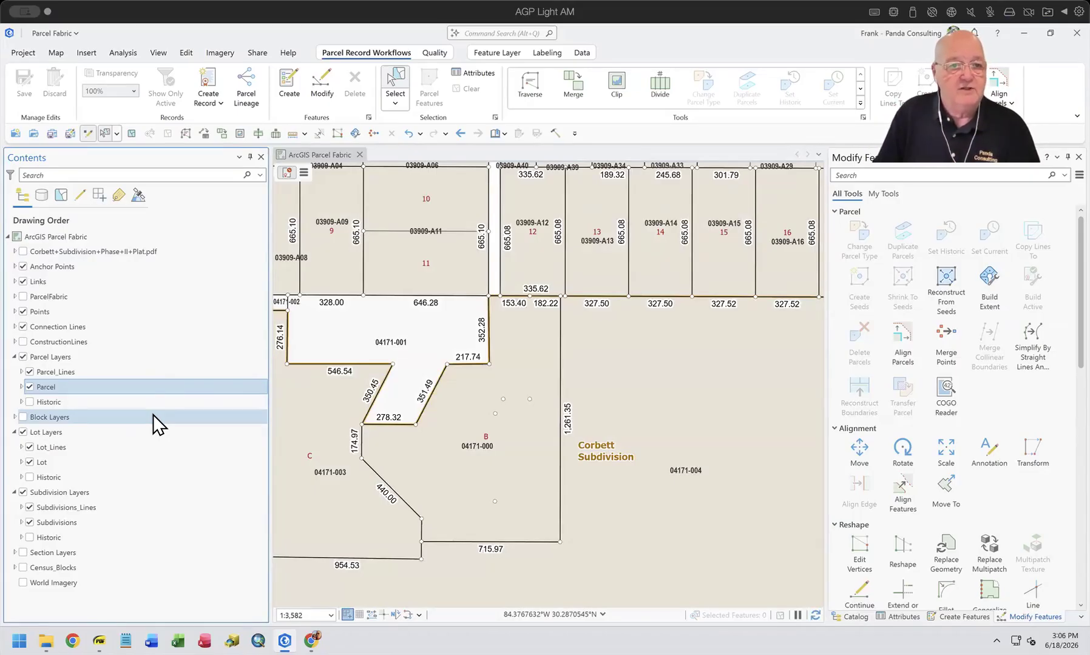
Create a parcel record named Corbett Subdivision Phase II with the recorded date 06/18/2026
{"action": "left_click", "coordinate": [304, 173]}
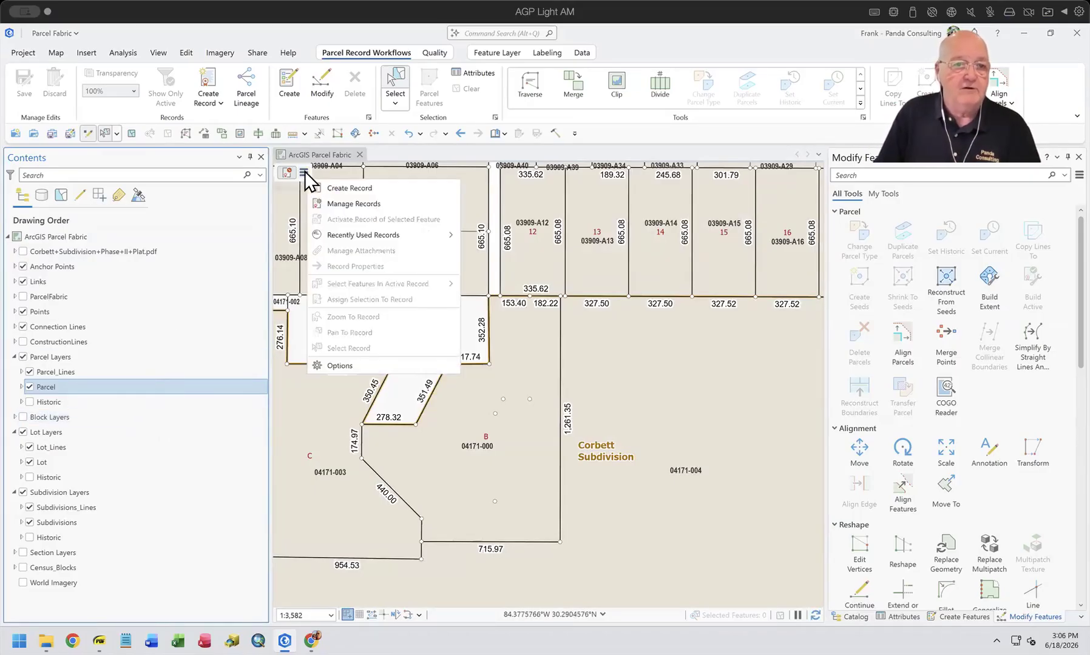
{"action": "left_click", "coordinate": [361, 187]}
{"action": "left_click", "coordinate": [1007, 197]}
{"action": "left_click", "coordinate": [1007, 198]}
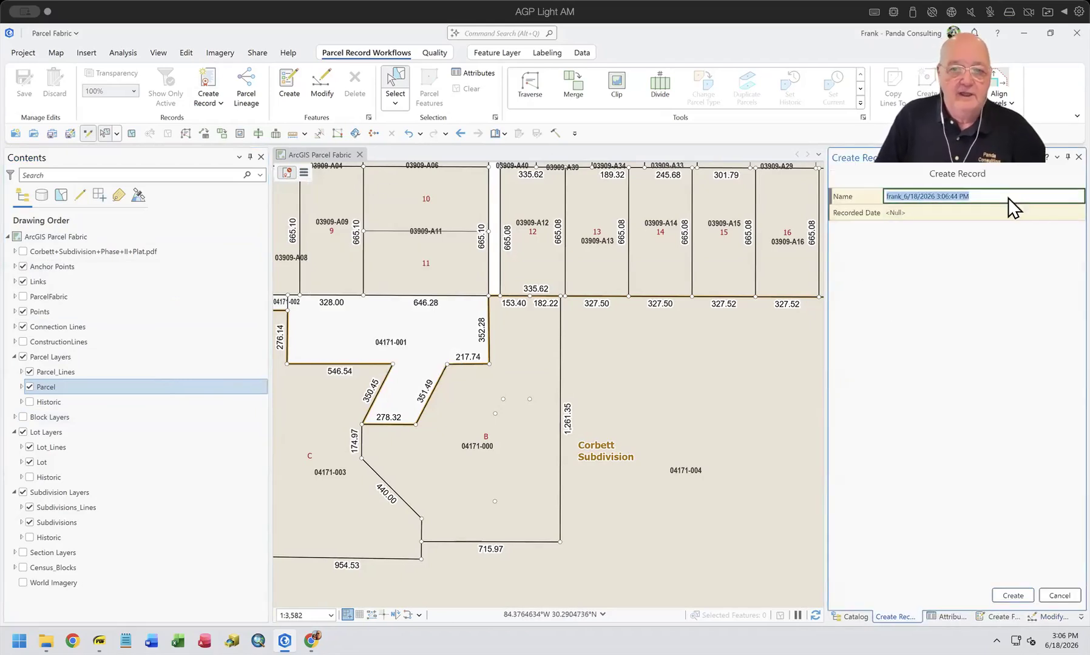
{"action": "type", "text": "Corbett Subdivision"}
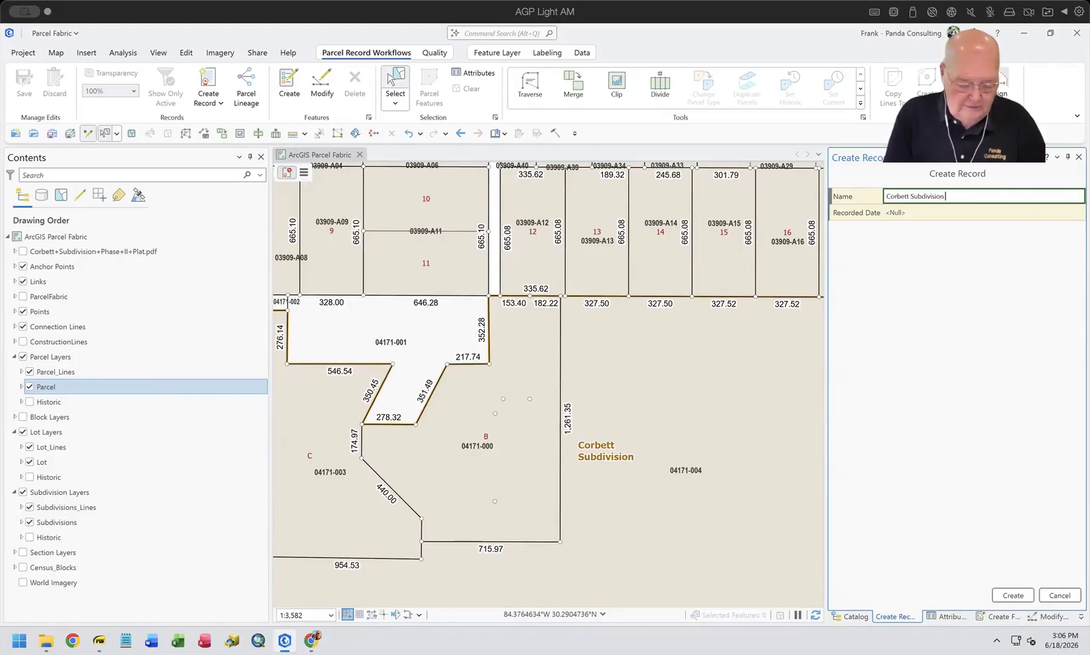
{"action": "type", "text": "Phase II"}
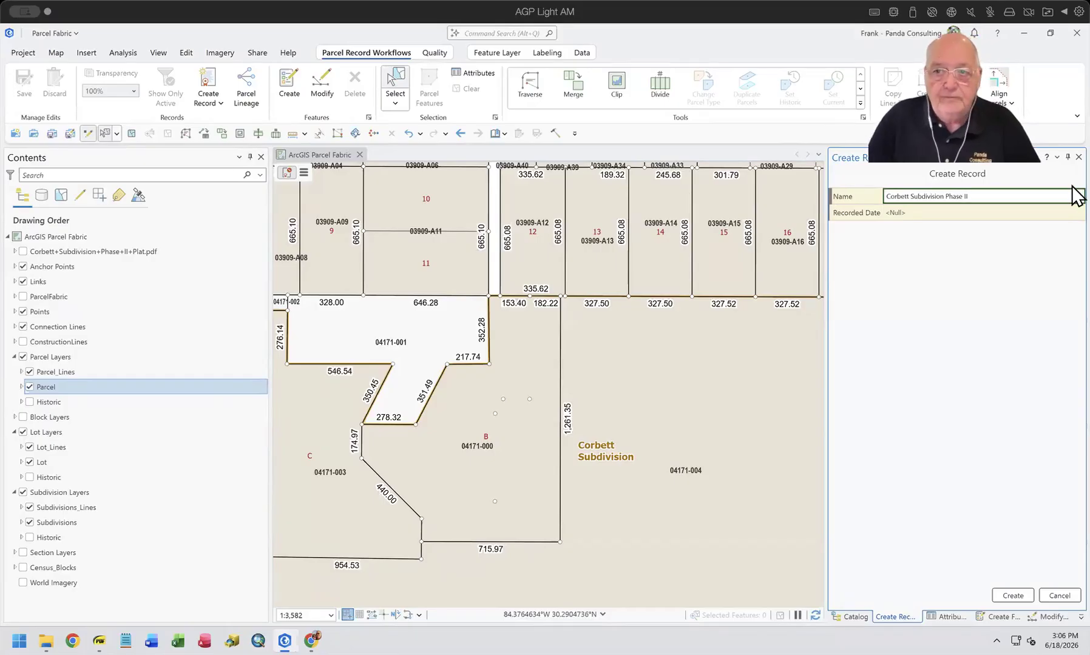
{"action": "left_click", "coordinate": [955, 212]}
{"action": "type", "text": "06/18/2026"}
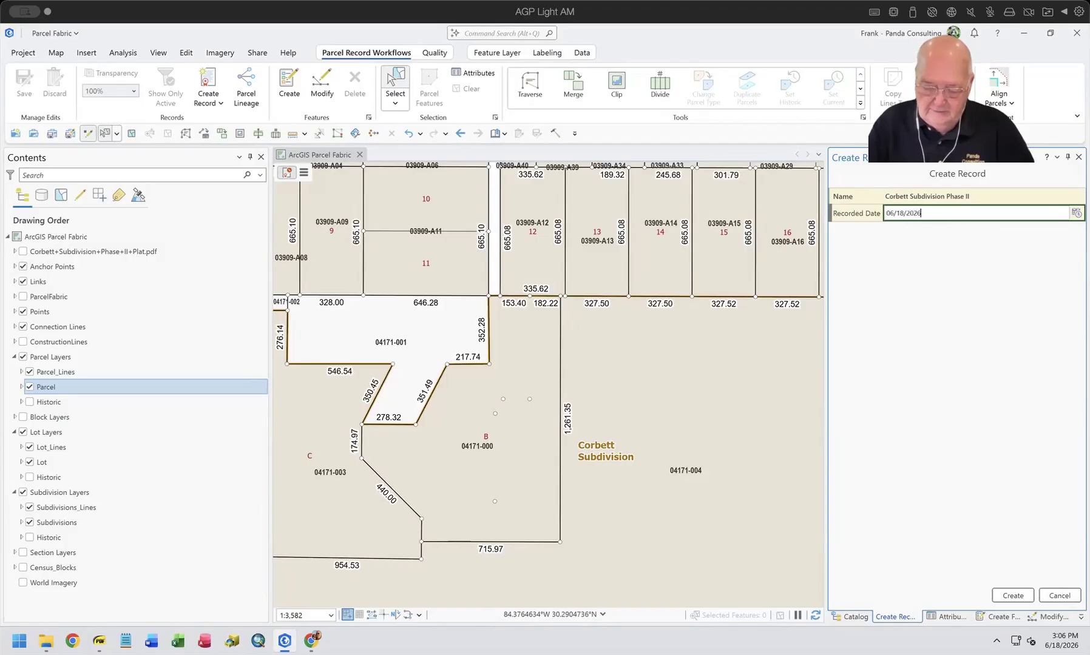
{"action": "key", "text": "Return"}
{"action": "left_click", "coordinate": [1015, 596]}
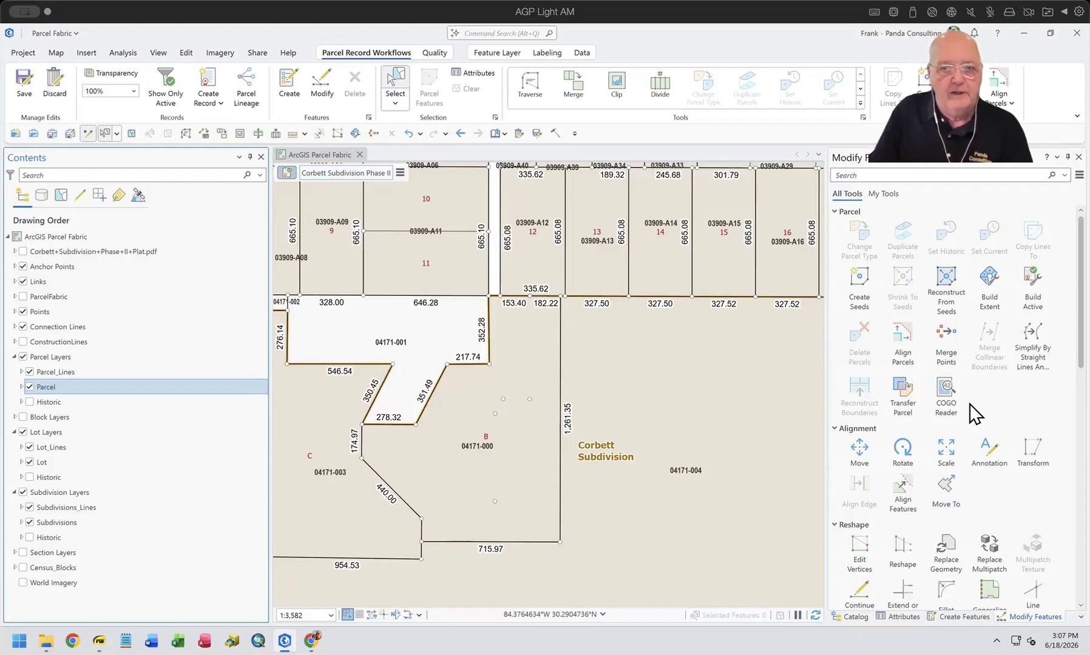
Start a Traverse and set its target layer to Subdivision Layers : Subdivisions_Lines
{"action": "left_click", "coordinate": [530, 91]}
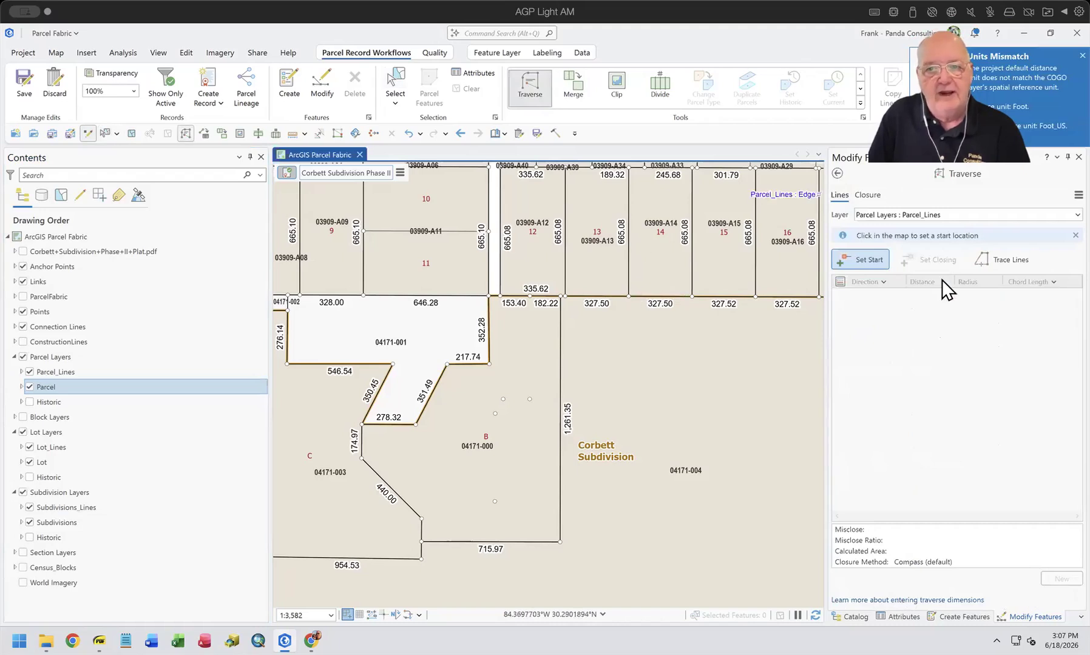
{"action": "left_click", "coordinate": [951, 215]}
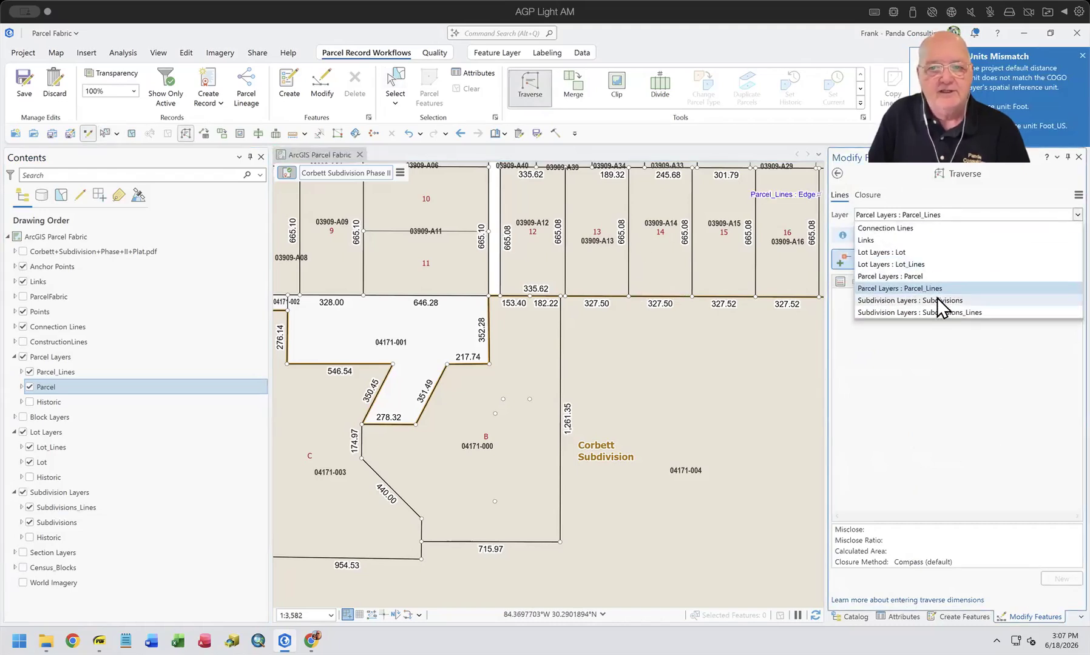
{"action": "left_click", "coordinate": [939, 314]}
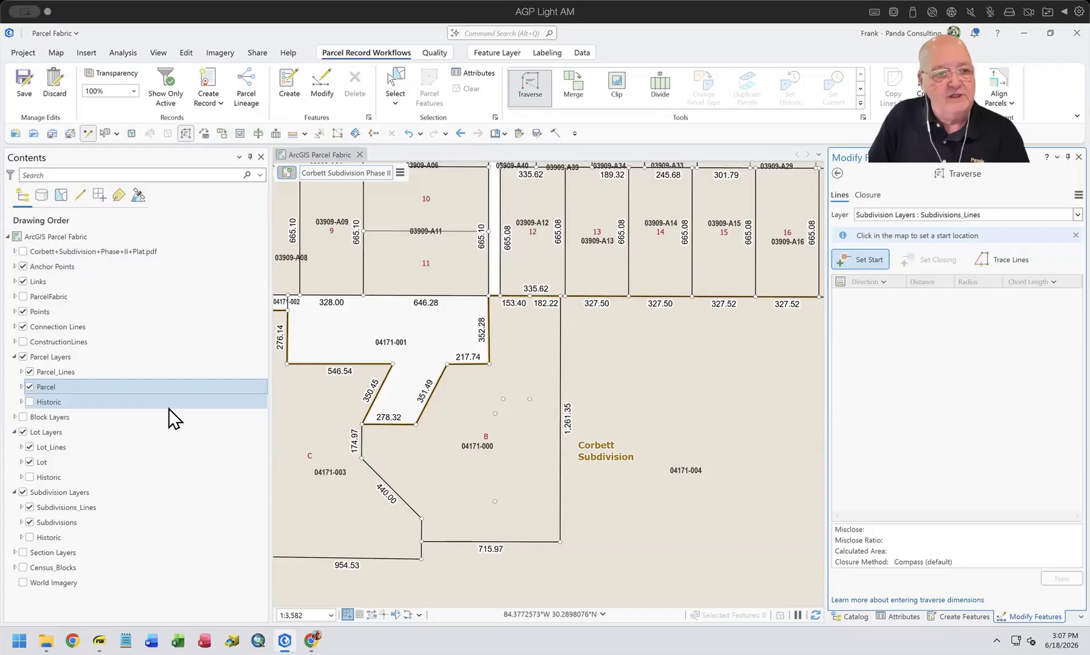
Check the map's current horizontal coordinate system and its distance units in the map properties
{"action": "right_click", "coordinate": [87, 236]}
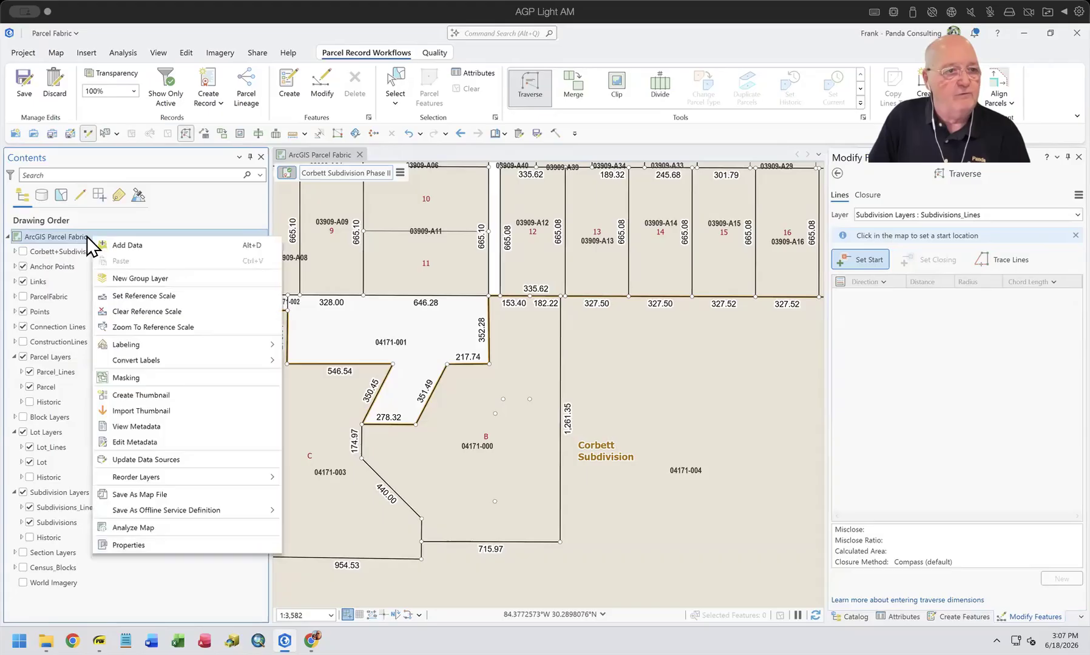
{"action": "left_click", "coordinate": [138, 540]}
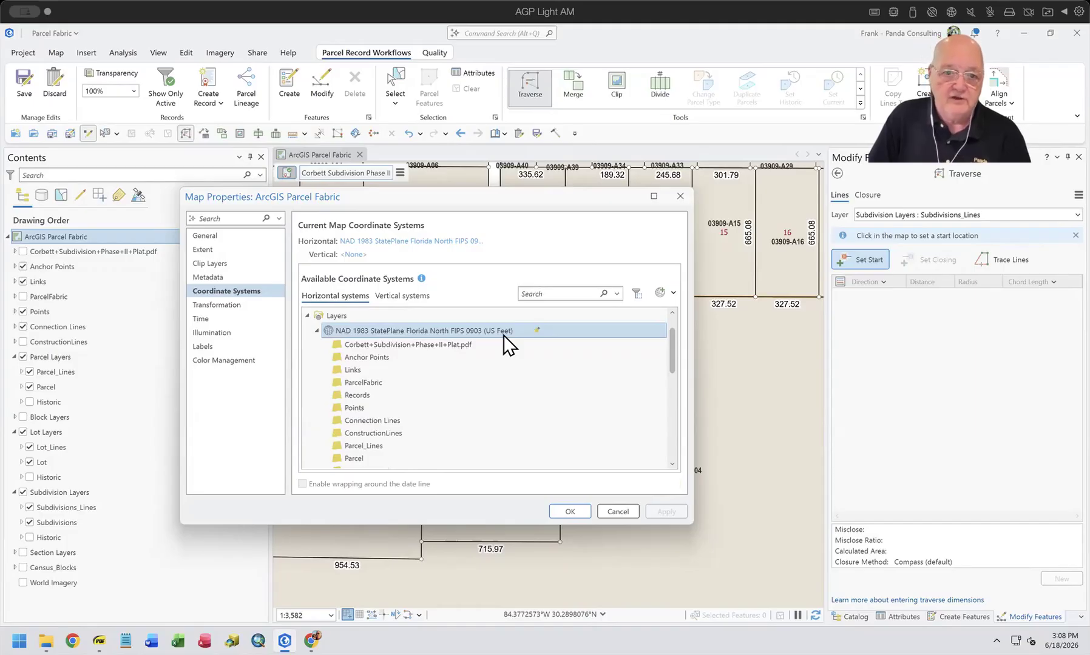
{"action": "left_click", "coordinate": [620, 511]}
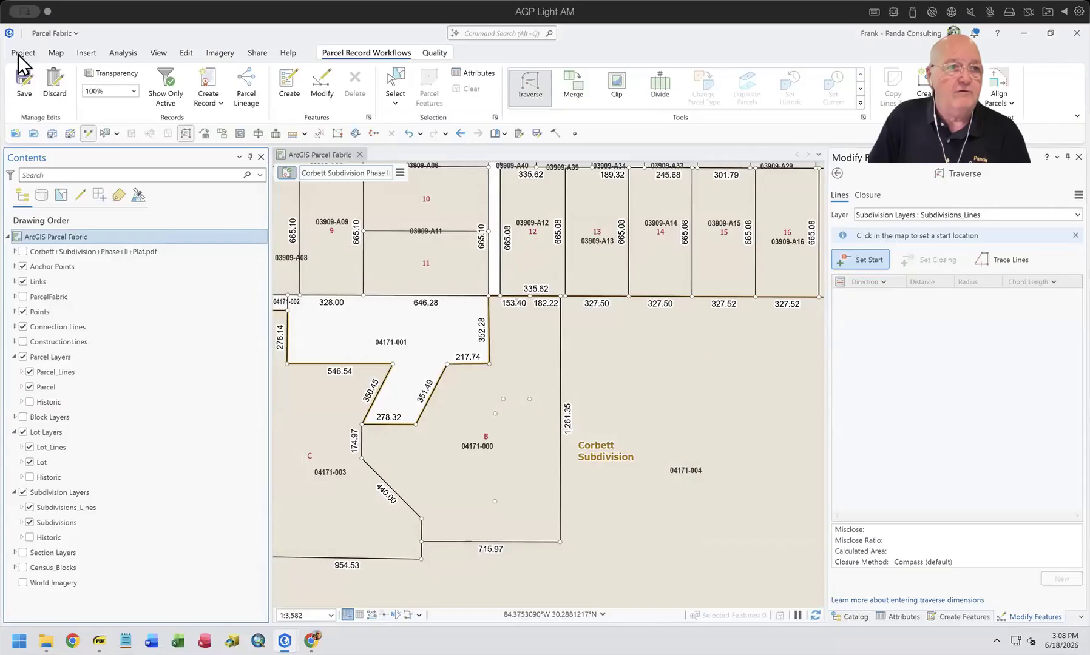
Set the project's default distance unit to Foot_US (US Survey Foot)
{"action": "left_click", "coordinate": [22, 54]}
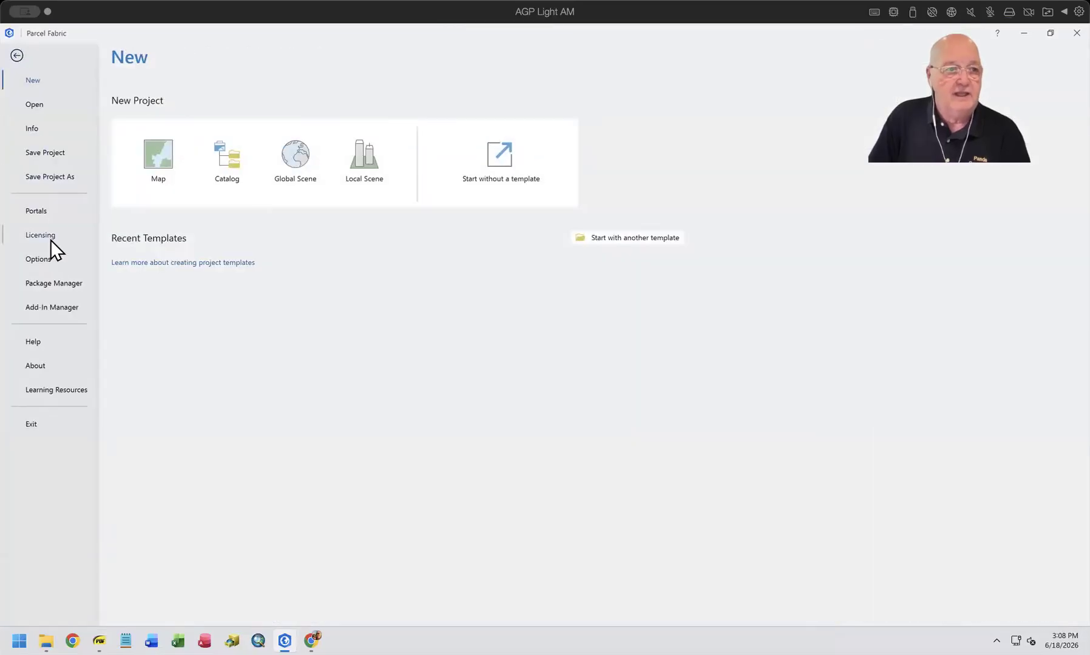
{"action": "left_click", "coordinate": [49, 259]}
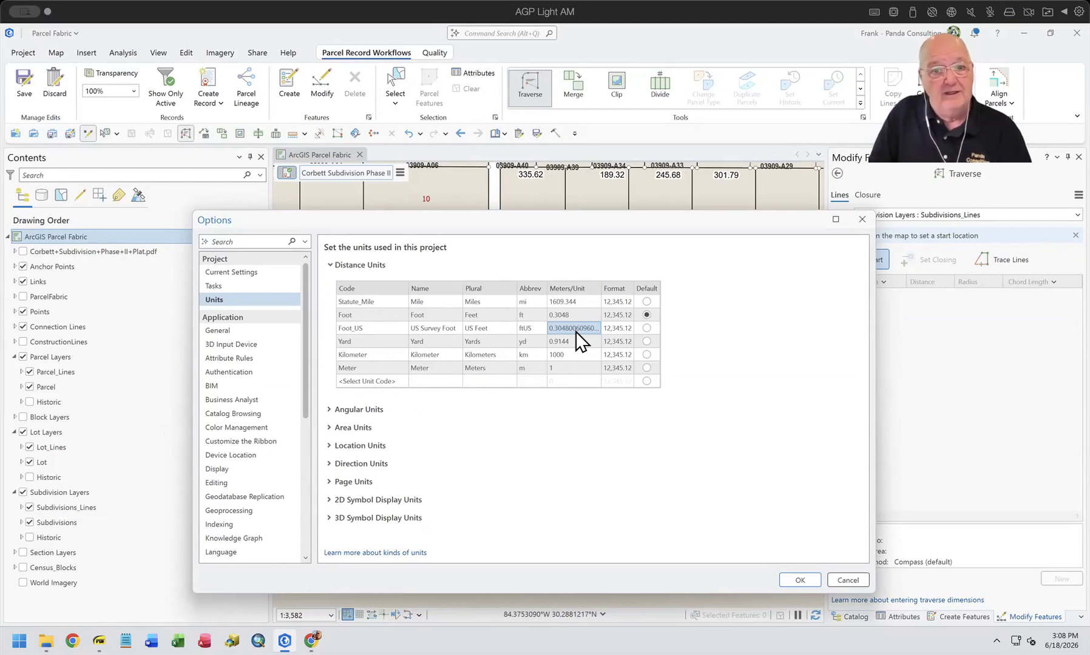
{"action": "left_click", "coordinate": [627, 328]}
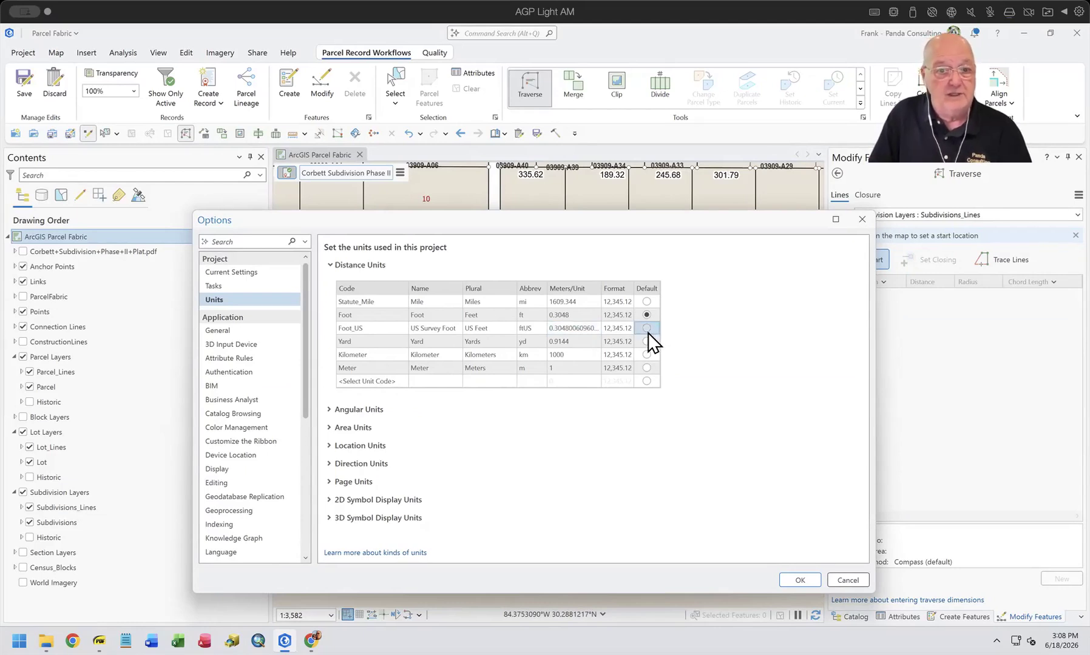
{"action": "left_click", "coordinate": [647, 328]}
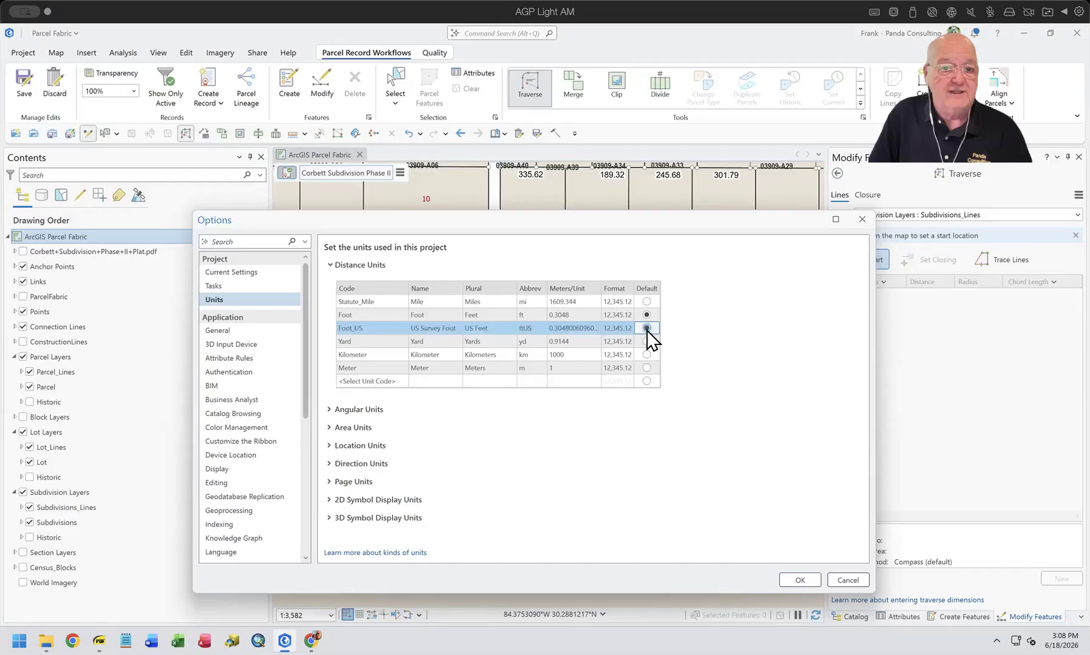
{"action": "left_click", "coordinate": [370, 328]}
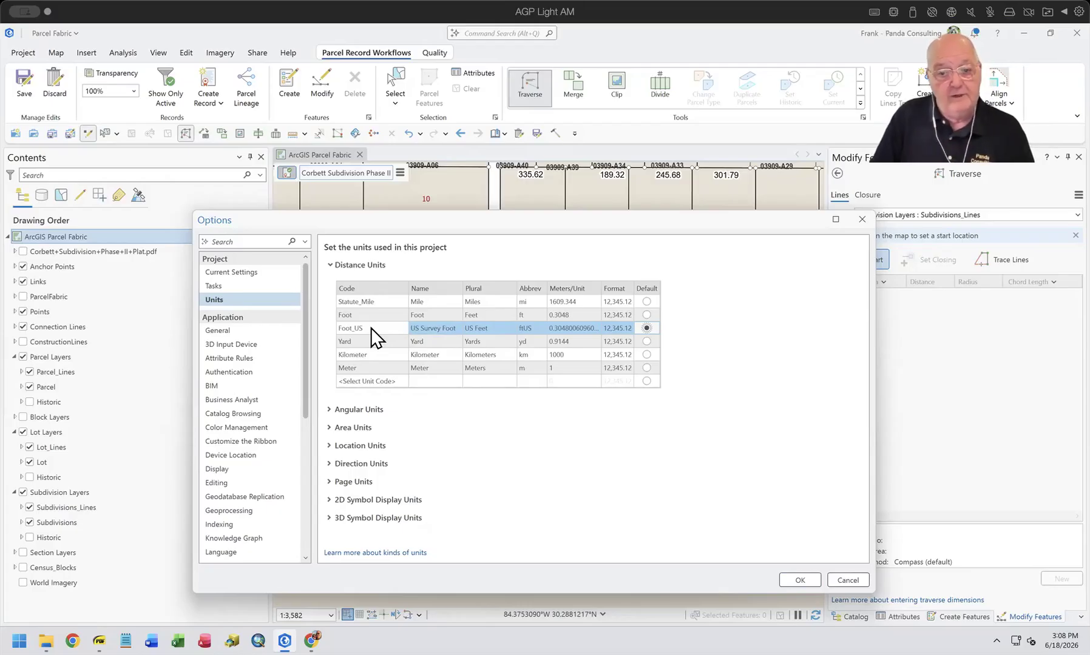
{"action": "left_click", "coordinate": [804, 581]}
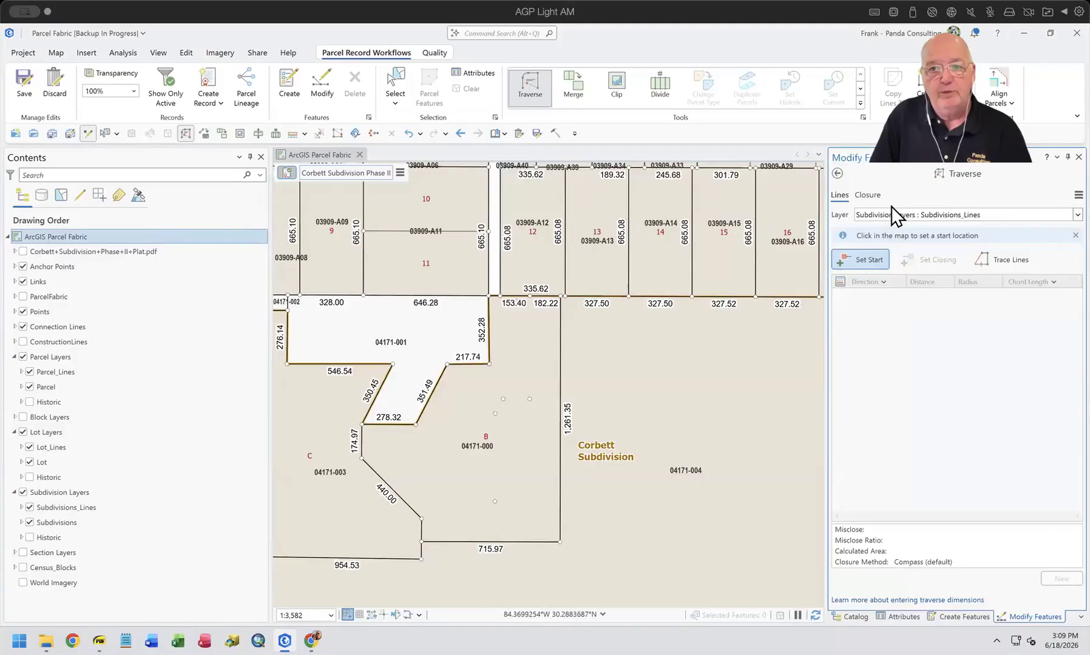
Leave the Traverse, start COGO Reader and load the deed image Legal Description.png
{"action": "left_click", "coordinate": [837, 174]}
{"action": "left_click", "coordinate": [945, 386]}
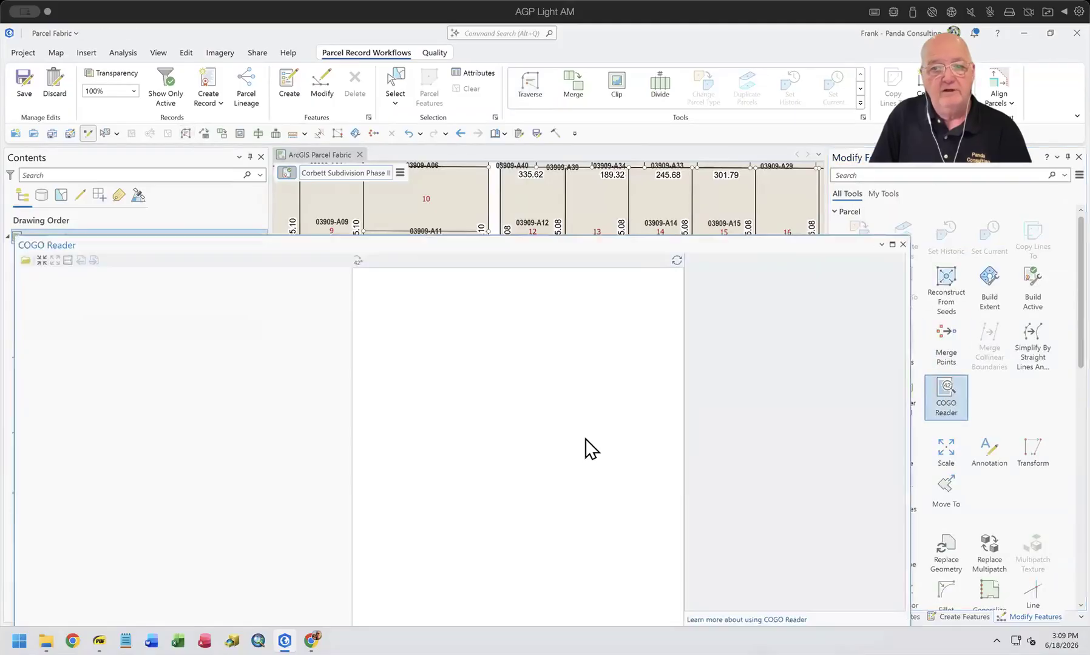
{"action": "left_click_drag", "start_coordinate": [642, 237], "coordinate": [720, 186]}
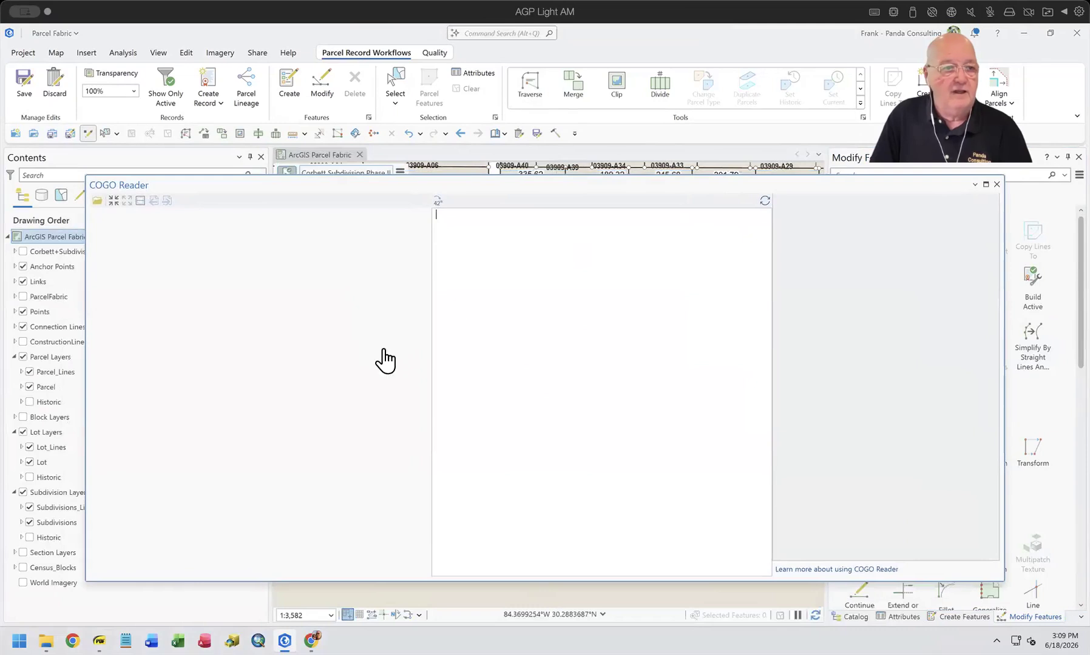
{"action": "left_click", "coordinate": [96, 203]}
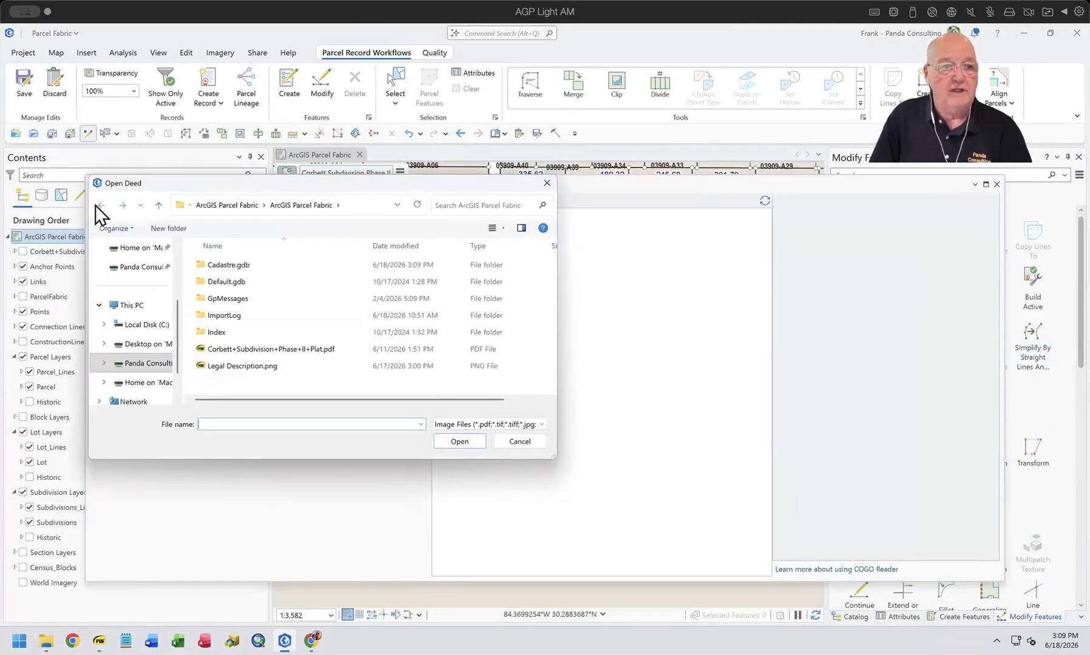
{"action": "left_click", "coordinate": [235, 364]}
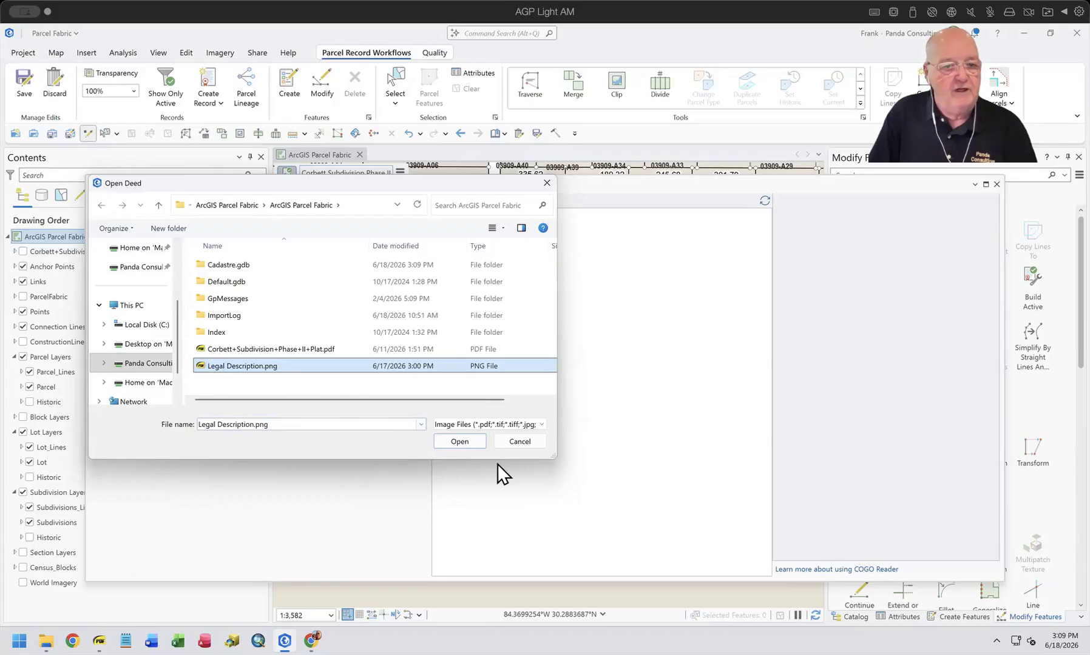
{"action": "left_click", "coordinate": [452, 442]}
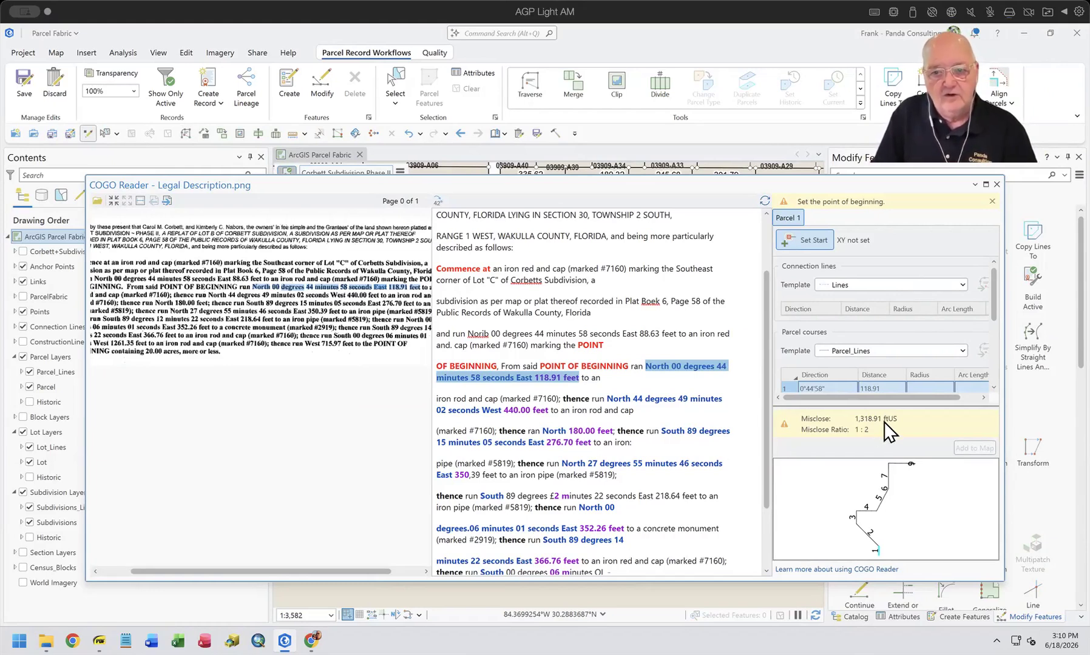
Correct the recognized deed text to 350.39 feet in the North 27 degrees course and 12 minutes in the next course, reprocessing the text
{"action": "mouse_move", "coordinate": [886, 423]}
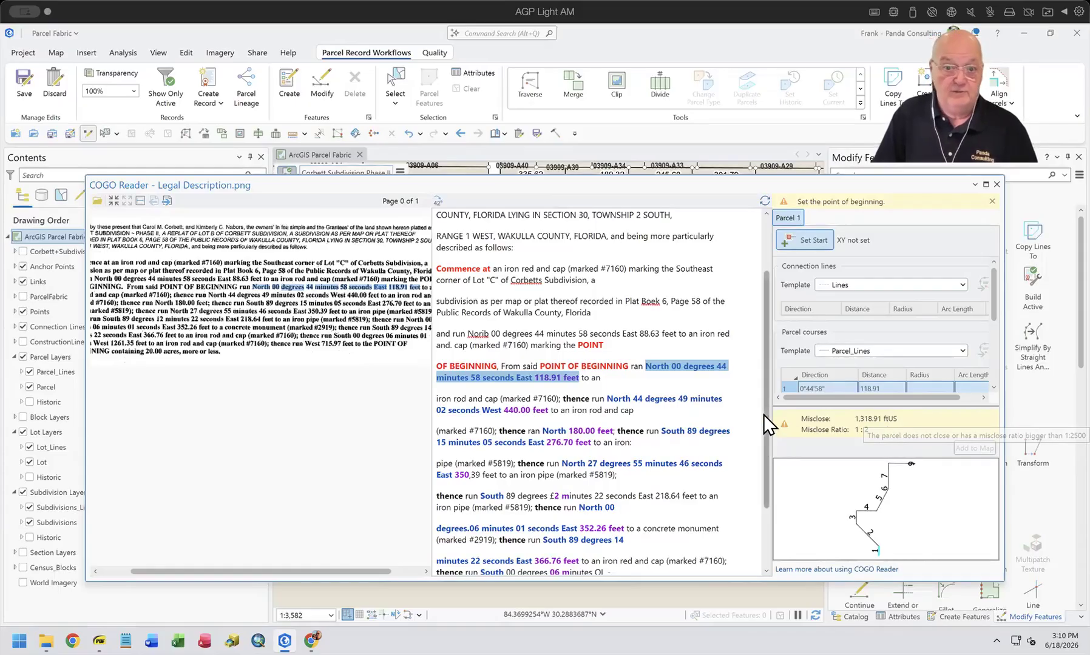
{"action": "left_click_drag", "start_coordinate": [764, 414], "coordinate": [759, 497]}
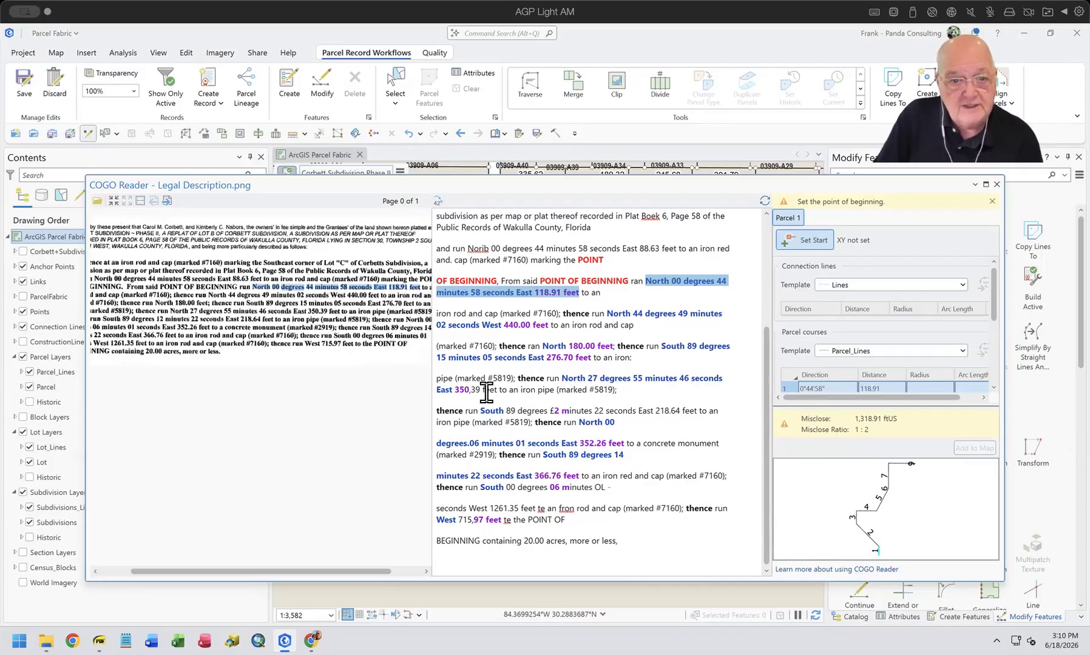
{"action": "left_click", "coordinate": [582, 321]}
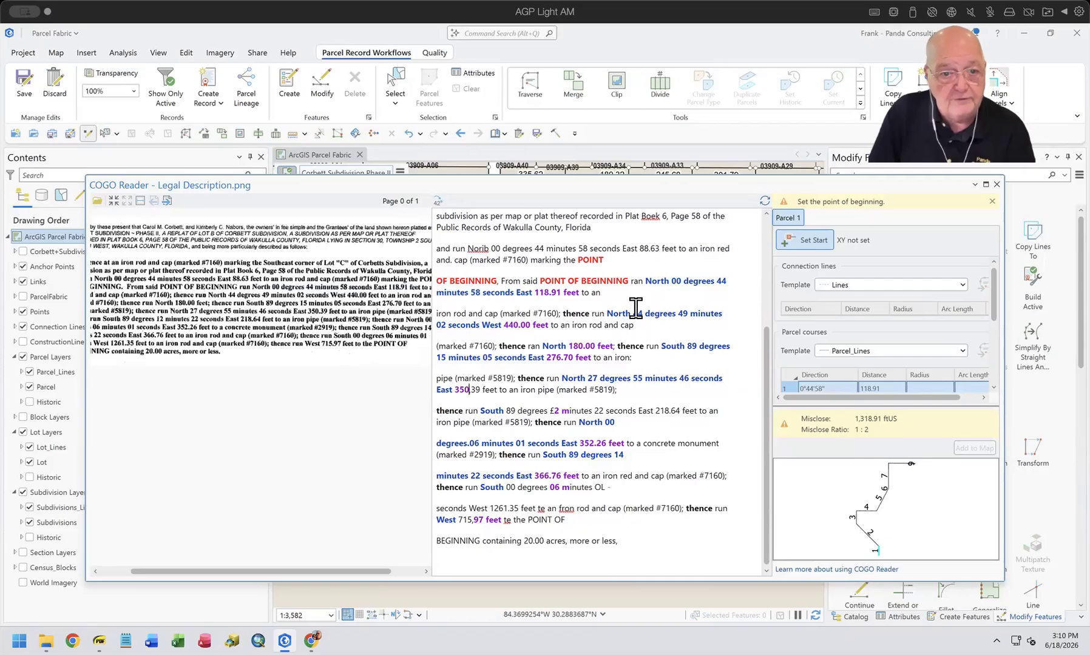
{"action": "key", "text": "BackSpace"}
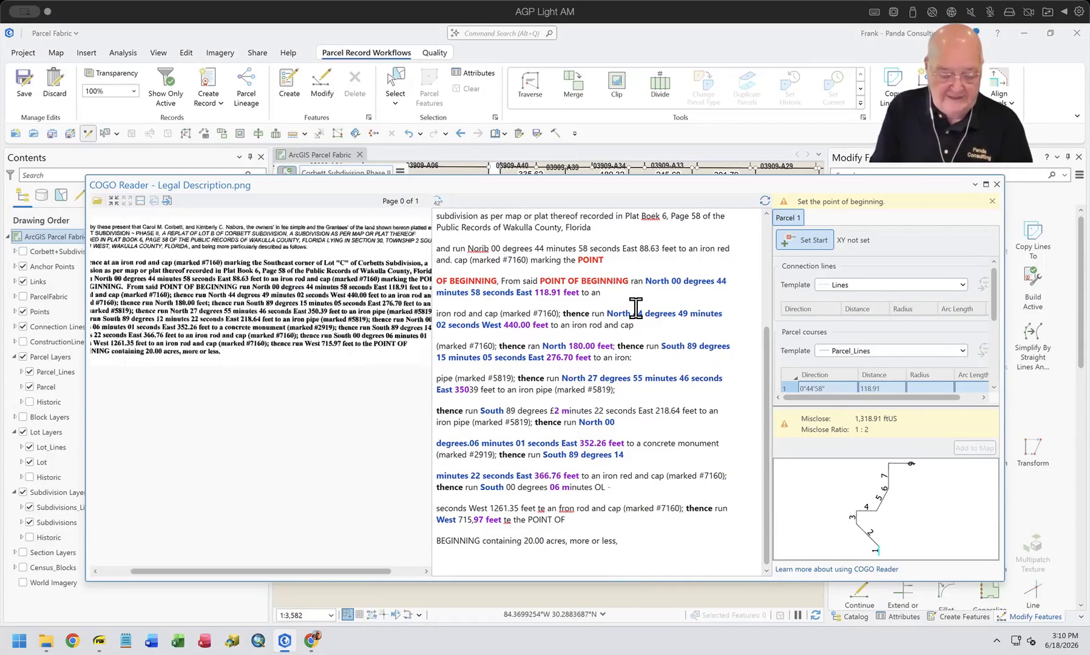
{"action": "type", "text": "."}
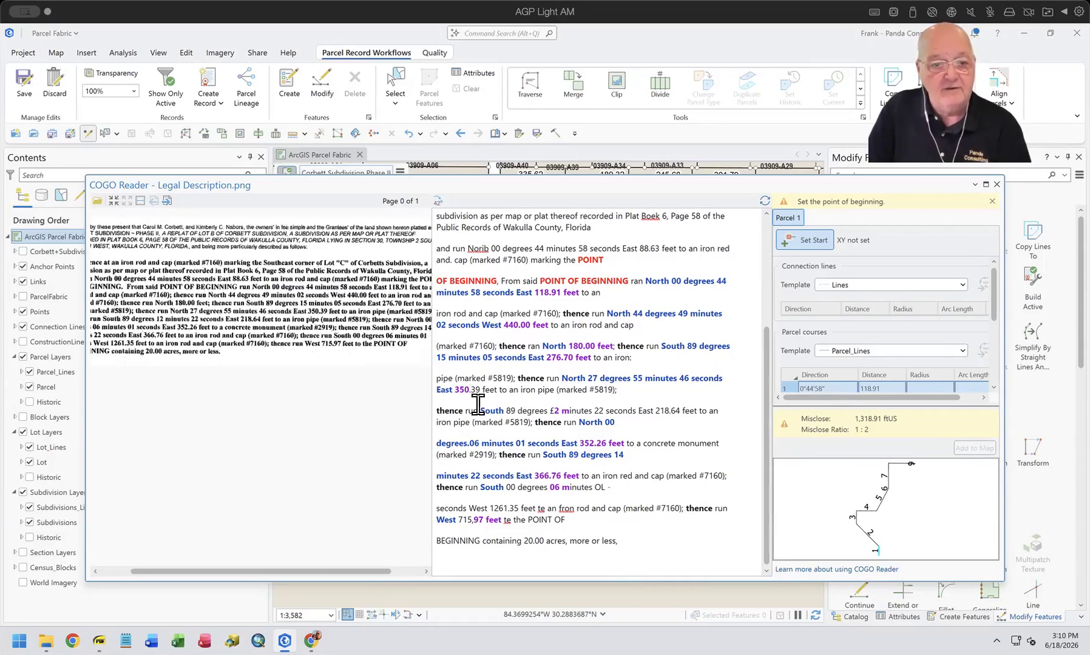
{"action": "left_click", "coordinate": [763, 199]}
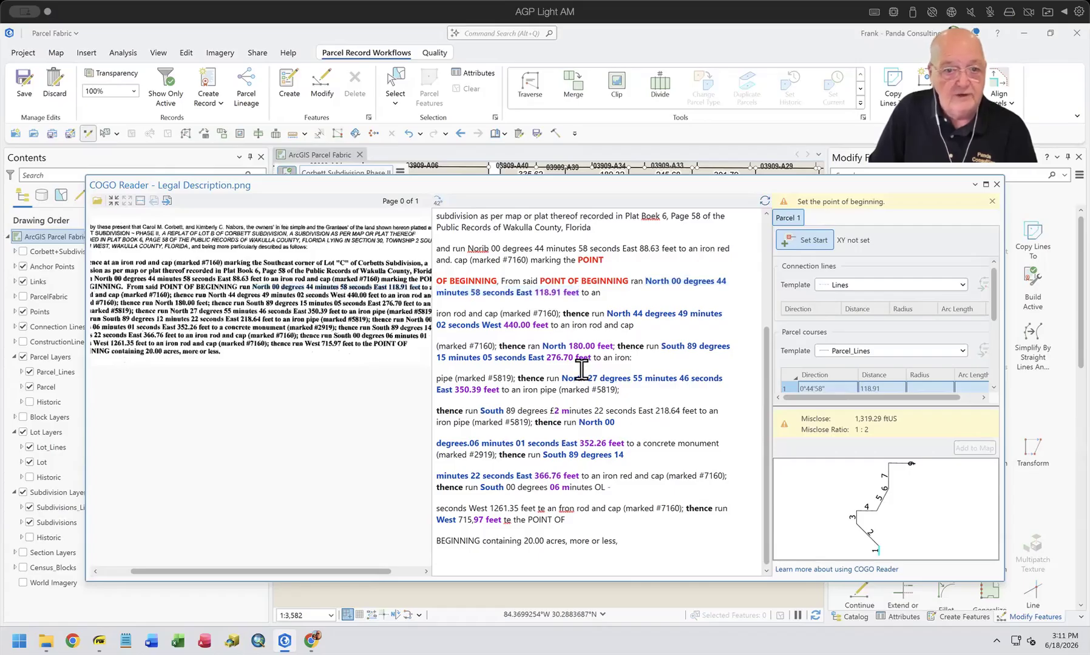
{"action": "type", "text": "1"}
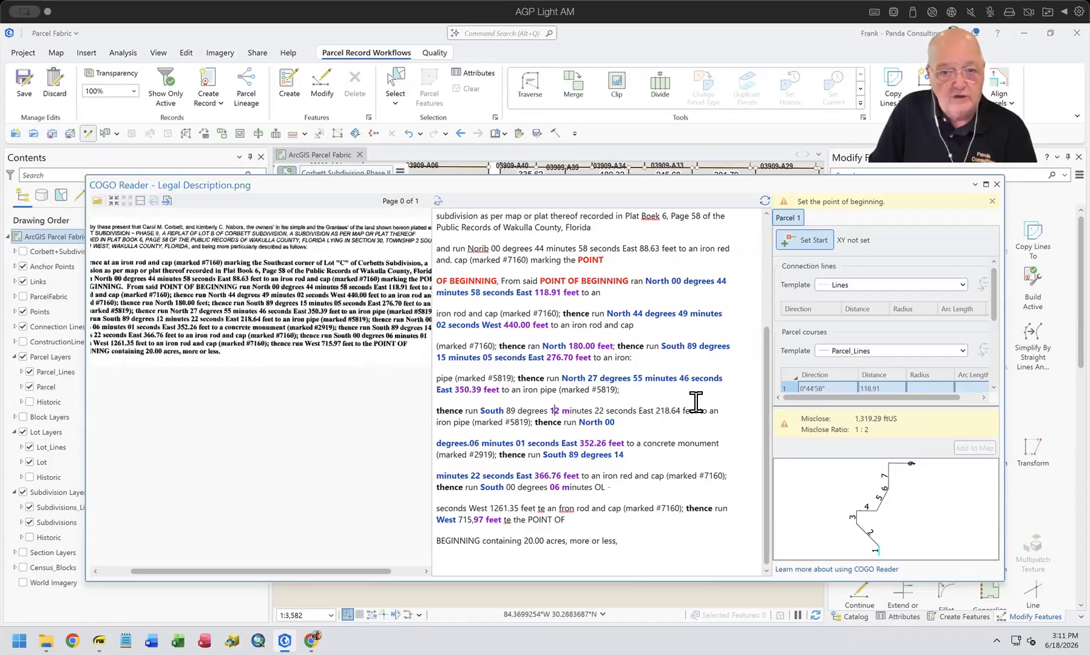
{"action": "left_click", "coordinate": [764, 201]}
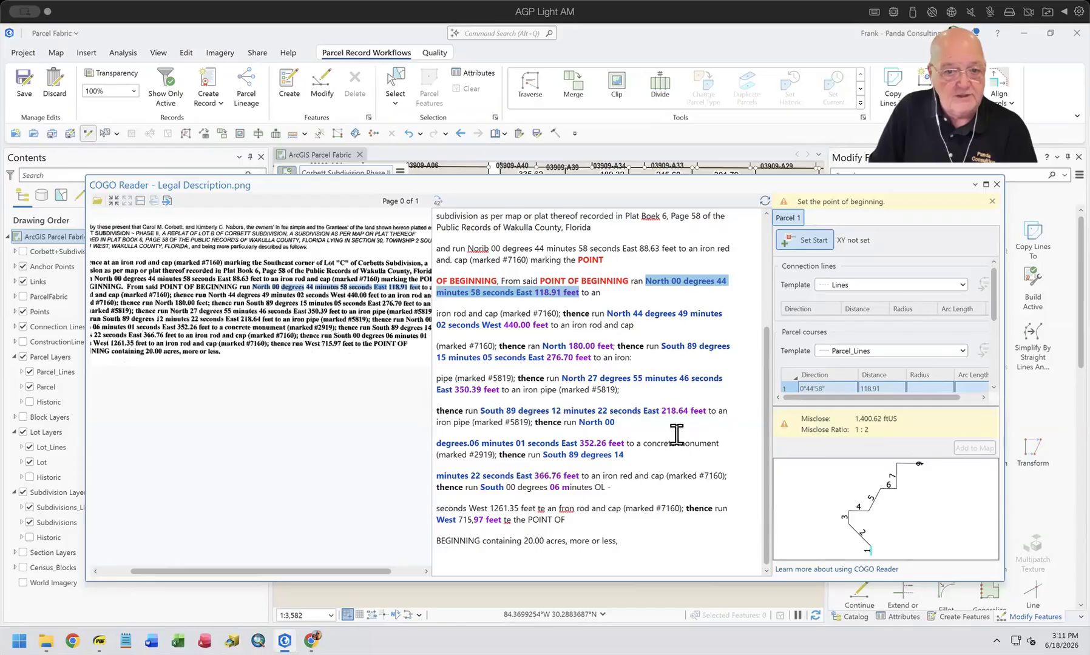
Correct the ninth course's bearing to South 00 degrees 06 minutes 01 seconds West, joining its split line, and reprocess the deed text
{"action": "left_click", "coordinate": [506, 487]}
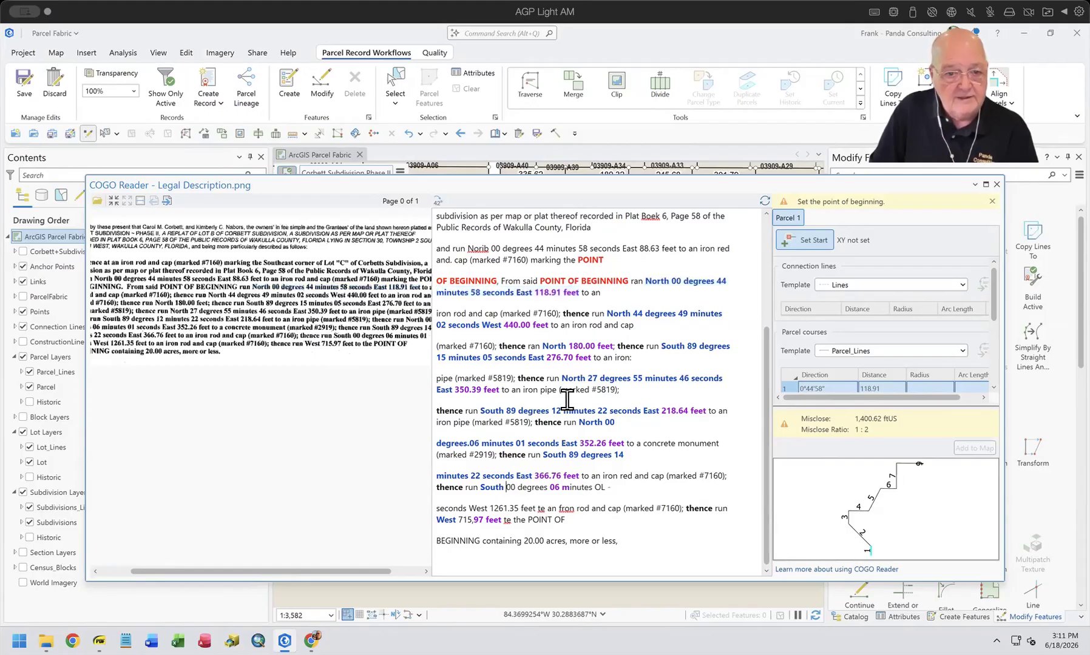
{"action": "key", "text": "Delete"}
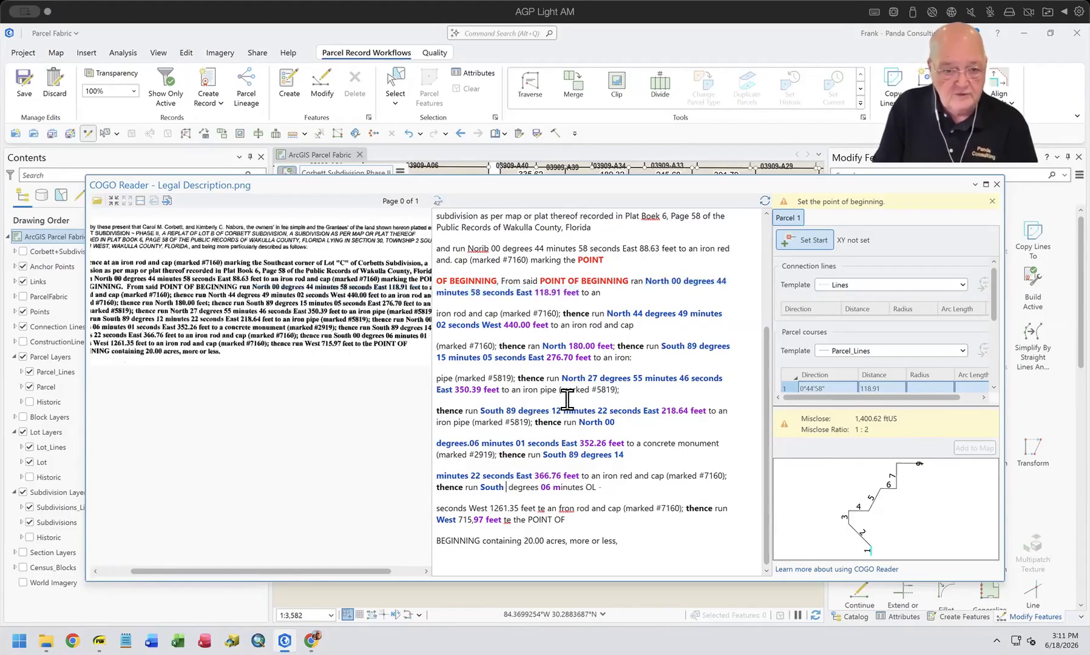
{"action": "key", "text": "Delete"}
{"action": "type", "text": "00"}
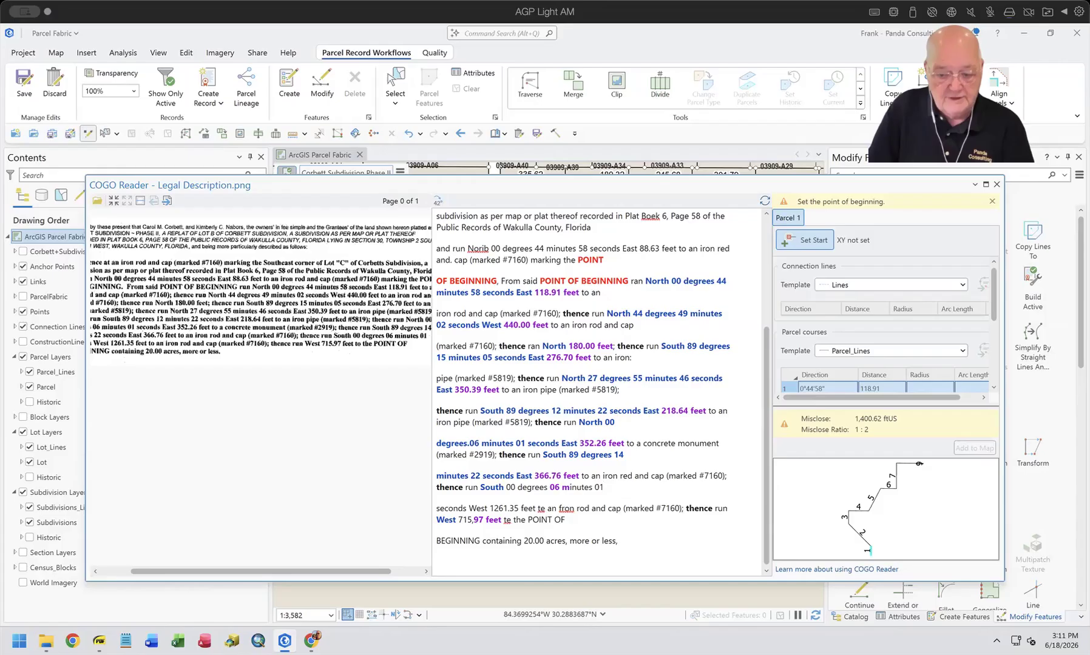
{"action": "key", "text": "BackSpace"}
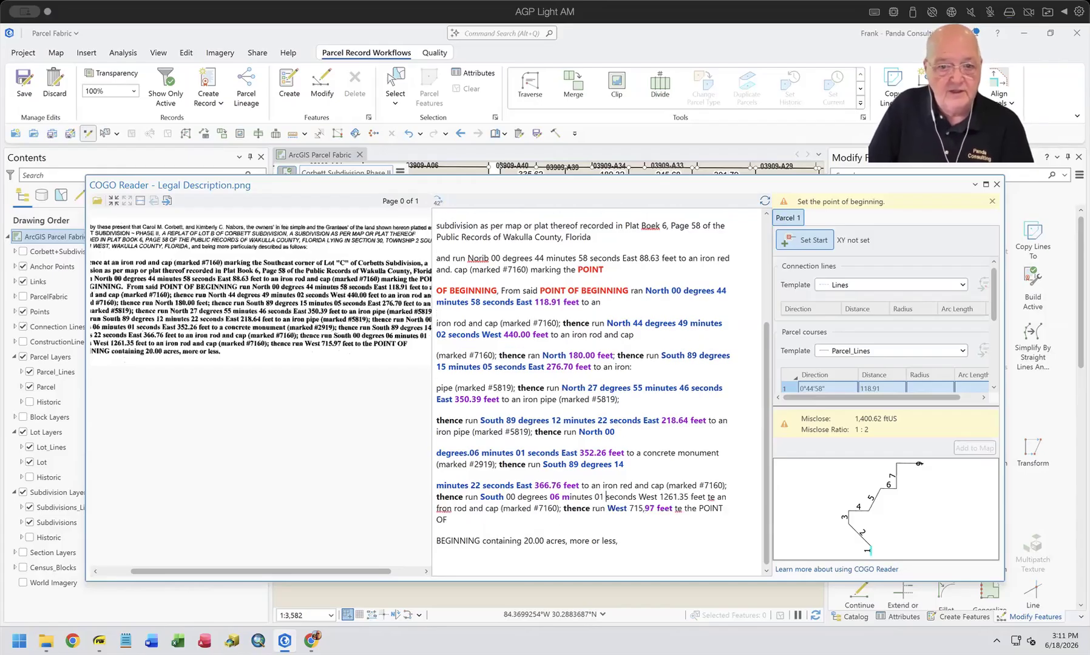
{"action": "left_click", "coordinate": [764, 202]}
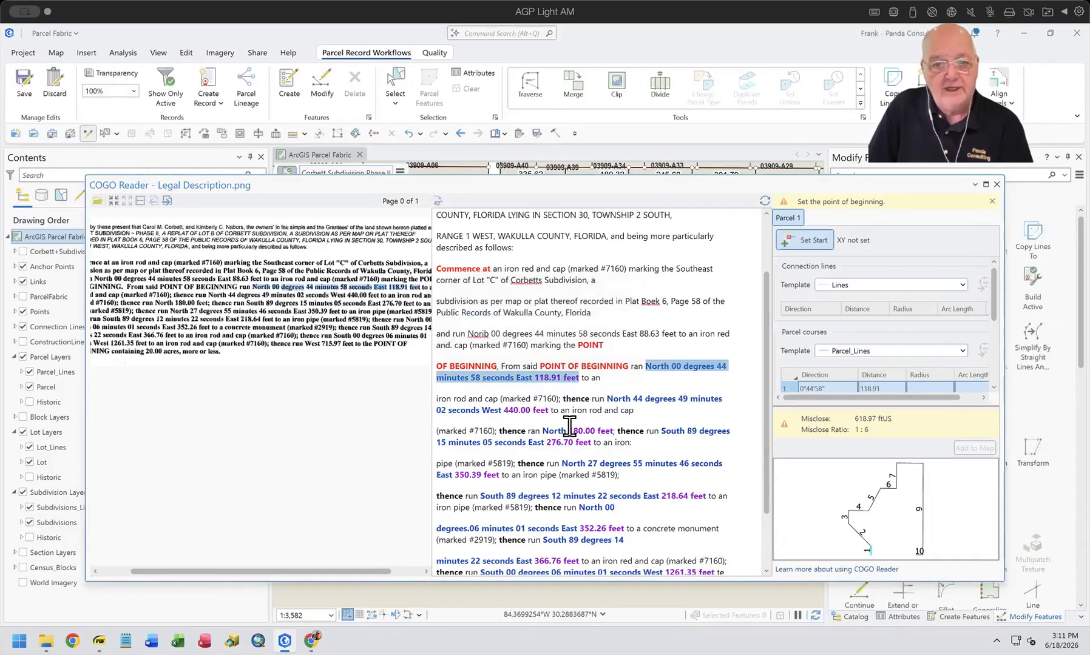
Correct the final West course's distance to 715.97 feet and reprocess the deed text
{"action": "scroll", "coordinate": [741, 465], "scroll_direction": "down", "scroll_amount": 2}
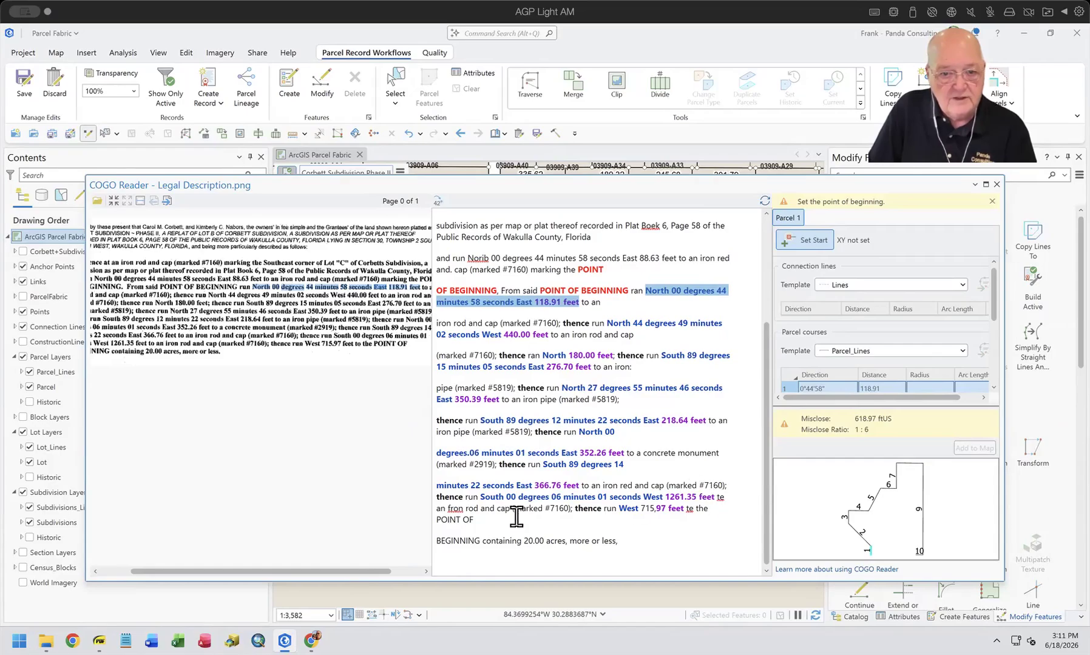
{"action": "left_click", "coordinate": [654, 509]}
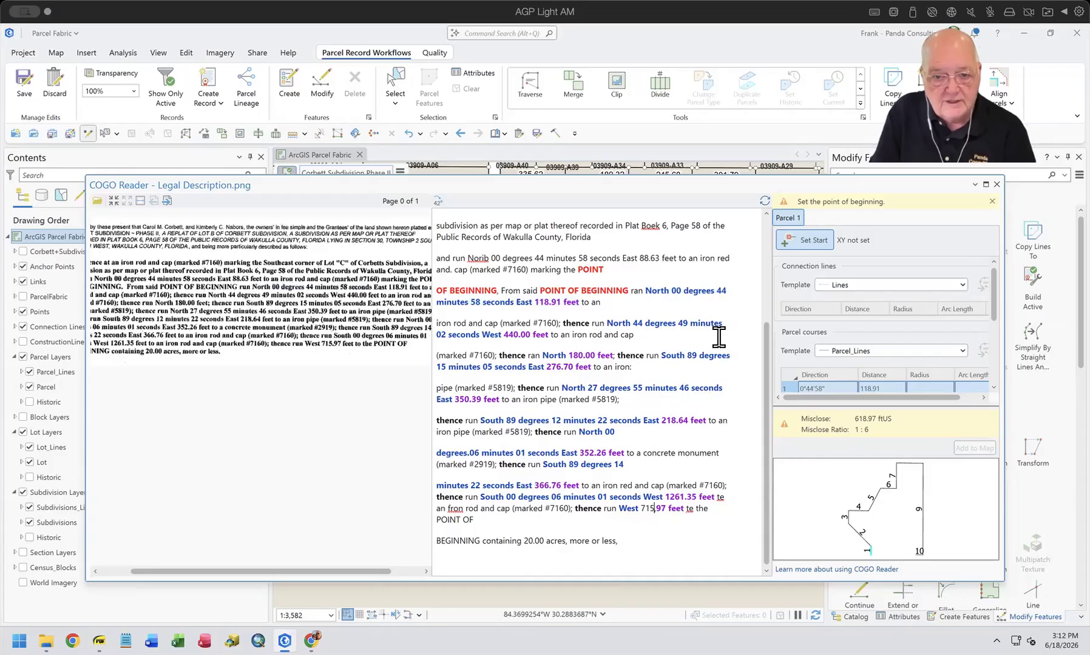
{"action": "key", "text": "BackSpace"}
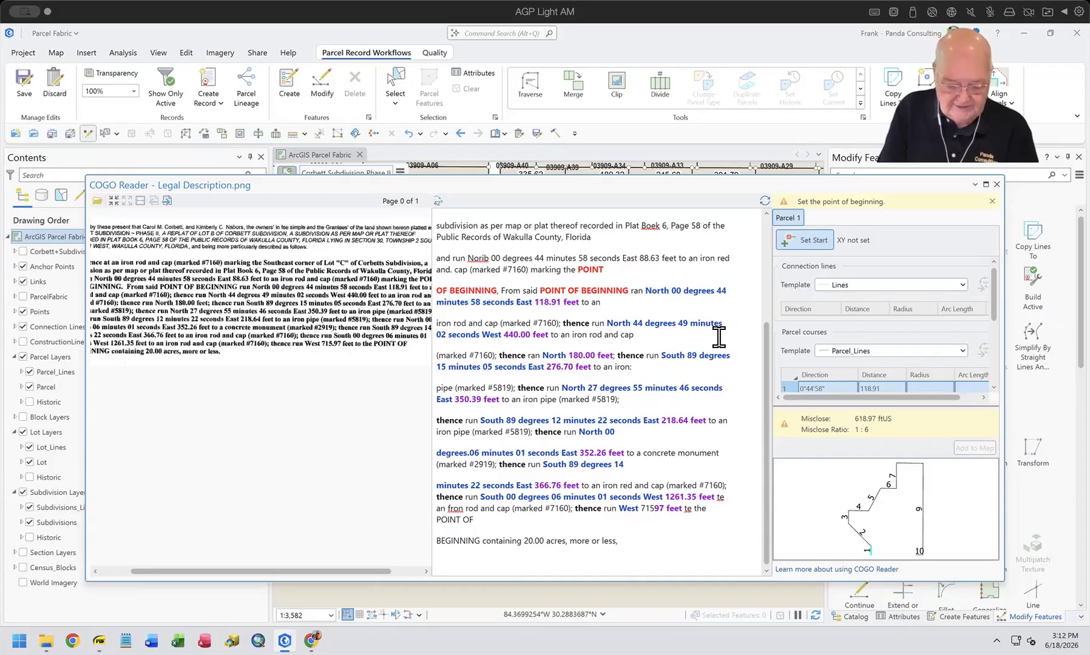
{"action": "type", "text": "."}
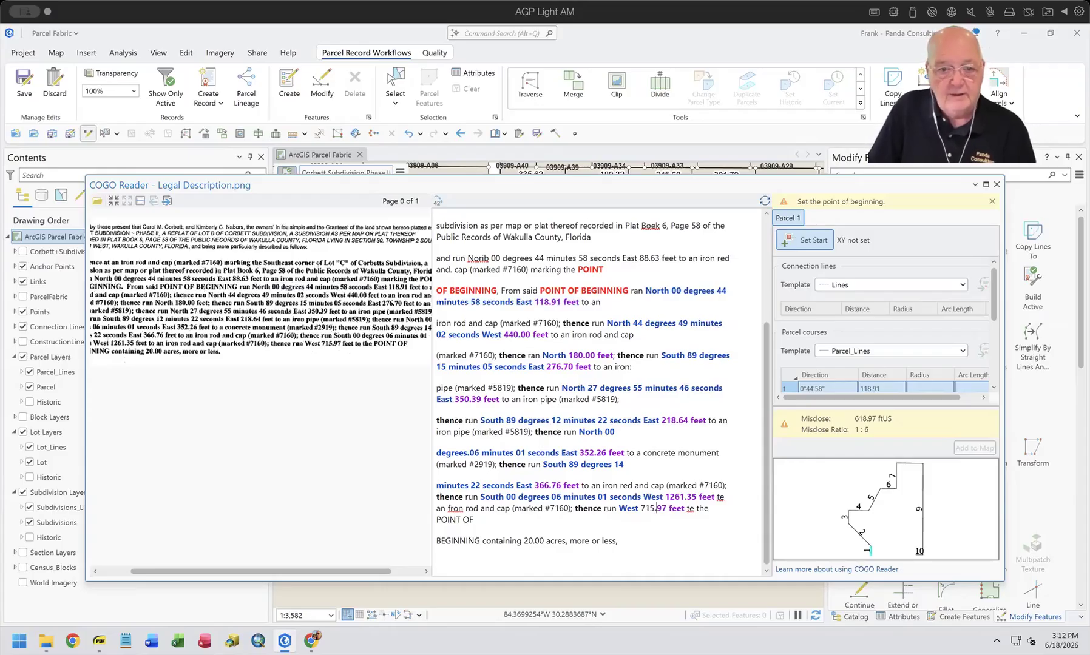
{"action": "left_click", "coordinate": [760, 199]}
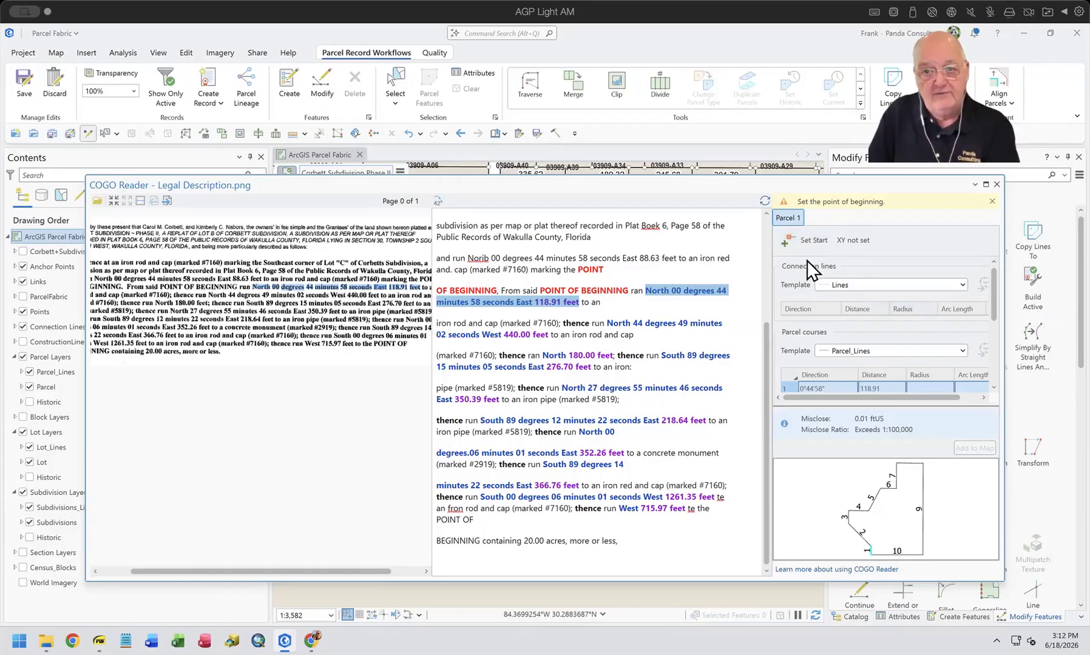
Set the deed parcel's start point on the existing map point at the west end of Lot B's 715.97 south line
{"action": "left_click", "coordinate": [797, 240]}
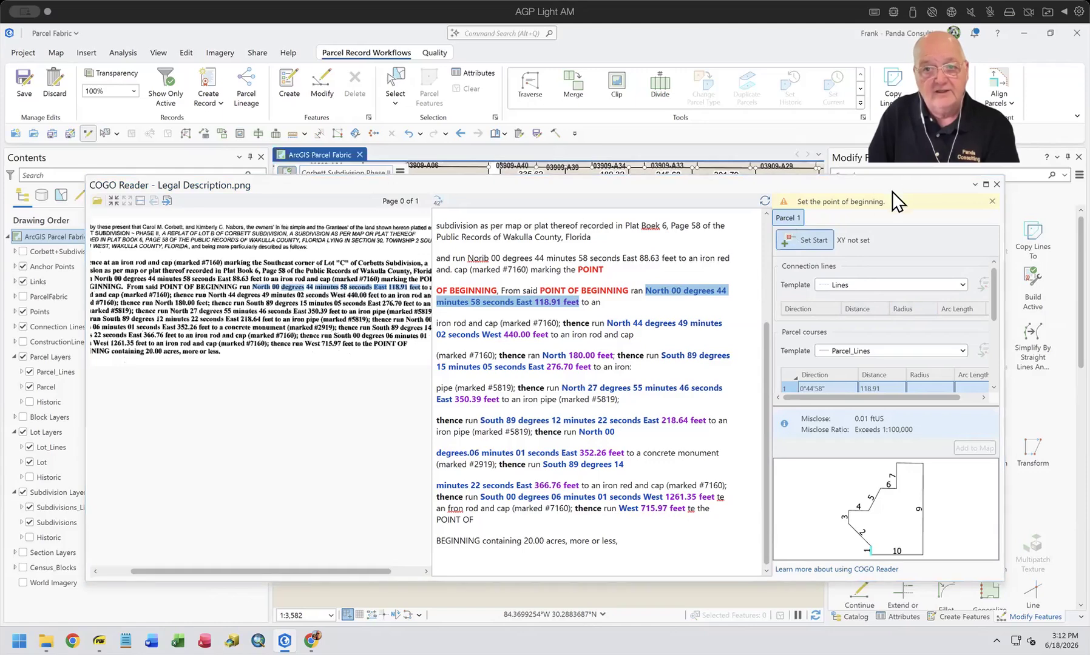
{"action": "left_click_drag", "start_coordinate": [891, 191], "coordinate": [902, 391]}
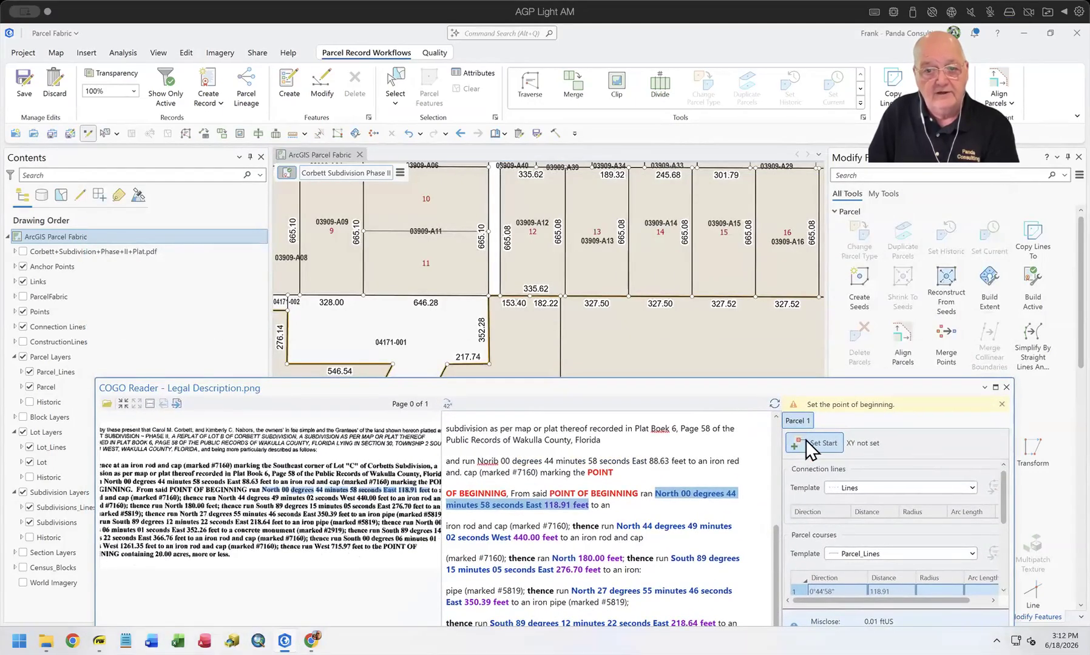
{"action": "left_click_drag", "start_coordinate": [560, 310], "coordinate": [664, 128]}
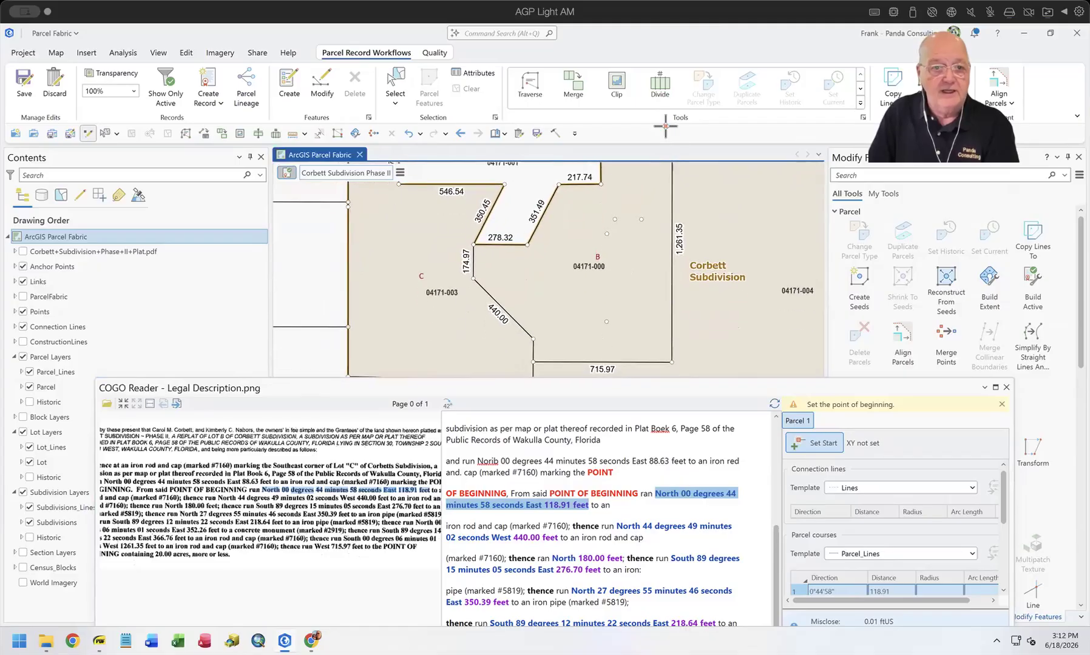
{"action": "left_click", "coordinate": [533, 361]}
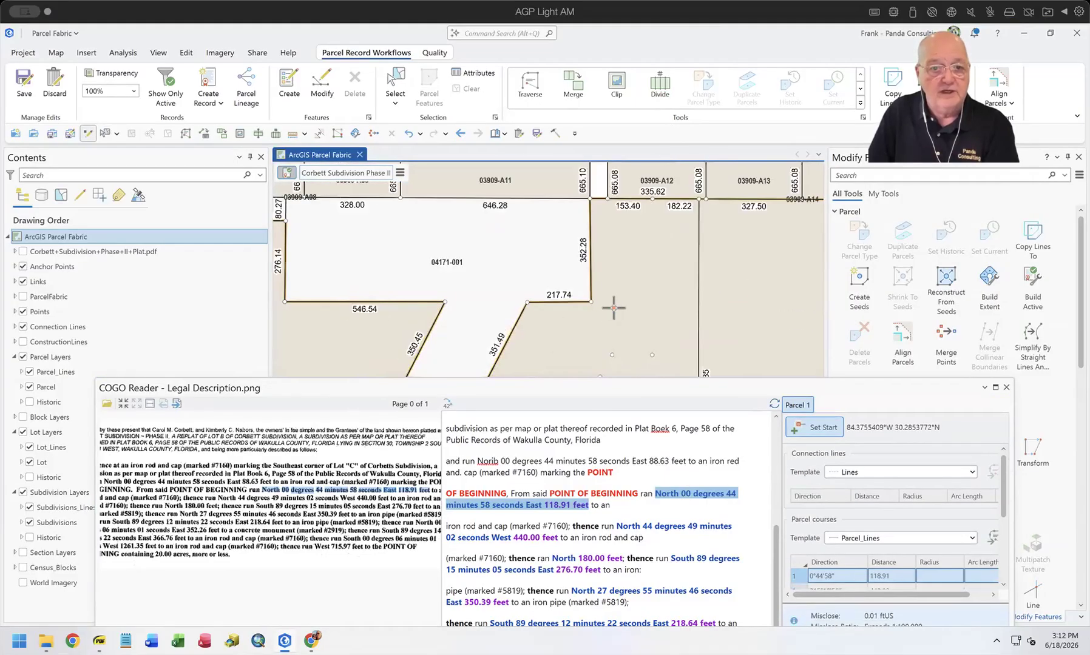
{"action": "scroll", "coordinate": [616, 301], "scroll_direction": "down", "scroll_amount": 3}
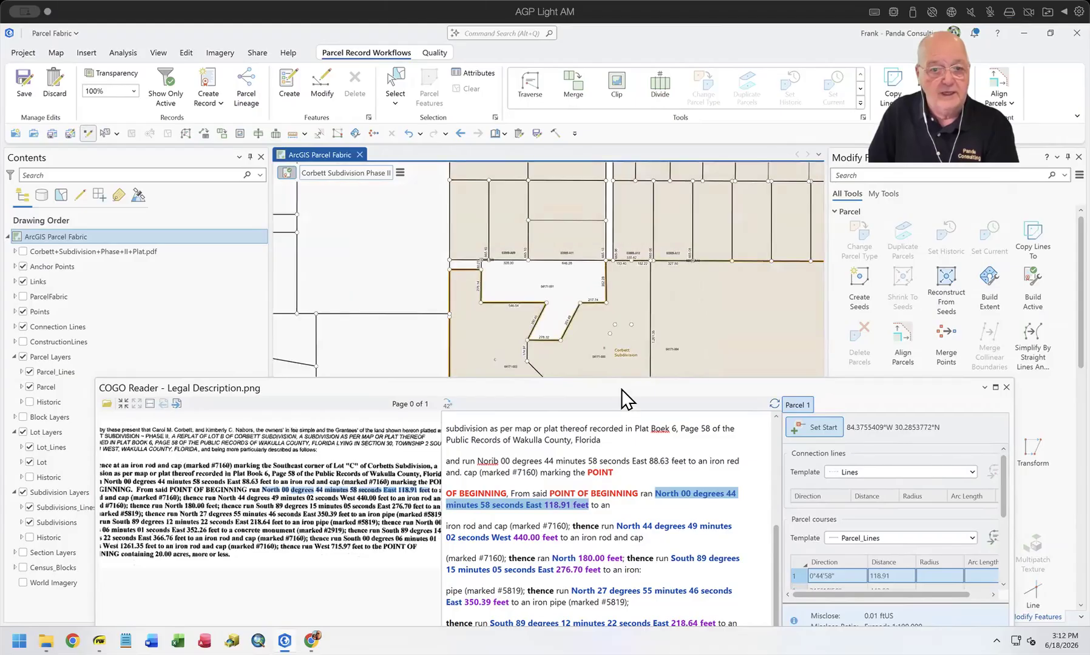
{"action": "left_click_drag", "start_coordinate": [620, 388], "coordinate": [606, 442]}
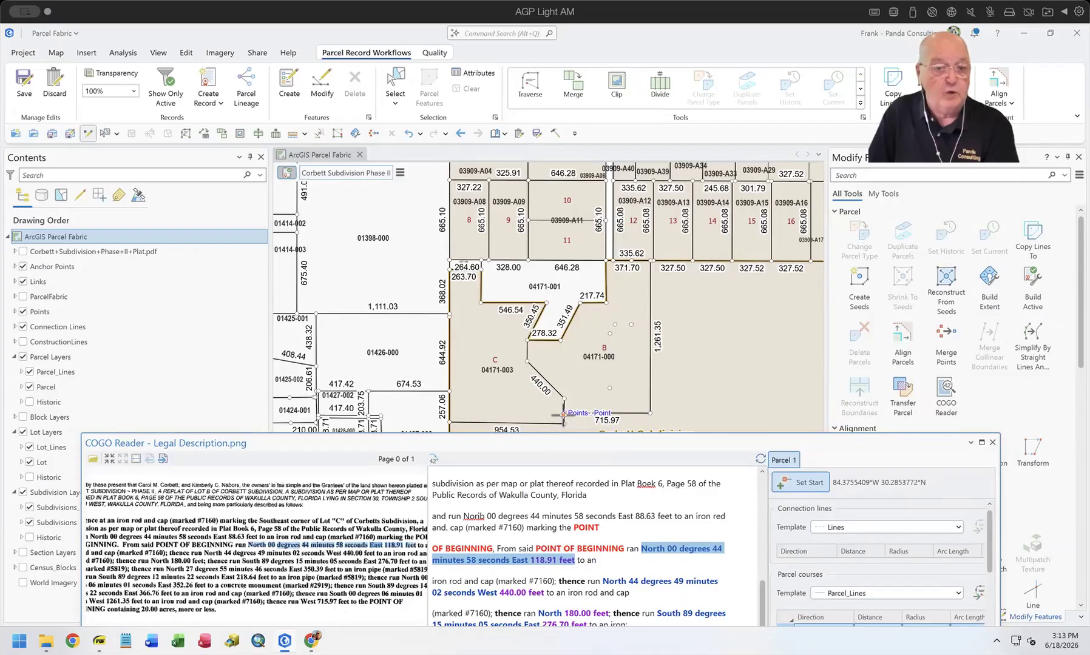
Load the ten Parcel_Lines courses from COGO Reader into the Traverse and close COGO Reader
{"action": "left_click_drag", "start_coordinate": [716, 445], "coordinate": [680, 172]}
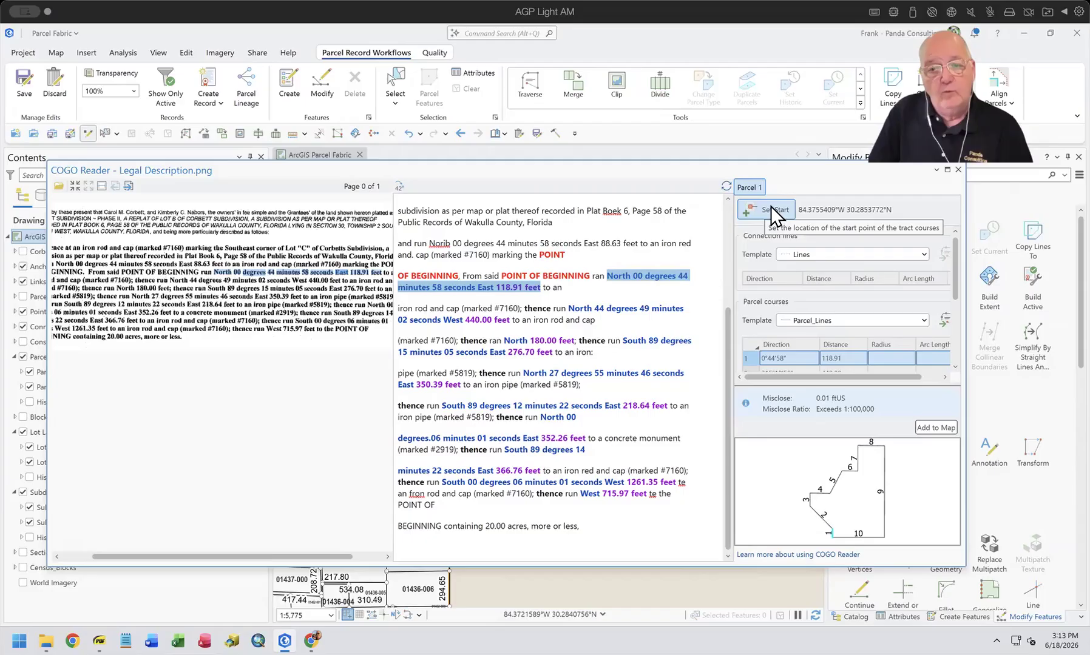
{"action": "left_click", "coordinate": [944, 321]}
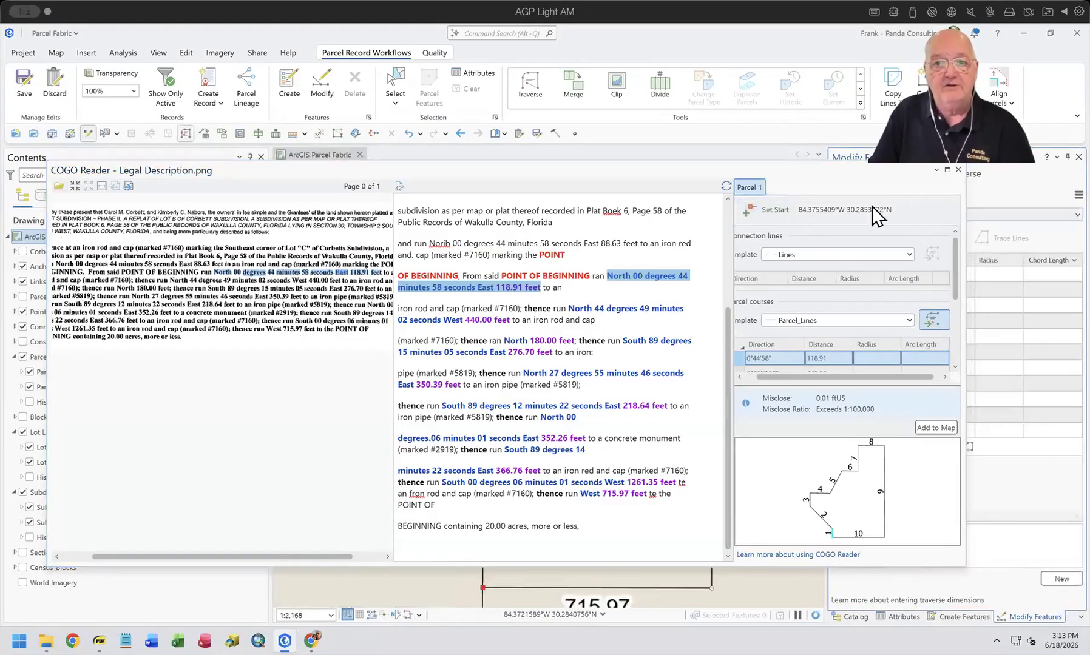
{"action": "left_click_drag", "start_coordinate": [871, 174], "coordinate": [825, 309]}
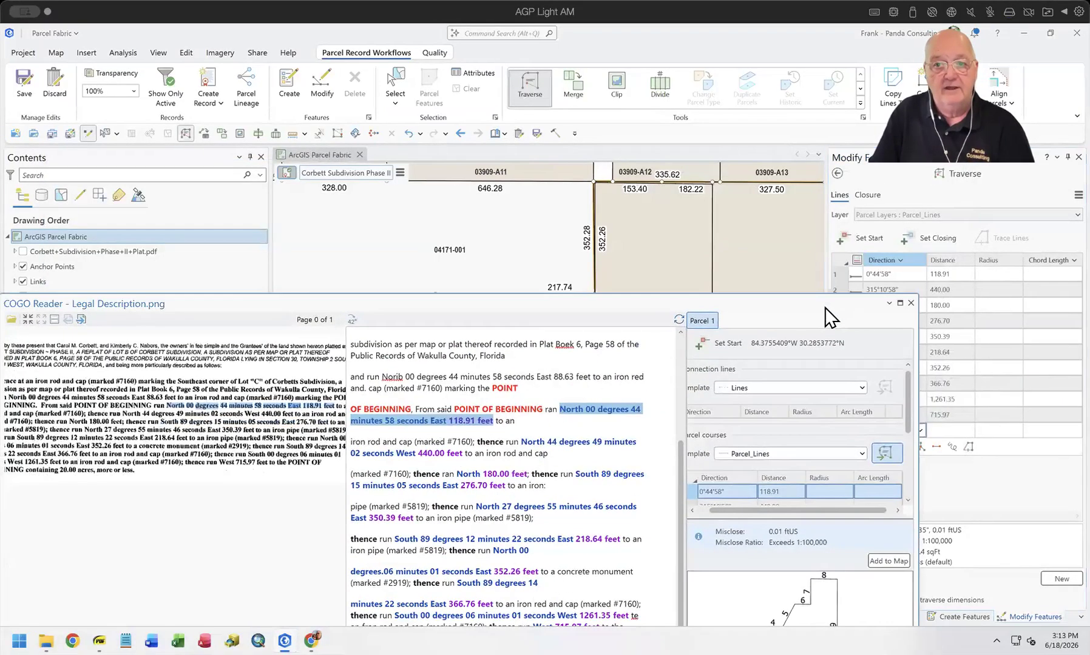
{"action": "left_click", "coordinate": [911, 301]}
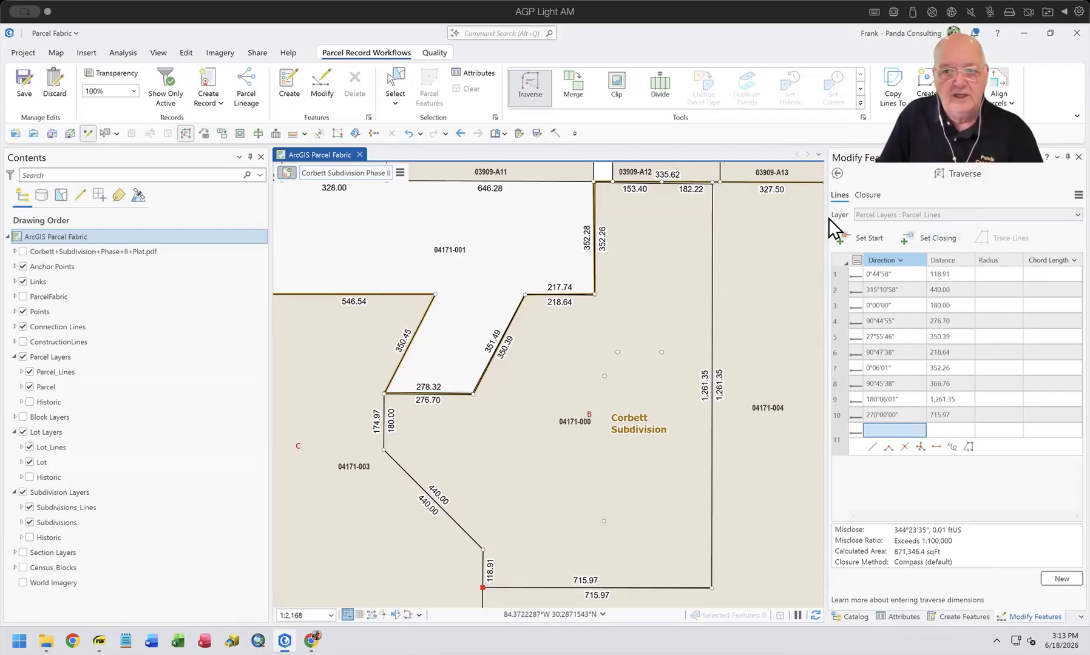
Show only the active record and select all ten traversed boundary lines in it
{"action": "left_click", "coordinate": [161, 79]}
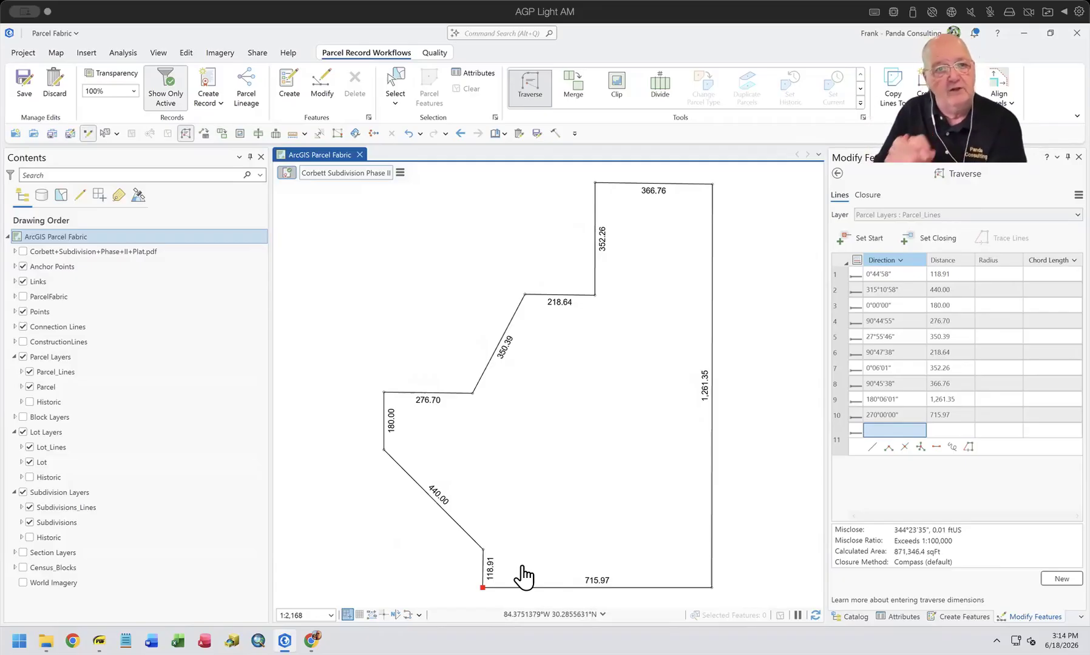
{"action": "left_click", "coordinate": [395, 82]}
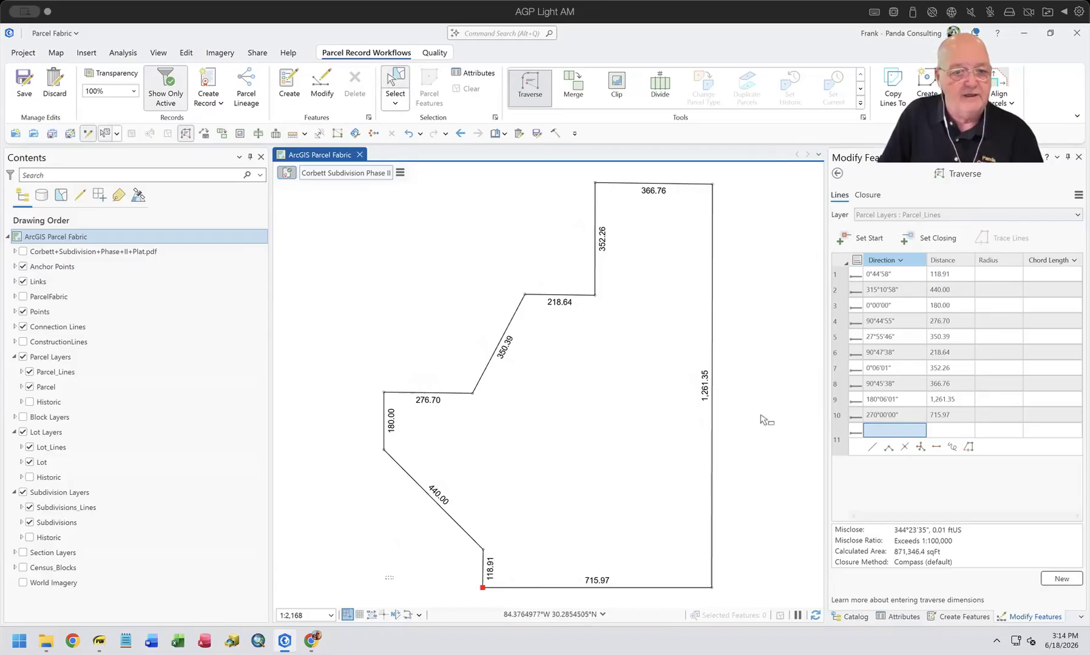
{"action": "mouse_move", "coordinate": [767, 580]}
{"action": "left_mouse_down"}
{"action": "mouse_move", "coordinate": [546, 376]}
{"action": "mouse_move", "coordinate": [397, 176]}
{"action": "left_mouse_up"}
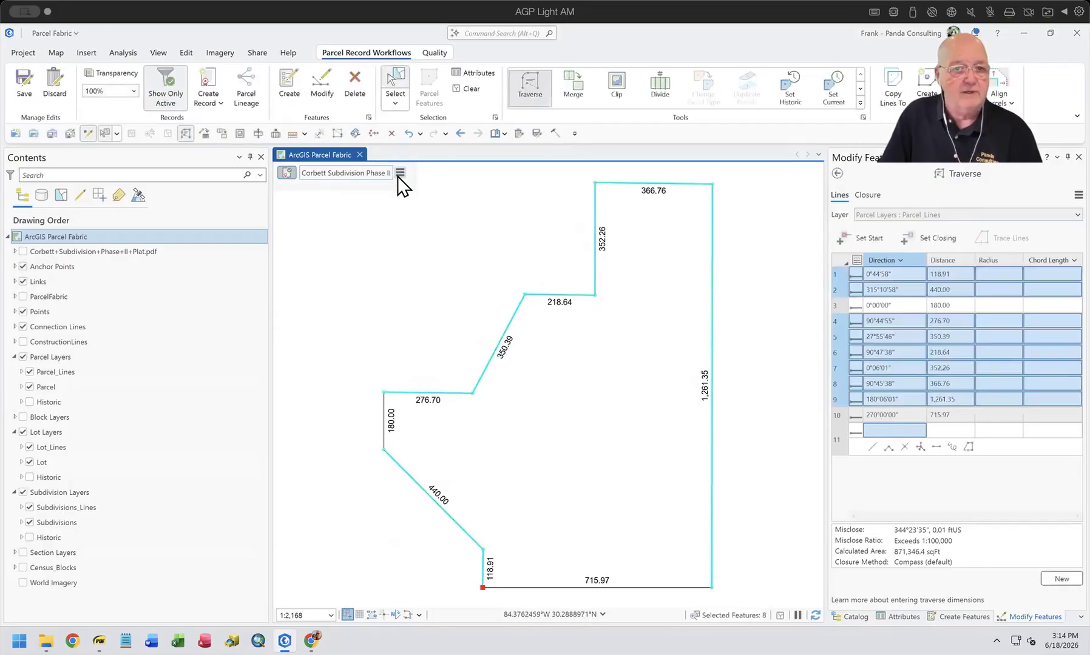
{"action": "left_click", "coordinate": [398, 172]}
{"action": "mouse_move", "coordinate": [463, 280]}
{"action": "left_click", "coordinate": [619, 317]}
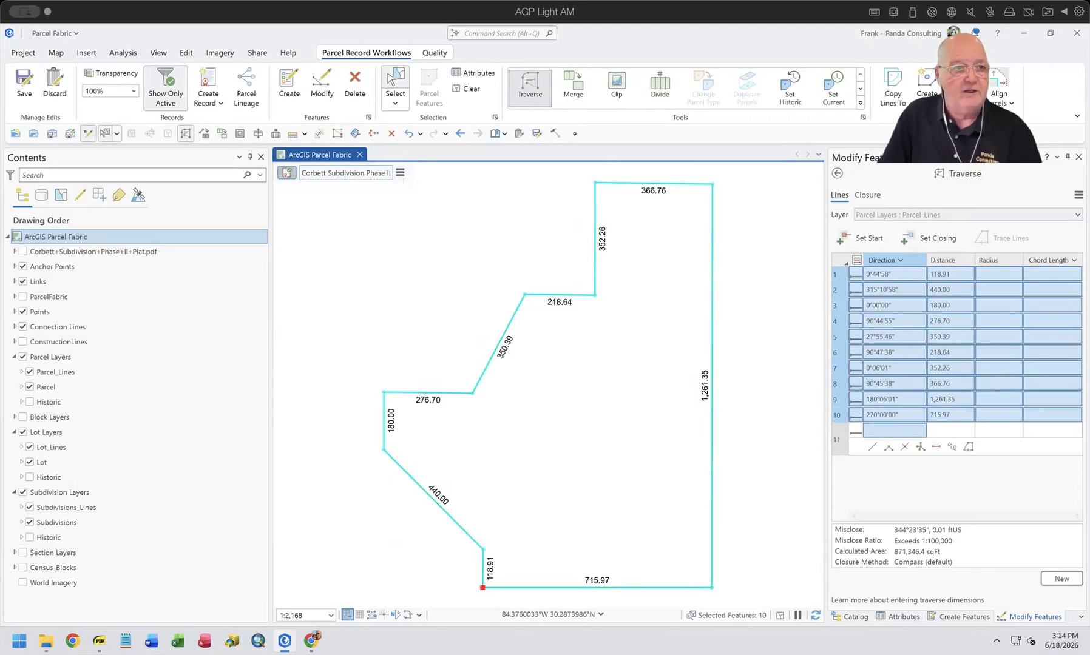
Cut the selected boundary lines and paste them into the Subdivisions_Lines template, keeping source attribute values
{"action": "left_click", "coordinate": [187, 52]}
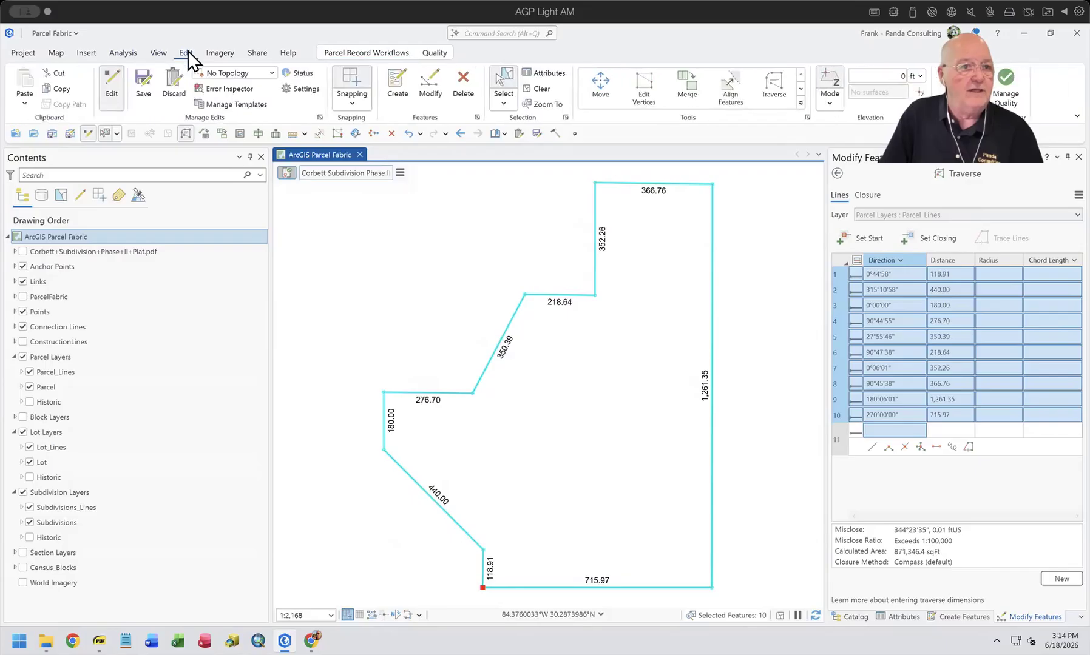
{"action": "left_click", "coordinate": [55, 89]}
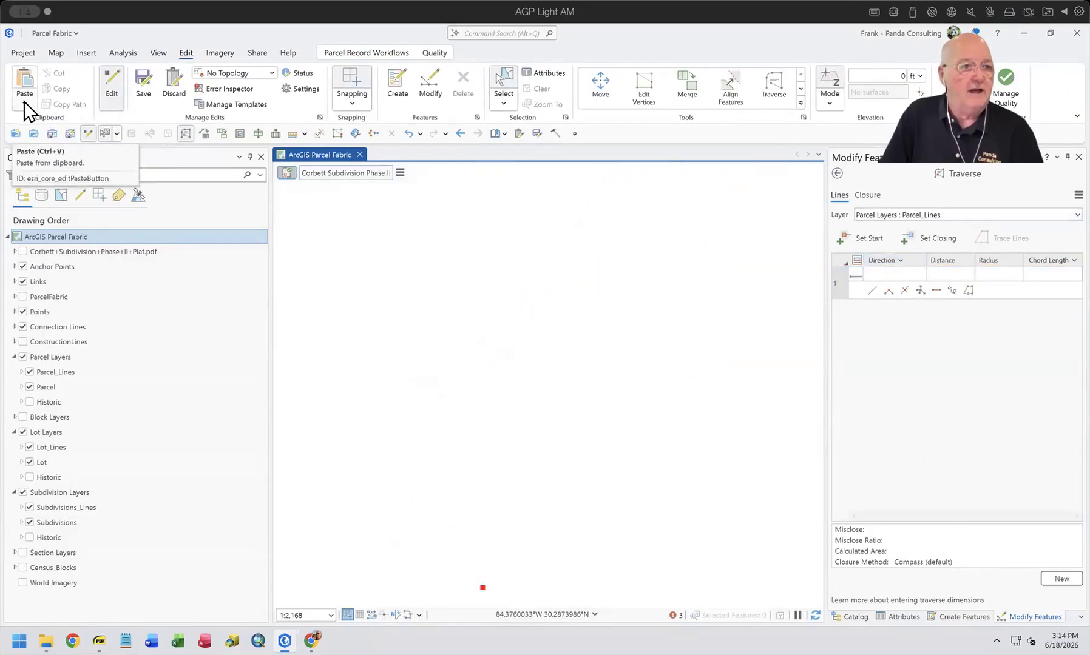
{"action": "left_click", "coordinate": [24, 103]}
{"action": "left_click", "coordinate": [36, 118]}
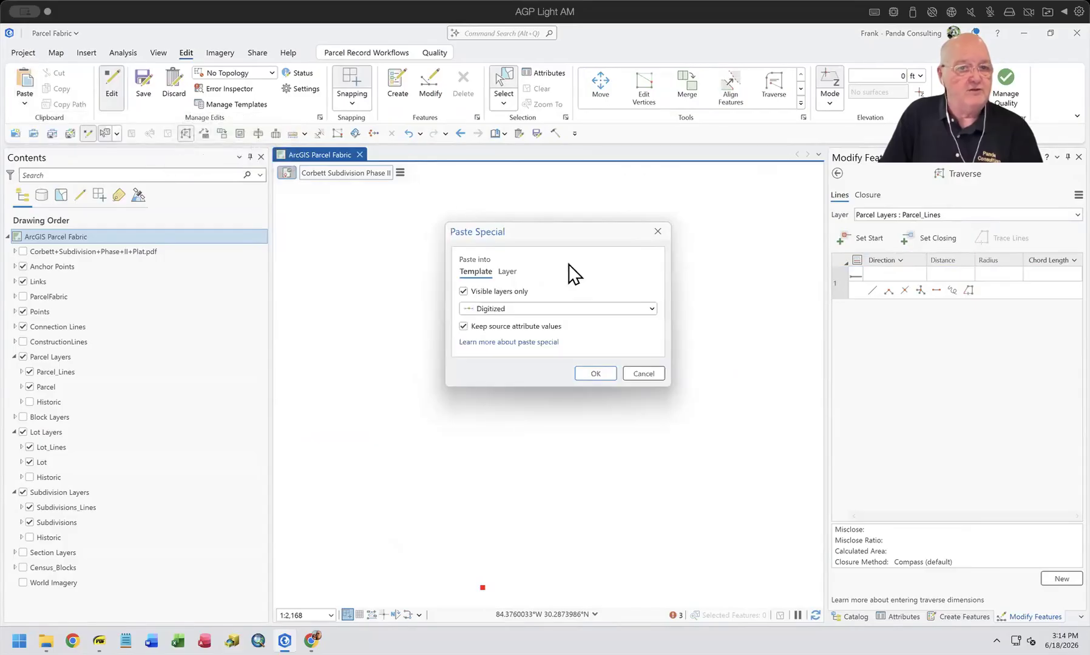
{"action": "left_click", "coordinate": [548, 308]}
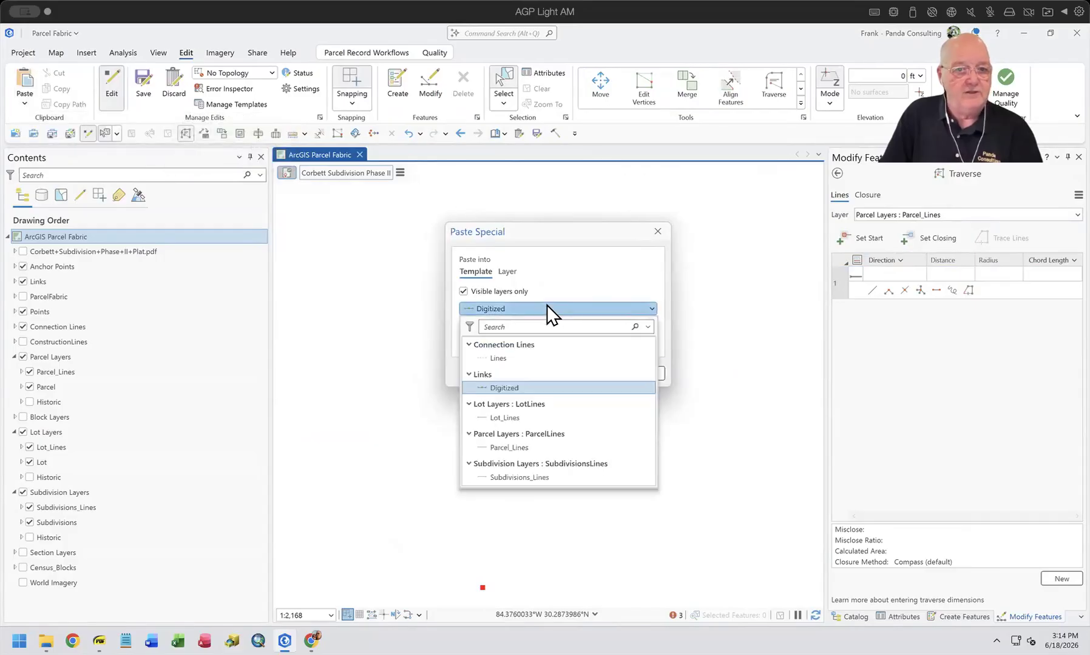
{"action": "left_click", "coordinate": [521, 477]}
{"action": "left_click", "coordinate": [604, 375]}
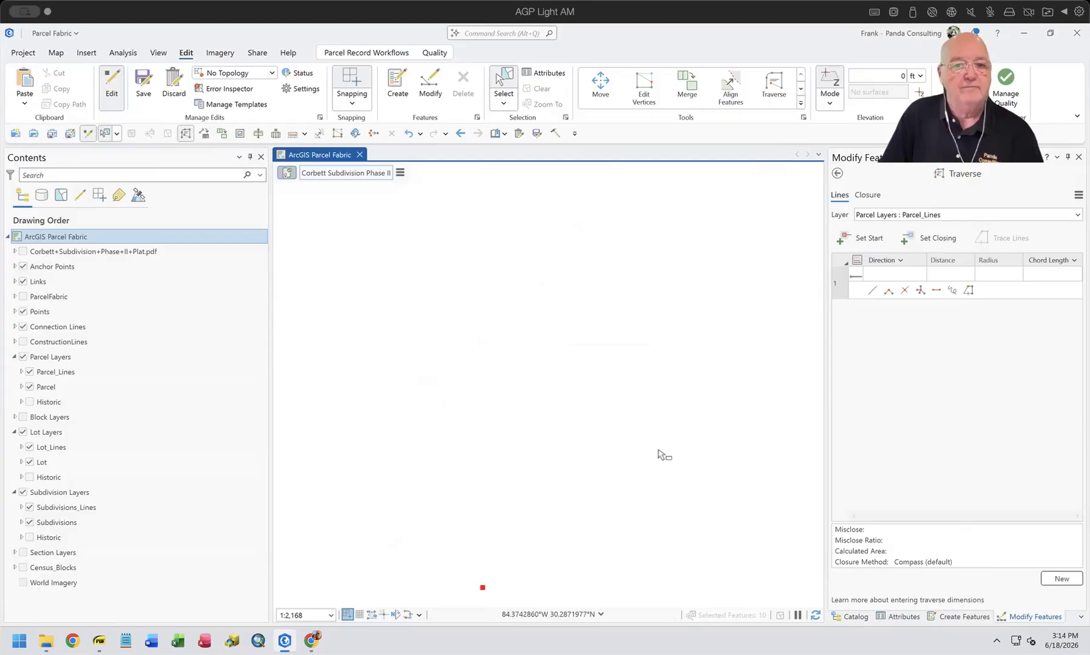
Deselect the pasted lines, then create a seed inside the boundary and build the active record's subdivision polygon
{"action": "left_click", "coordinate": [886, 619]}
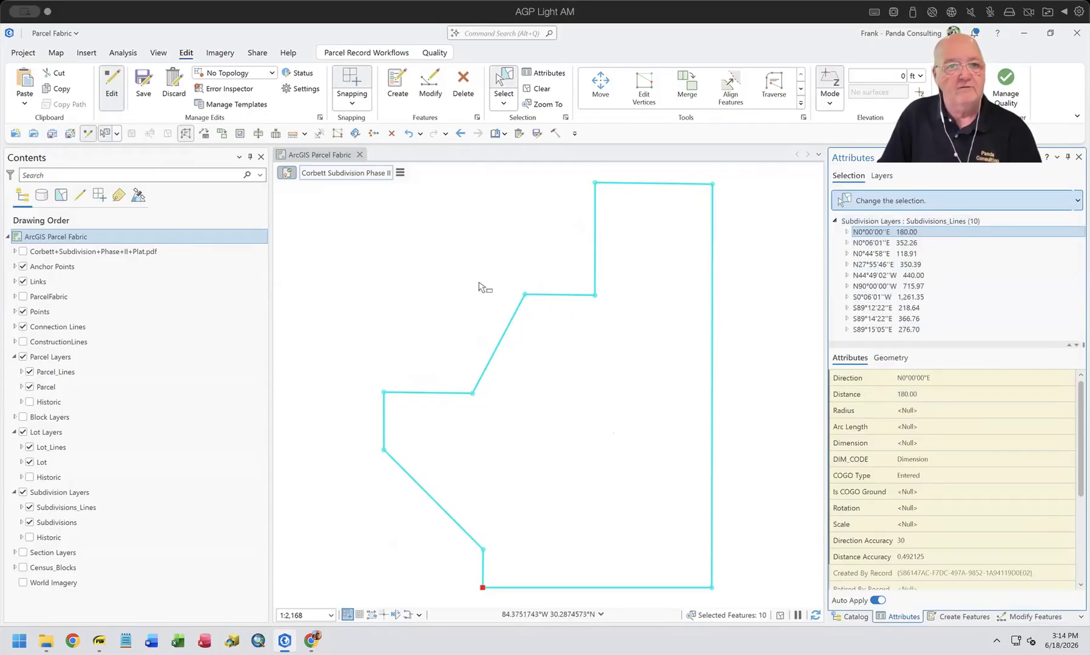
{"action": "left_click", "coordinate": [531, 92]}
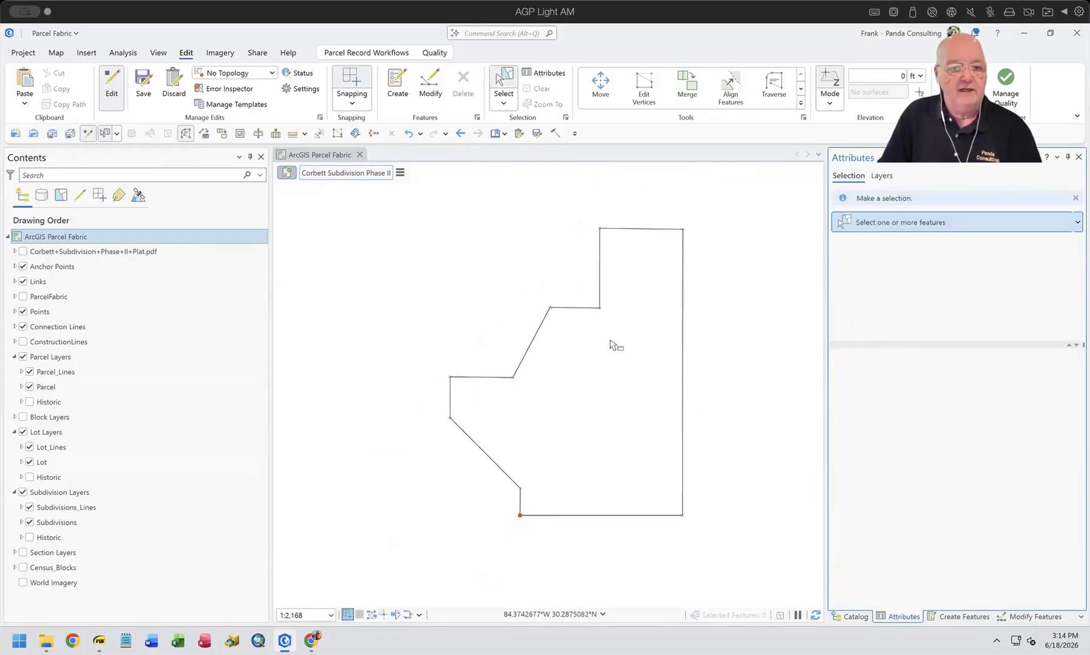
{"action": "scroll", "coordinate": [616, 354], "scroll_direction": "down", "scroll_amount": 2}
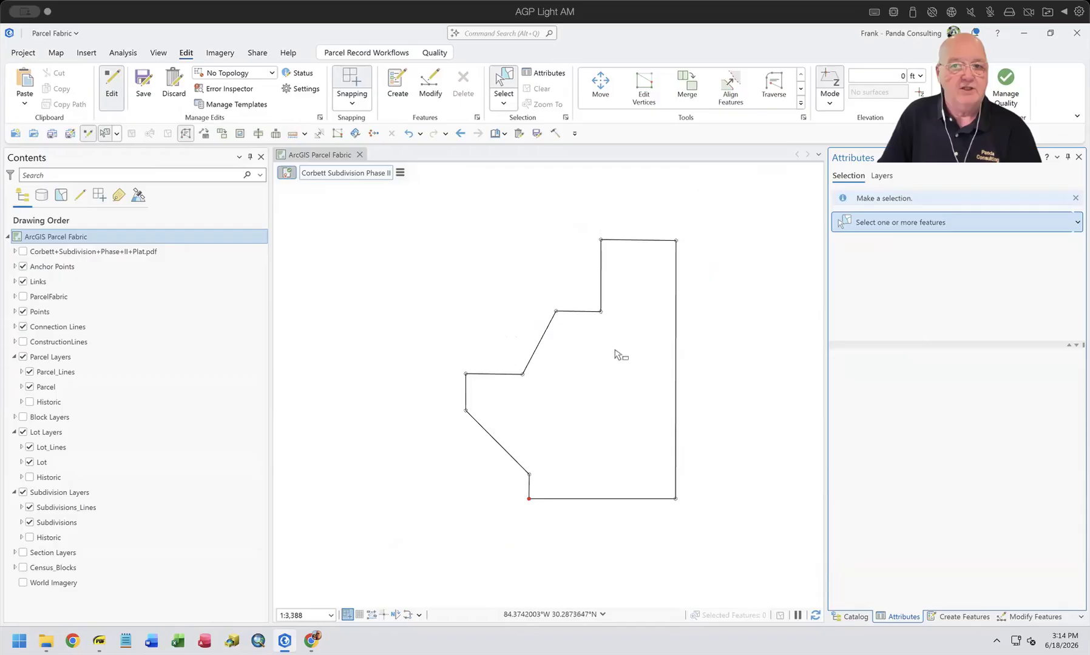
{"action": "left_click", "coordinate": [365, 53]}
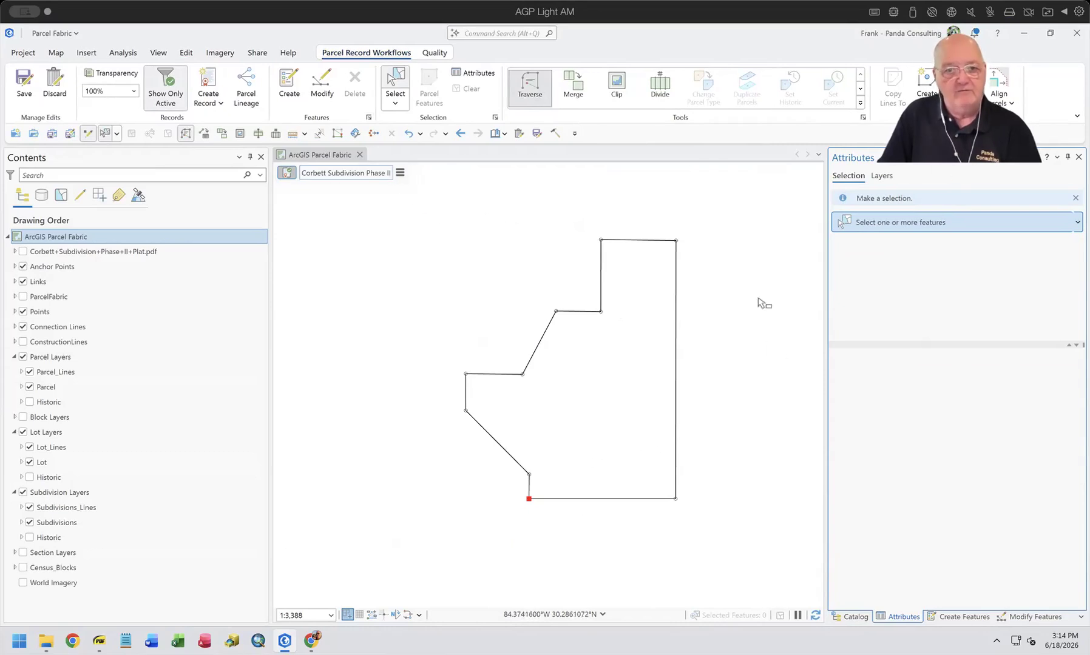
{"action": "left_click", "coordinate": [927, 81]}
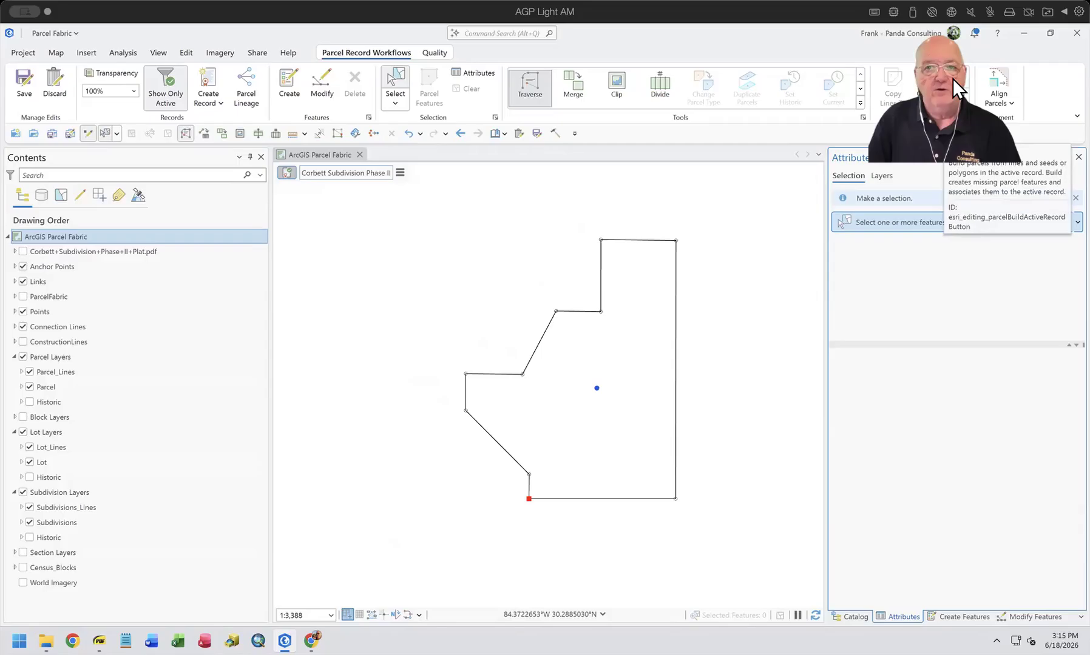
{"action": "left_click", "coordinate": [732, 526]}
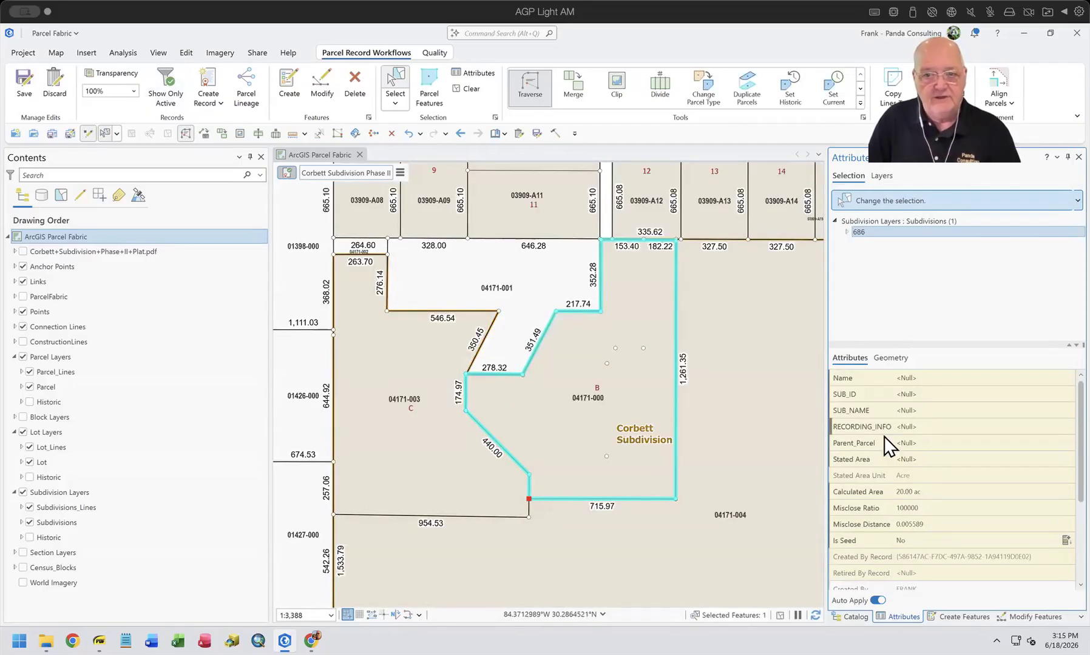
Name the new subdivision polygon Corbett Subdivision Phase II
{"action": "left_click", "coordinate": [924, 377]}
{"action": "type", "text": "Corbett Su"}
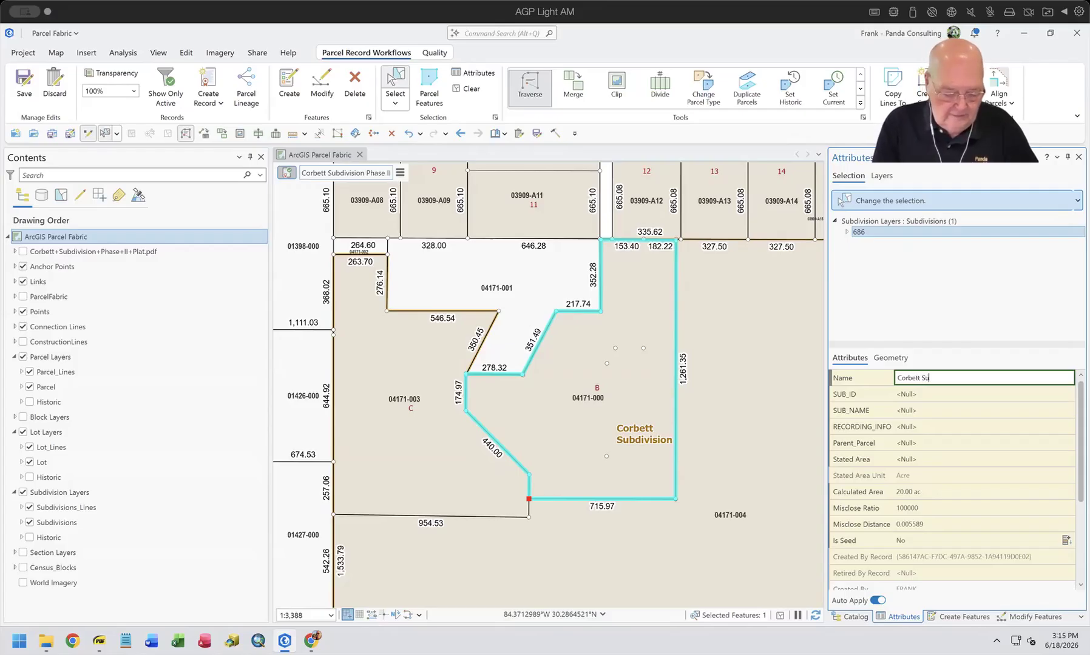
{"action": "type", "text": "bdivision "}
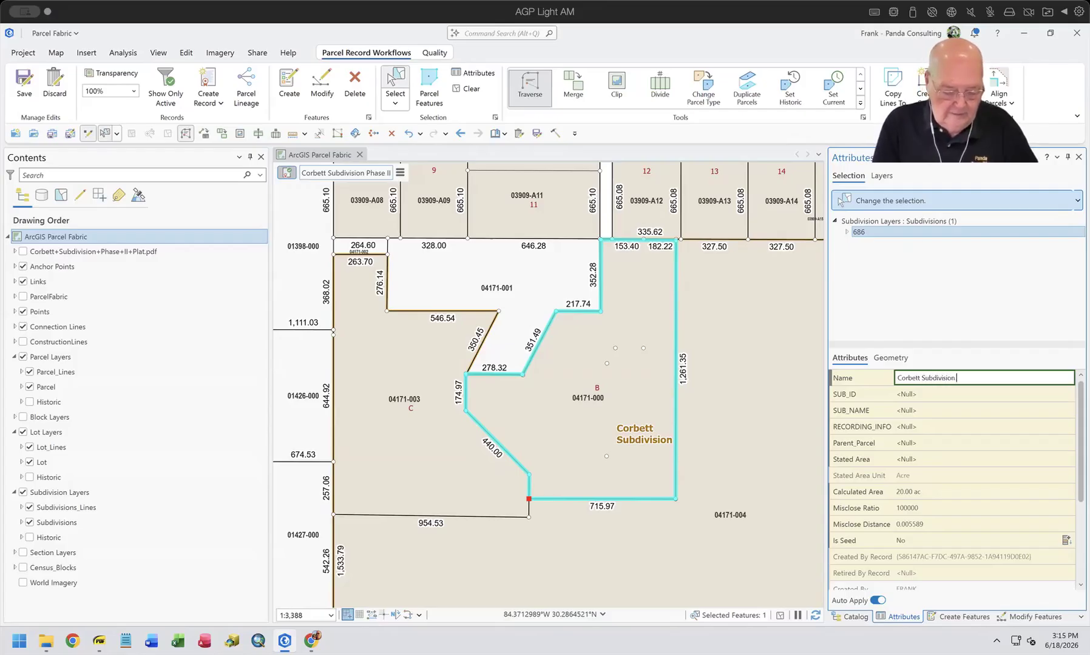
{"action": "type", "text": "Phase II"}
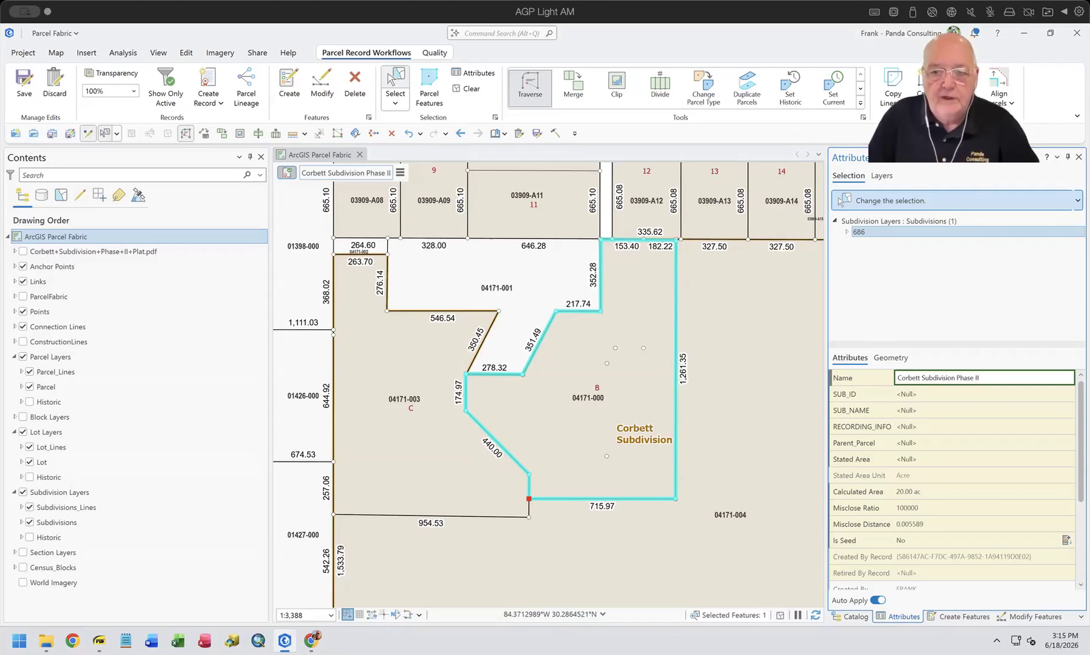
{"action": "left_click", "coordinate": [942, 410]}
Copy the polygon's Name value, Corbett Subdivision Phase II, into its SUB_NAME attribute
{"action": "left_click", "coordinate": [992, 376]}
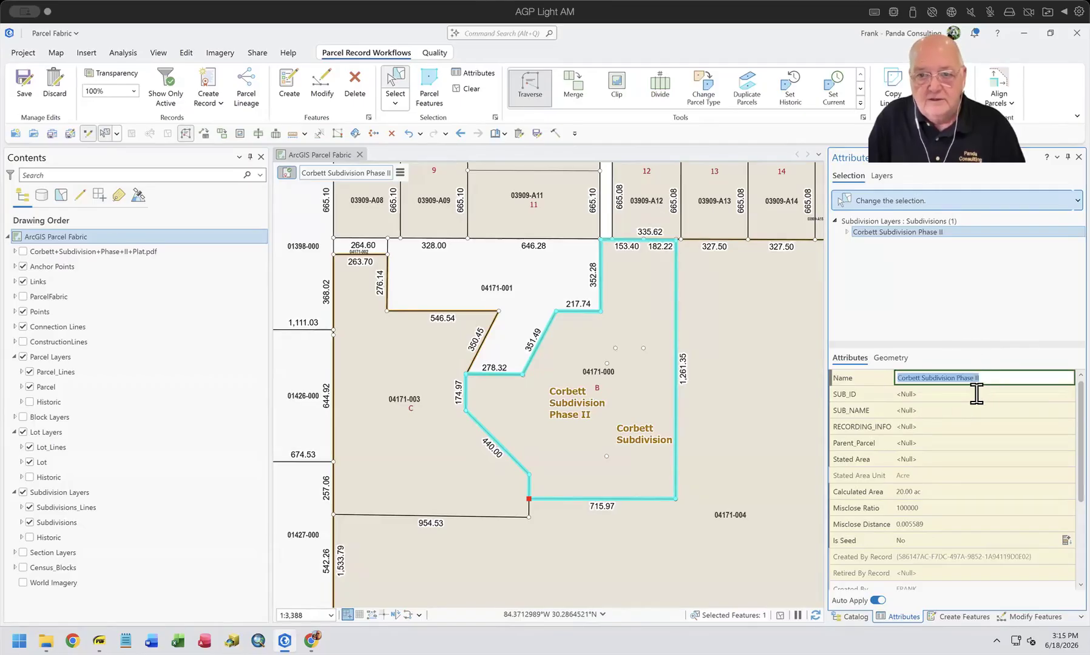
{"action": "key", "text": "Tab"}
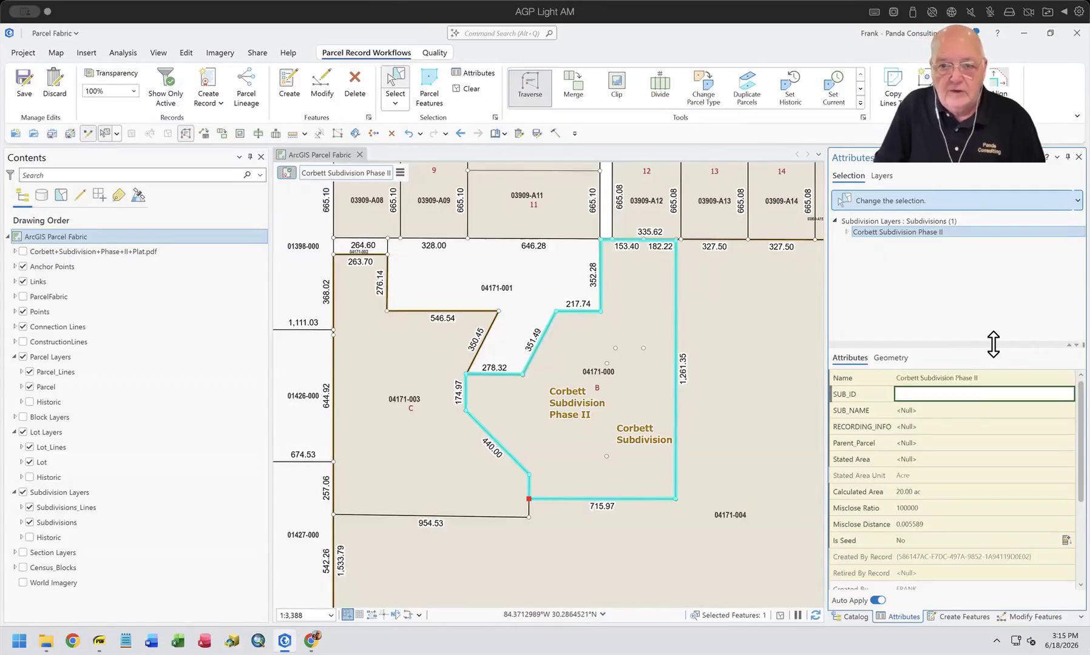
{"action": "left_click", "coordinate": [936, 411]}
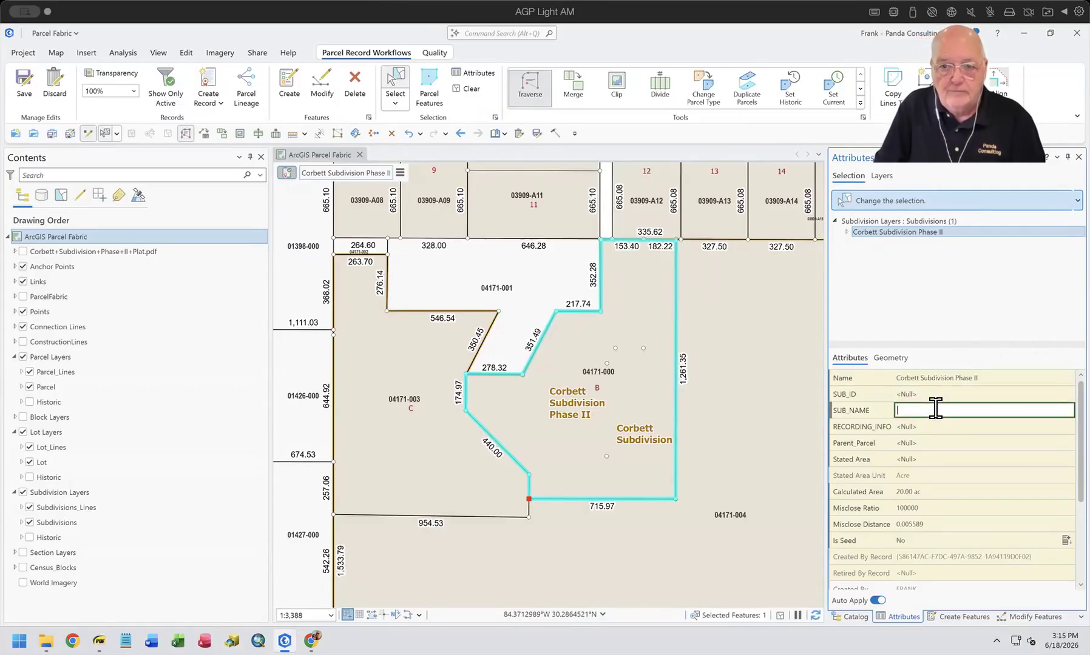
{"action": "key", "text": "ctrl+v"}
{"action": "key", "text": "Tab"}
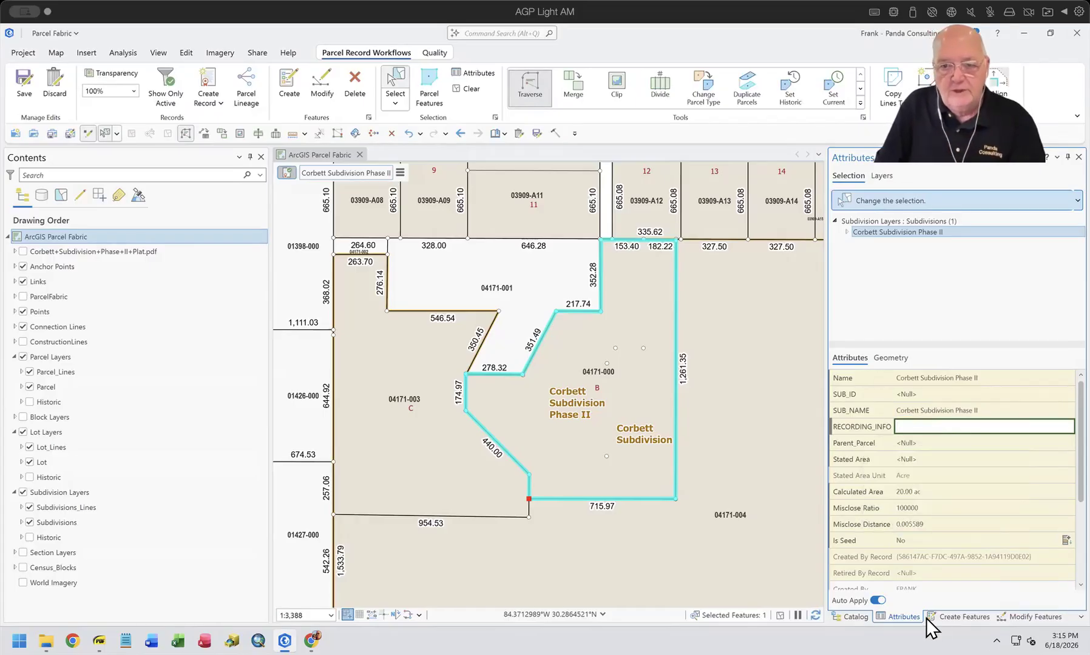
{"action": "left_click", "coordinate": [951, 458]}
{"action": "type", "text": "30"}
{"action": "key", "text": "Tab"}
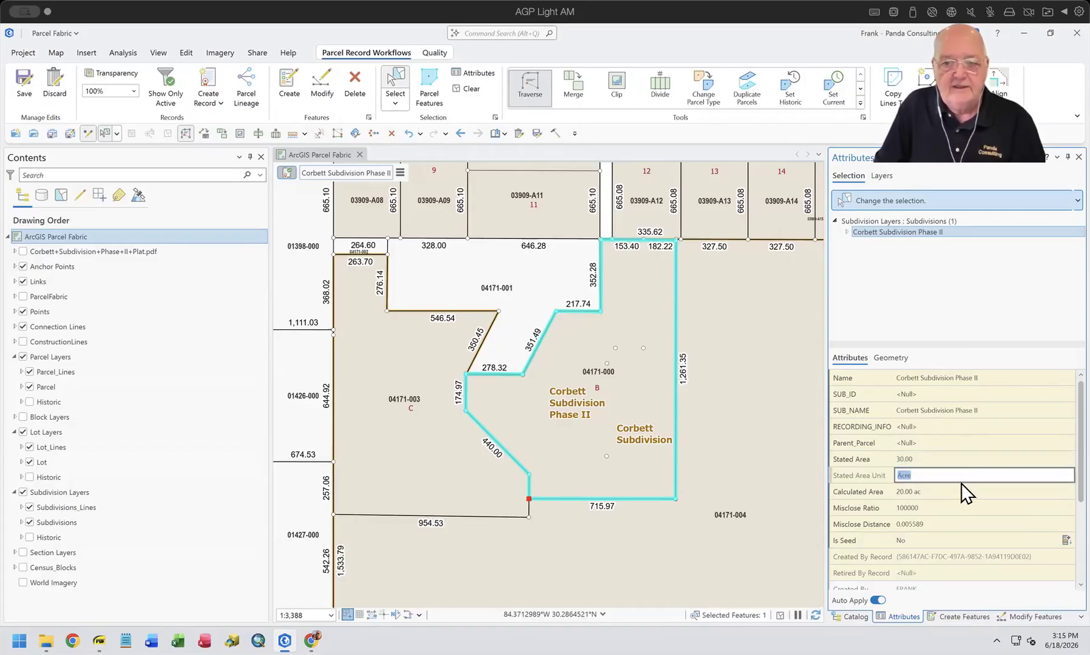
Set the subdivision polygon's Stated Area to 20 acres
{"action": "left_click", "coordinate": [939, 457]}
{"action": "type", "text": "20"}
{"action": "key", "text": "Tab"}
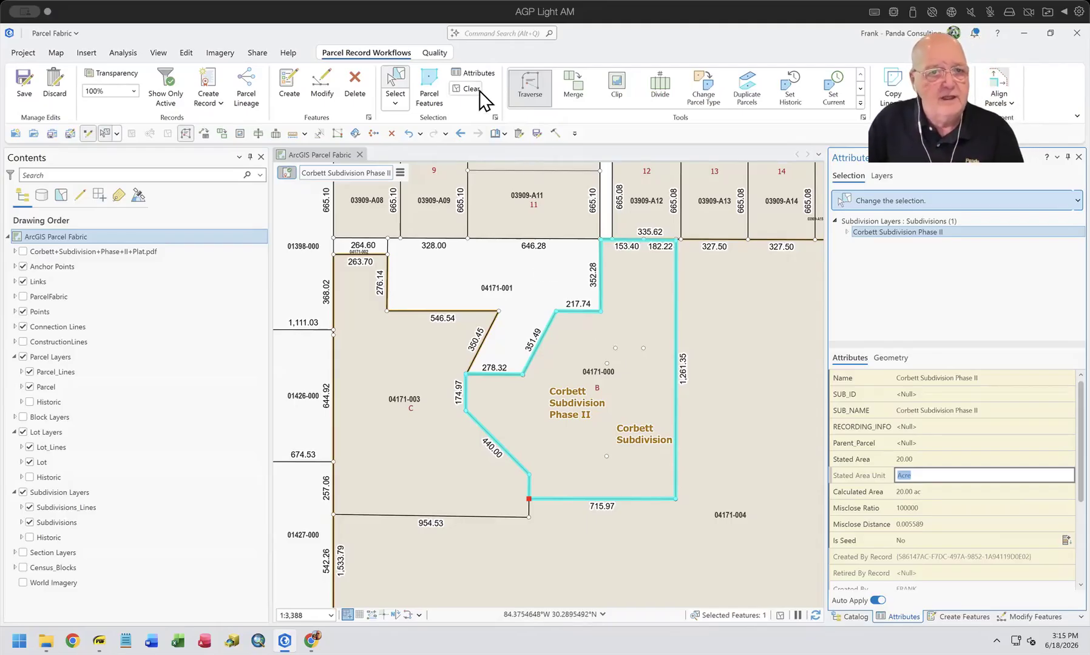
{"action": "scroll", "coordinate": [531, 483], "scroll_direction": "up", "scroll_amount": 5}
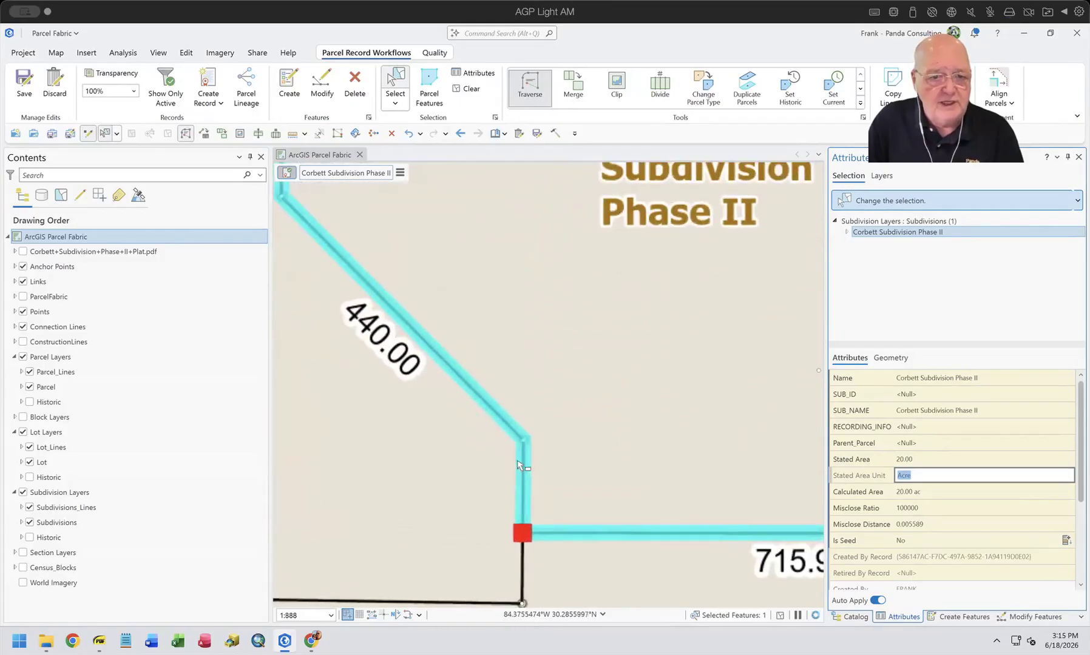
Examine how the new Corbett Subdivision Phase II boundary fits the existing parcel lines at its southwest bend and northern inside corner
{"action": "scroll", "coordinate": [514, 439], "scroll_direction": "up", "scroll_amount": 6}
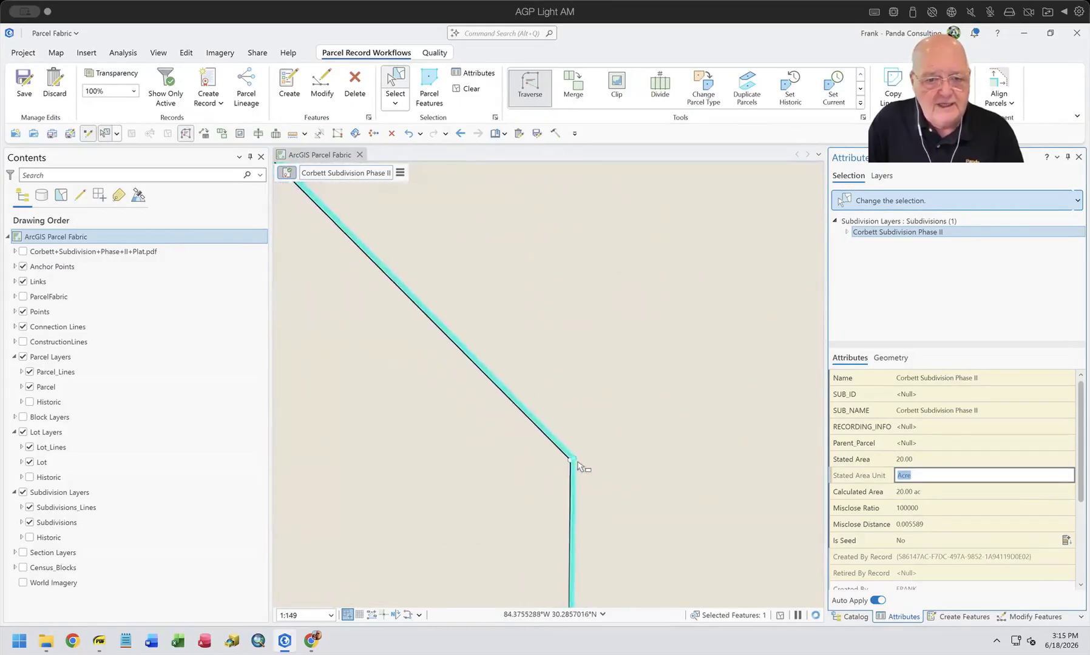
{"action": "scroll", "coordinate": [570, 464], "scroll_direction": "up", "scroll_amount": 10}
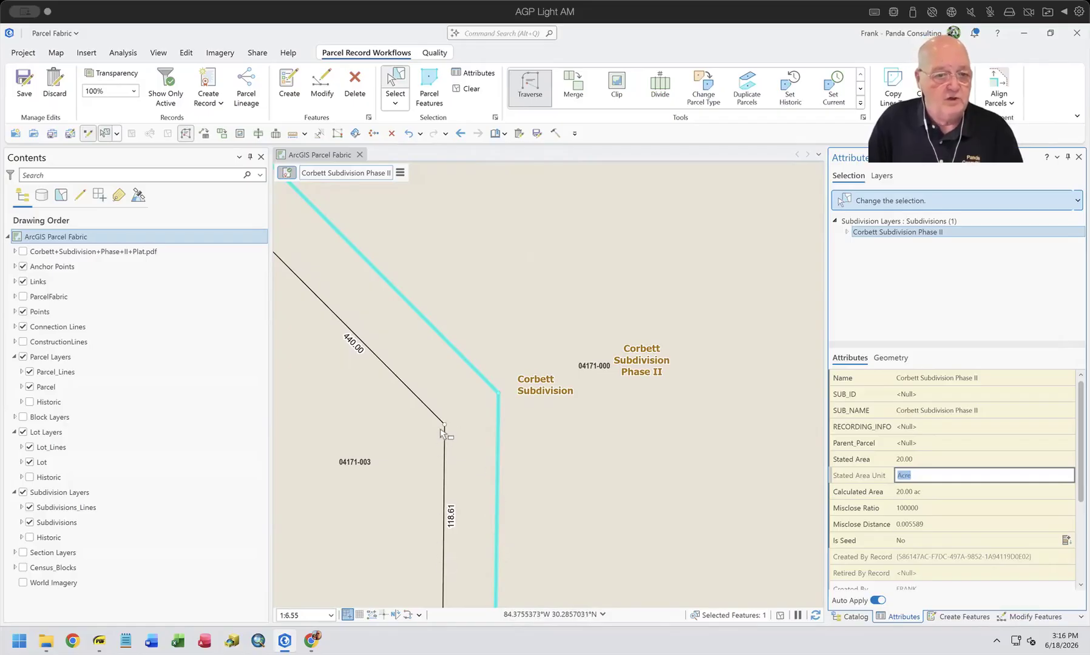
{"action": "scroll", "coordinate": [452, 429], "scroll_direction": "down", "scroll_amount": 3}
{"action": "scroll", "coordinate": [453, 430], "scroll_direction": "down", "scroll_amount": 2}
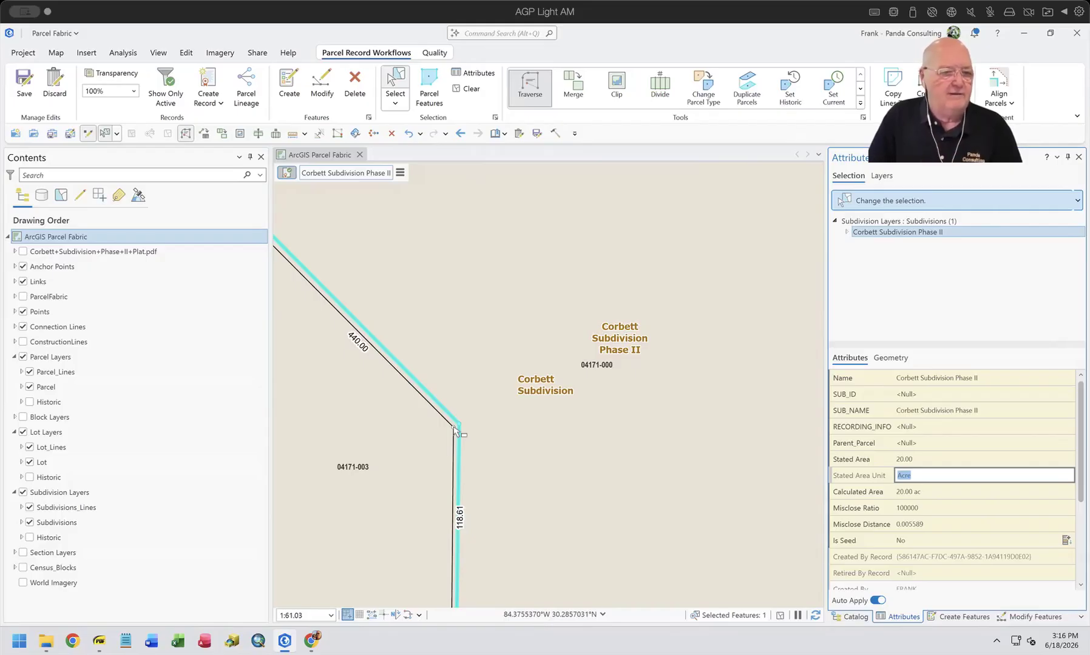
{"action": "scroll", "coordinate": [585, 380], "scroll_direction": "down", "scroll_amount": 3}
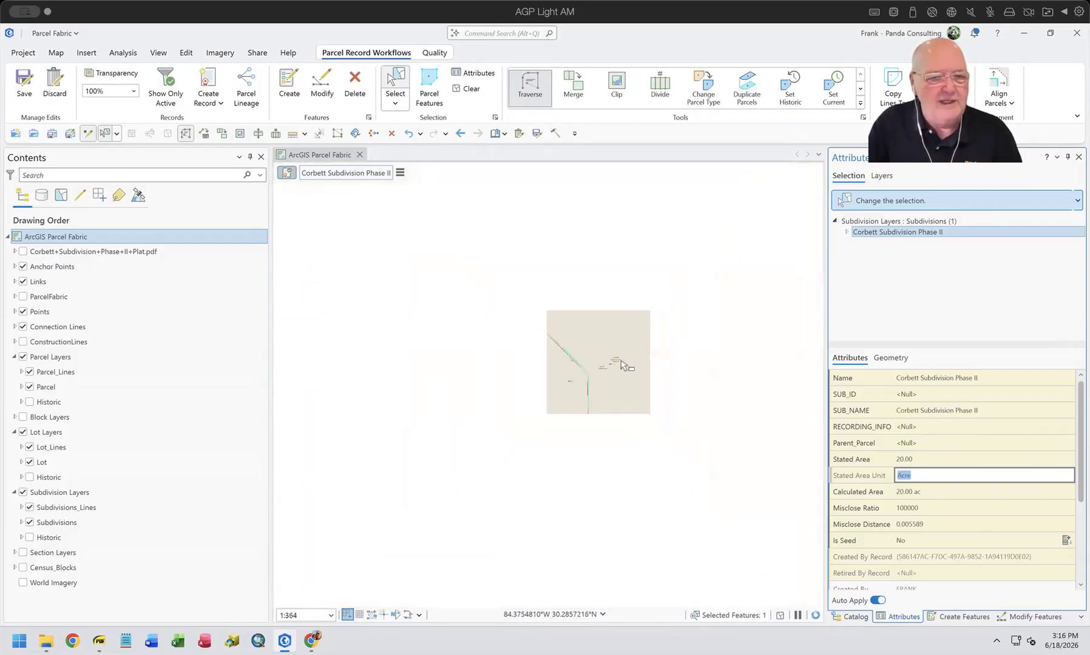
{"action": "scroll", "coordinate": [623, 363], "scroll_direction": "down", "scroll_amount": 4}
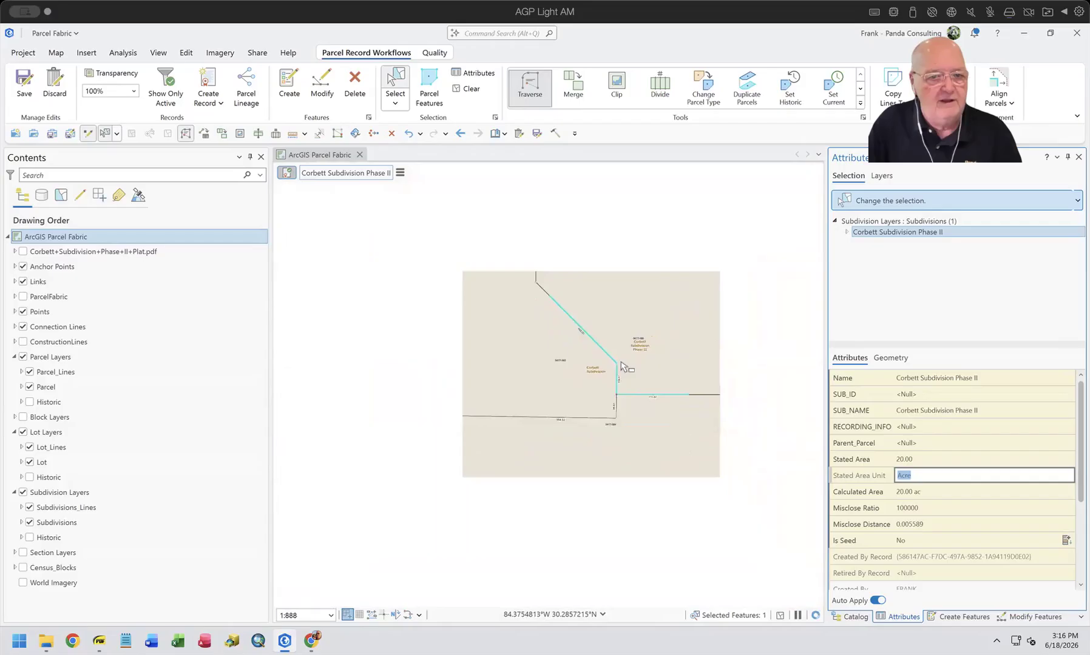
{"action": "left_click_drag", "start_coordinate": [635, 351], "coordinate": [488, 443]}
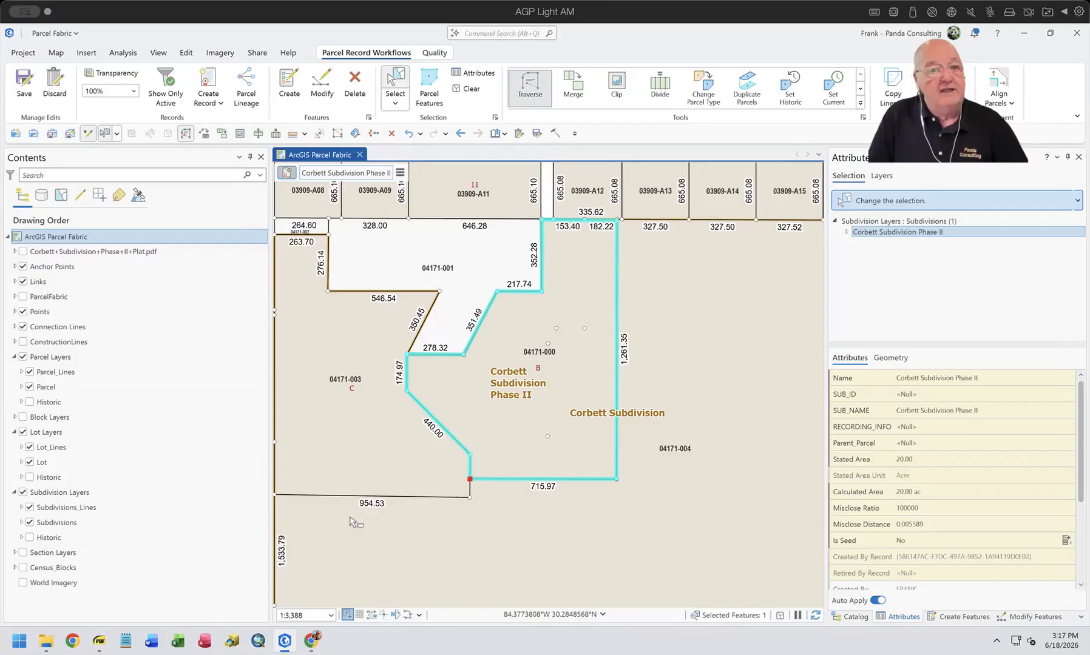
{"action": "scroll", "coordinate": [537, 290], "scroll_direction": "up", "scroll_amount": 2}
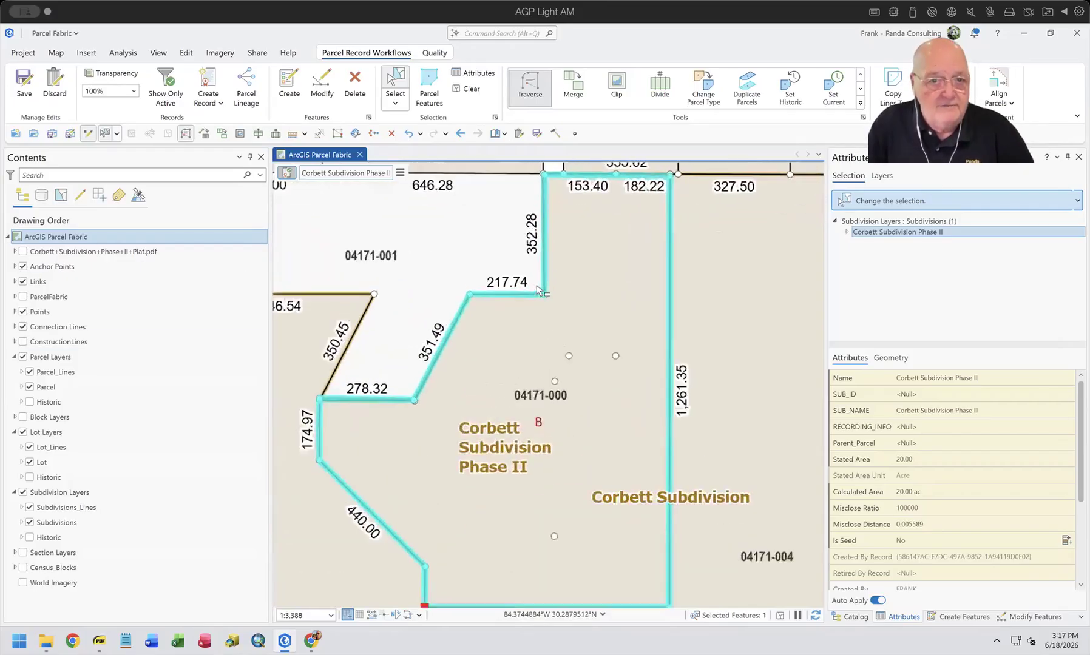
{"action": "scroll", "coordinate": [538, 290], "scroll_direction": "up", "scroll_amount": 5}
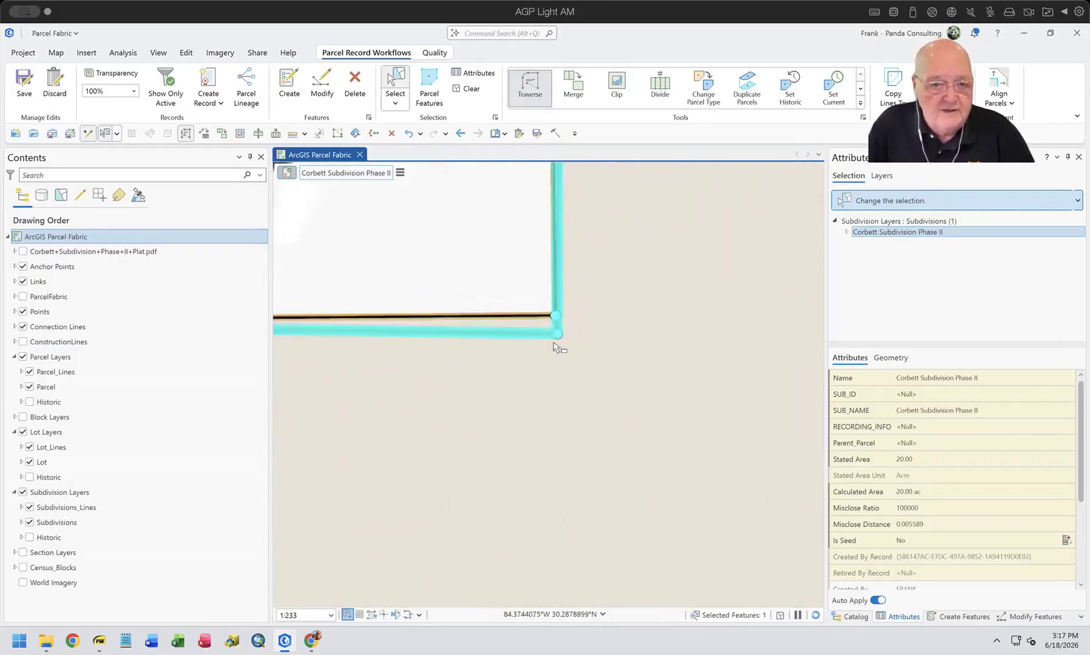
{"action": "scroll", "coordinate": [619, 327], "scroll_direction": "up", "scroll_amount": 2}
{"action": "scroll", "coordinate": [619, 328], "scroll_direction": "down", "scroll_amount": 8}
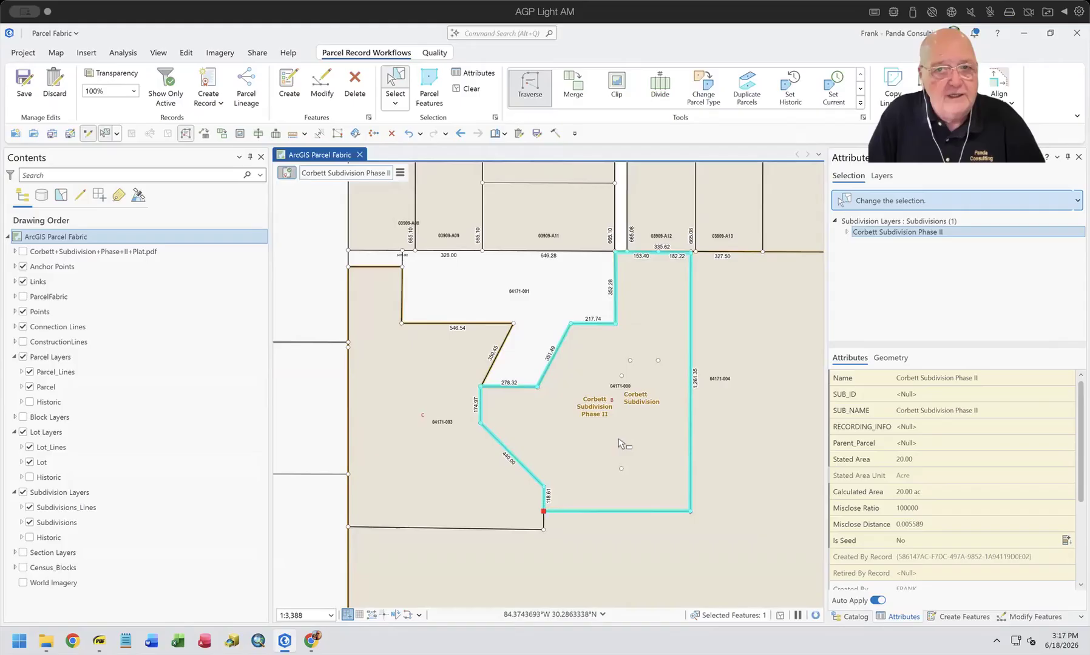
Start Align Parcels for the selected Corbett Subdivision Phase II polygon
{"action": "left_click", "coordinate": [1000, 90]}
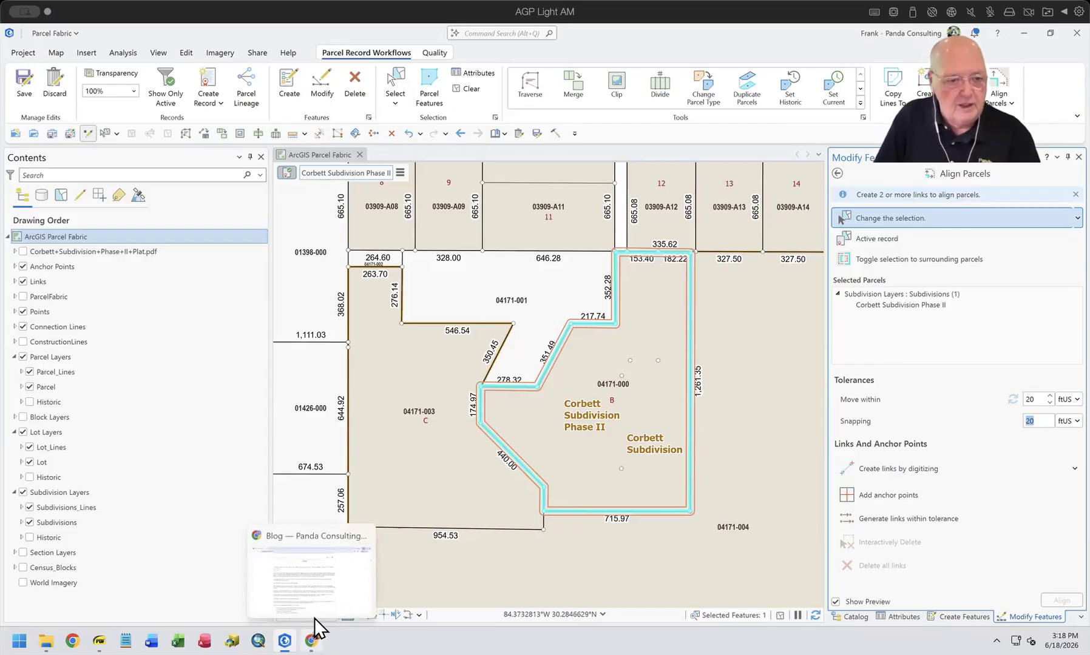
Switch to Chrome, read the Panda Consulting blog article on original surveys defining the parcel, and return to ArcGIS Pro
{"action": "left_click", "coordinate": [314, 619]}
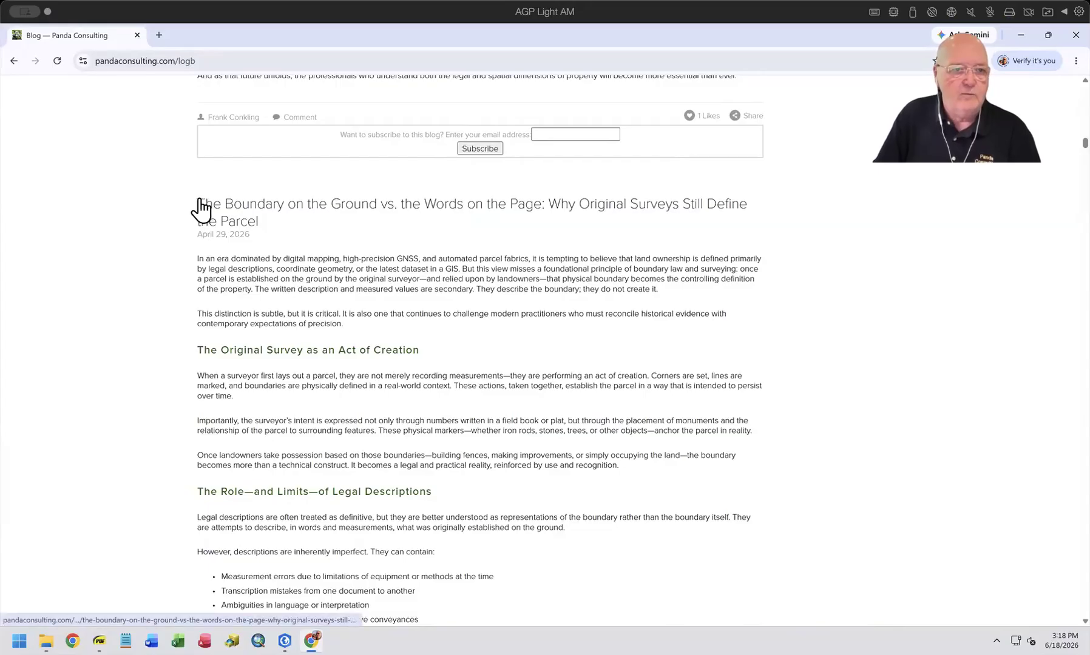
{"action": "scroll", "coordinate": [521, 279], "scroll_direction": "down", "scroll_amount": 8}
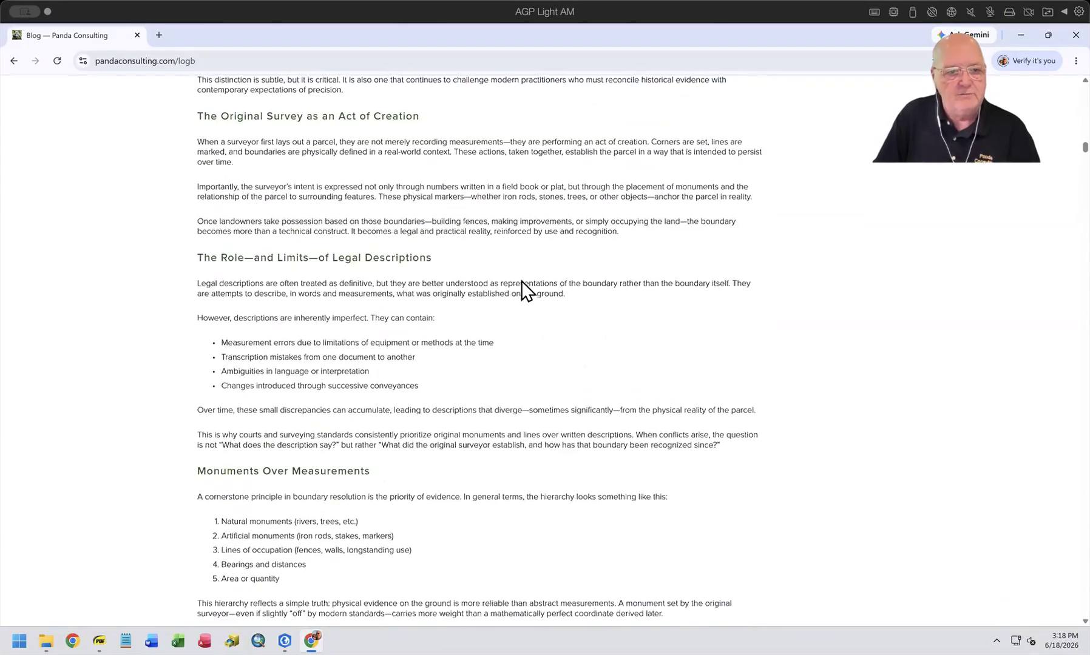
{"action": "scroll", "coordinate": [520, 283], "scroll_direction": "down", "scroll_amount": 7}
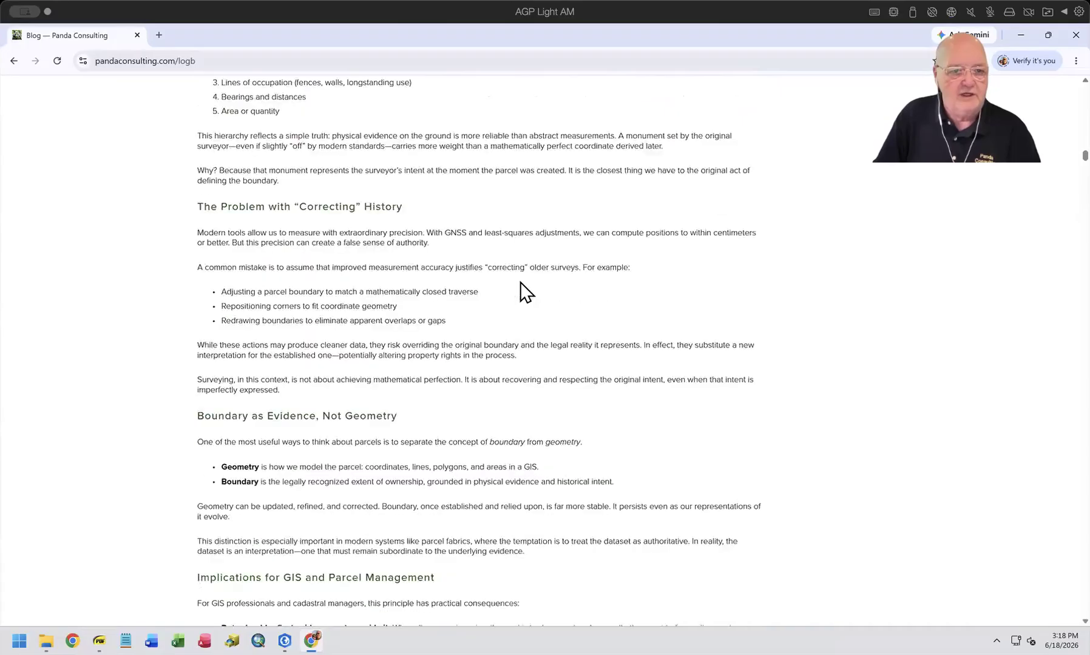
{"action": "scroll", "coordinate": [520, 281], "scroll_direction": "down", "scroll_amount": 6}
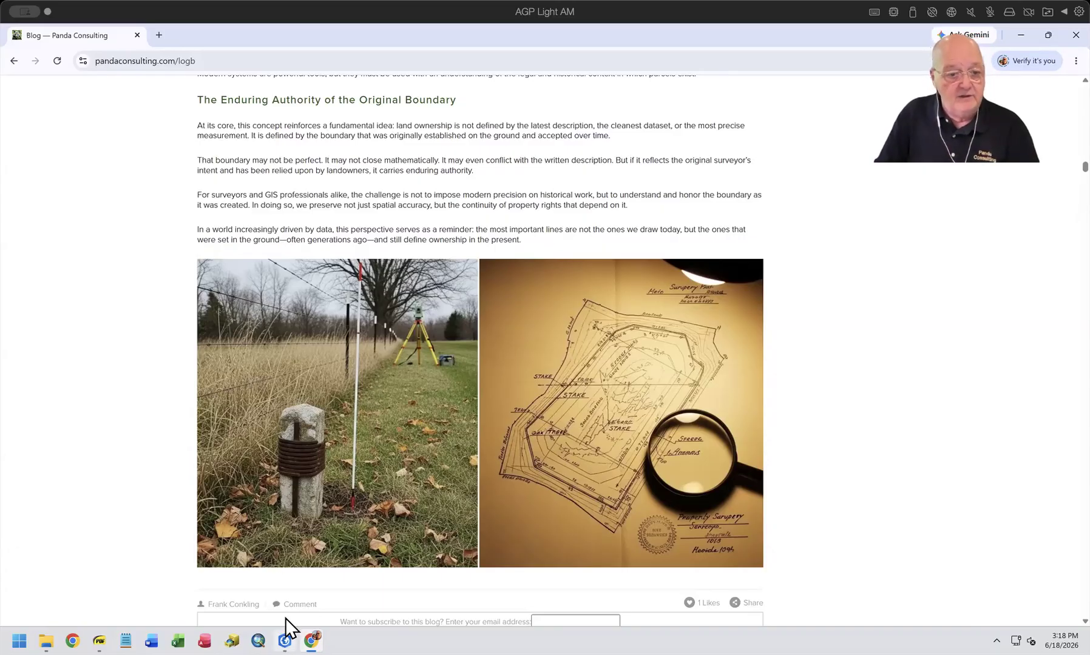
{"action": "left_click", "coordinate": [284, 640]}
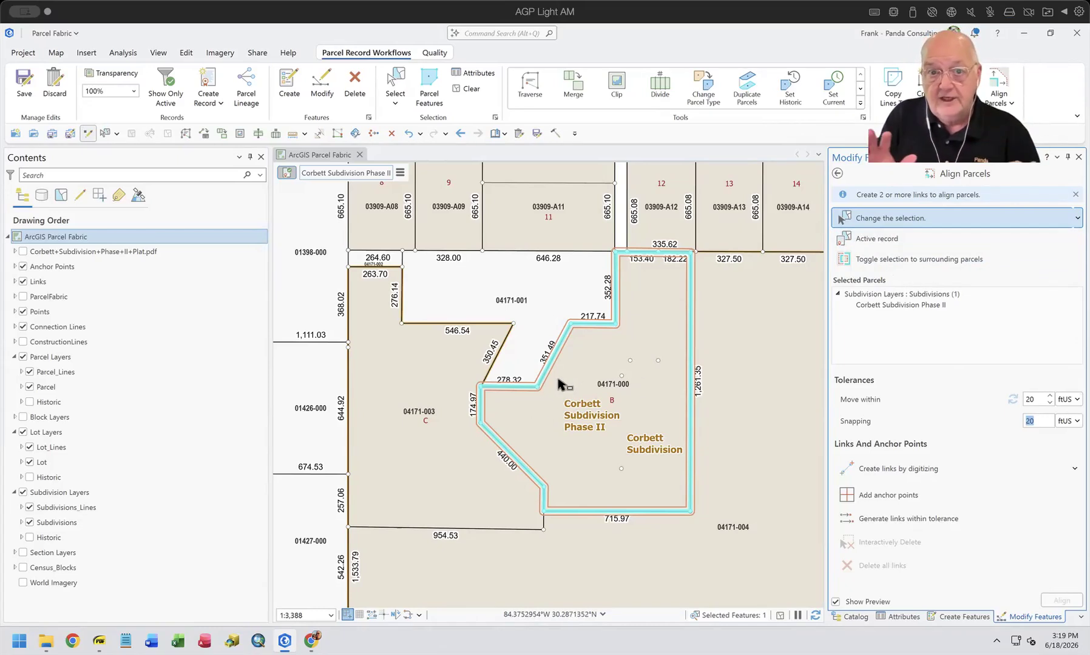
Toggle the alignment selection to the surrounding parcels and back to the Corbett Subdivision Phase II polygon
{"action": "left_click", "coordinate": [889, 260]}
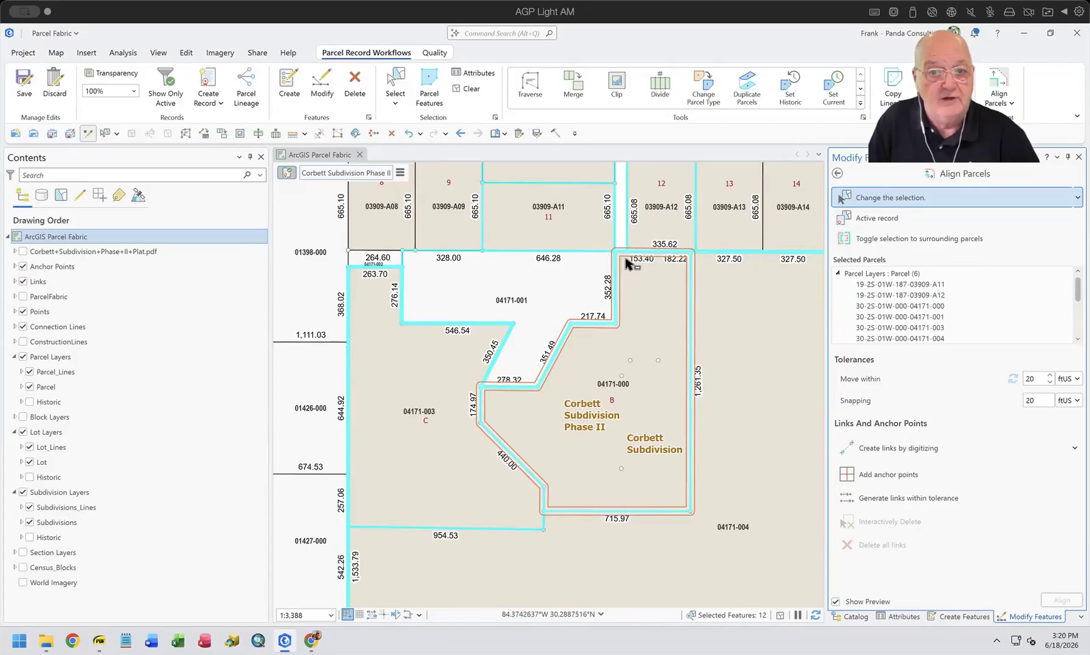
{"action": "left_click", "coordinate": [879, 220]}
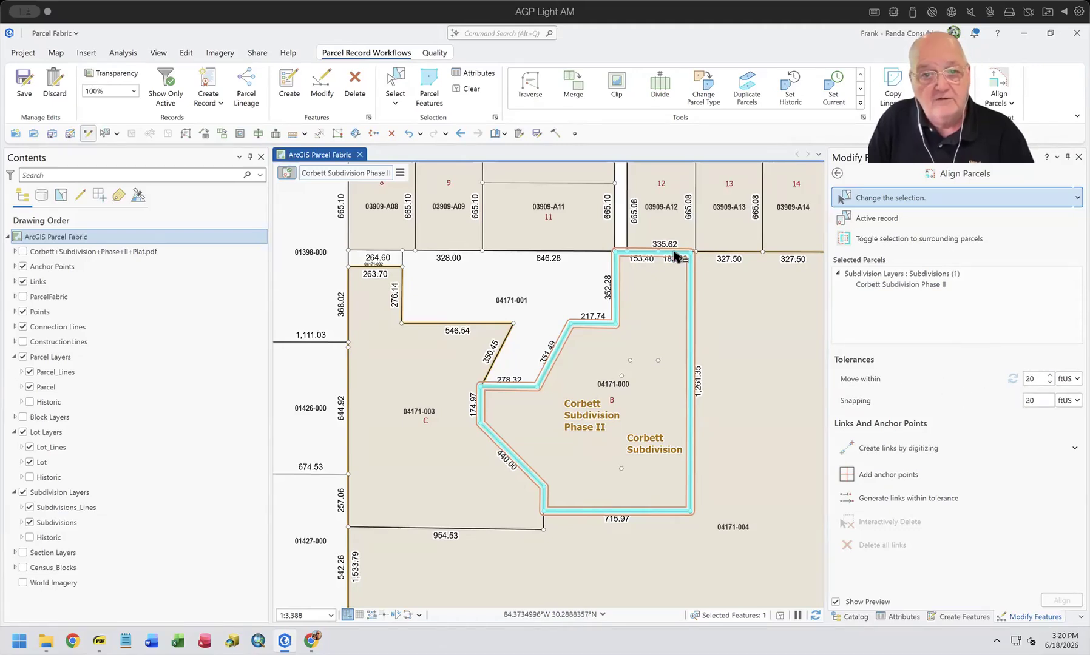
Generate alignment links for the subdivision polygon using a 20 ftUS move-within tolerance and 20 ftUS snapping
{"action": "scroll", "coordinate": [676, 252], "scroll_direction": "up", "scroll_amount": 5}
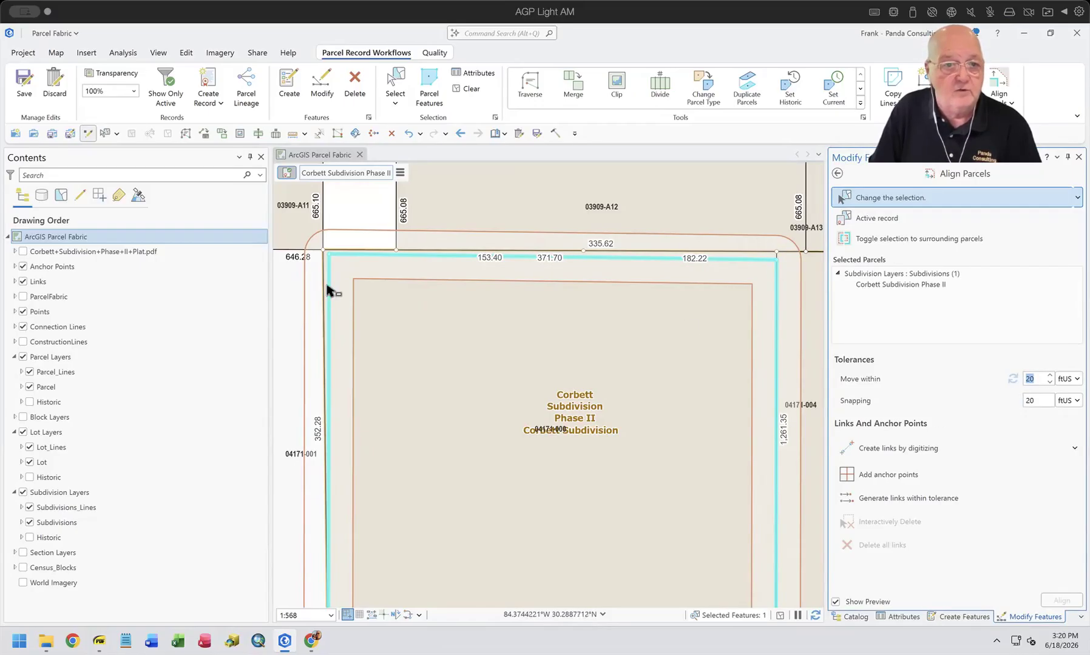
{"action": "left_click", "coordinate": [1041, 399]}
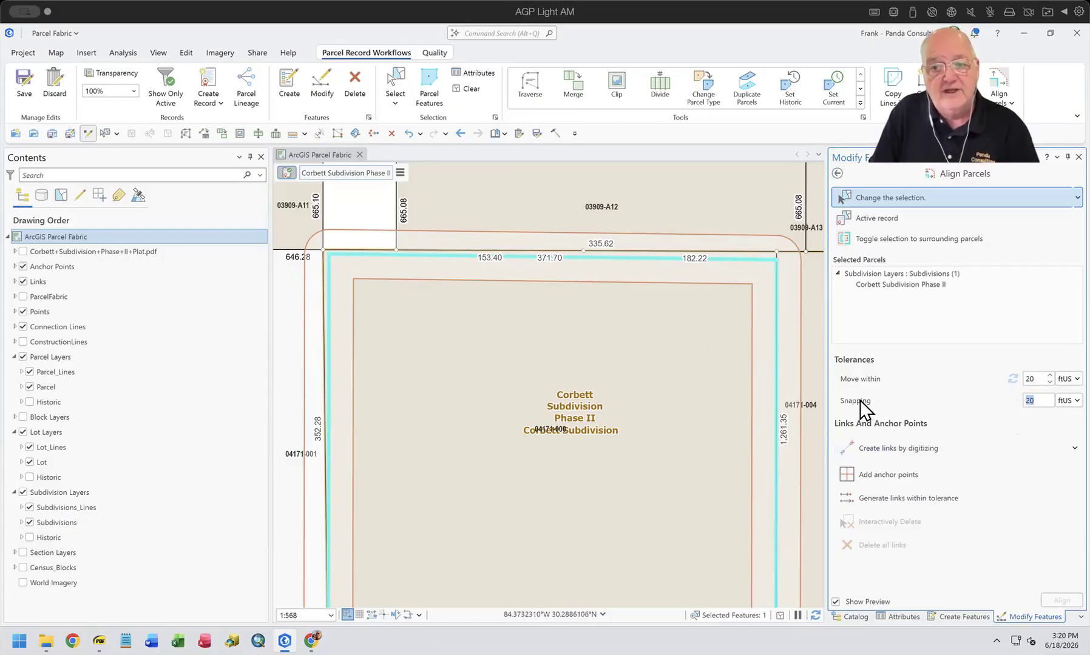
{"action": "mouse_move", "coordinate": [860, 401]}
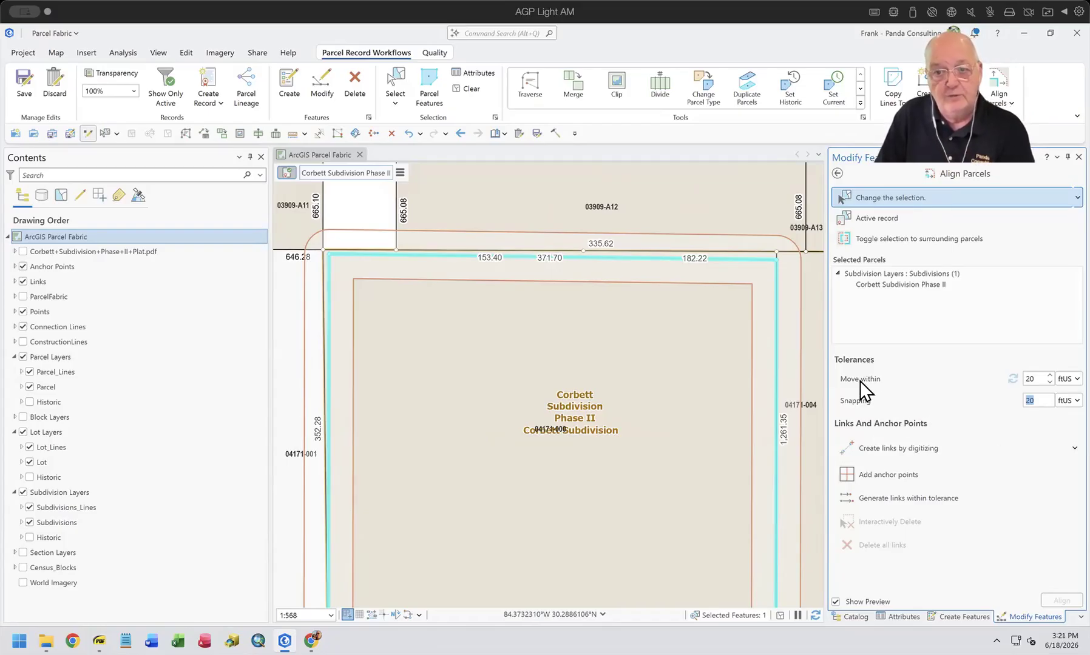
{"action": "mouse_move", "coordinate": [860, 381]}
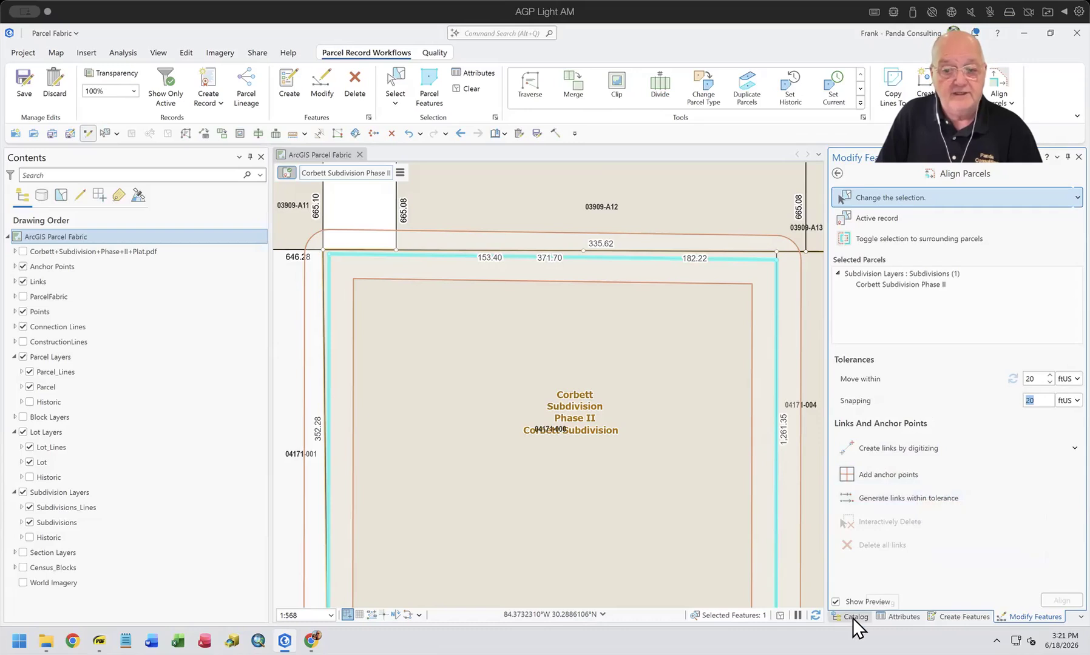
{"action": "left_click", "coordinate": [906, 498]}
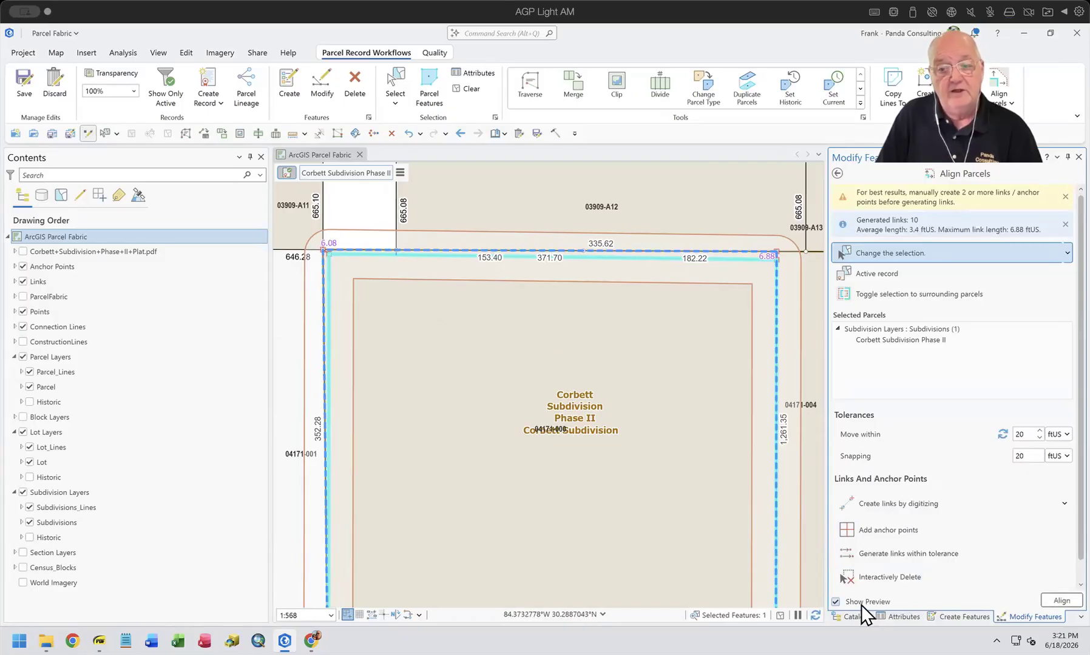
Examine the generated links and the alignment preview at the corners around the subdivision boundary
{"action": "scroll", "coordinate": [722, 425], "scroll_direction": "down", "scroll_amount": 2}
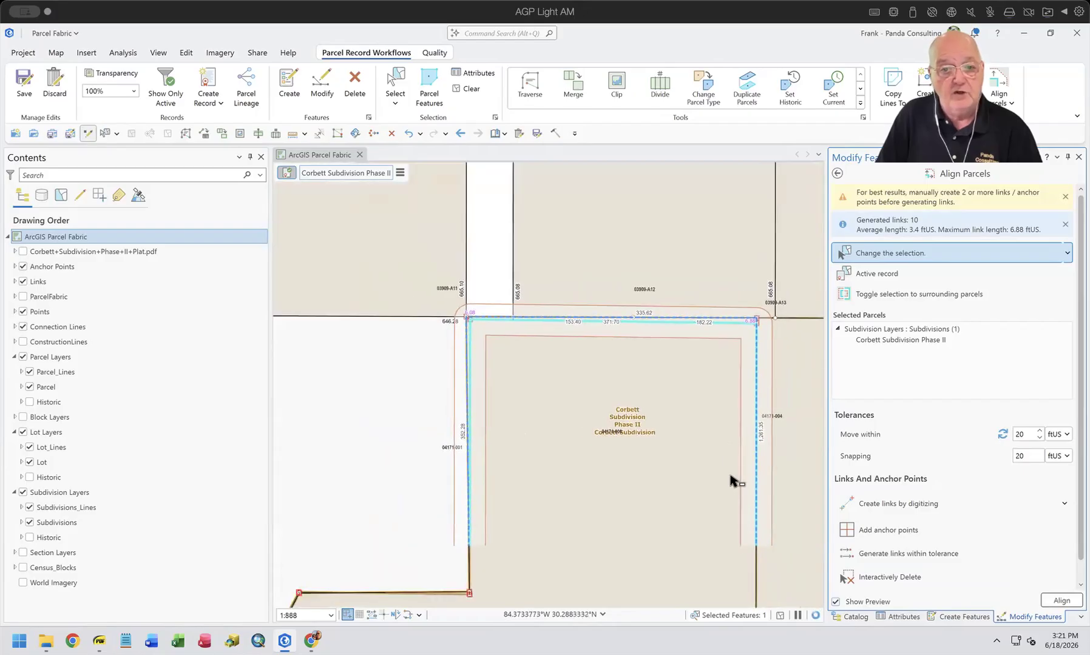
{"action": "left_click_drag", "start_coordinate": [730, 480], "coordinate": [722, 316]}
{"action": "left_click_drag", "start_coordinate": [613, 433], "coordinate": [752, 299]}
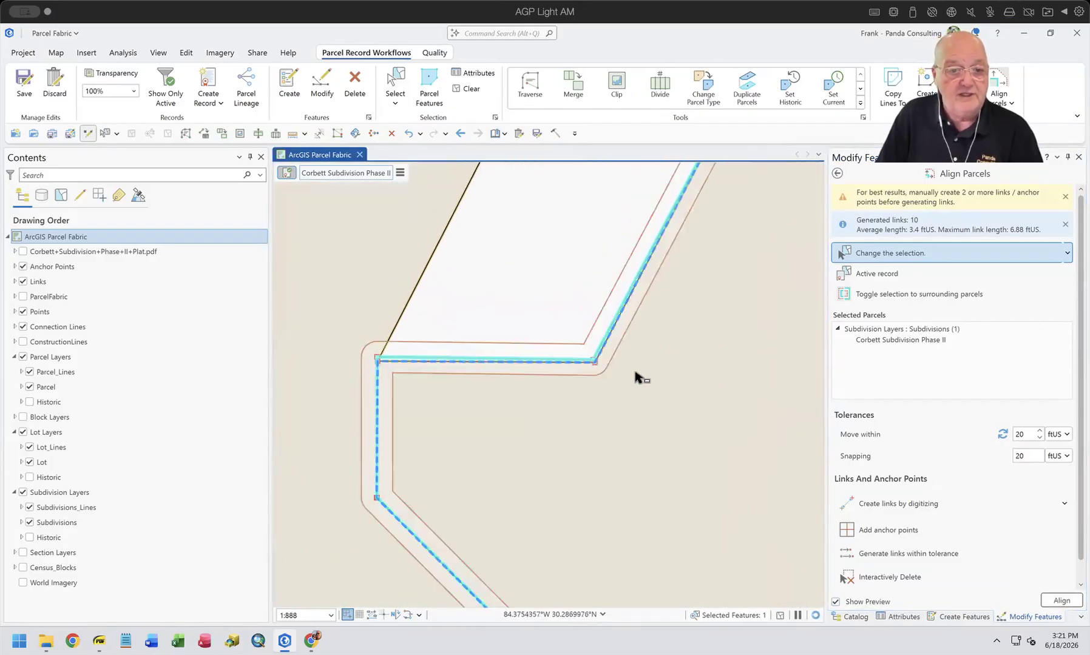
{"action": "scroll", "coordinate": [595, 364], "scroll_direction": "up", "scroll_amount": 4}
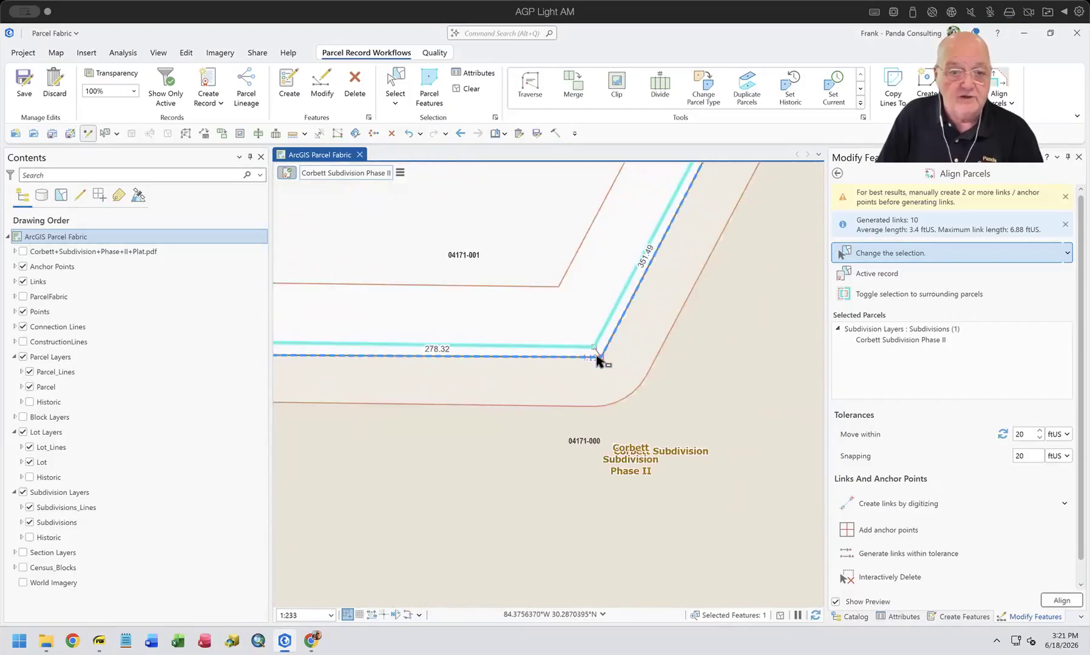
{"action": "left_click_drag", "start_coordinate": [452, 444], "coordinate": [673, 411]}
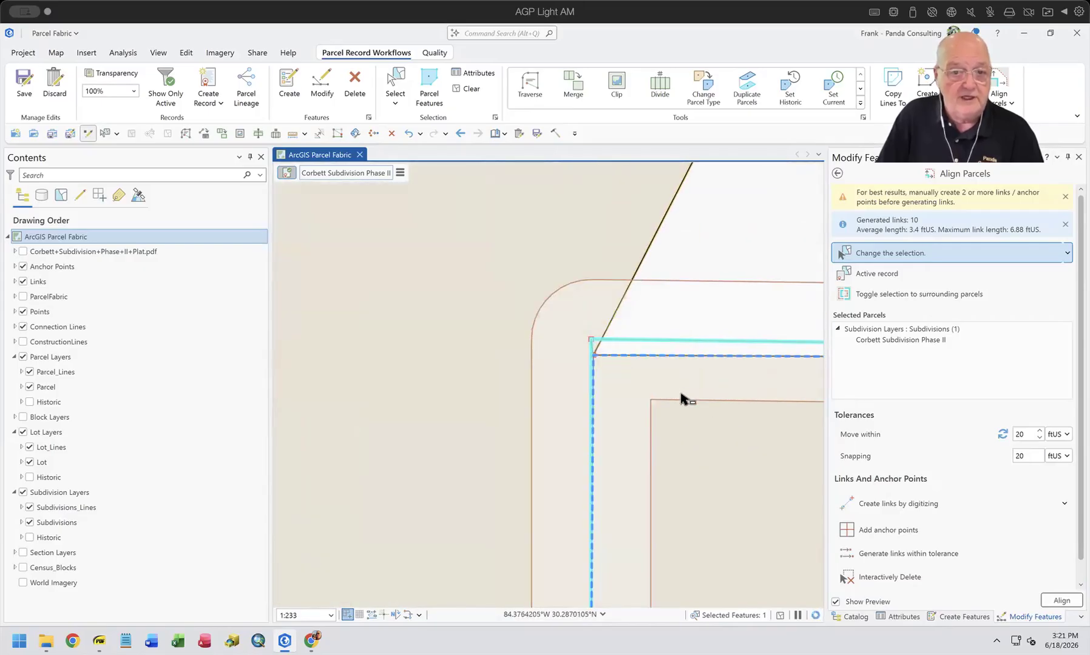
{"action": "scroll", "coordinate": [684, 399], "scroll_direction": "down", "scroll_amount": 4}
{"action": "left_click_drag", "start_coordinate": [720, 462], "coordinate": [530, 282]}
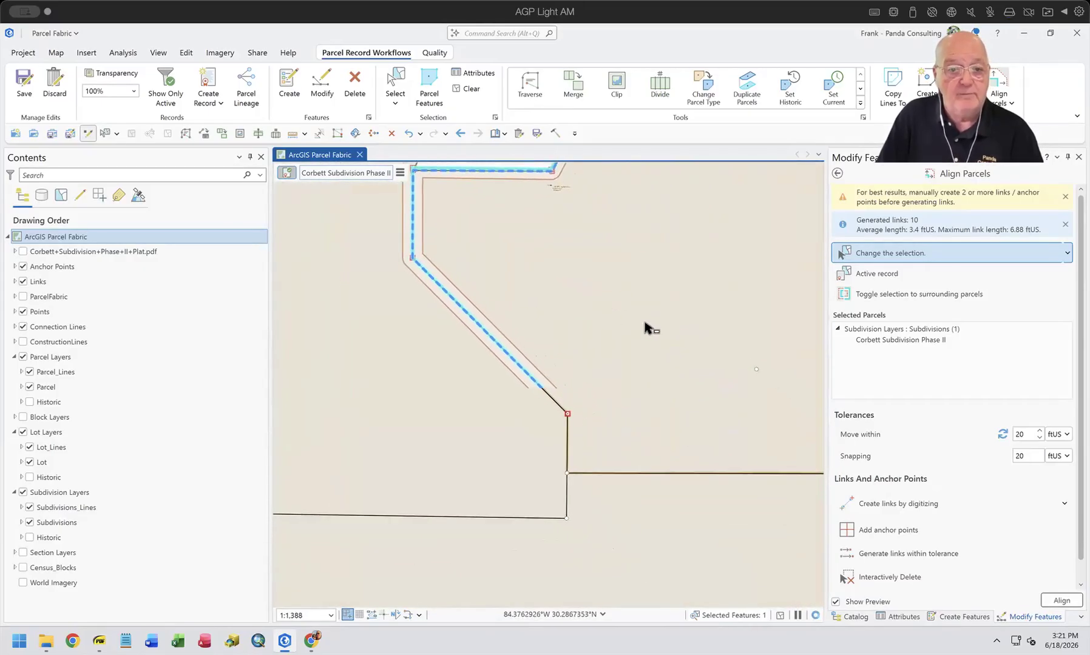
{"action": "left_click_drag", "start_coordinate": [804, 427], "coordinate": [519, 432]}
{"action": "scroll", "coordinate": [629, 410], "scroll_direction": "down", "scroll_amount": 1}
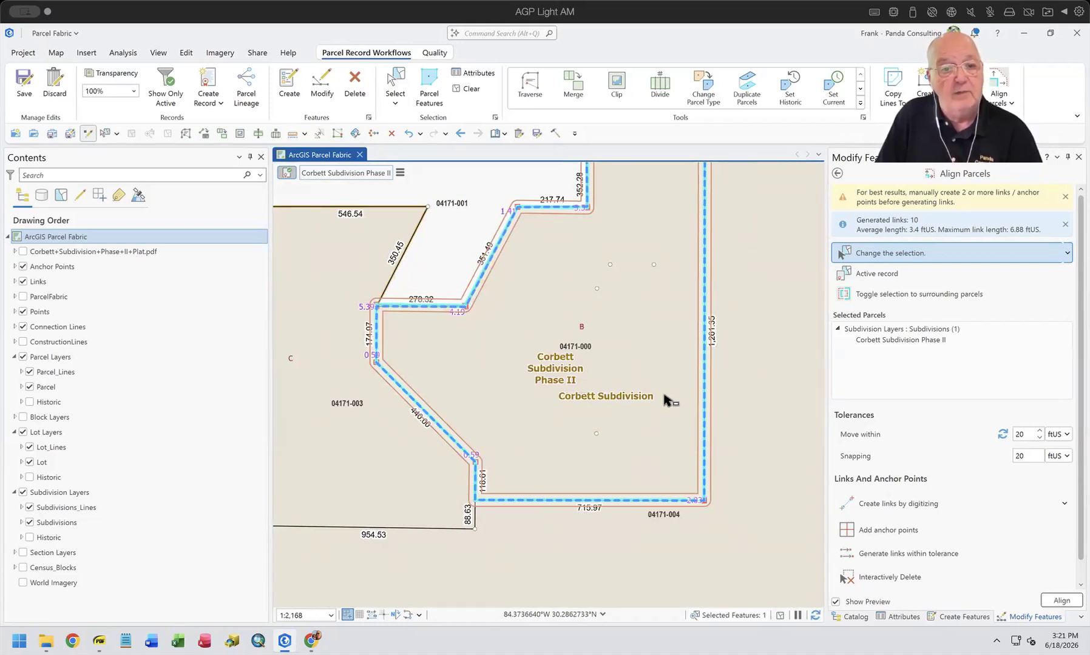
Align the subdivision polygon to the surrounding parcels with the generated links and exit Align Parcels
{"action": "left_click", "coordinate": [1061, 601]}
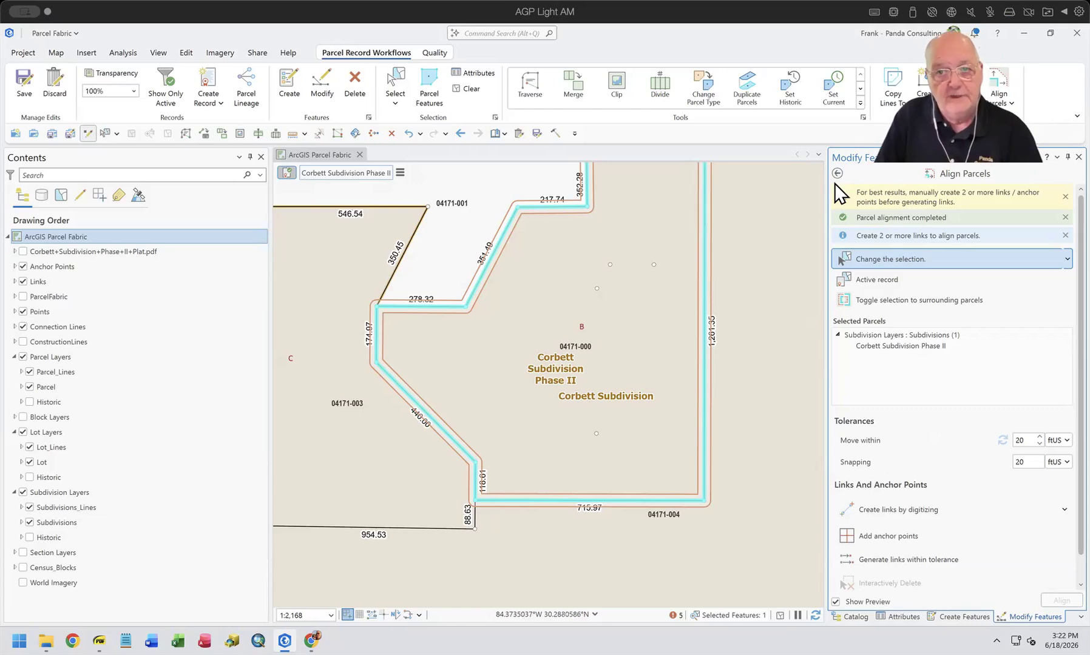
{"action": "key", "text": "Escape"}
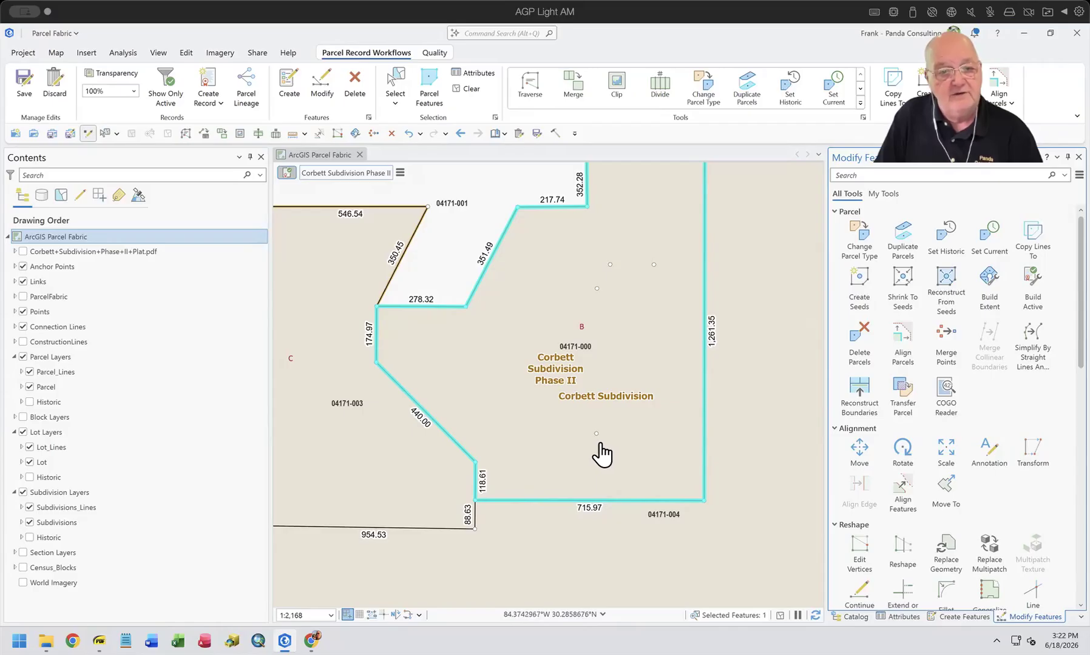
Clip the underlying features with the Corbett Subdivision Phase II polygon, using a 0 ftUS buffer and discarding the intersecting area
{"action": "scroll", "coordinate": [601, 454], "scroll_direction": "down", "scroll_amount": 2}
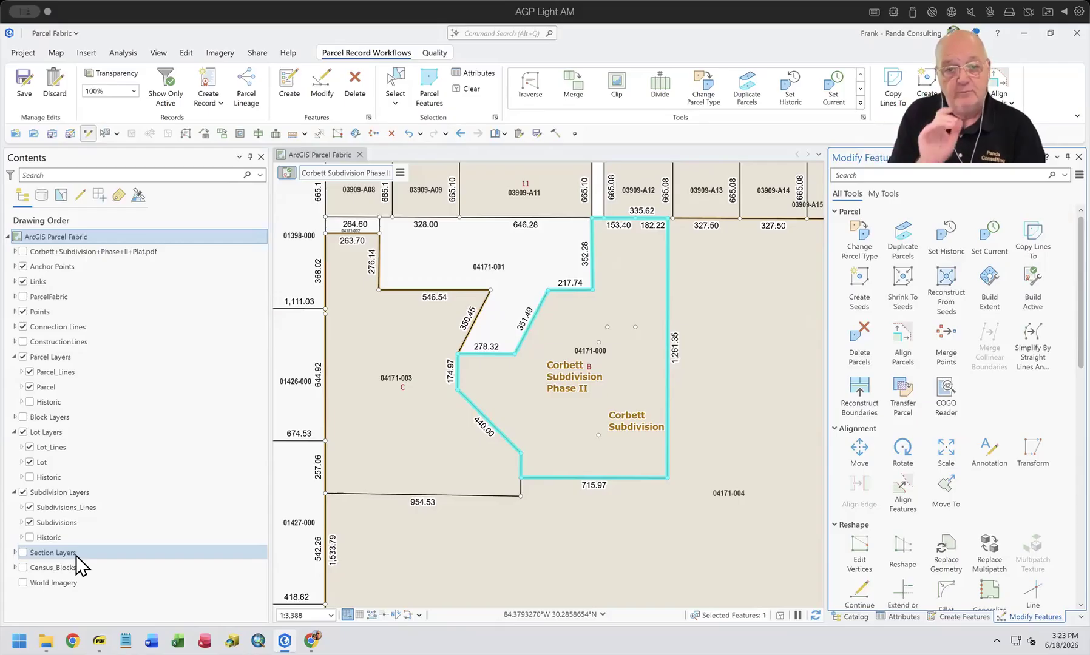
{"action": "left_click", "coordinate": [616, 85]}
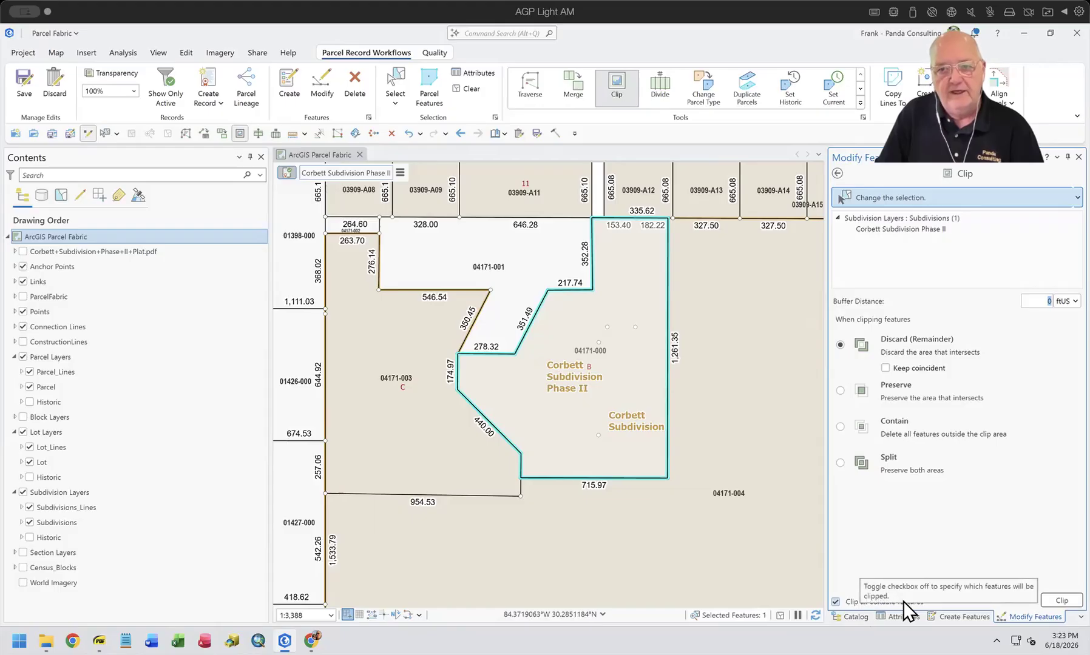
{"action": "left_click", "coordinate": [1055, 600]}
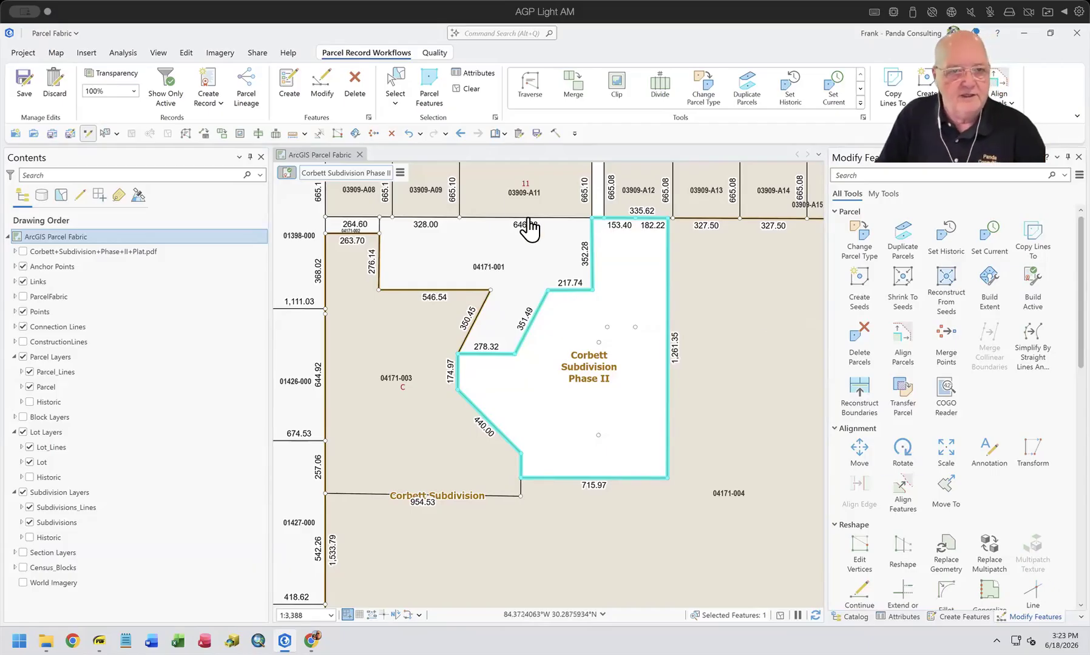
Select the polygons east and west of the clipped subdivision area in turn to check their extents
{"action": "left_click", "coordinate": [395, 84]}
{"action": "left_click", "coordinate": [763, 419]}
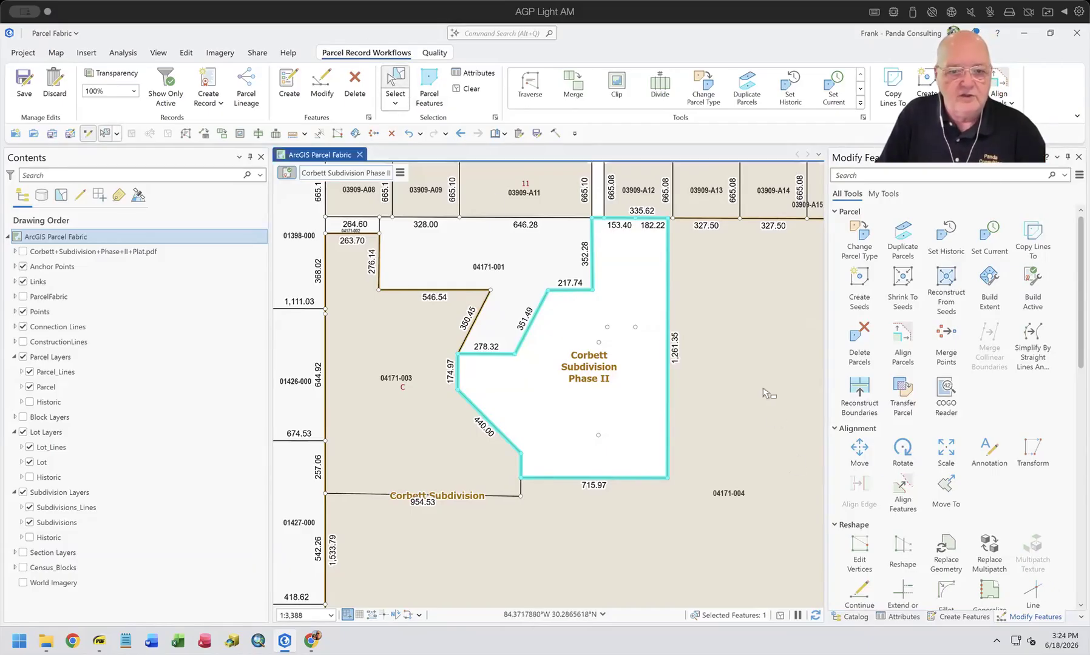
{"action": "left_click", "coordinate": [419, 457]}
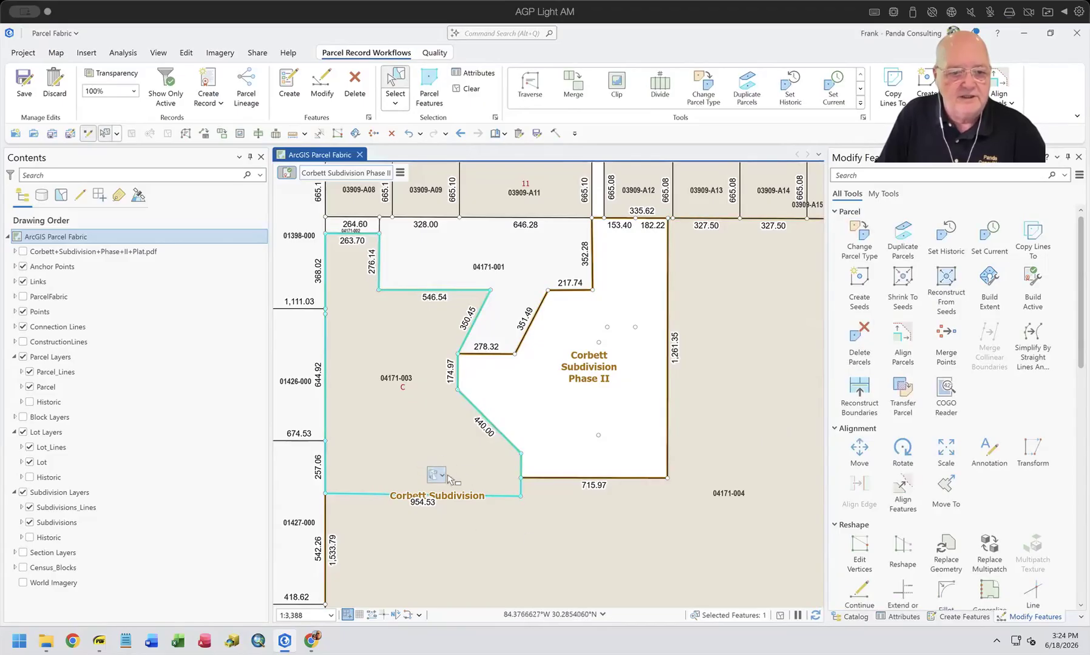
Select the original Corbett Subdivision polygon among the overlapping features to check its extent, and clear the selection
{"action": "left_click", "coordinate": [440, 476]}
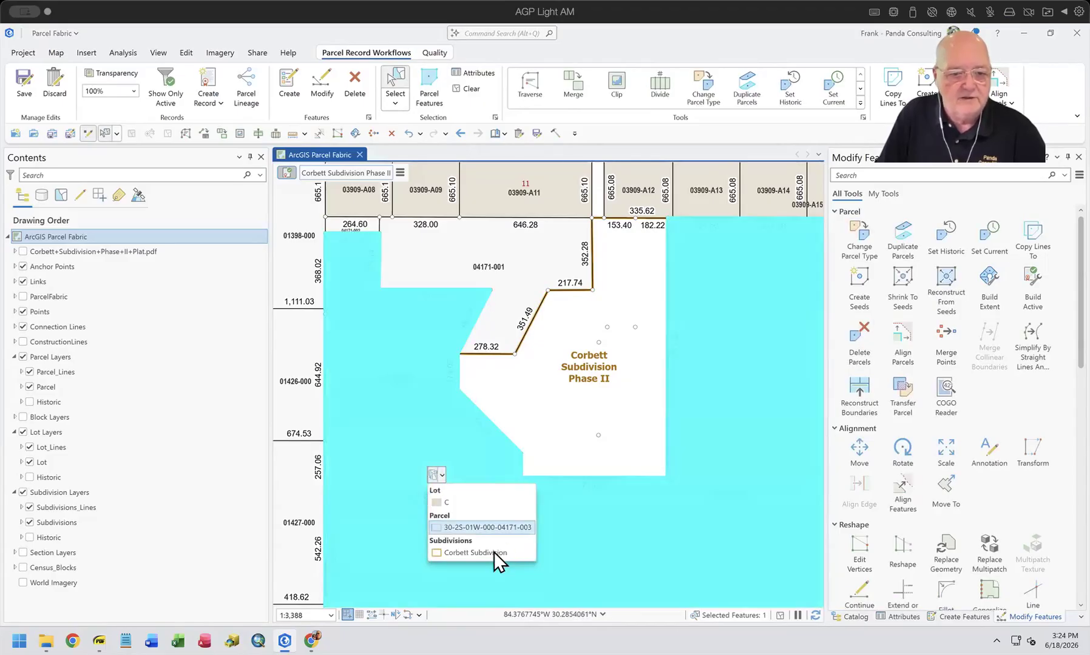
{"action": "left_click", "coordinate": [487, 552]}
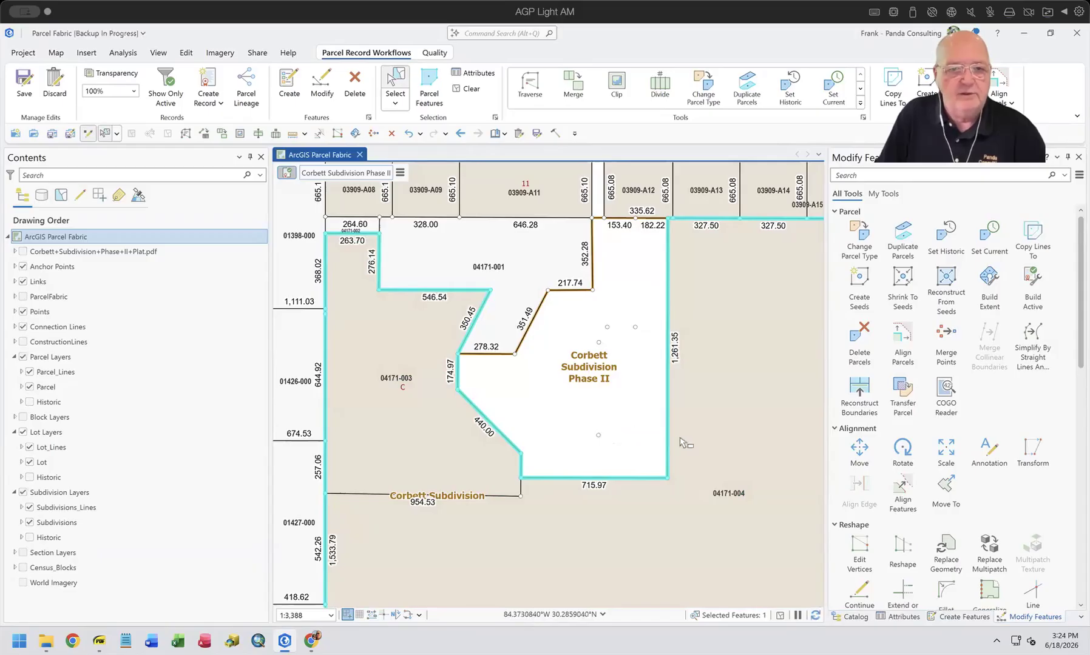
{"action": "left_click", "coordinate": [465, 89]}
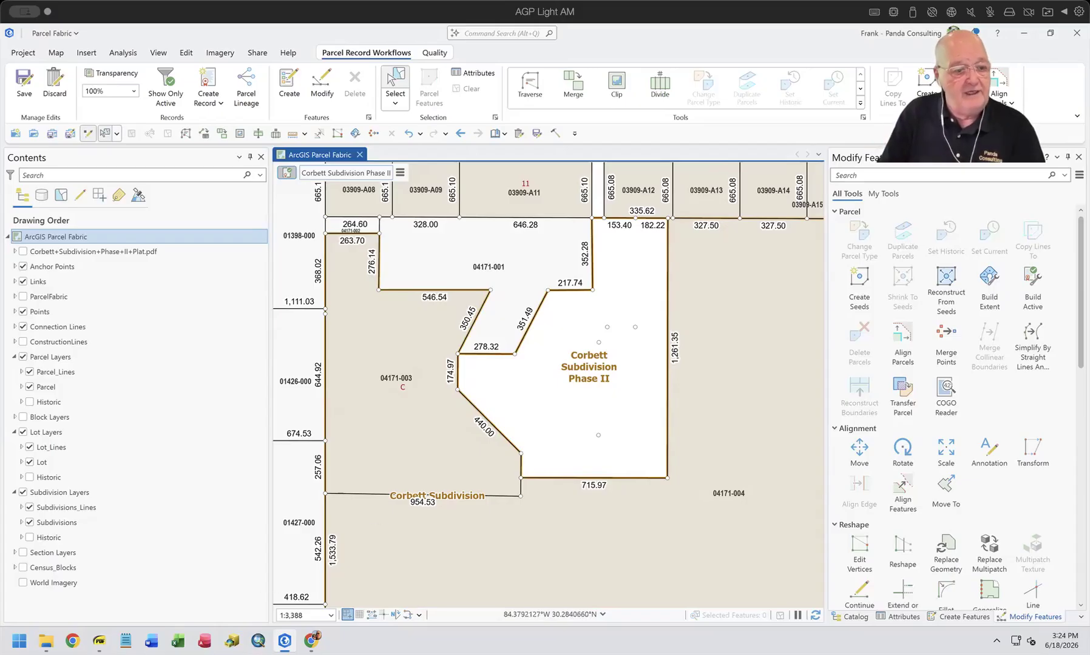
Switch to the PDF viewer, review the Topics list up to "Building the Lots", and return to the parcel fabric map
{"action": "left_click", "coordinate": [102, 618]}
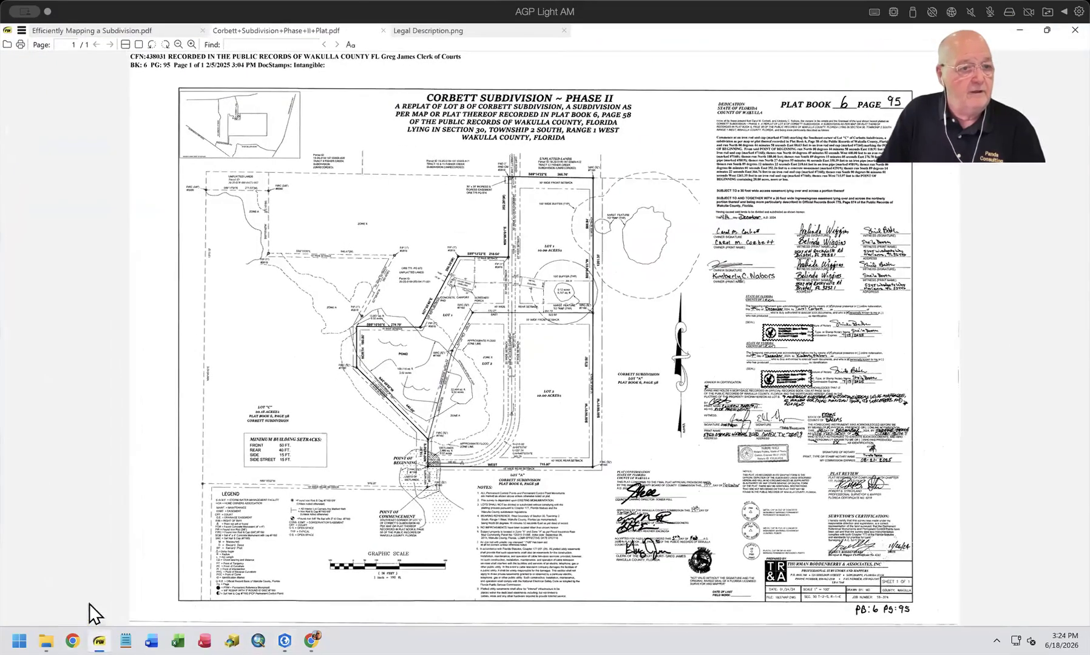
{"action": "left_click", "coordinate": [112, 29]}
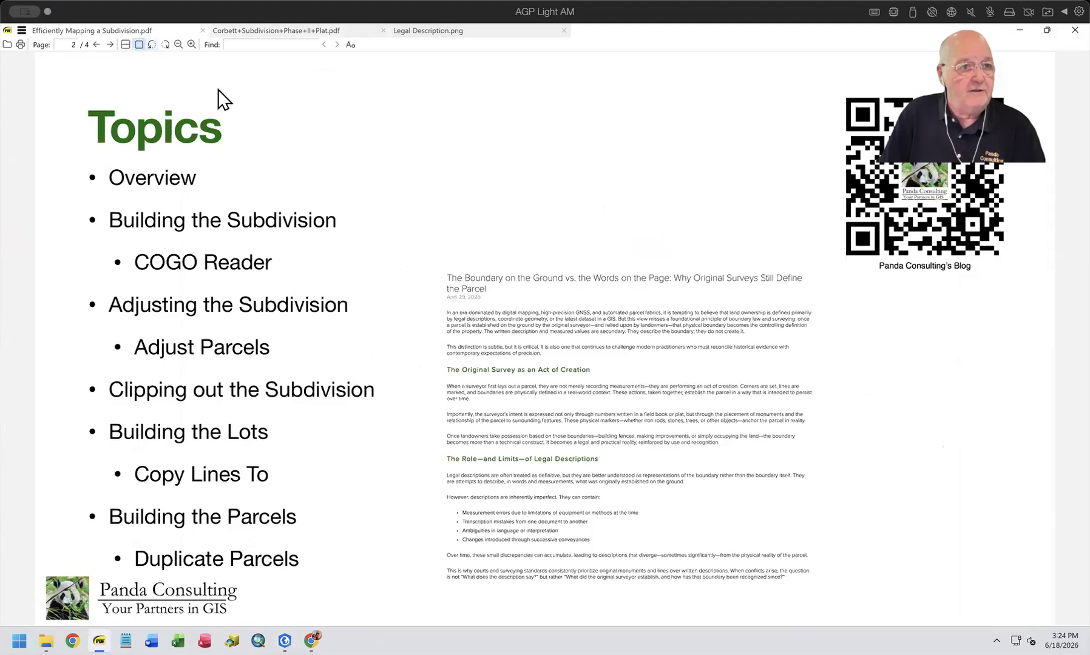
{"action": "left_click_drag", "start_coordinate": [112, 388], "coordinate": [397, 391]}
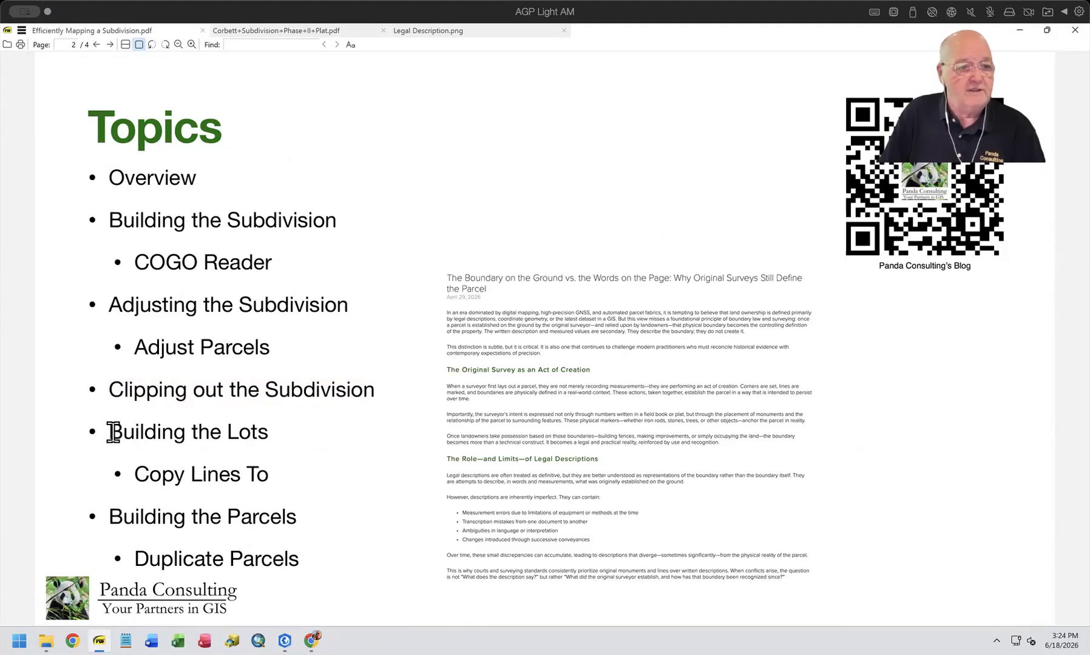
{"action": "left_click_drag", "start_coordinate": [110, 431], "coordinate": [270, 431]}
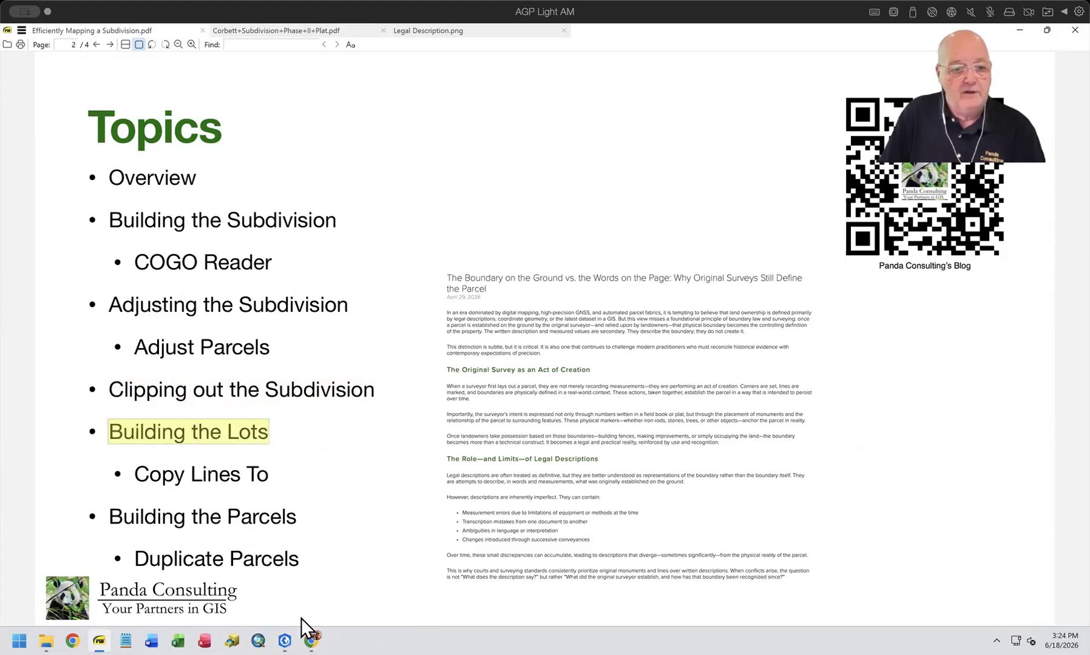
{"action": "left_click", "coordinate": [285, 639]}
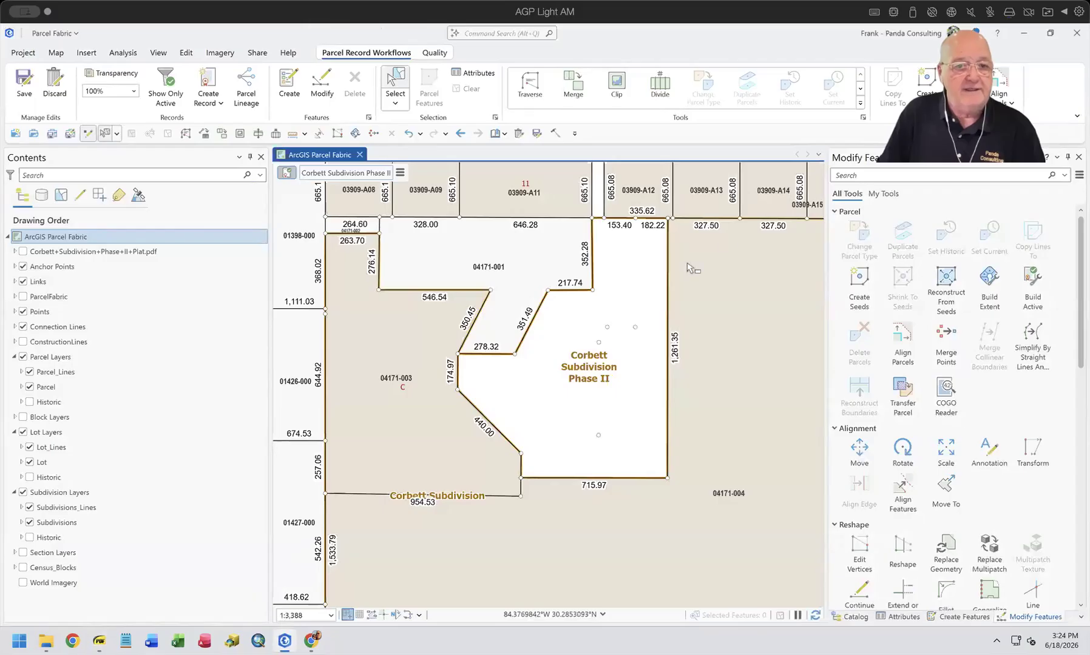
Copy the Corbett Subdivision Phase II polygon's lines to the active record as Lot_PF, showing only the active record and preserving attributes
{"action": "left_click", "coordinate": [628, 277]}
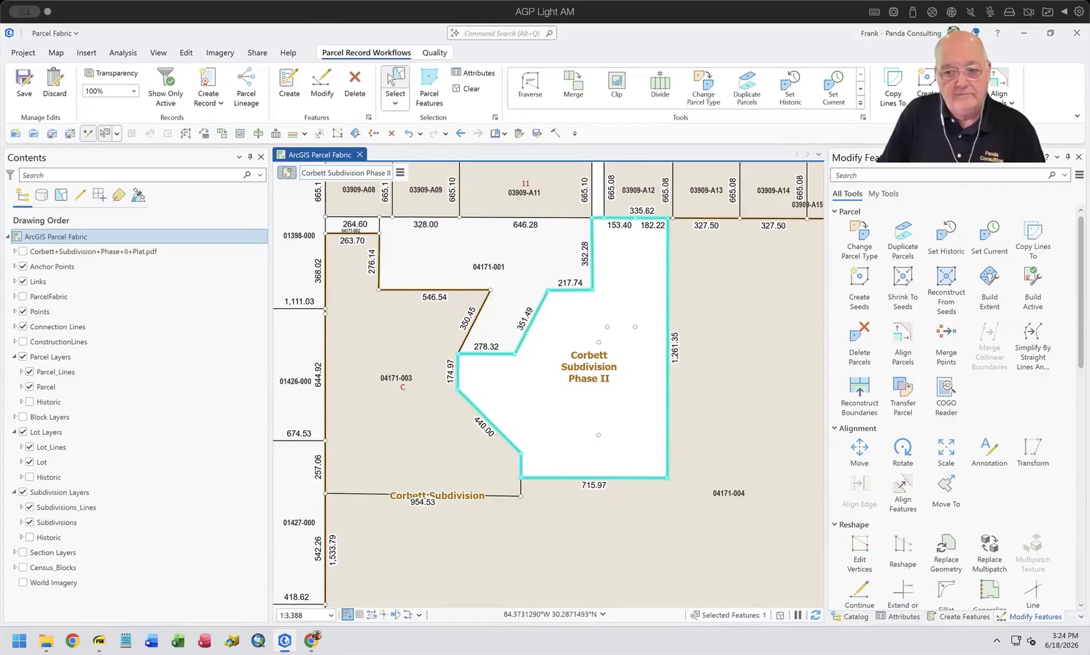
{"action": "left_click", "coordinate": [906, 616]}
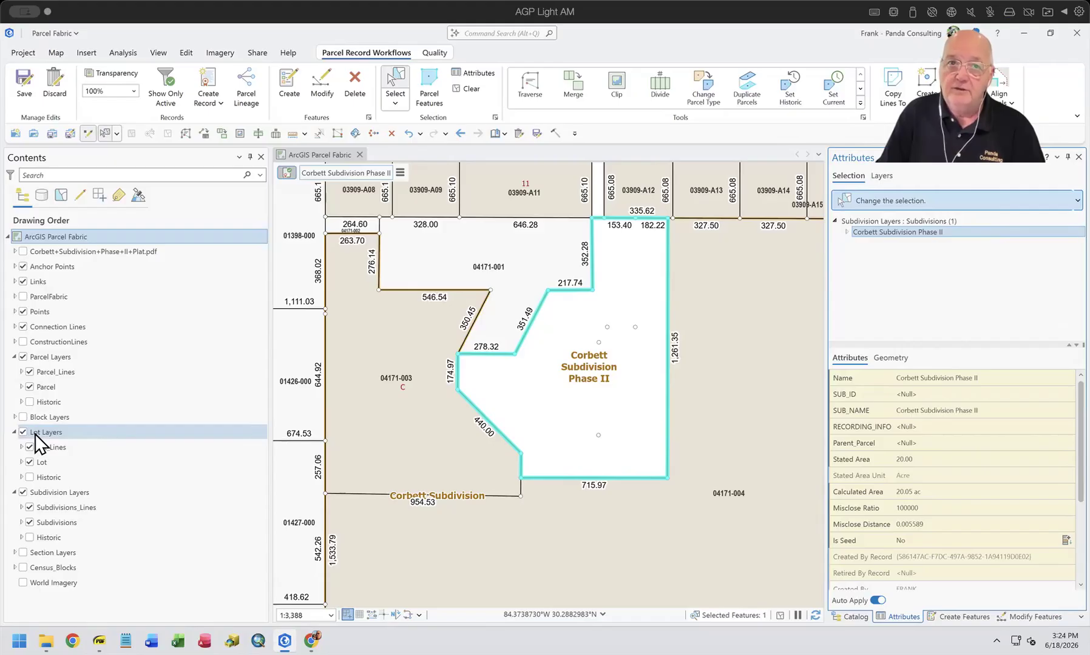
{"action": "left_click", "coordinate": [892, 88]}
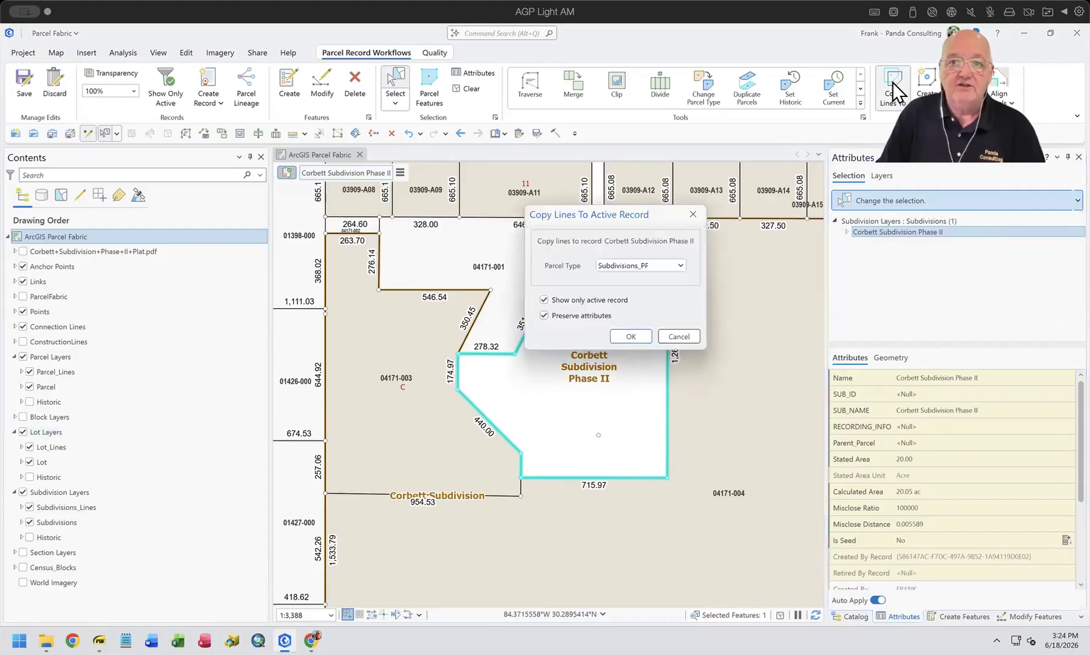
{"action": "left_click", "coordinate": [636, 273]}
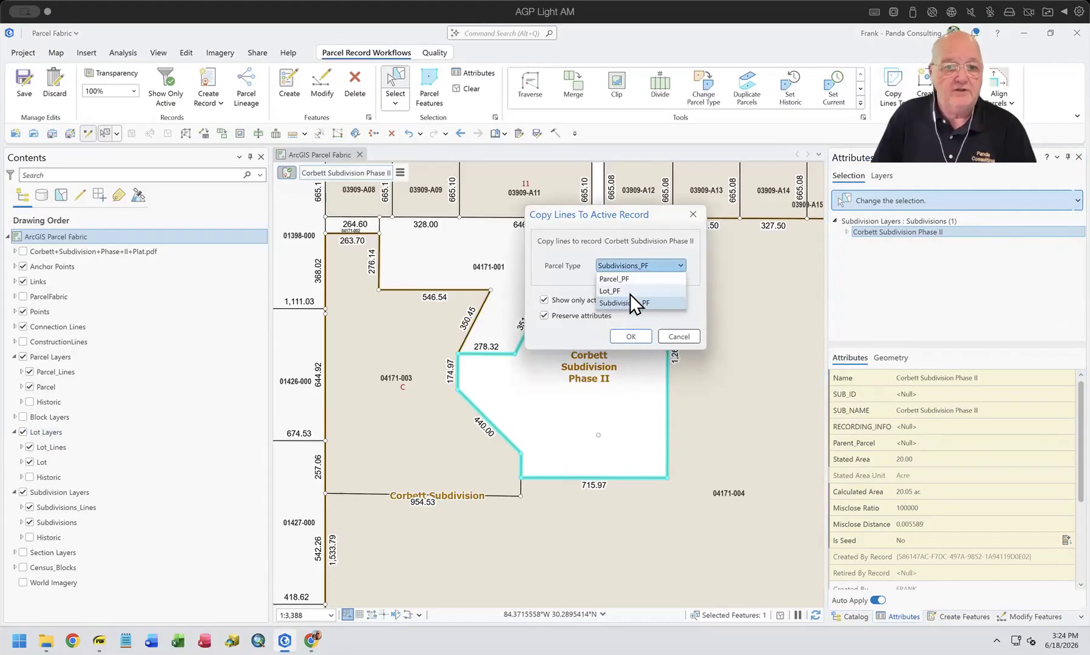
{"action": "left_click", "coordinate": [631, 295]}
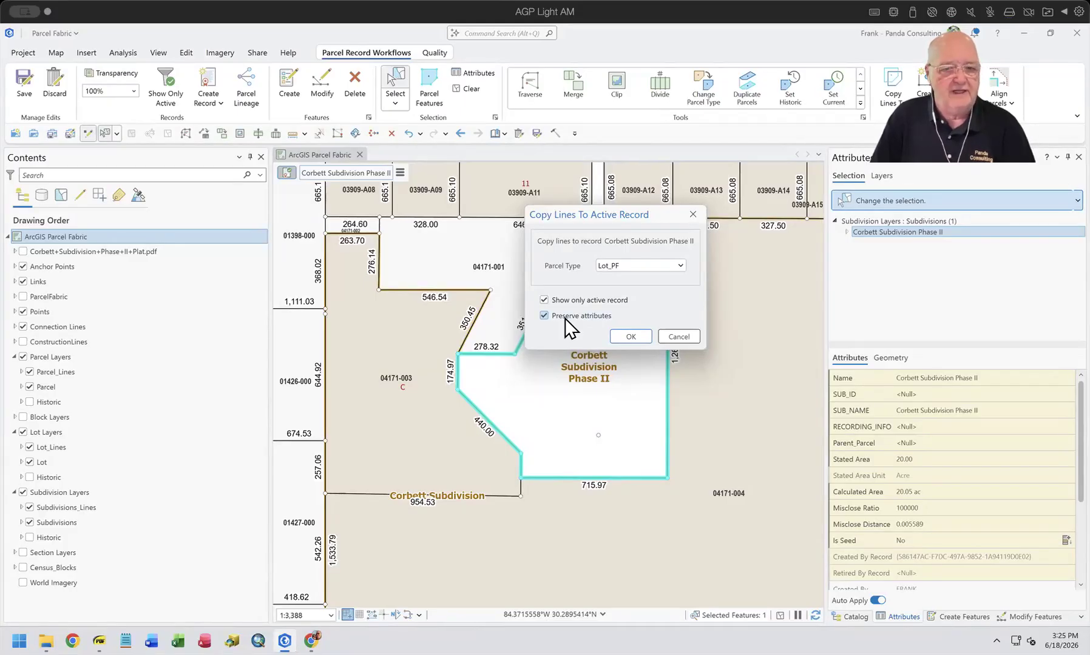
{"action": "left_click", "coordinate": [631, 337]}
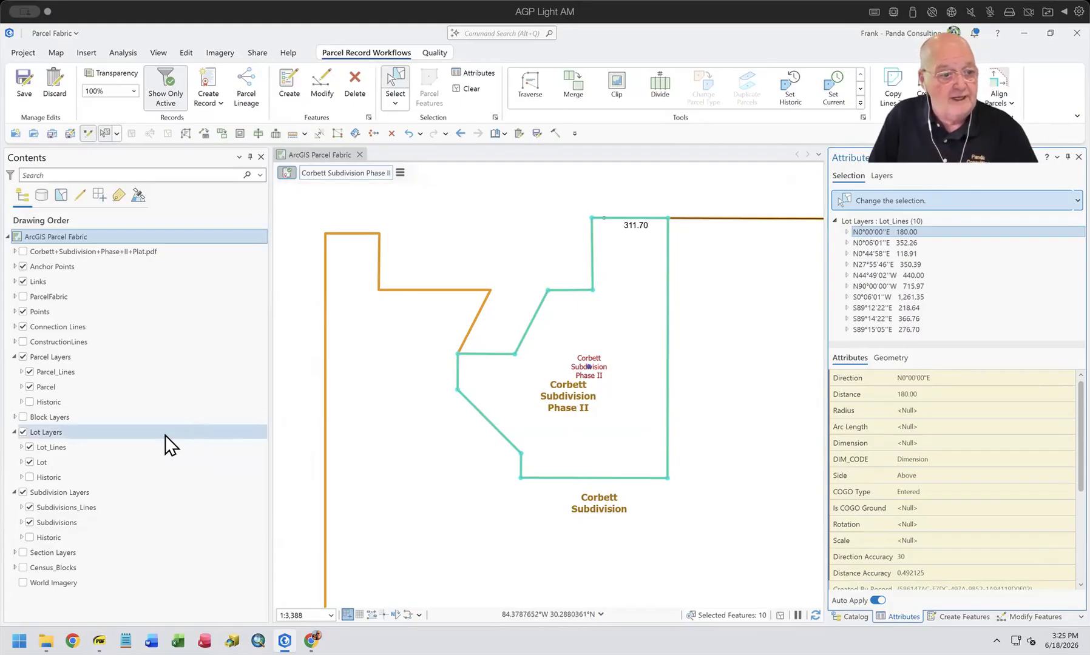
Hide the Subdivision Layers, select everything around the subdivision outline, and drop the Parcel_Lines features from the selection
{"action": "left_click", "coordinate": [23, 492]}
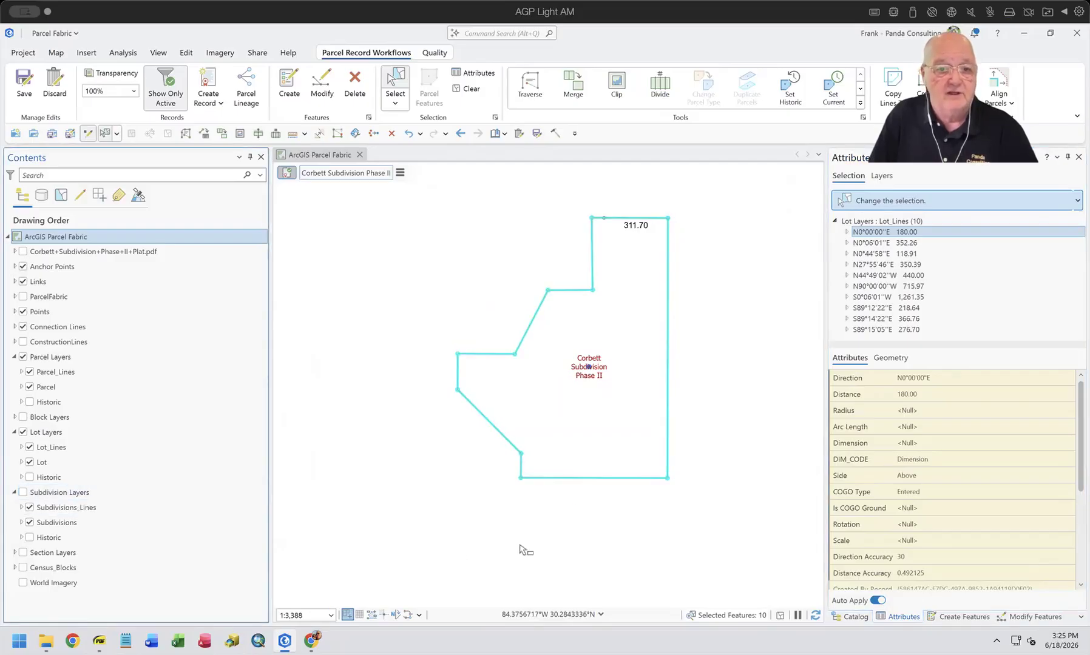
{"action": "left_click", "coordinate": [804, 312]}
{"action": "left_click_drag", "start_coordinate": [376, 196], "coordinate": [730, 496]}
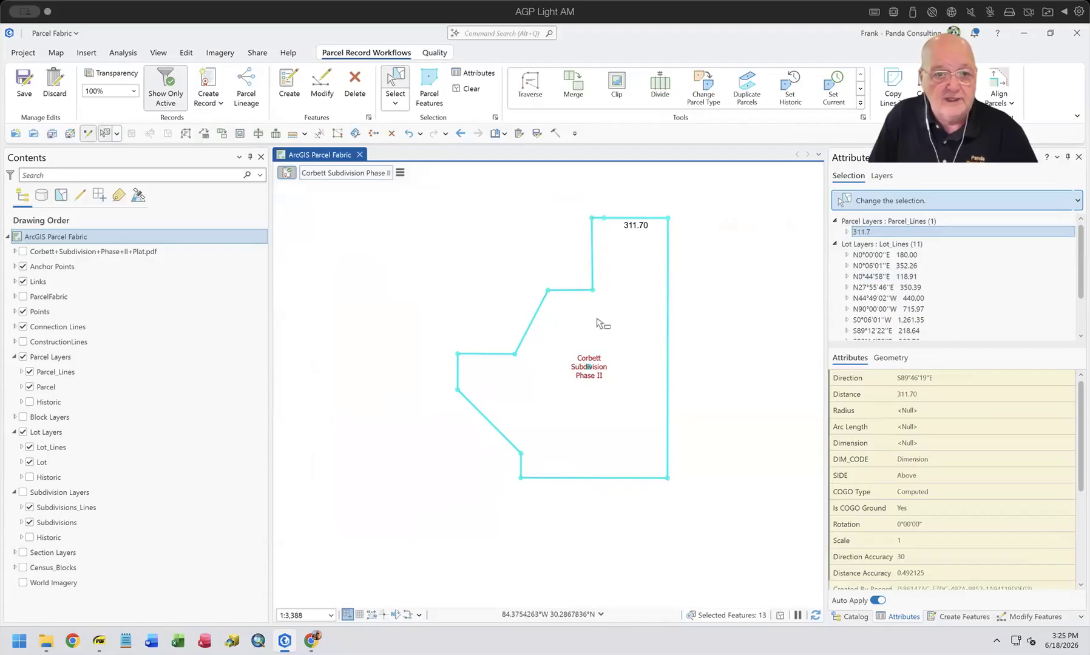
{"action": "right_click", "coordinate": [884, 222]}
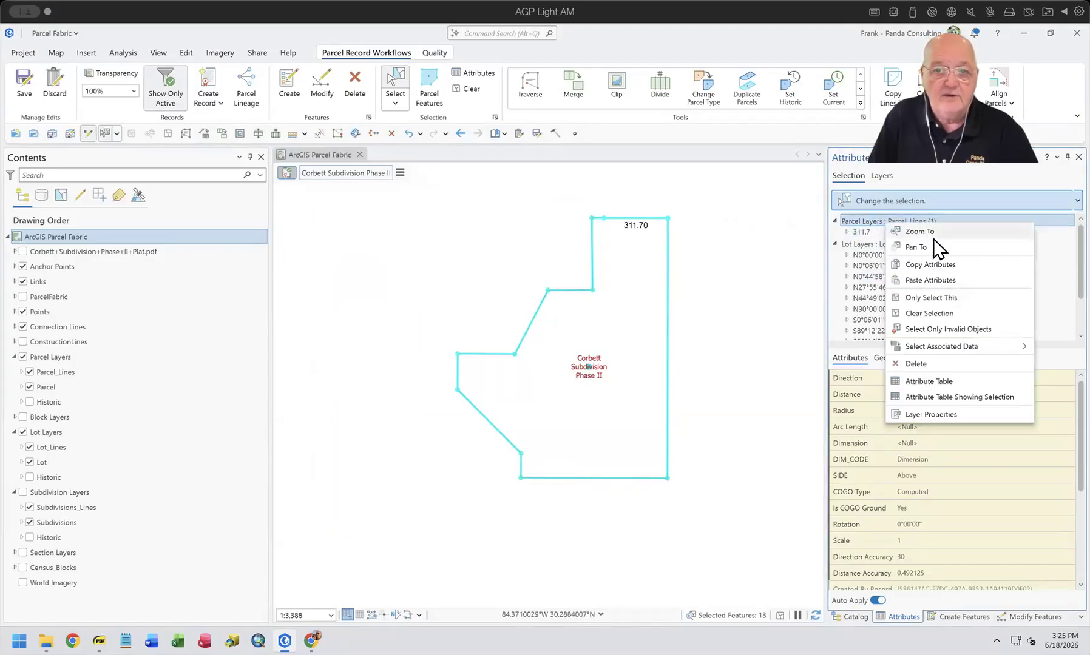
{"action": "left_click", "coordinate": [942, 313]}
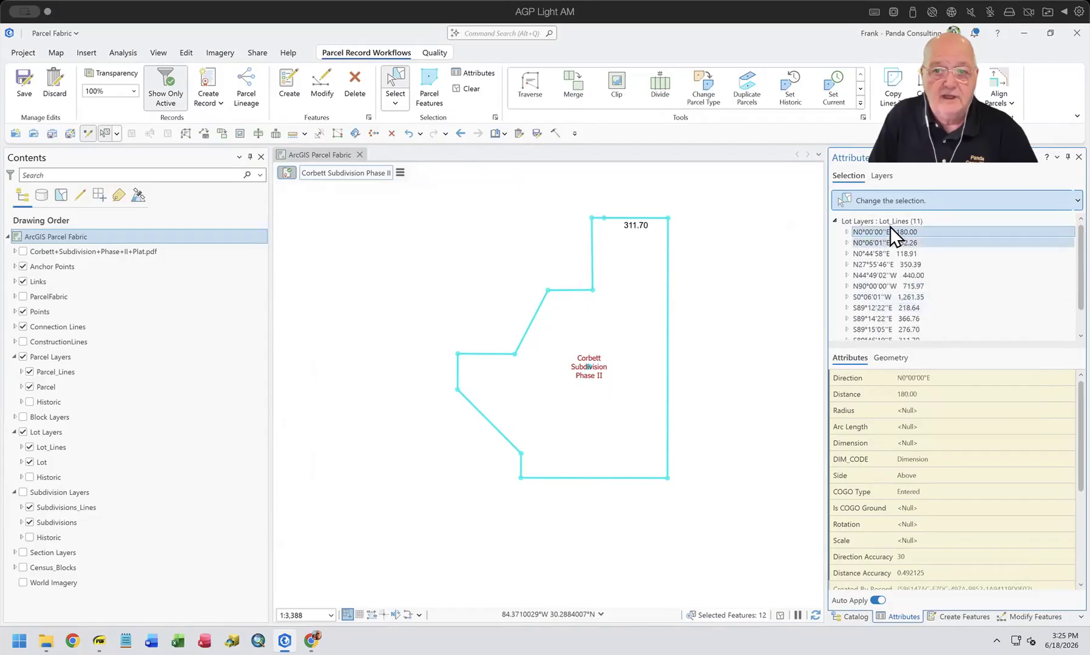
Check the attributes of the copied lot lines and the lot seed, and clear the selection
{"action": "left_click", "coordinate": [893, 222]}
{"action": "scroll", "coordinate": [967, 287], "scroll_direction": "down", "scroll_amount": 2}
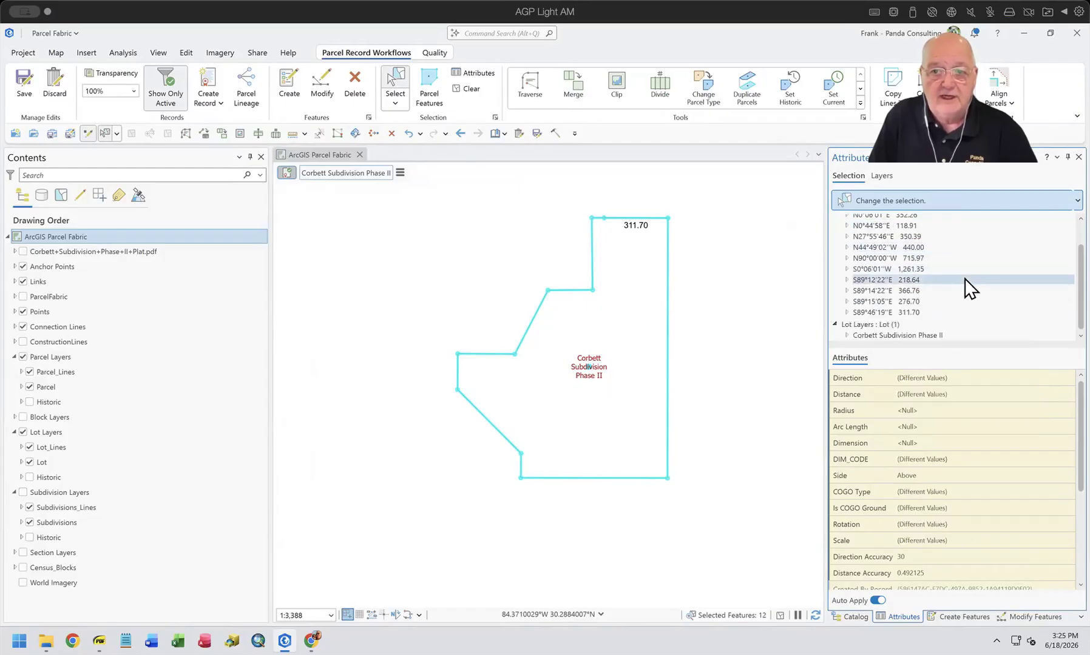
{"action": "left_click", "coordinate": [917, 335]}
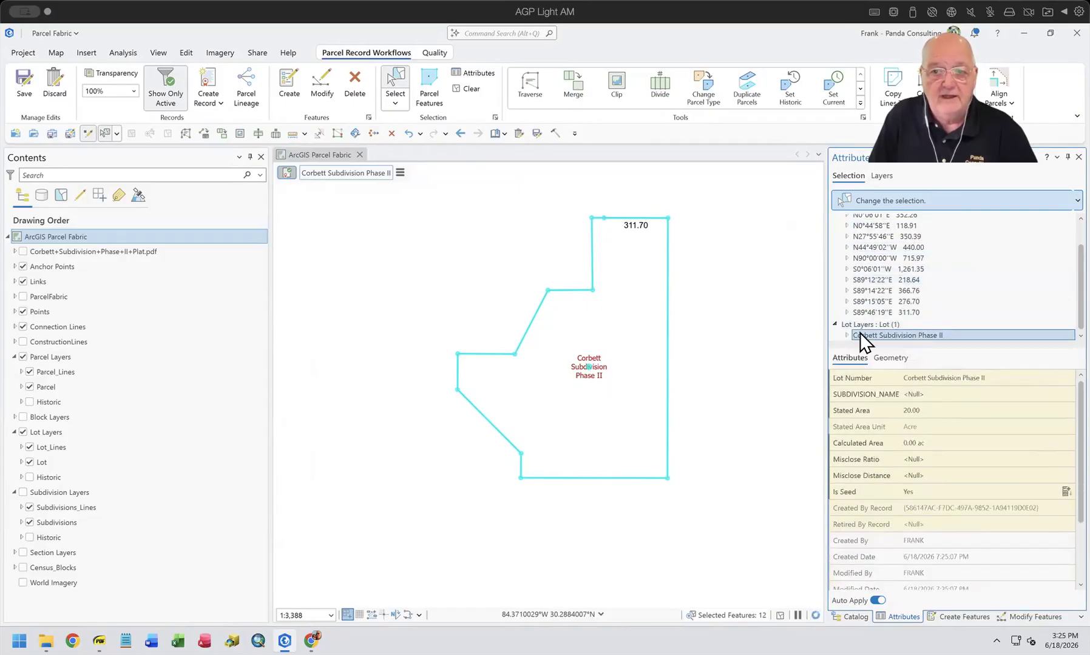
{"action": "left_click", "coordinate": [748, 522]}
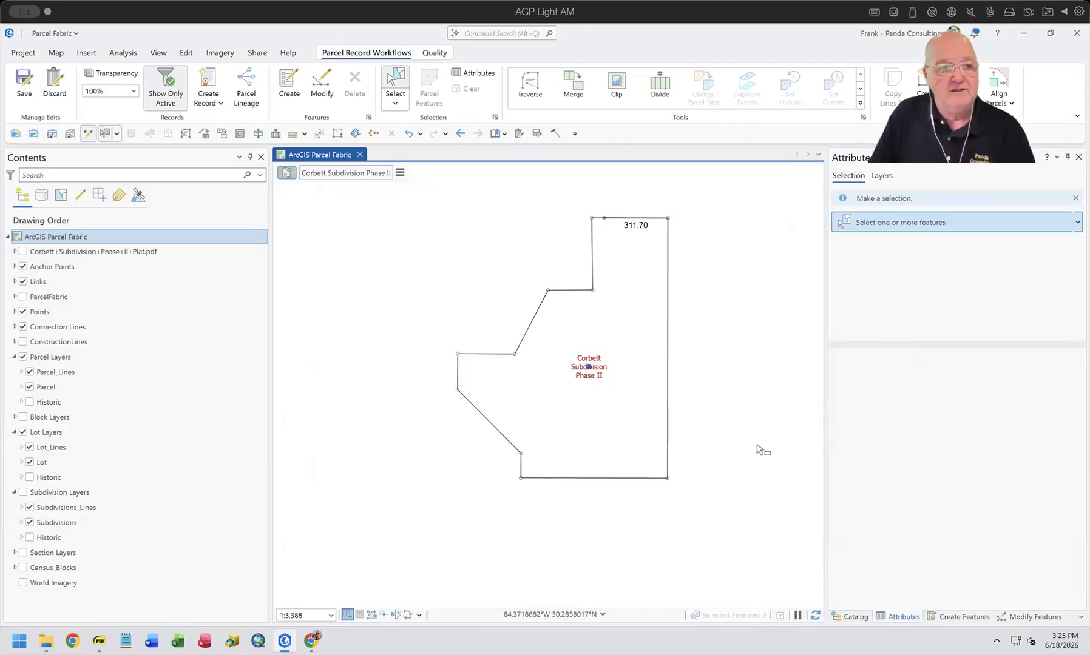
Show the Corbett+Subdivision+Phase+II+Plat.pdf layer and examine the interior lot lines on the plat
{"action": "left_click", "coordinate": [22, 252]}
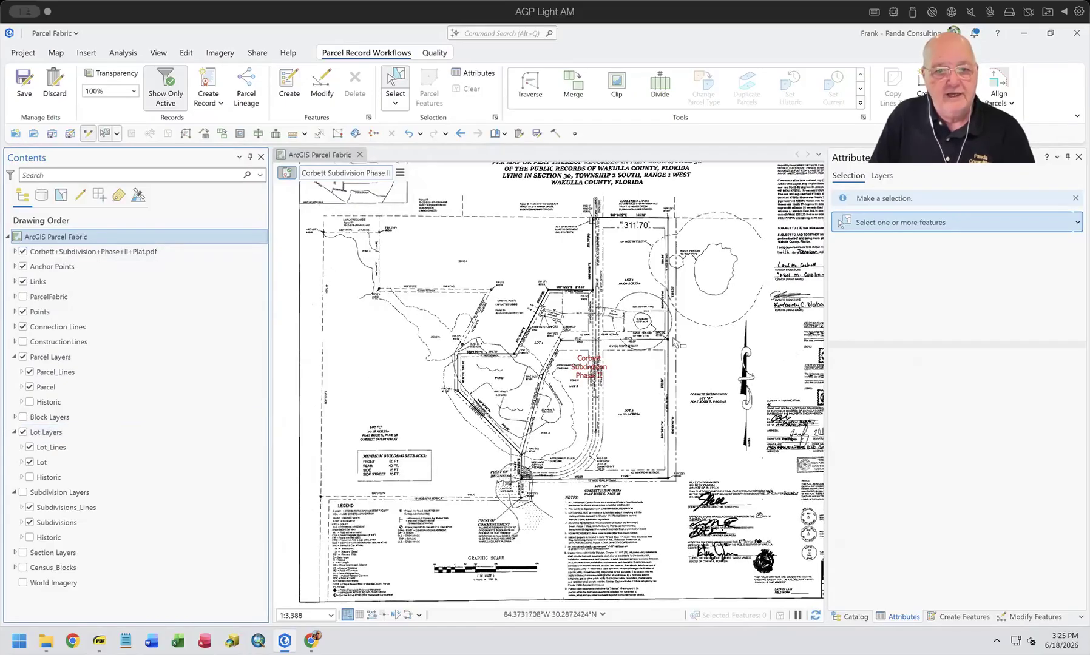
{"action": "scroll", "coordinate": [675, 343], "scroll_direction": "up", "scroll_amount": 5}
{"action": "scroll", "coordinate": [686, 371], "scroll_direction": "down", "scroll_amount": 4}
{"action": "left_click_drag", "start_coordinate": [579, 495], "coordinate": [620, 308]}
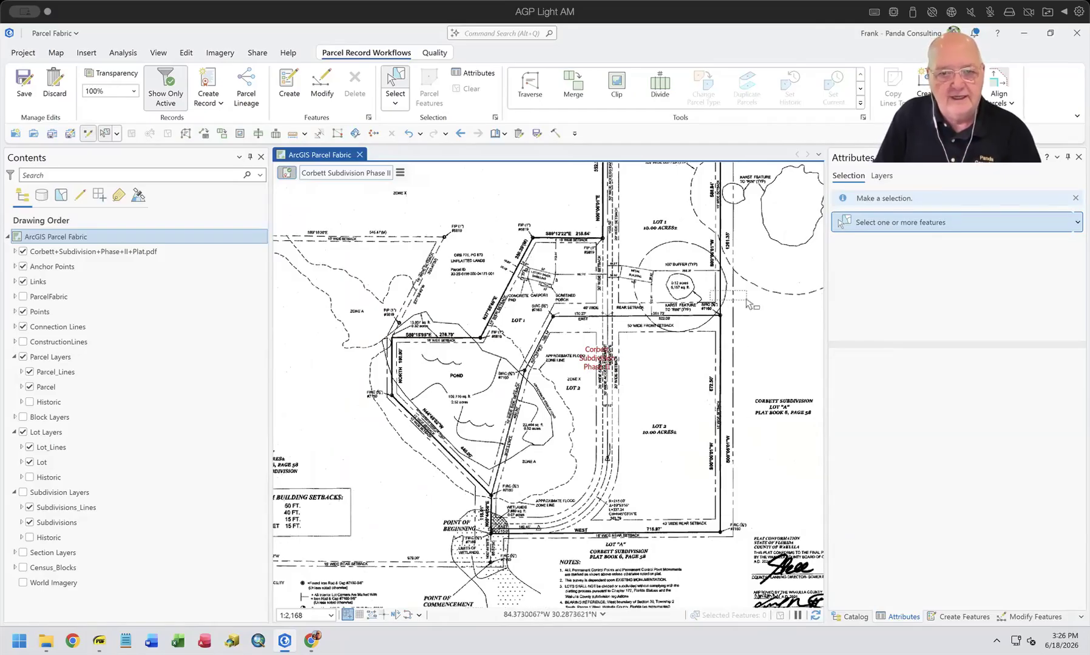
Set up a Divide of the subdivision's east lot line by varying distances, entering Lot 1's plat distance of 588.84 ftUS first
{"action": "left_click", "coordinate": [721, 315]}
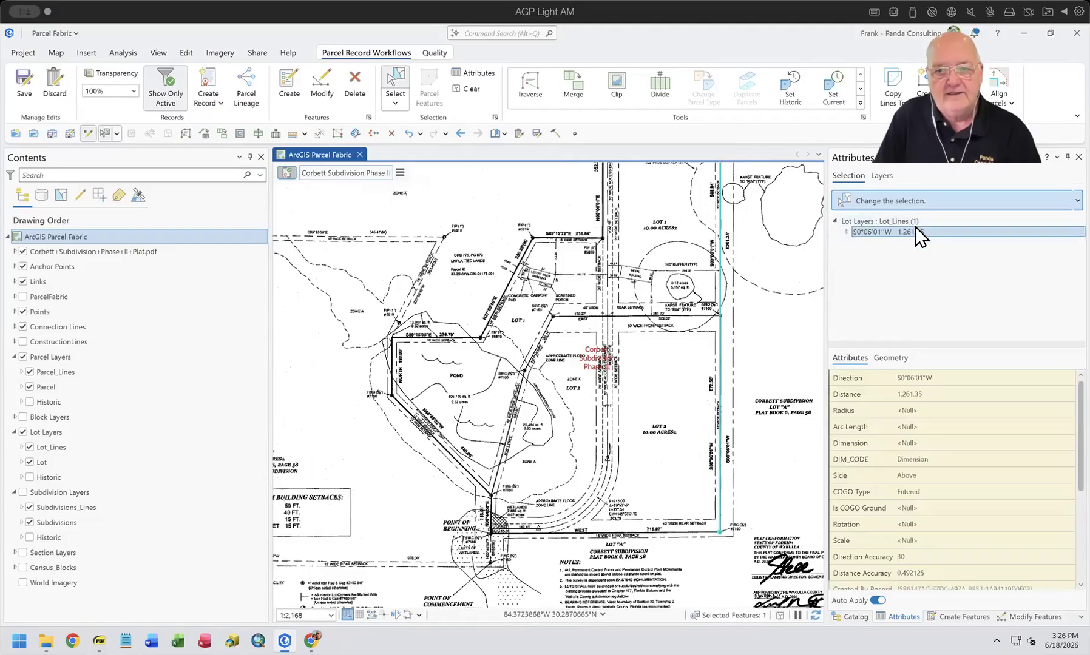
{"action": "scroll", "coordinate": [759, 356], "scroll_direction": "down", "scroll_amount": 4}
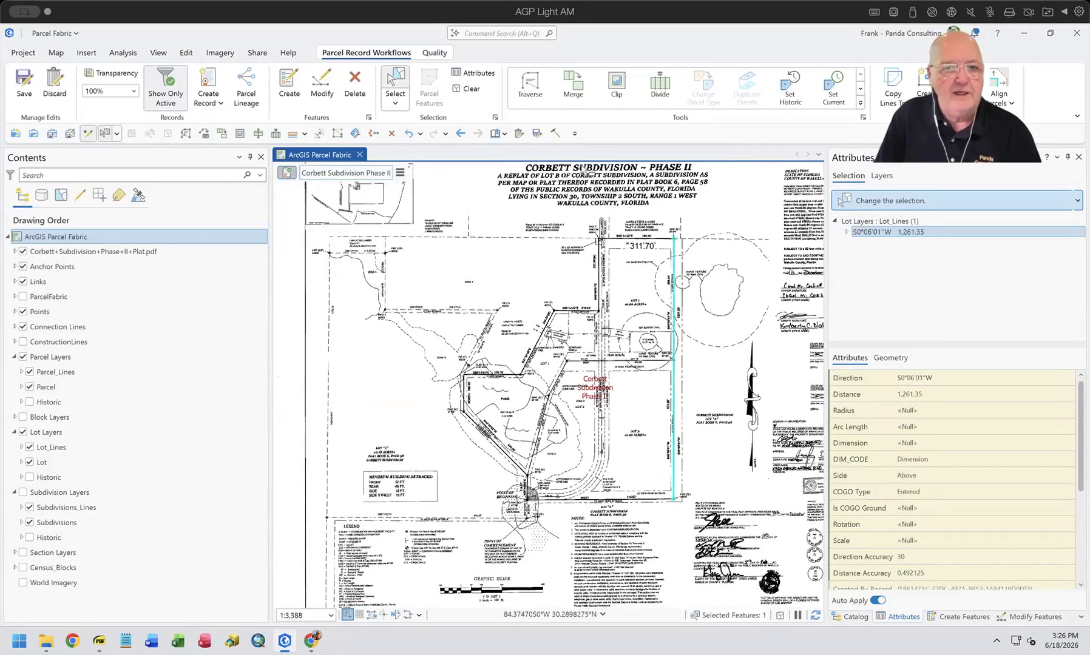
{"action": "left_click", "coordinate": [660, 91]}
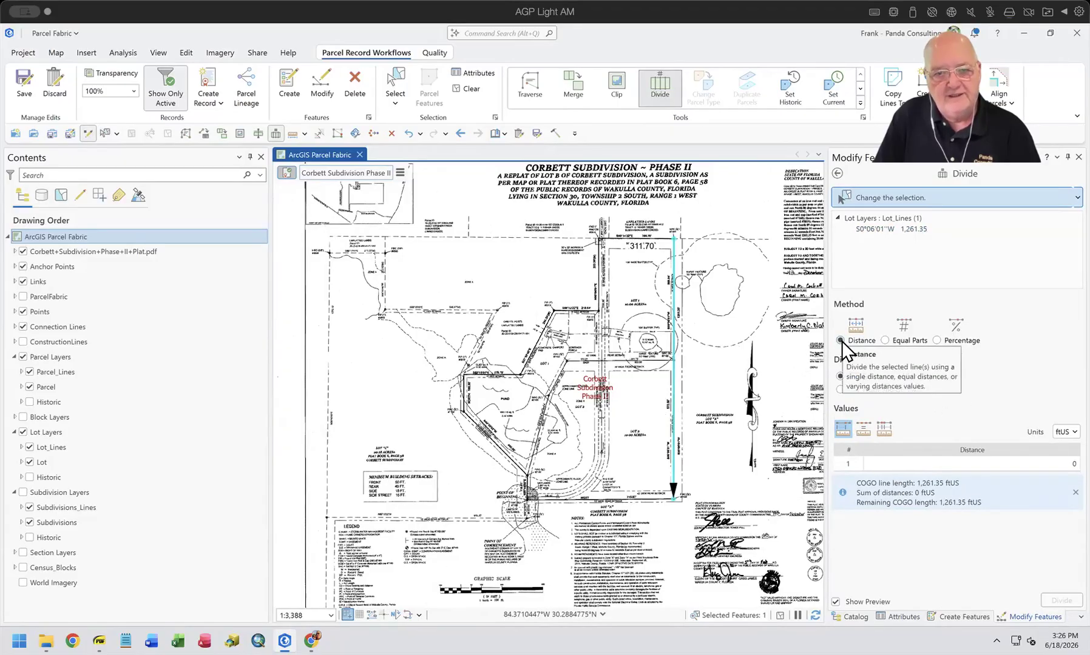
{"action": "left_click", "coordinate": [881, 432]}
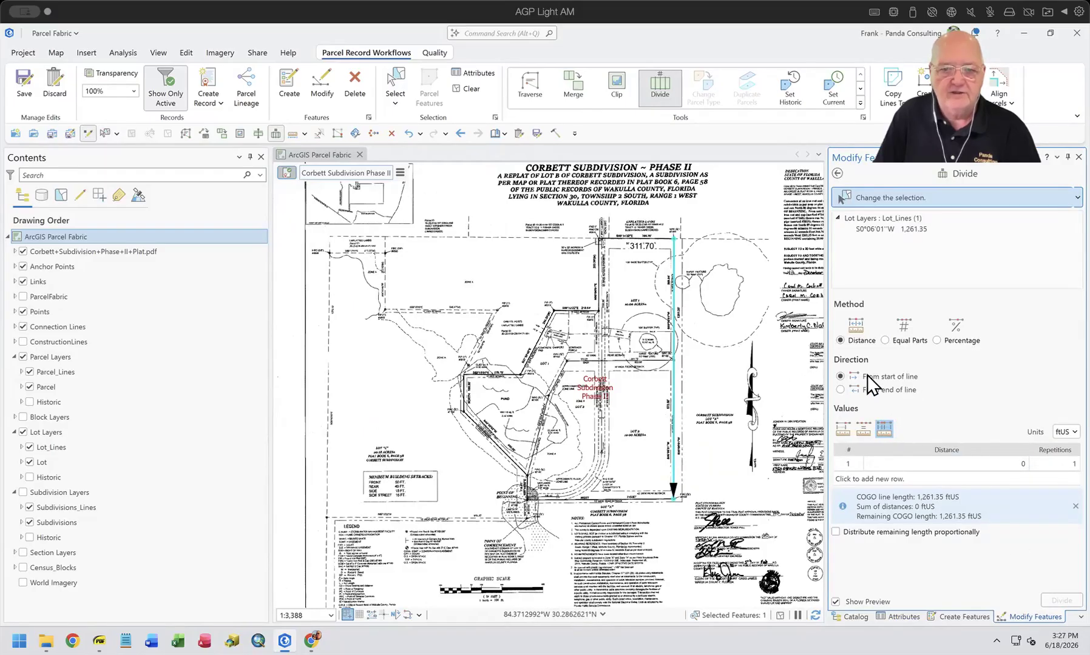
{"action": "scroll", "coordinate": [700, 313], "scroll_direction": "up", "scroll_amount": 4}
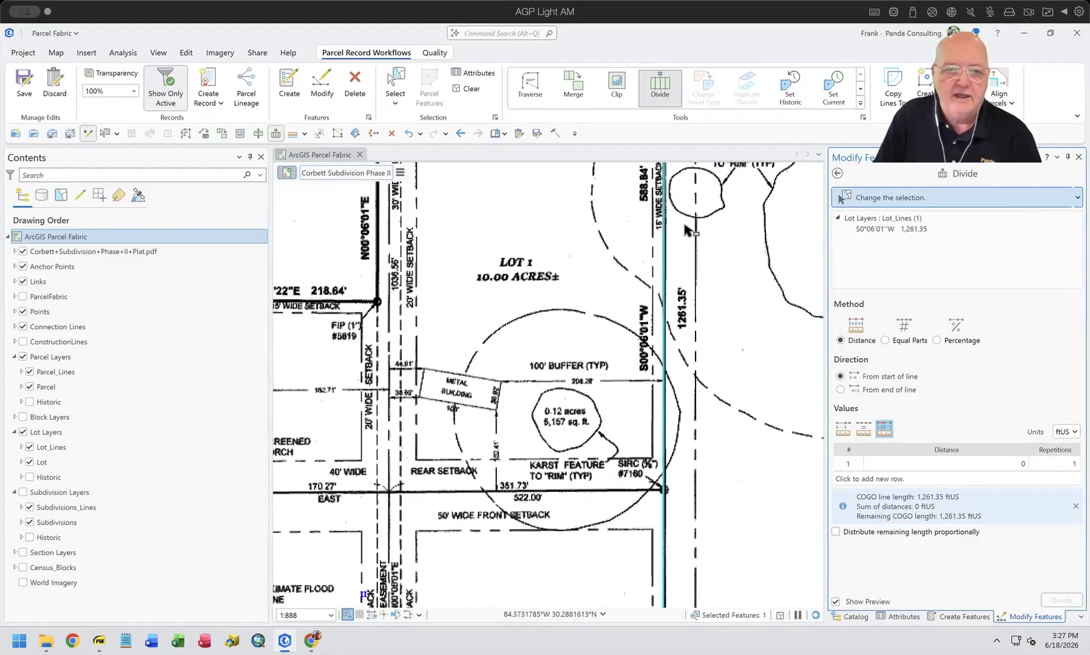
{"action": "left_click_drag", "start_coordinate": [685, 231], "coordinate": [695, 359]}
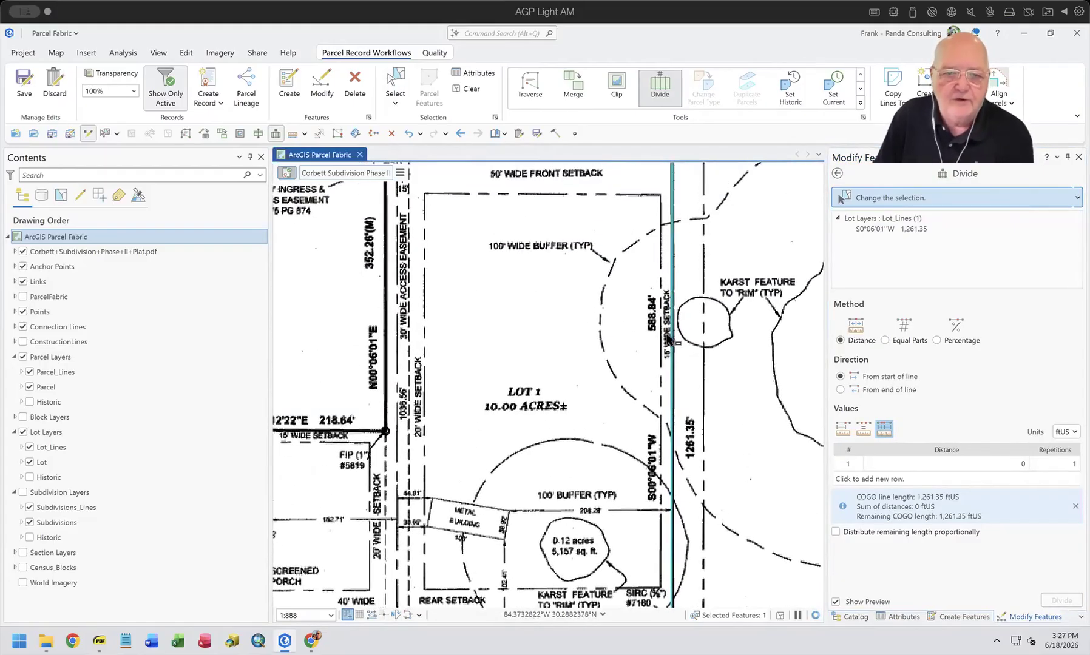
{"action": "scroll", "coordinate": [665, 352], "scroll_direction": "up", "scroll_amount": 3}
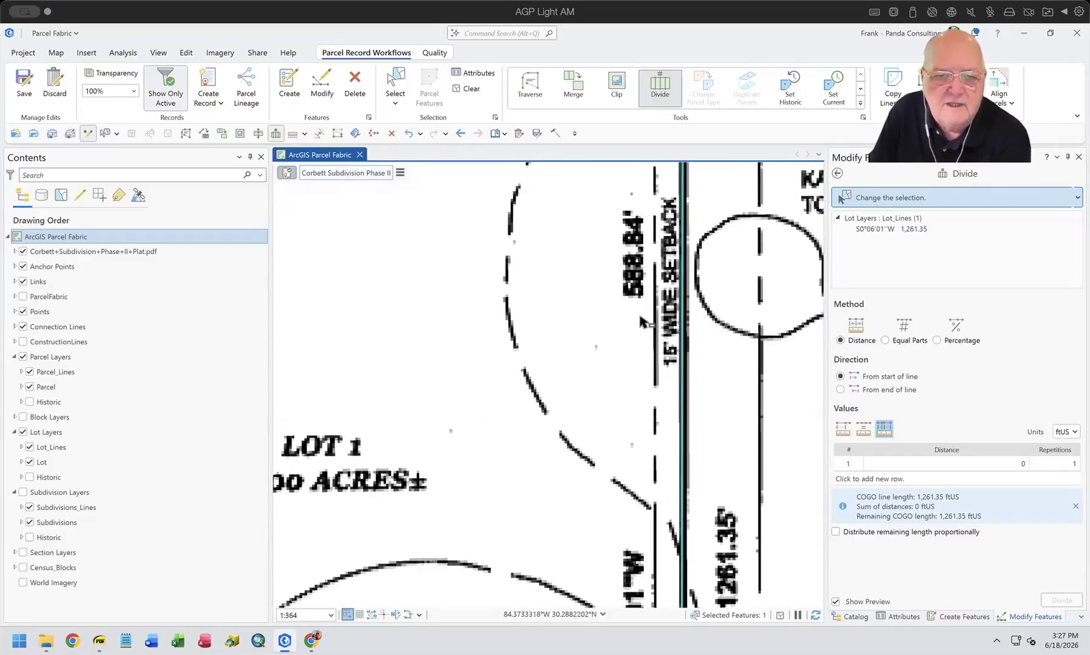
{"action": "left_click", "coordinate": [1004, 463]}
{"action": "type", "text": "588.84"}
{"action": "key", "text": "Return"}
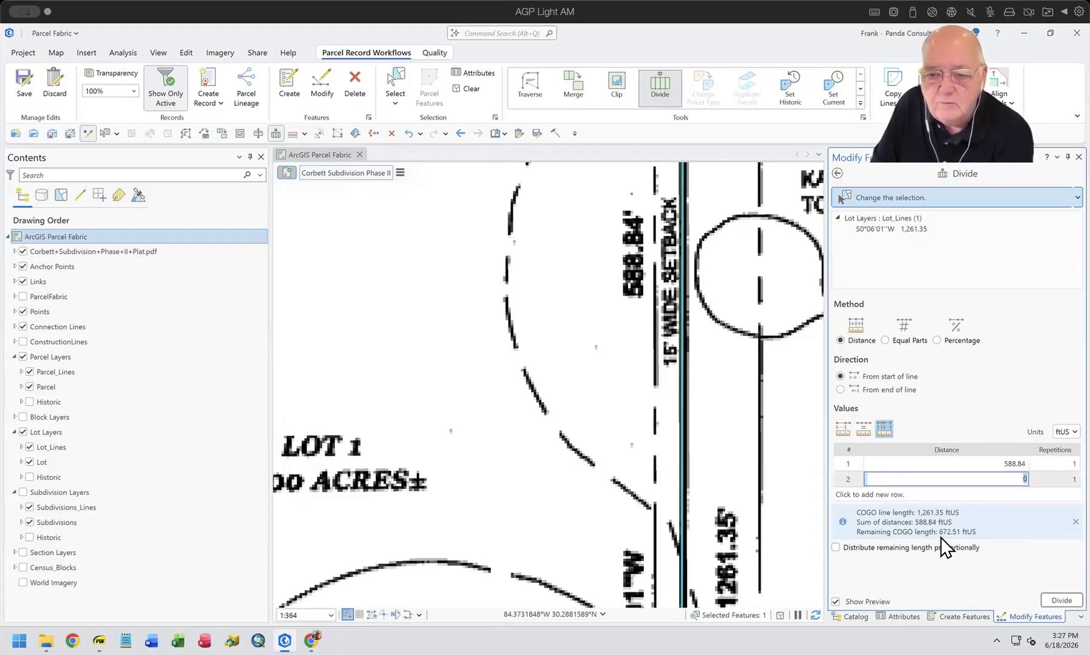
Enter Lot 2's plat distance of 672.50 ftUS as the second divide distance for the east lot line
{"action": "scroll", "coordinate": [753, 533], "scroll_direction": "down", "scroll_amount": 6}
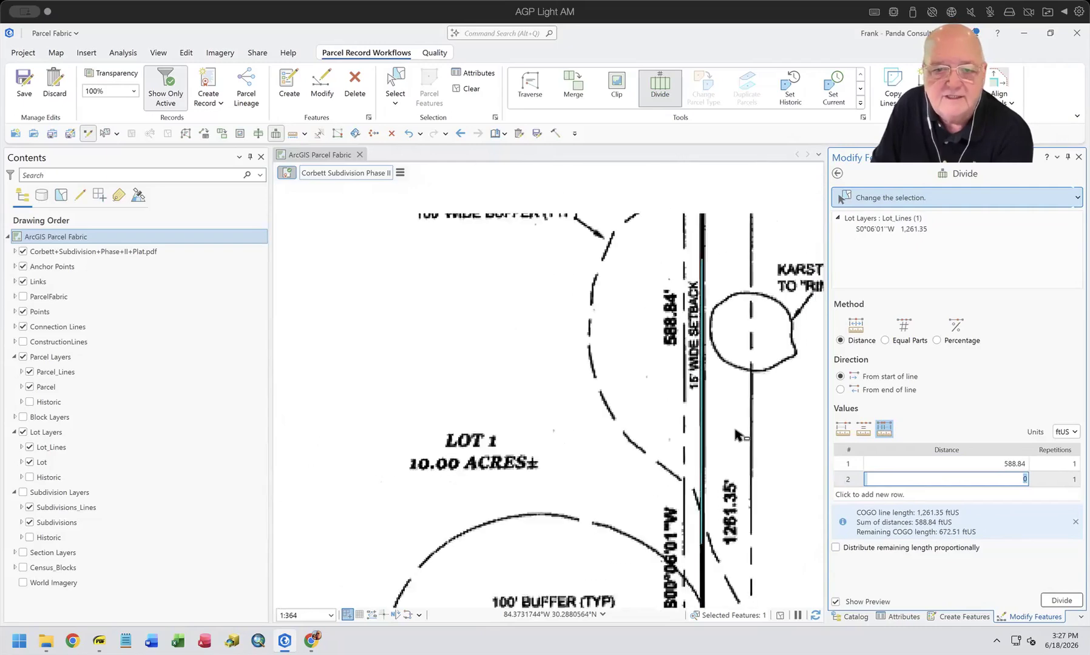
{"action": "scroll", "coordinate": [692, 419], "scroll_direction": "up", "scroll_amount": 3}
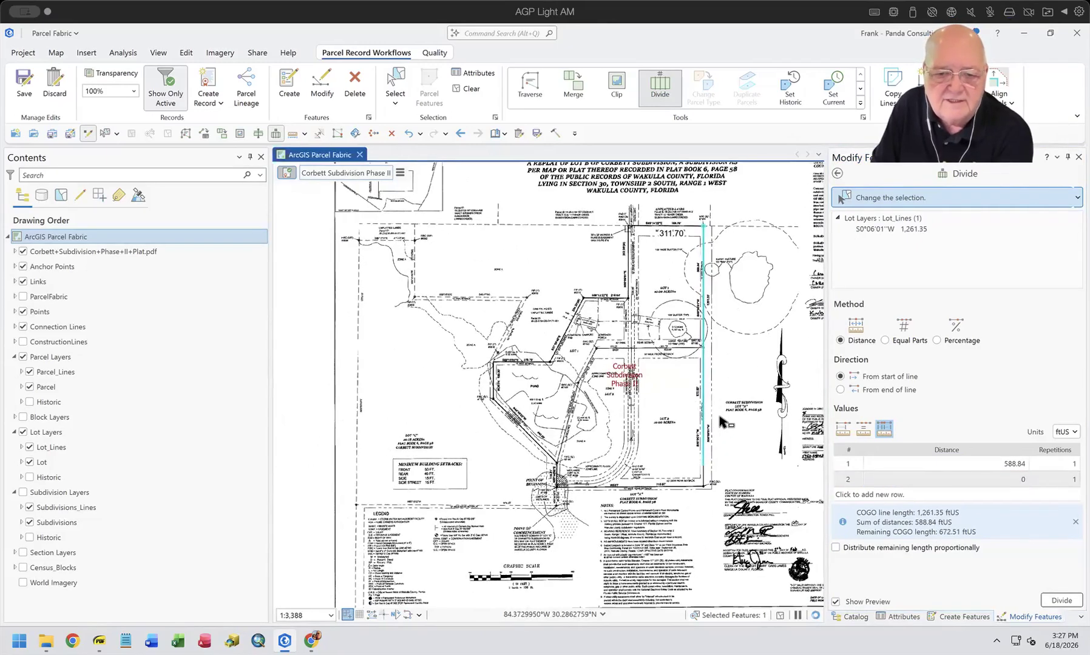
{"action": "scroll", "coordinate": [692, 419], "scroll_direction": "up", "scroll_amount": 2}
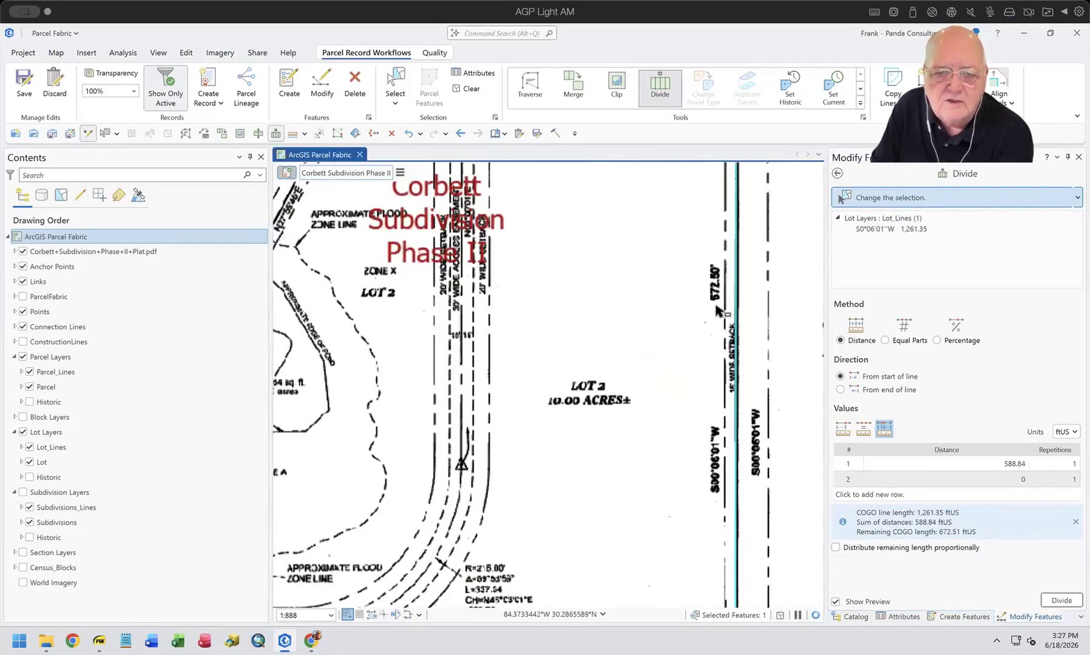
{"action": "scroll", "coordinate": [717, 311], "scroll_direction": "up", "scroll_amount": 2}
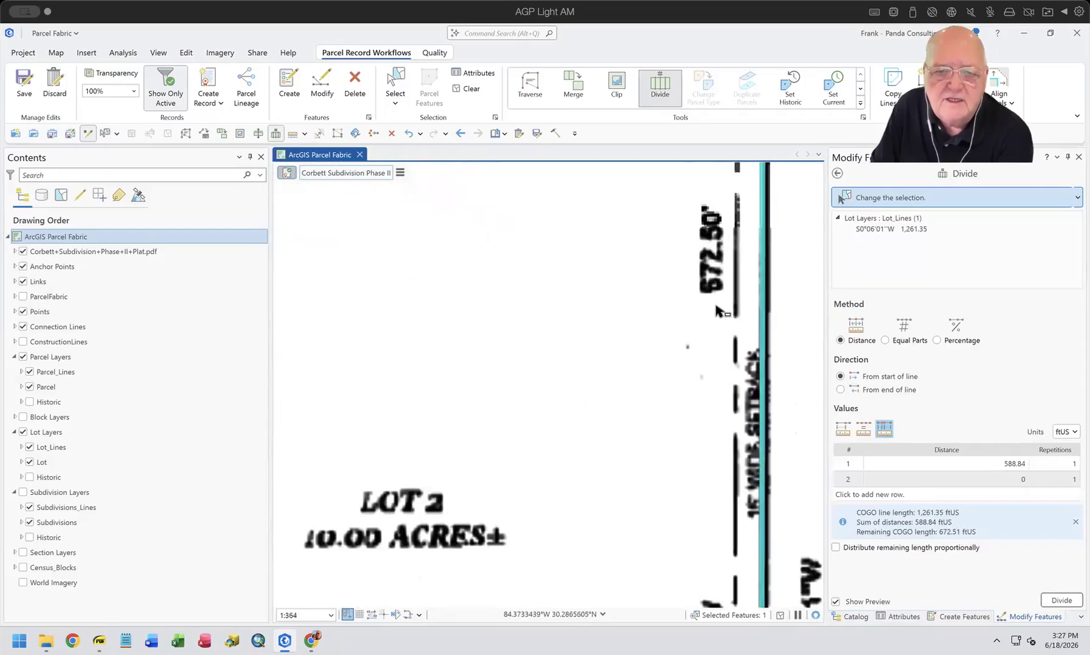
{"action": "scroll", "coordinate": [717, 311], "scroll_direction": "up", "scroll_amount": 1}
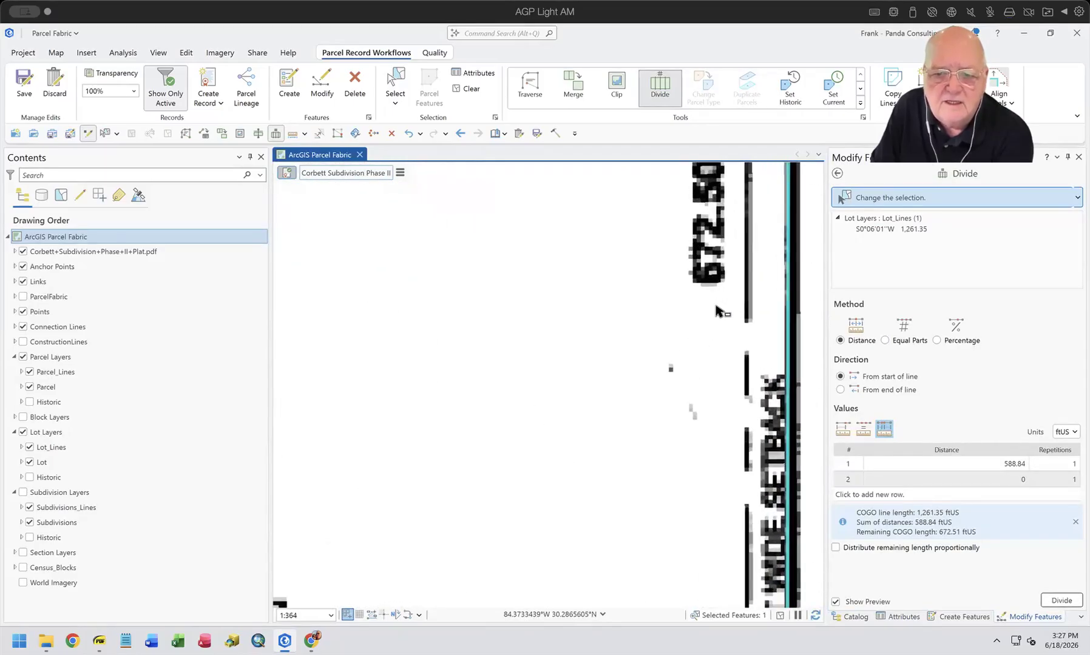
{"action": "left_click_drag", "start_coordinate": [708, 342], "coordinate": [681, 419]}
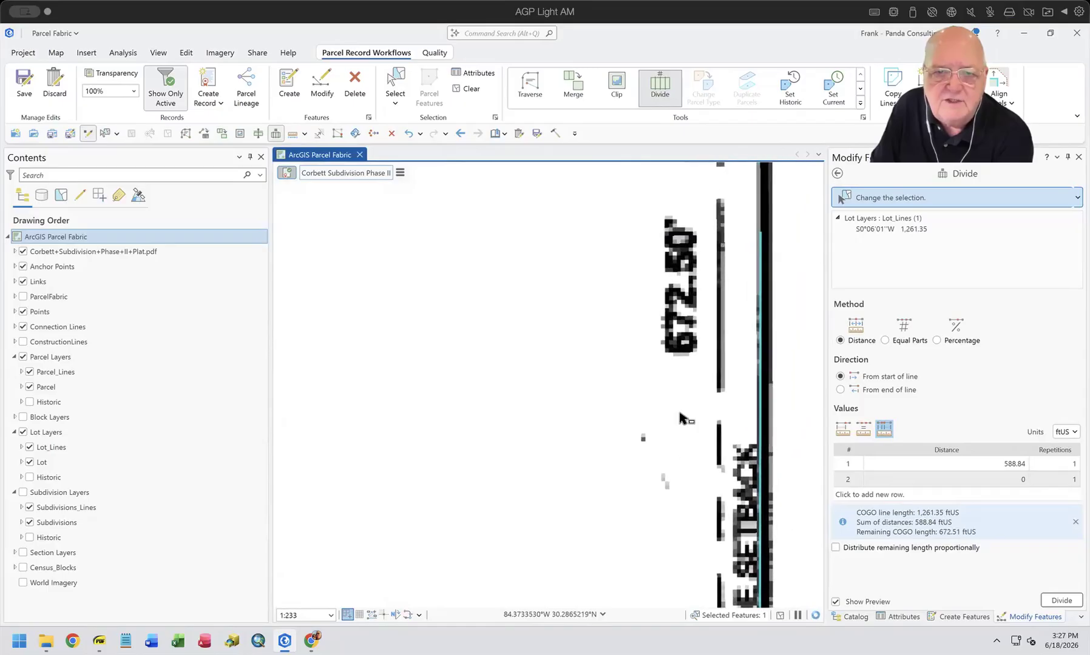
{"action": "left_click", "coordinate": [1011, 479]}
{"action": "type", "text": "672.50"}
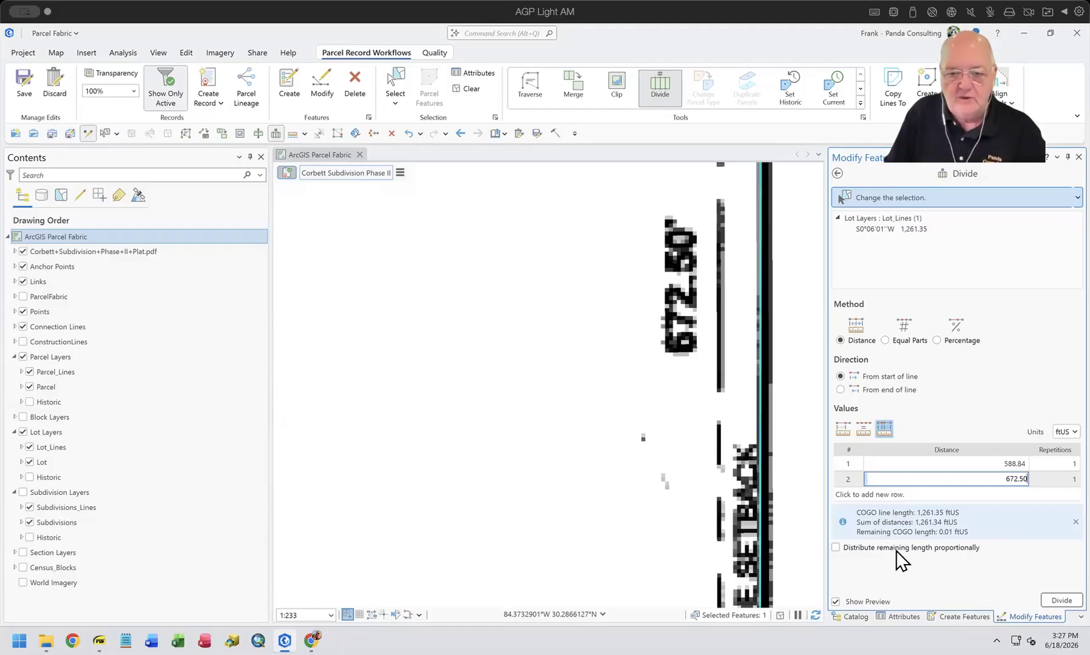
Distribute the remaining length proportionally, divide the east lot line at the entered distances, and leave the Divide tool
{"action": "left_click", "coordinate": [879, 548]}
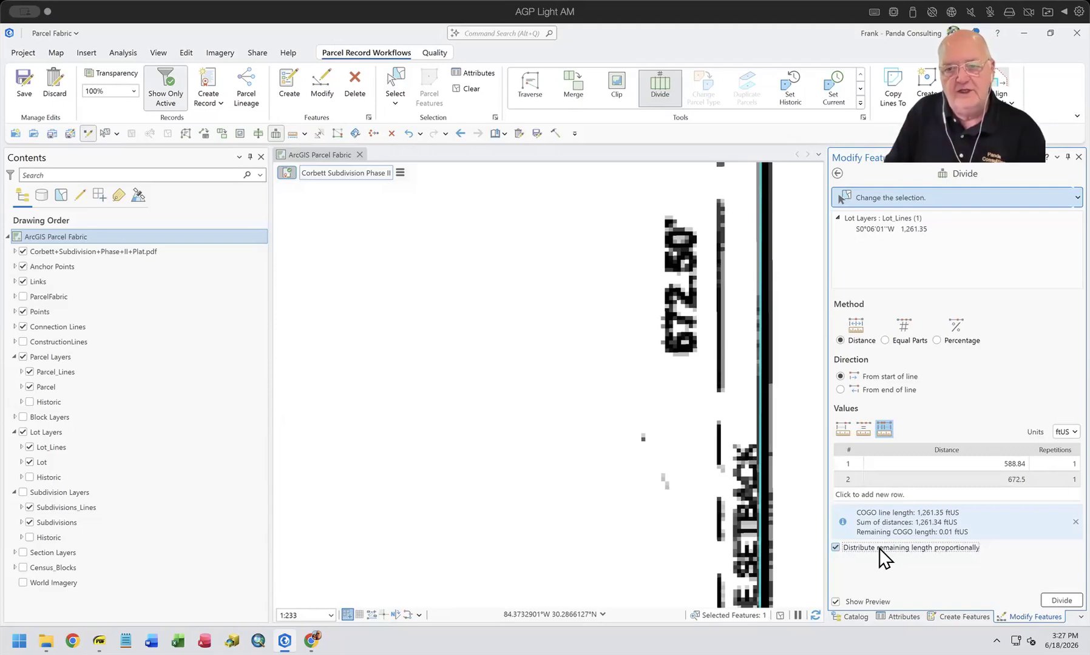
{"action": "scroll", "coordinate": [655, 435], "scroll_direction": "down", "scroll_amount": 4}
{"action": "scroll", "coordinate": [655, 436], "scroll_direction": "down", "scroll_amount": 4}
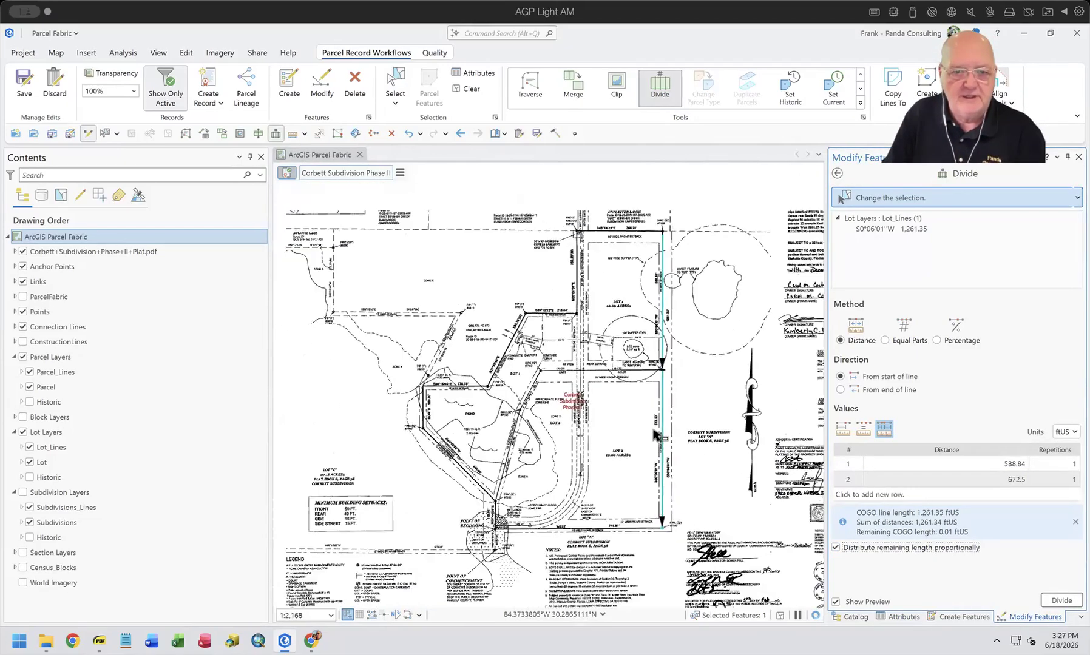
{"action": "scroll", "coordinate": [655, 436], "scroll_direction": "down", "scroll_amount": 1}
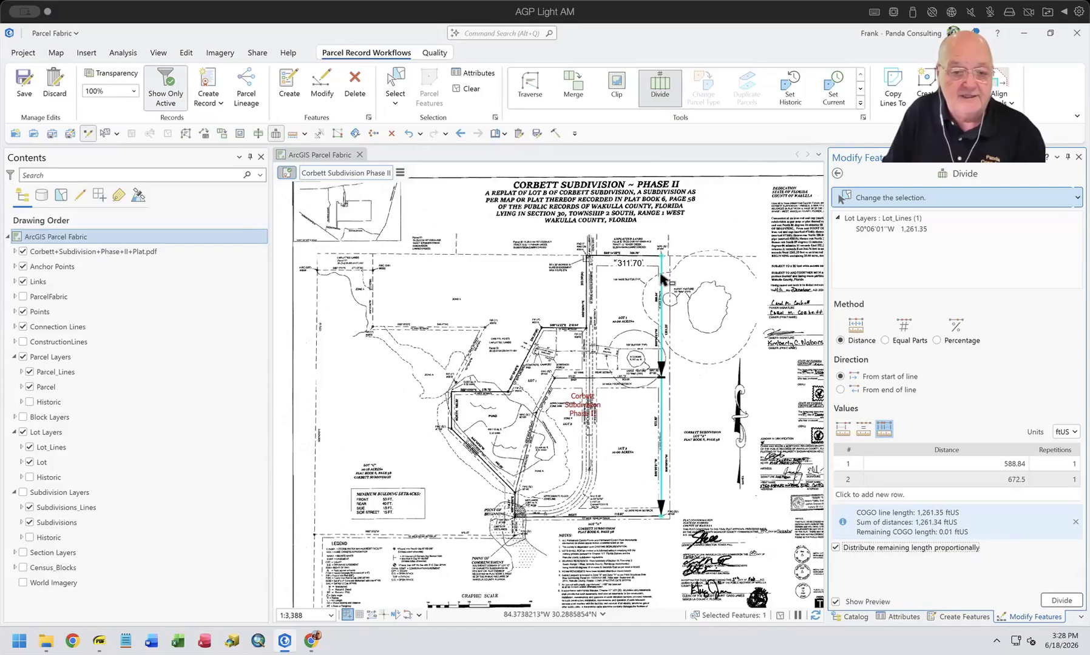
{"action": "left_click", "coordinate": [1062, 600]}
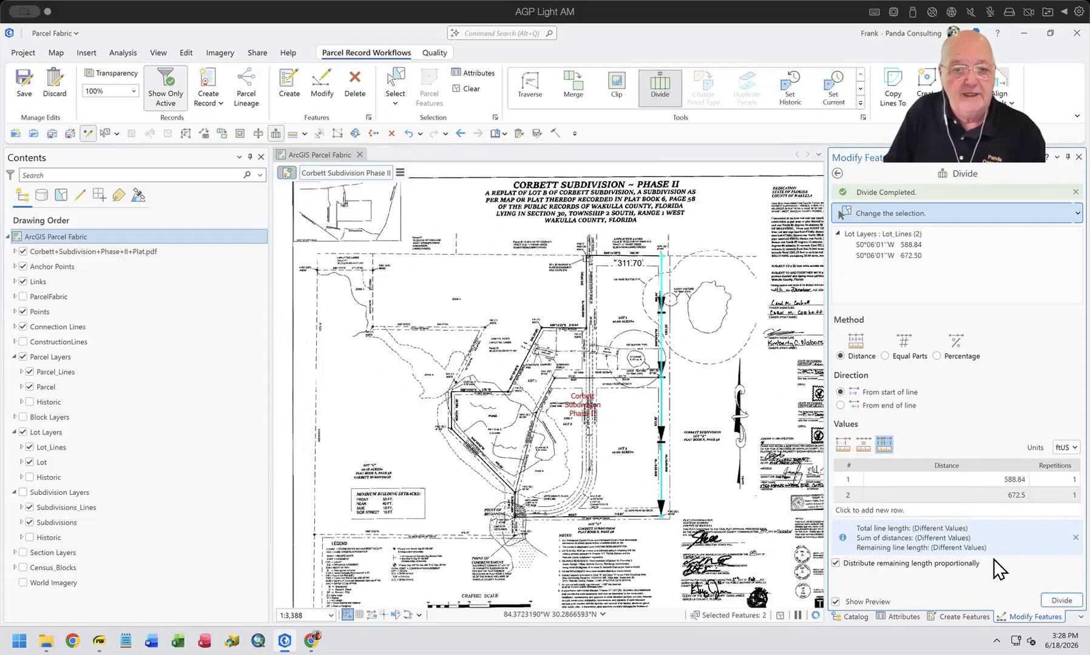
{"action": "left_click", "coordinate": [835, 174]}
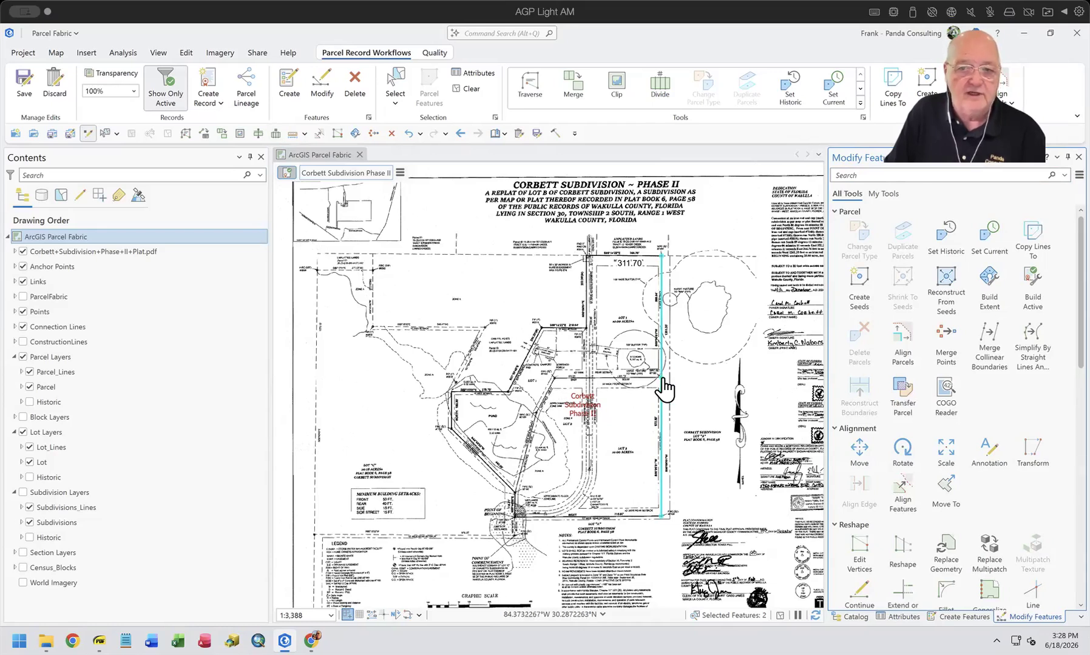
Start a Traverse for Lot_Lines at the corner just north of the point of beginning, hiding the plat PDF layer to reach the corner
{"action": "left_click", "coordinate": [535, 78]}
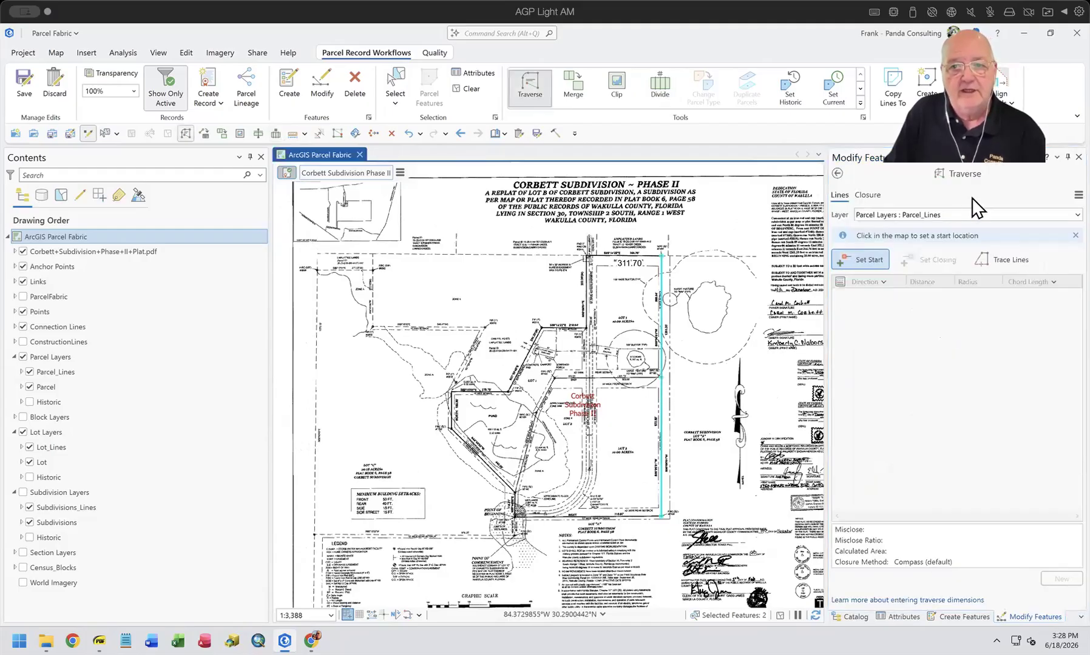
{"action": "left_click", "coordinate": [966, 216]}
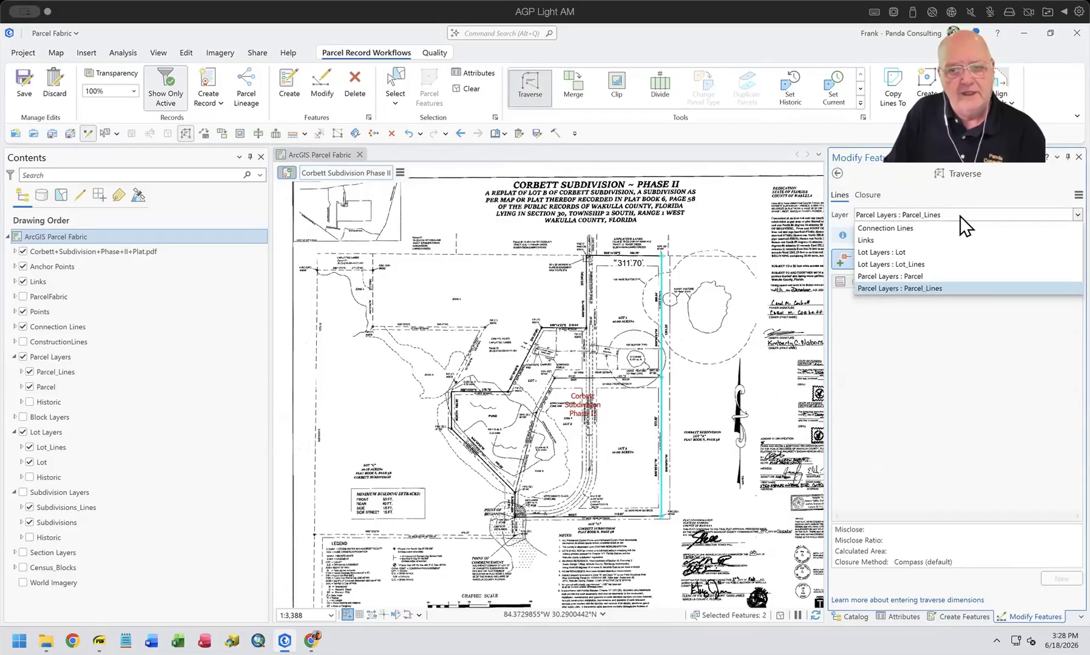
{"action": "left_click", "coordinate": [918, 265]}
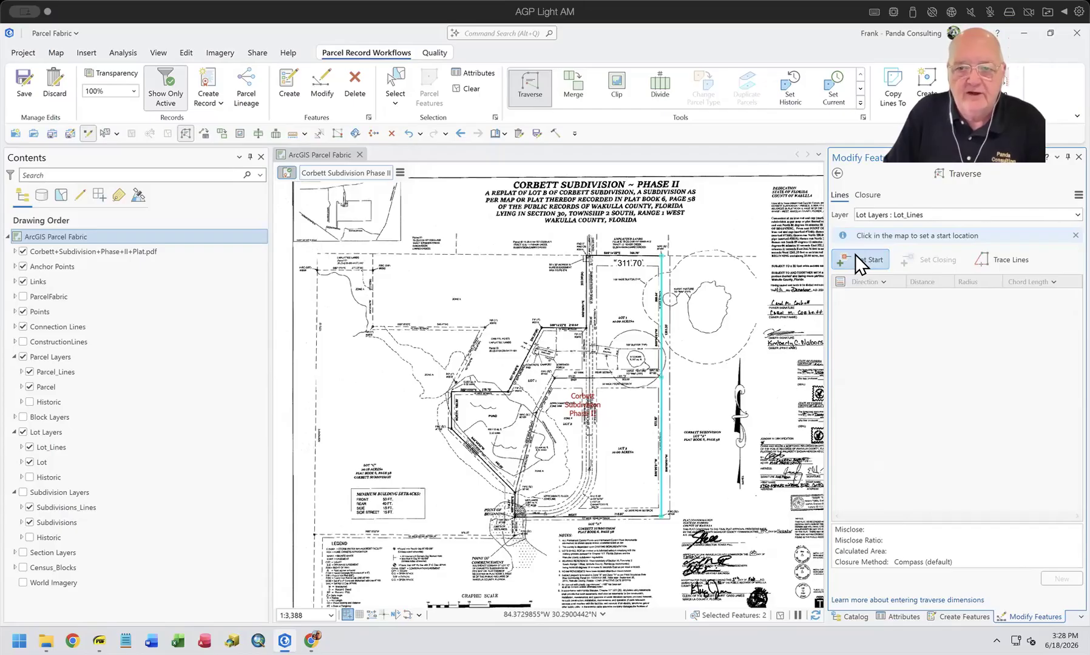
{"action": "scroll", "coordinate": [605, 473], "scroll_direction": "up", "scroll_amount": 5}
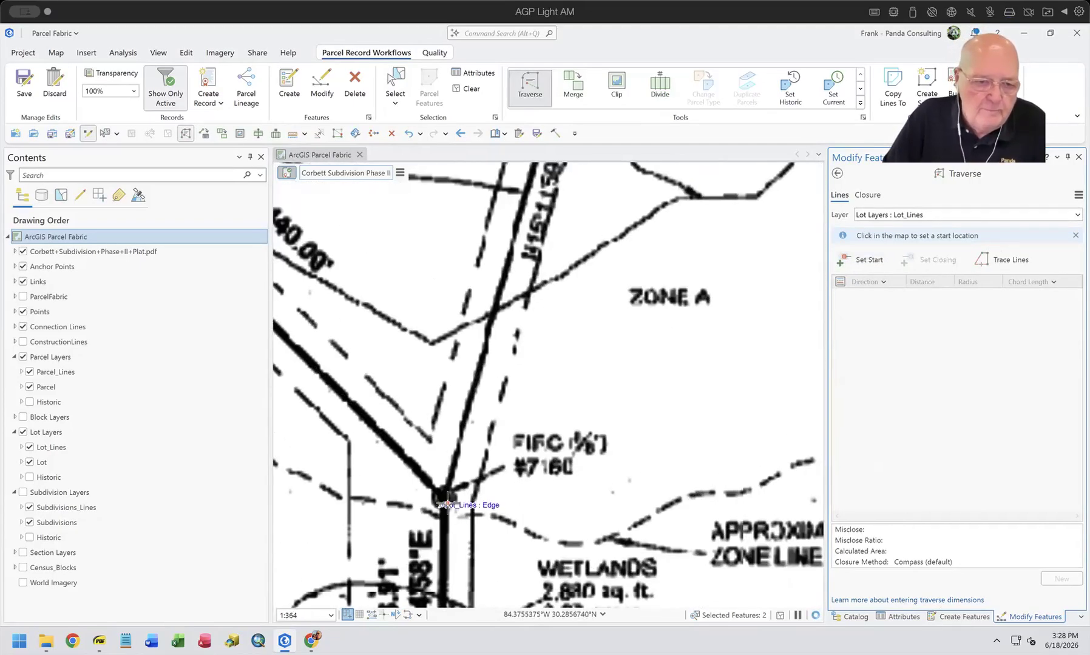
{"action": "left_click", "coordinate": [443, 497]}
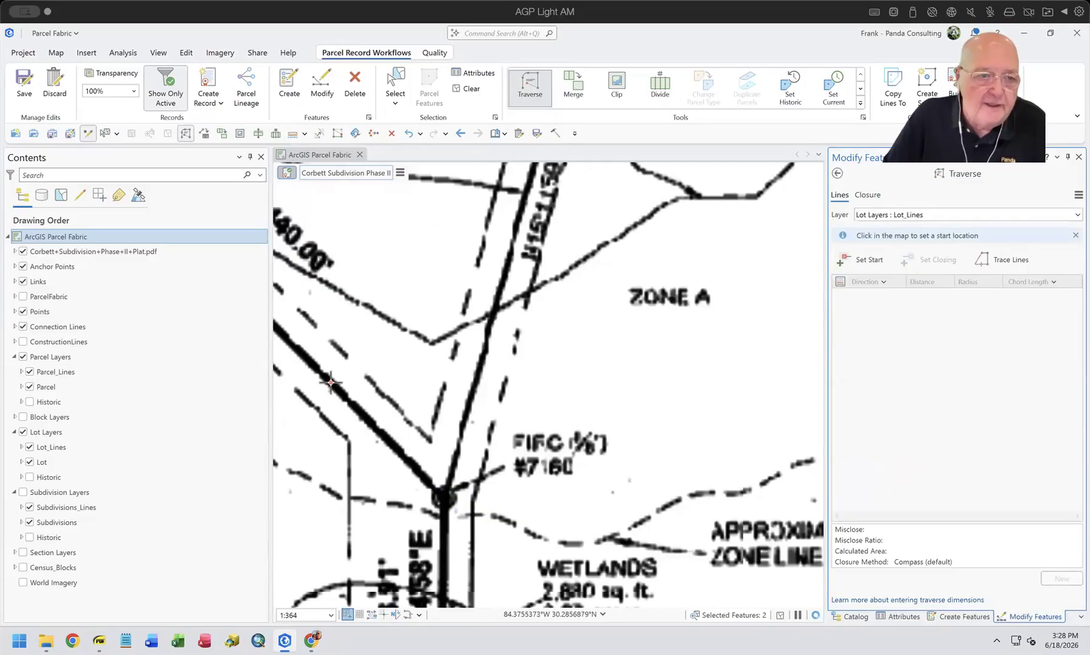
{"action": "left_click", "coordinate": [23, 251]}
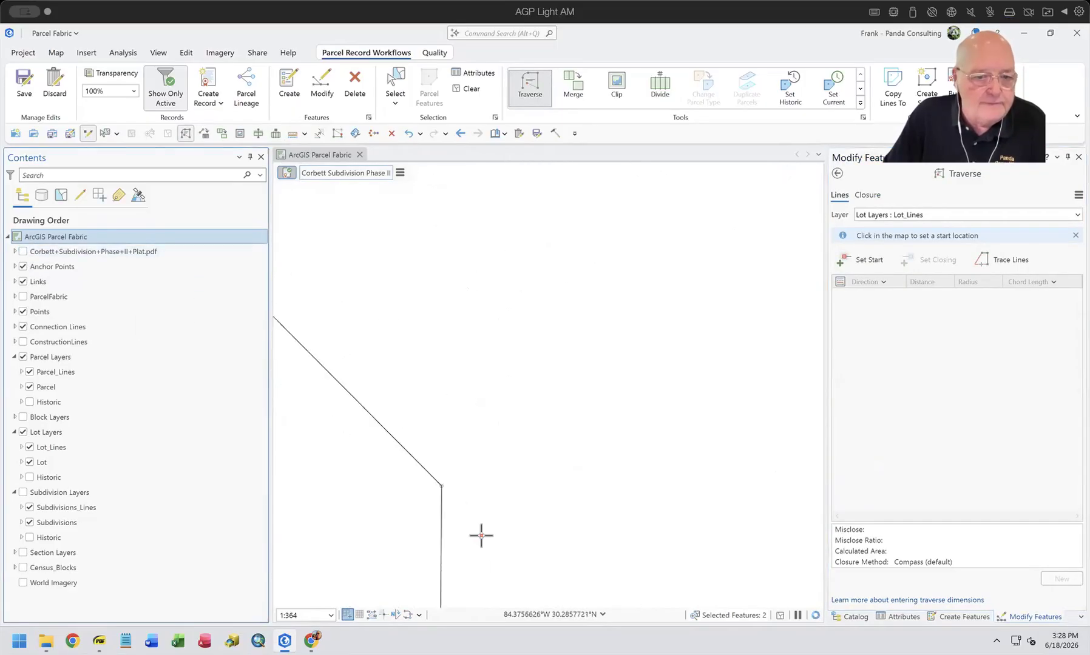
{"action": "left_click", "coordinate": [438, 486]}
Set the traverse's closing point at the new division point on the east lot line
{"action": "scroll", "coordinate": [676, 376], "scroll_direction": "down", "scroll_amount": 4}
{"action": "scroll", "coordinate": [678, 381], "scroll_direction": "down", "scroll_amount": 3}
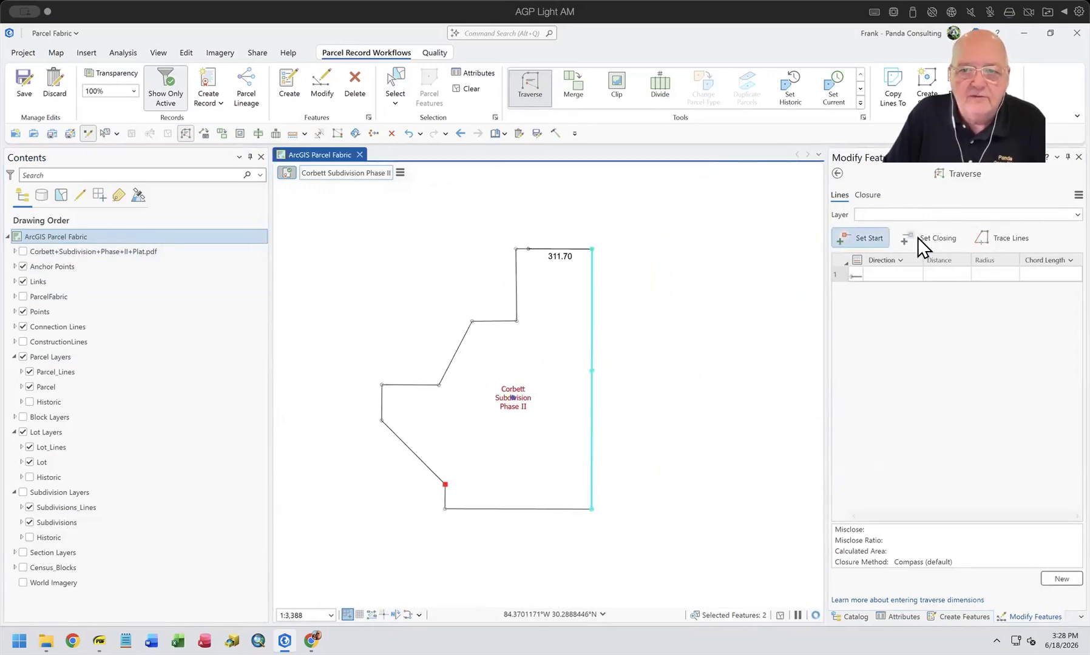
{"action": "left_click", "coordinate": [924, 240]}
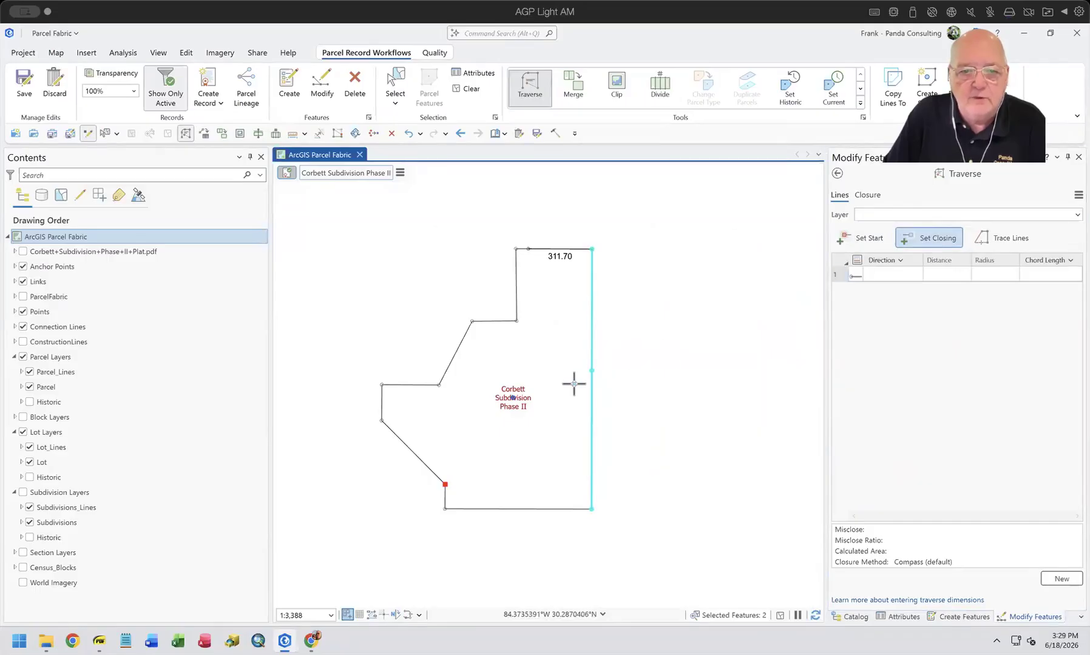
{"action": "left_click", "coordinate": [590, 371]}
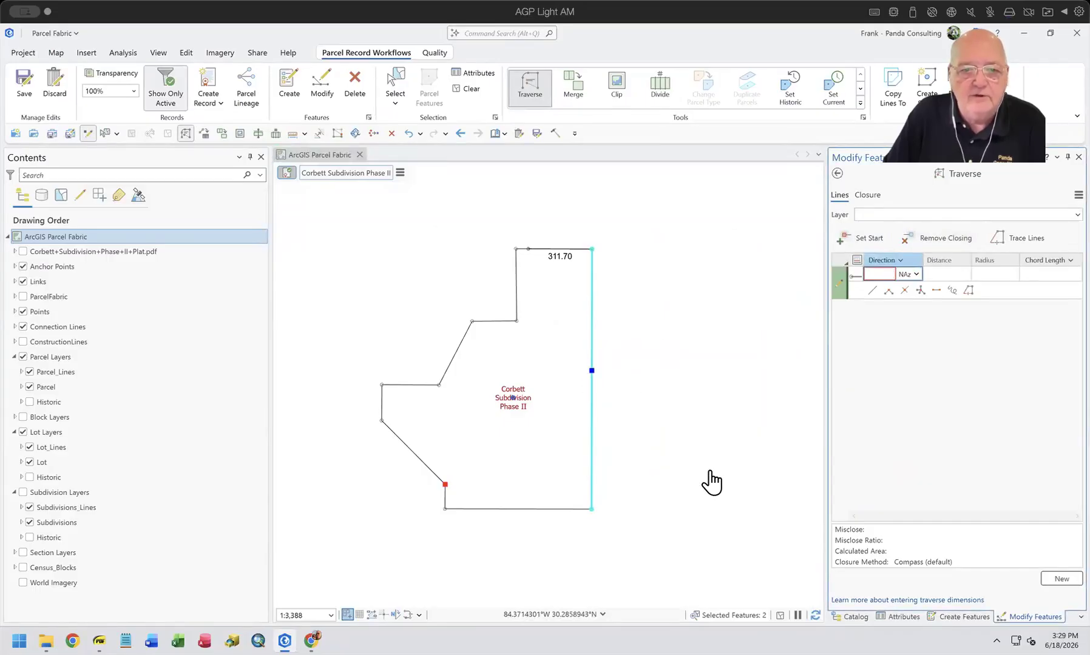
Show the Corbett+Subdivision+Phase+II+Plat.pdf layer again and set the traverse layer to Lot_Lines
{"action": "scroll", "coordinate": [500, 459], "scroll_direction": "up", "scroll_amount": 2}
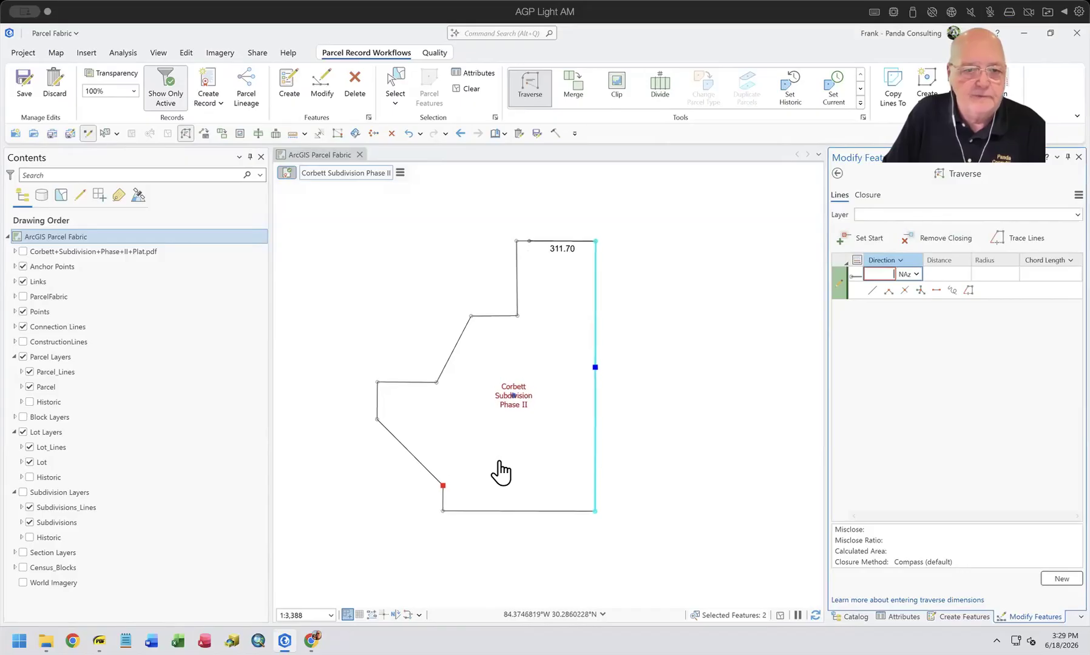
{"action": "left_click", "coordinate": [24, 252]}
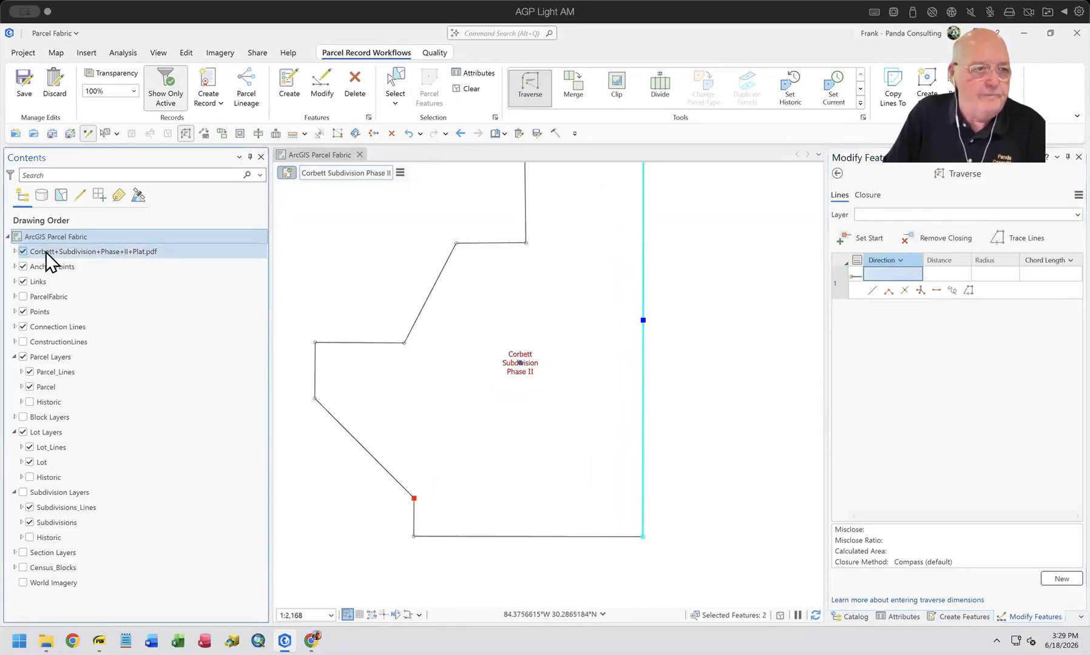
{"action": "scroll", "coordinate": [441, 447], "scroll_direction": "up", "scroll_amount": 6}
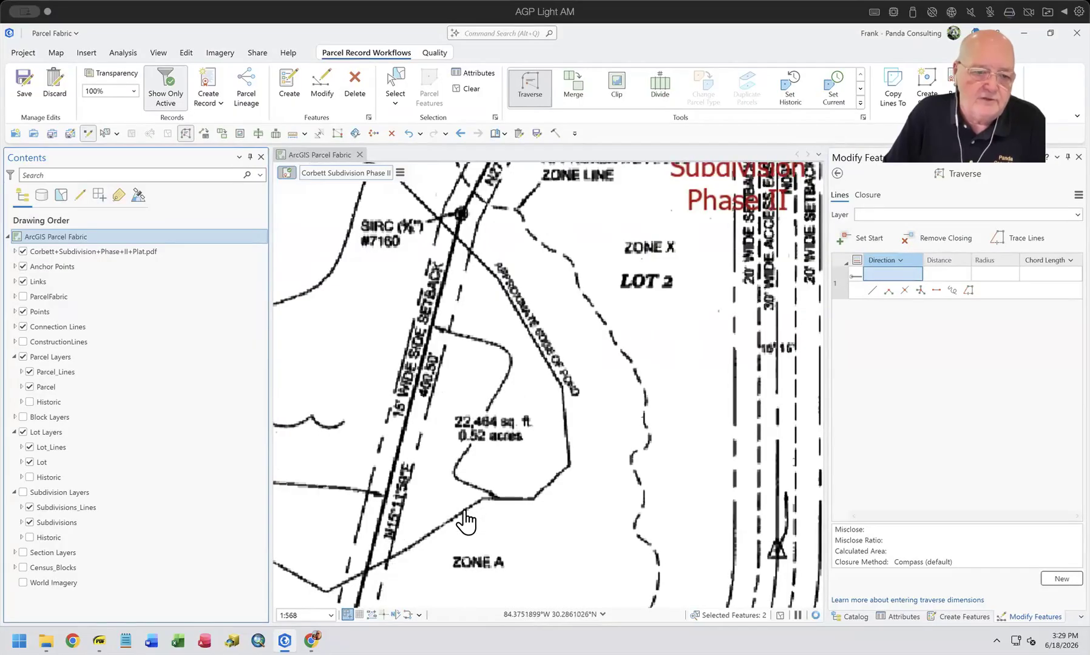
{"action": "left_click", "coordinate": [885, 278]}
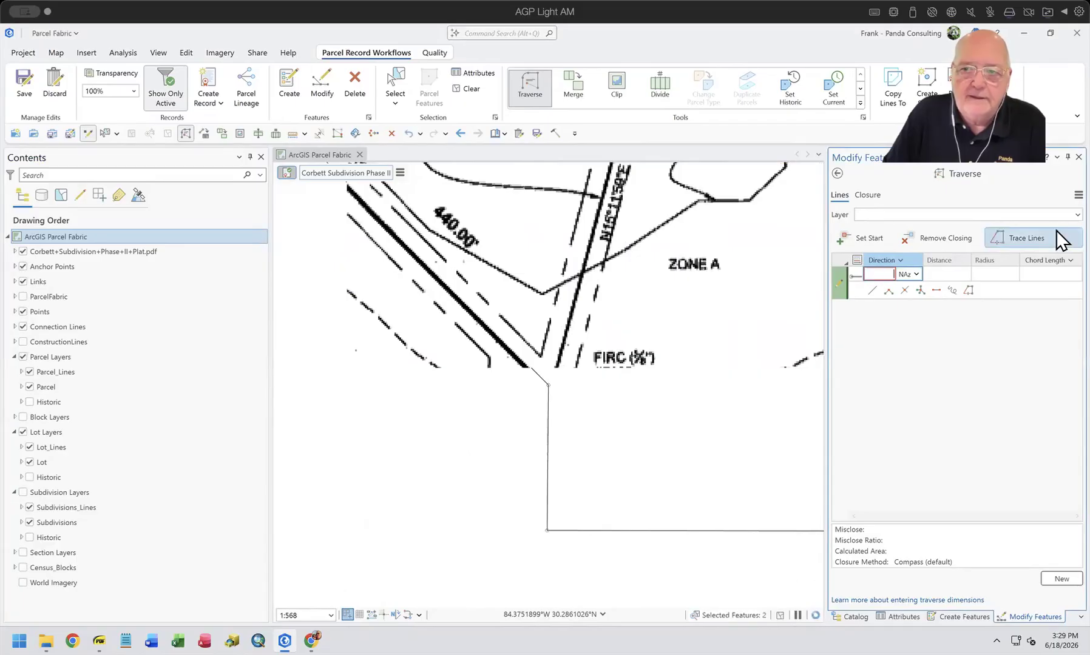
{"action": "left_click", "coordinate": [1075, 215]}
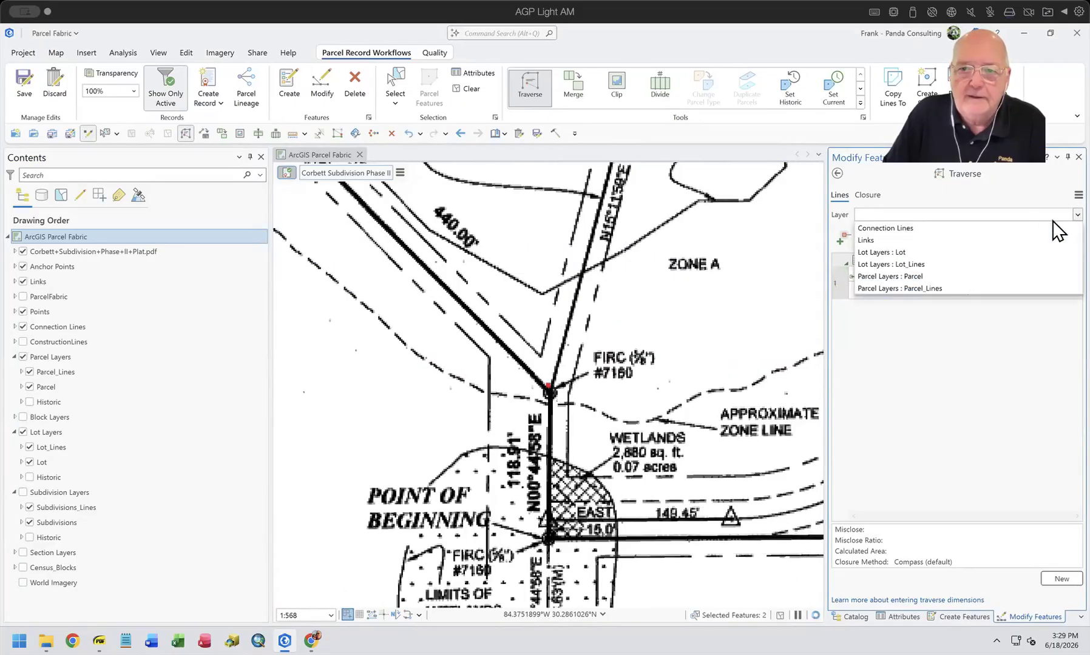
{"action": "left_click", "coordinate": [927, 266]}
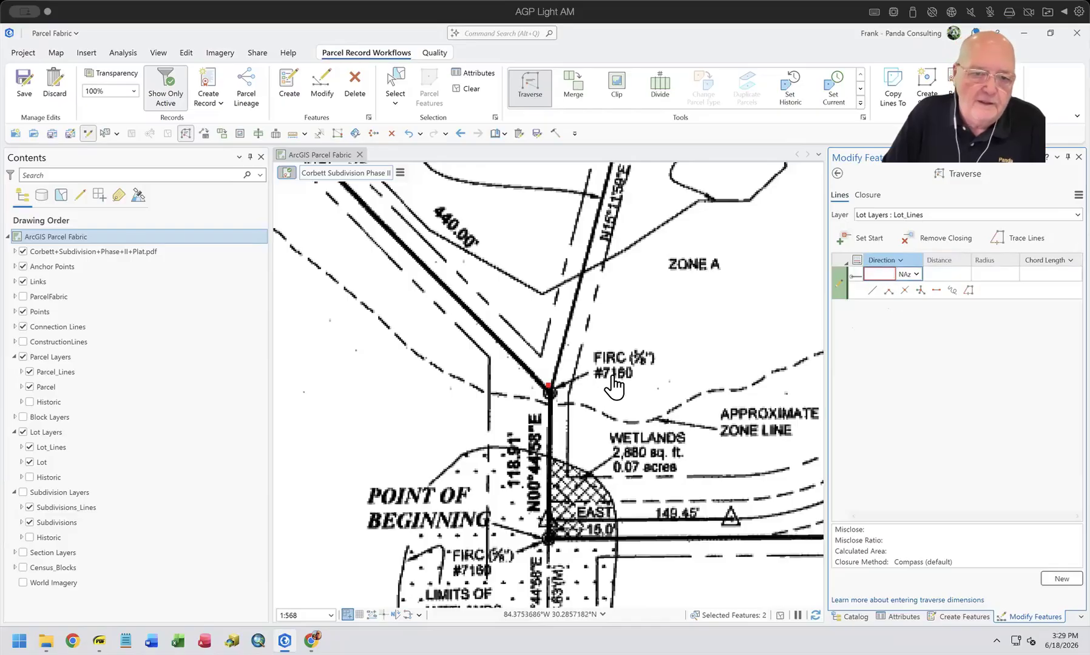
Enter 15°07'57" as the direction of the traverse's first course, along the interior lot line running northeast from the start corner
{"action": "left_click_drag", "start_coordinate": [666, 324], "coordinate": [579, 458]}
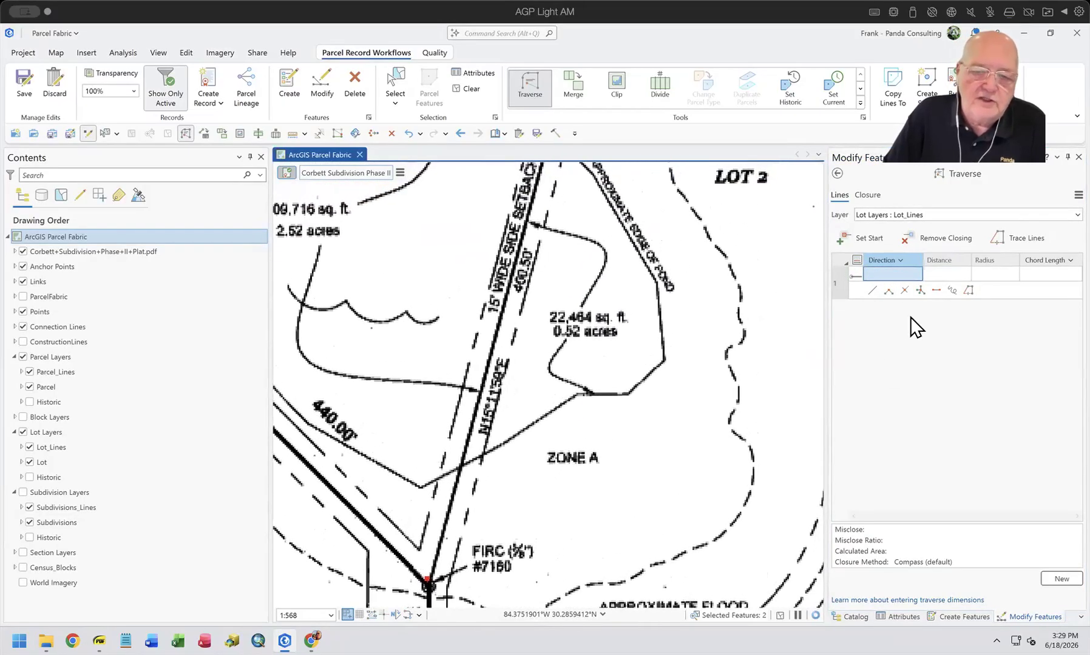
{"action": "left_click", "coordinate": [884, 277]}
{"action": "type", "text": "15.1"}
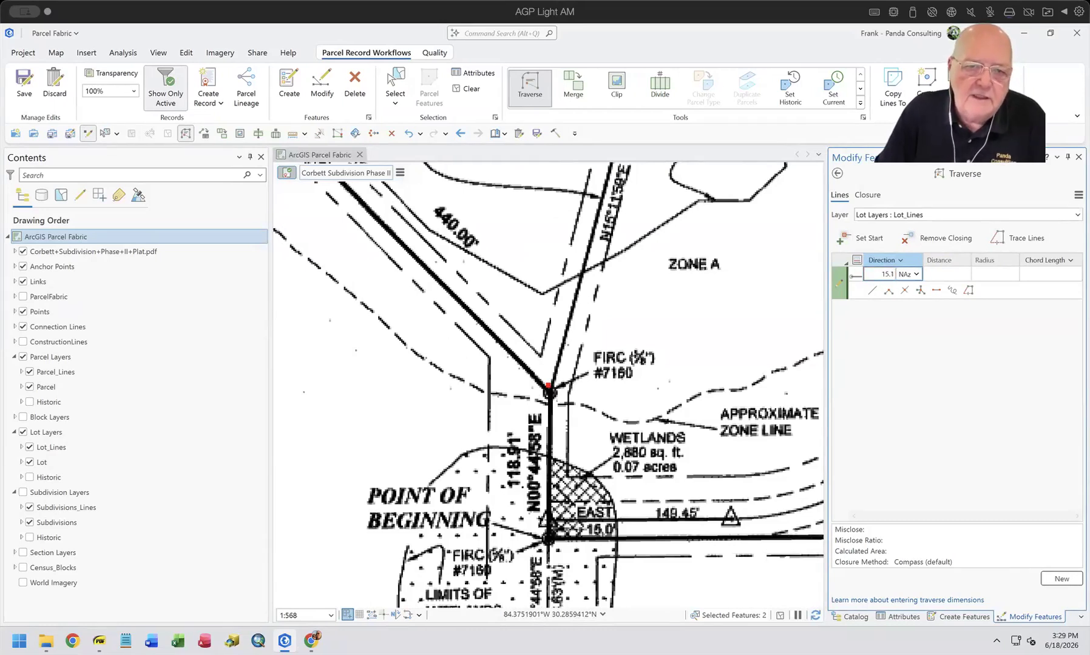
{"action": "type", "text": "159-1"}
{"action": "key", "text": "Tab"}
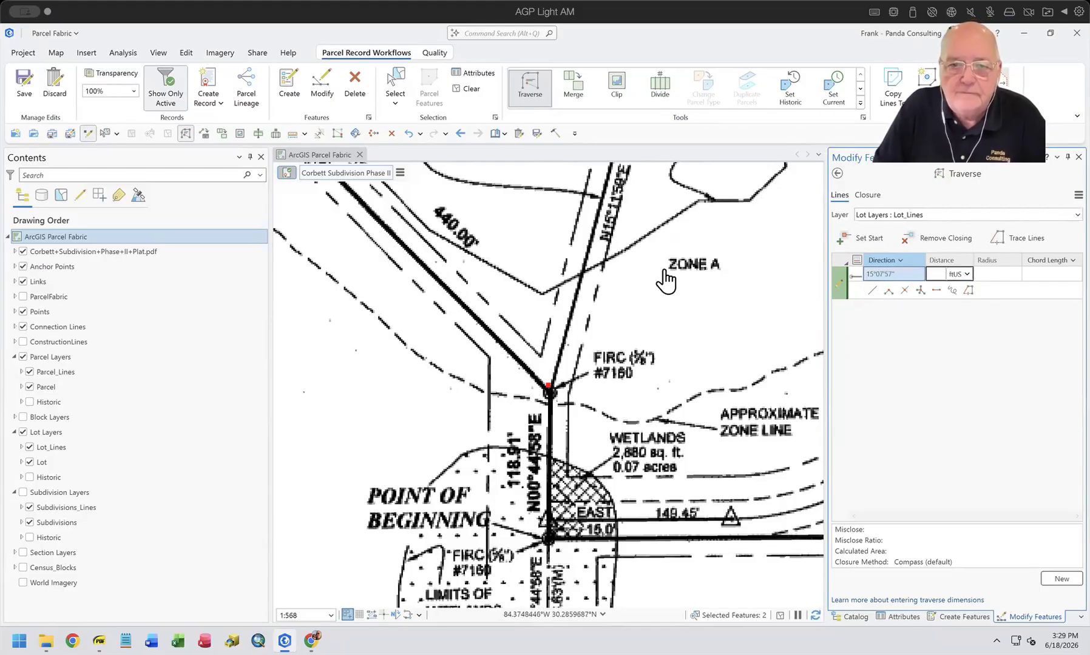
Switch the first traverse course's direction to quadrant bearing (QB) and correct its seconds to 59, as labelled along the interior lot line
{"action": "left_click_drag", "start_coordinate": [660, 252], "coordinate": [594, 354]}
{"action": "scroll", "coordinate": [555, 302], "scroll_direction": "up", "scroll_amount": 4}
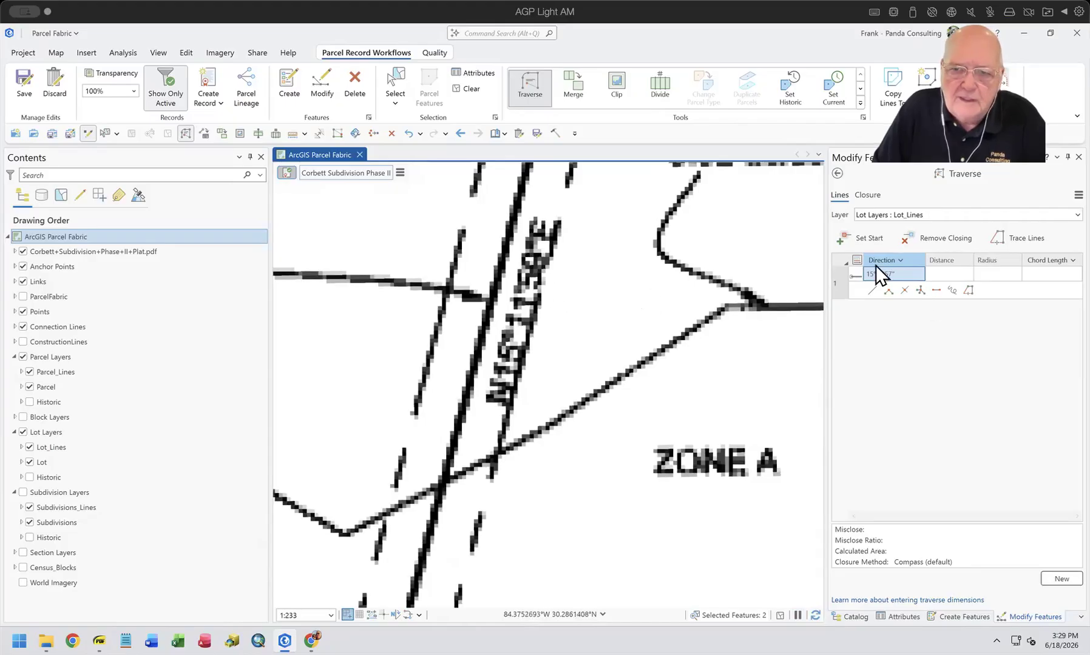
{"action": "left_click", "coordinate": [893, 274]}
{"action": "left_click", "coordinate": [918, 275]}
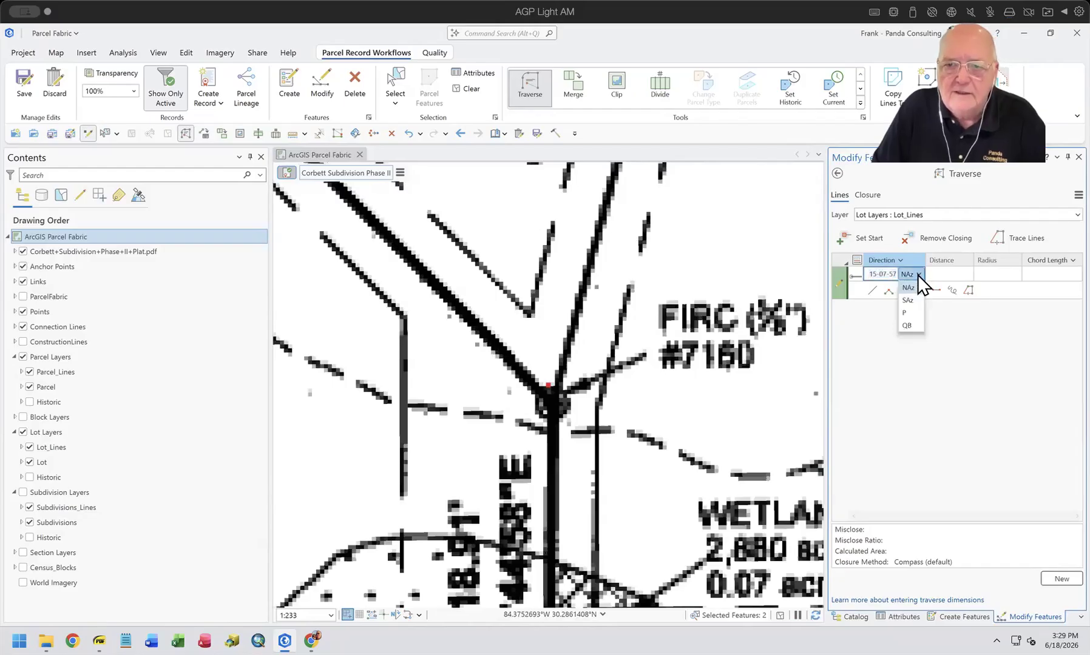
{"action": "left_click", "coordinate": [913, 326]}
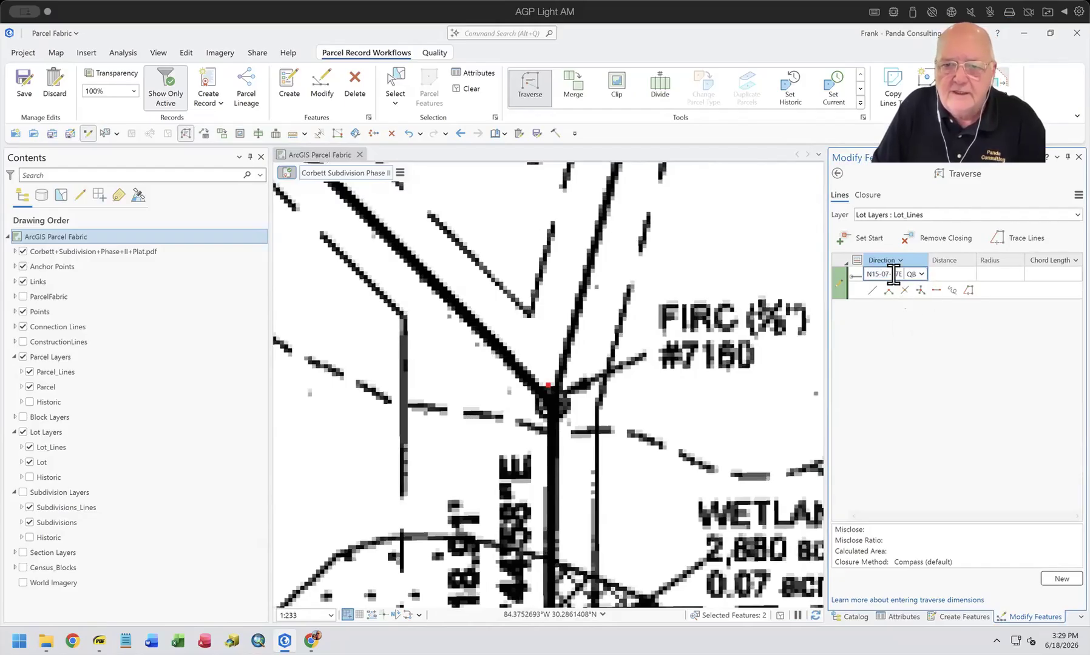
{"action": "key", "text": "BackSpace"}
{"action": "key", "text": "BackSpace"}
{"action": "type", "text": "9E"}
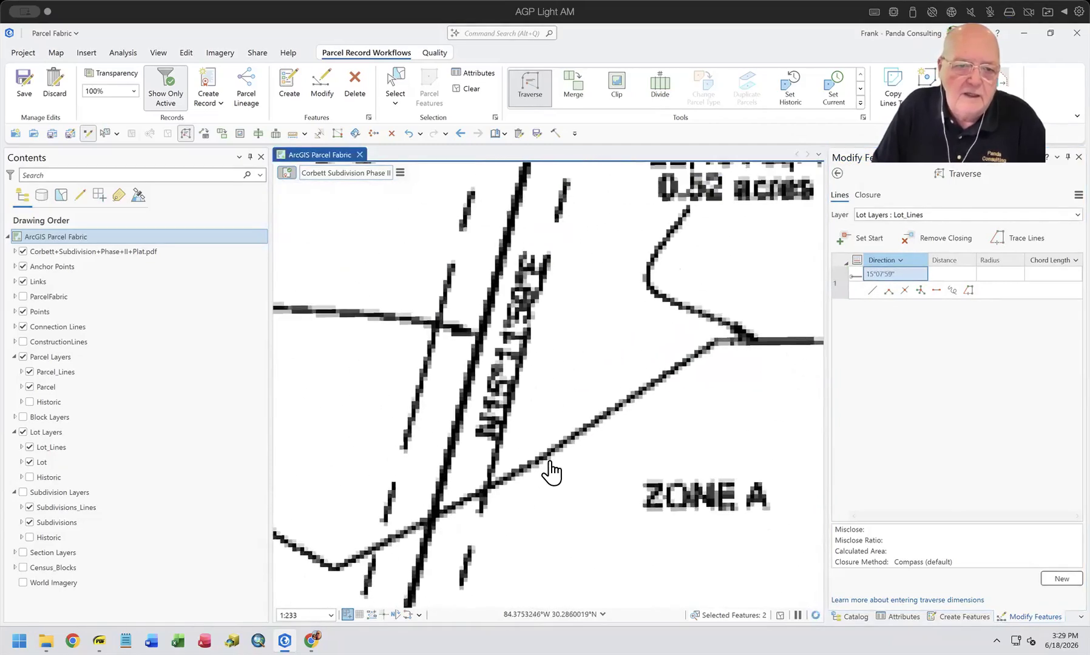
Correct the minutes of the first course's bearing to 11, so the direction is N15-11-59E as on the plat
{"action": "scroll", "coordinate": [537, 359], "scroll_direction": "up", "scroll_amount": 4}
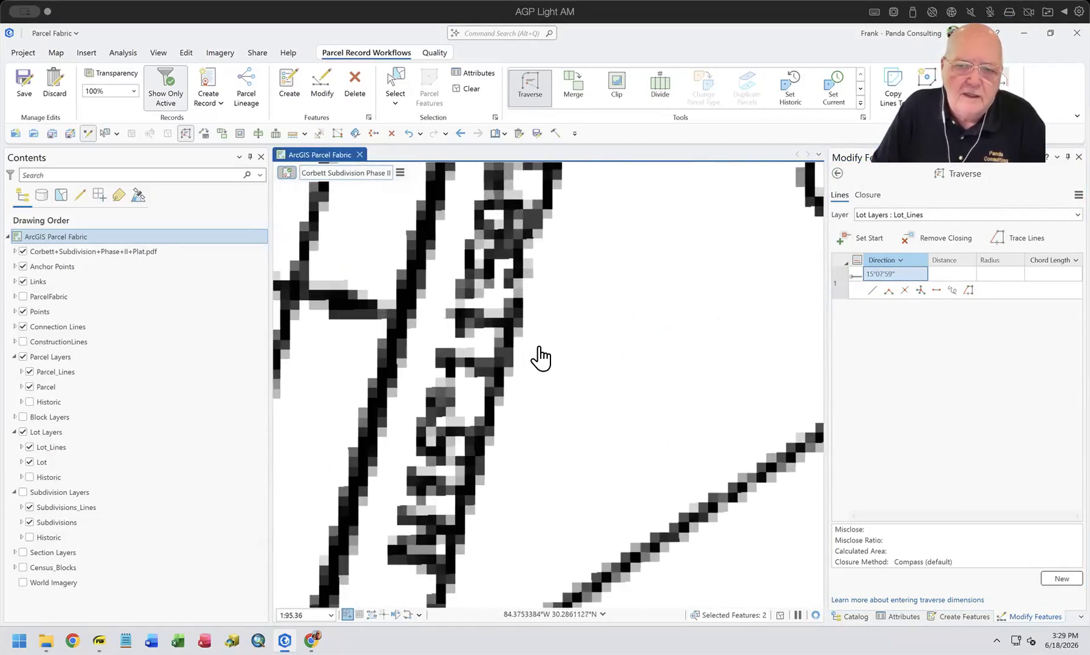
{"action": "key", "text": "Return"}
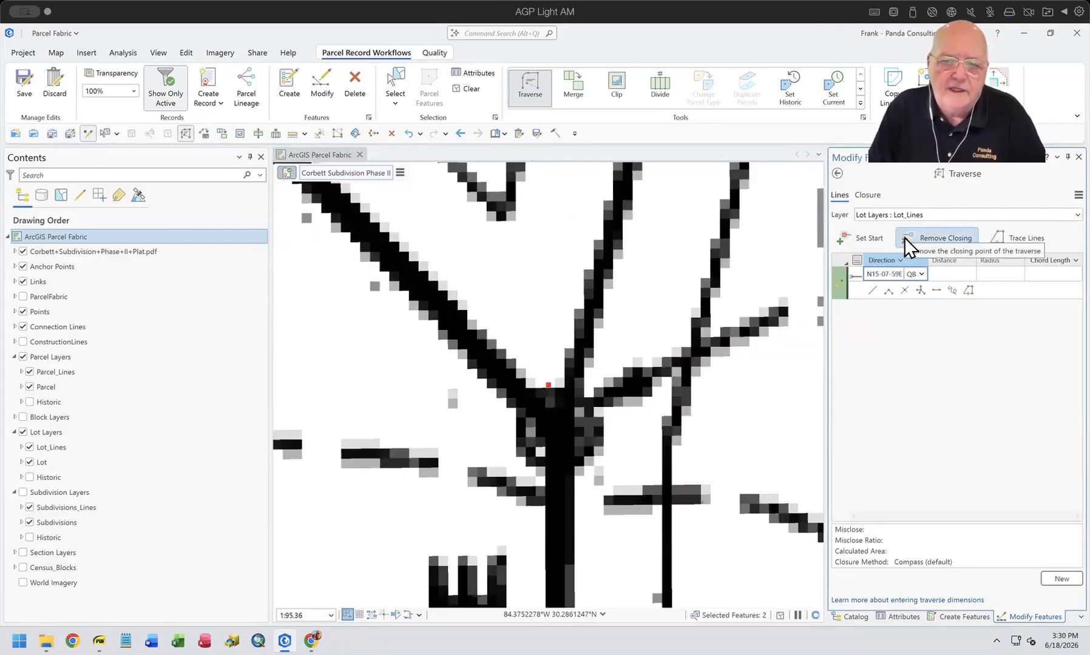
{"action": "type", "text": "11"}
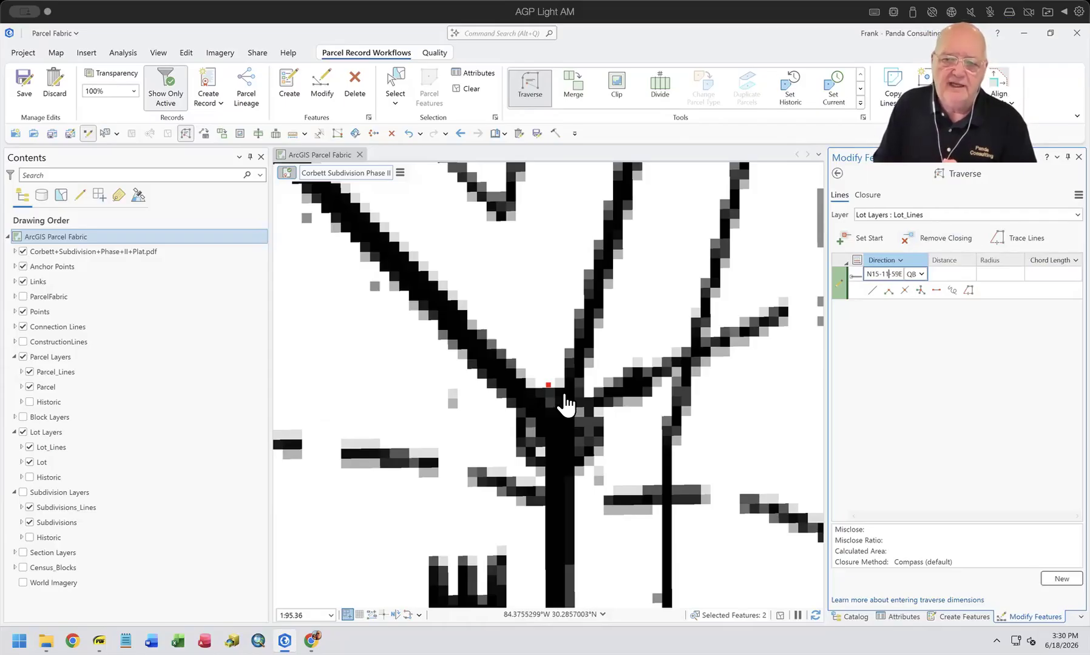
{"action": "scroll", "coordinate": [564, 404], "scroll_direction": "down", "scroll_amount": 5}
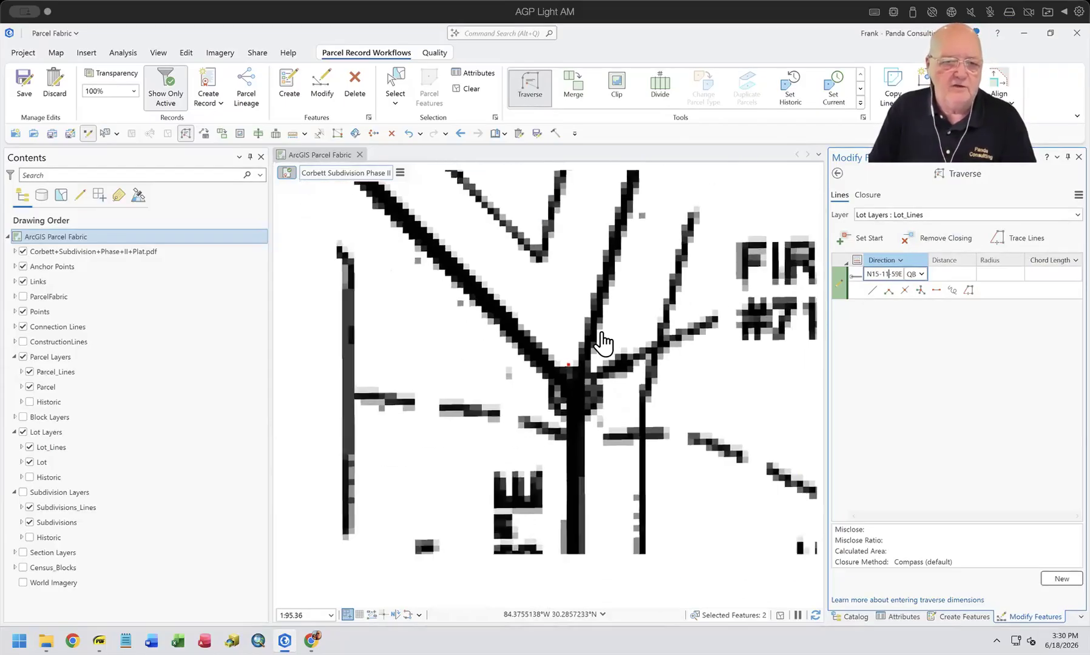
{"action": "key", "text": "Return"}
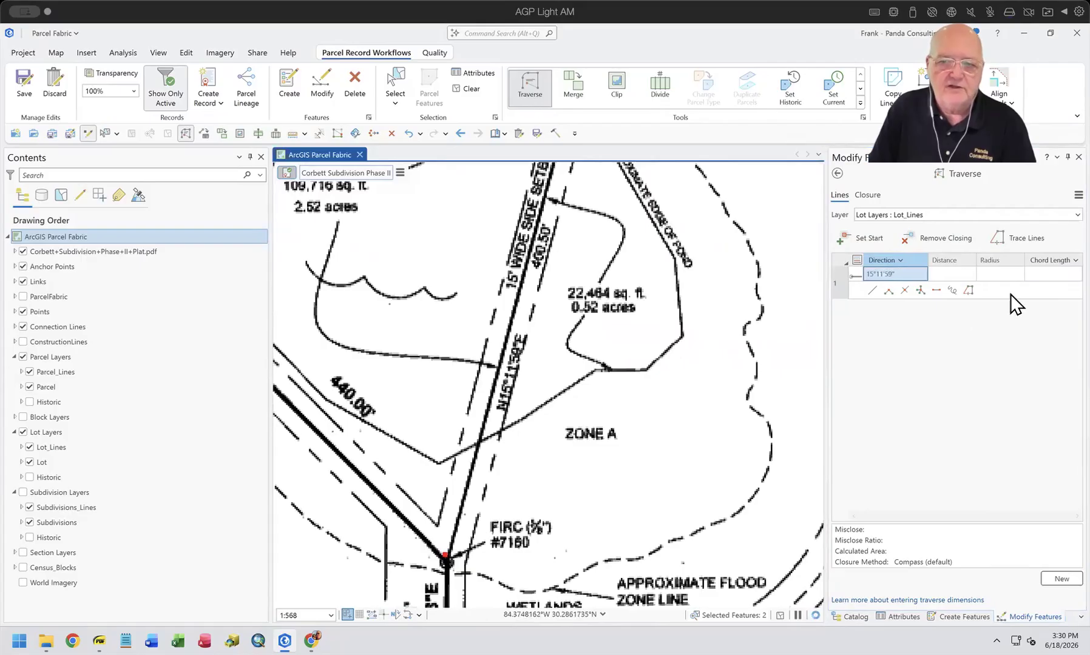
{"action": "left_click", "coordinate": [1078, 195]}
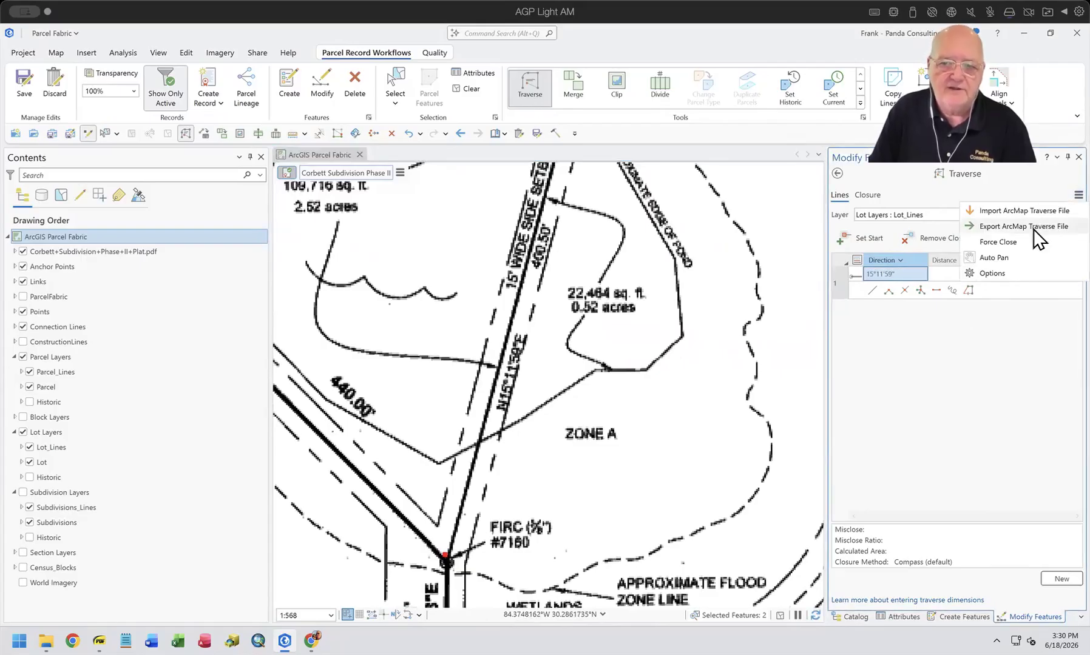
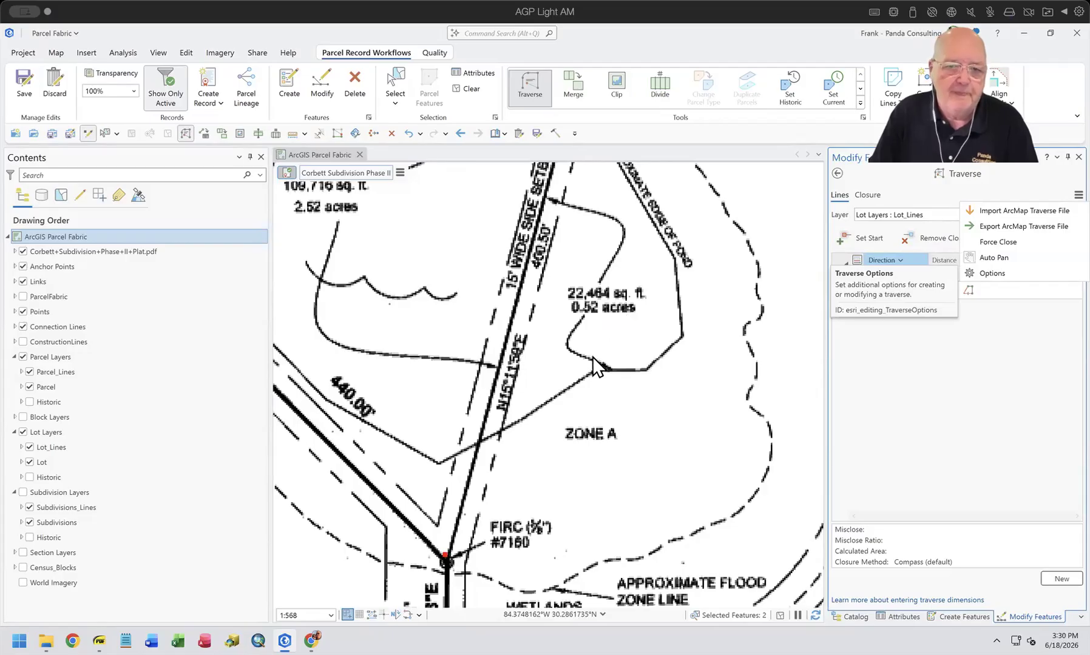
{"action": "left_click", "coordinate": [968, 379]}
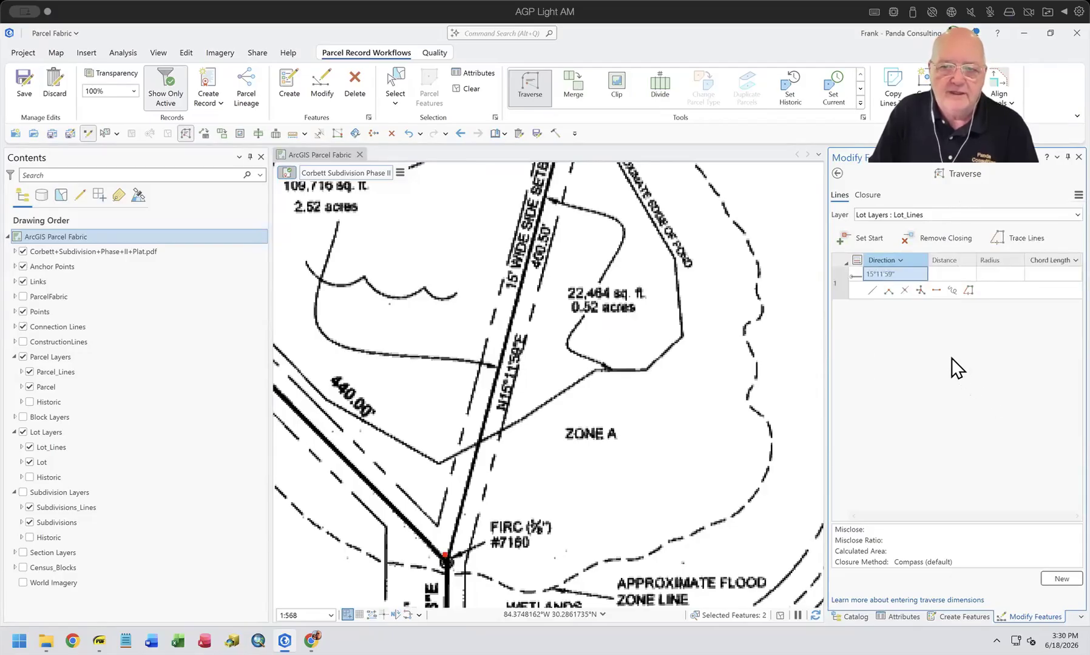
{"action": "left_click", "coordinate": [895, 274]}
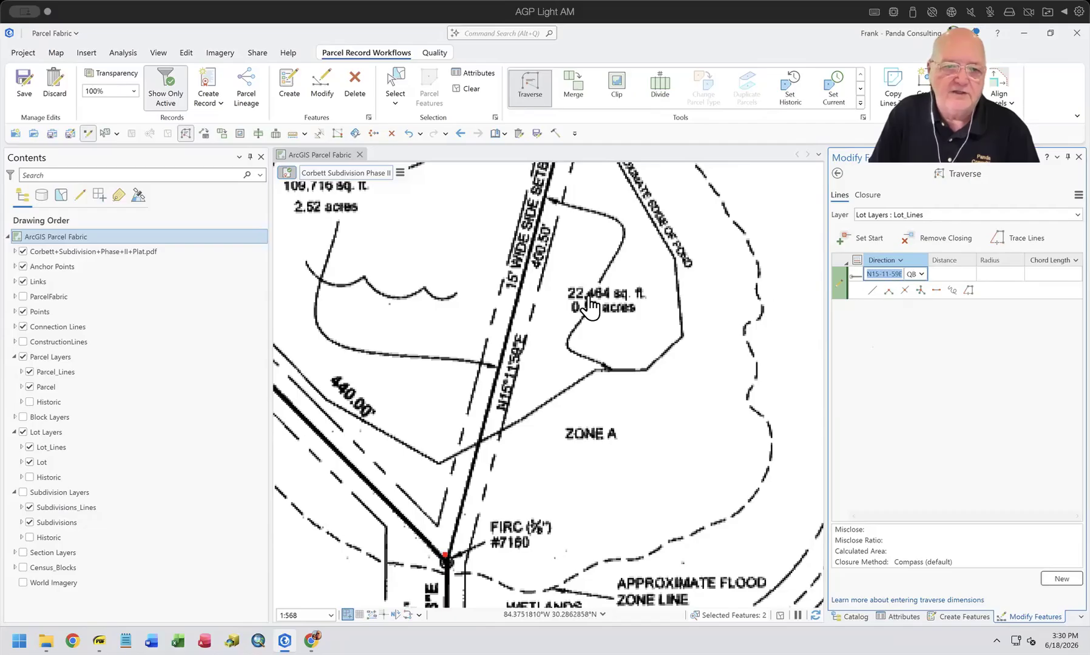
Set the first course's distance to 400.50 US feet and add the course to the traverse
{"action": "left_click", "coordinate": [959, 274]}
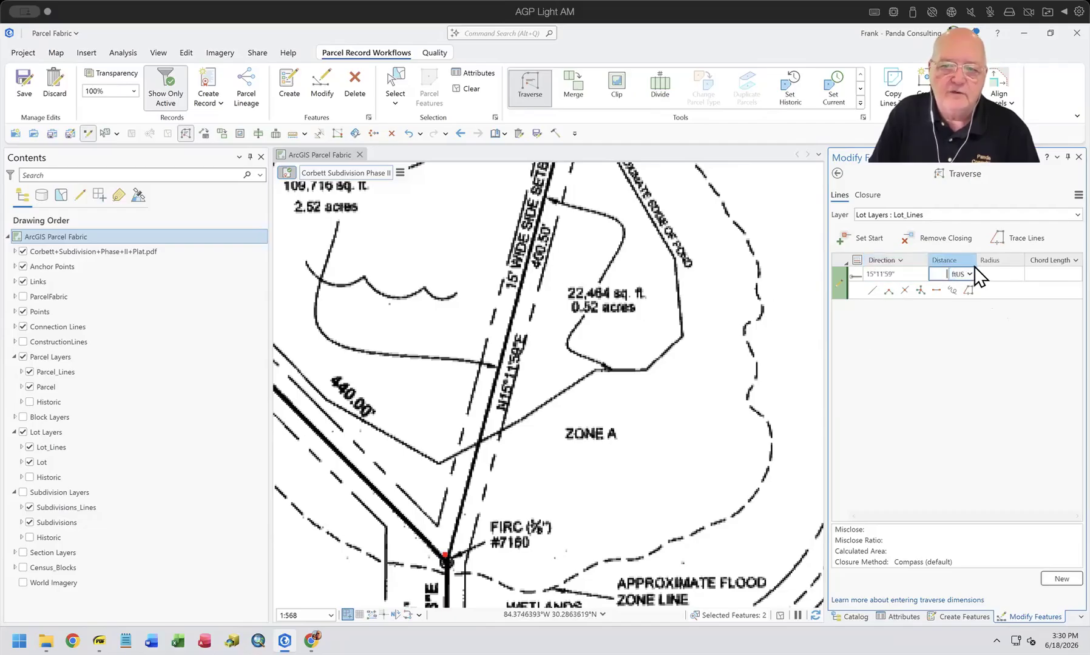
{"action": "type", "text": "10"}
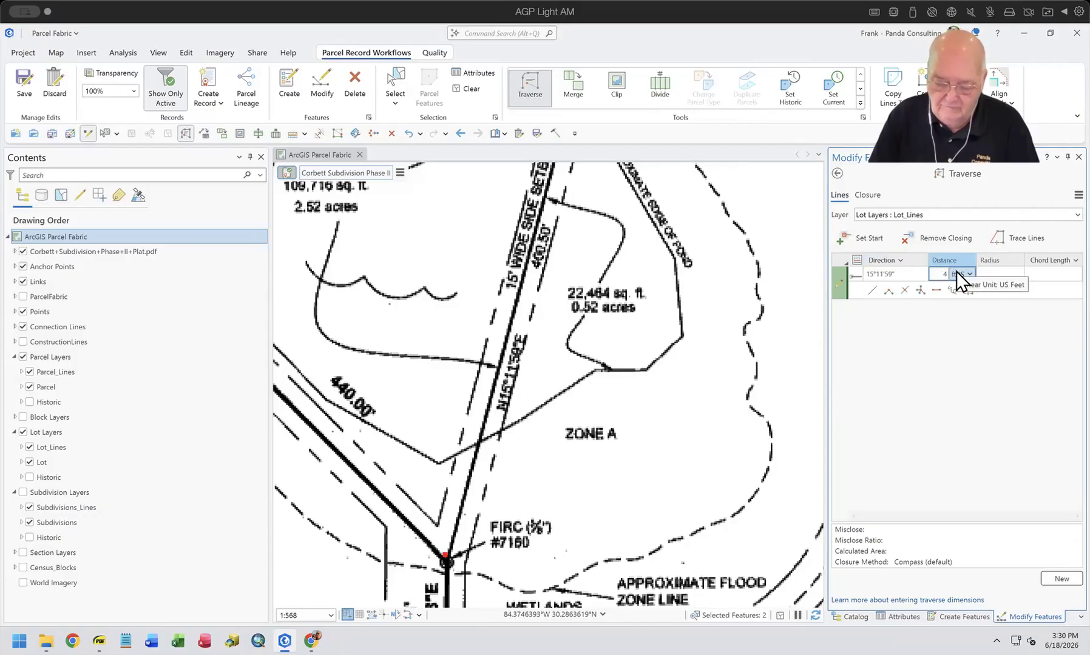
{"action": "type", "text": "0.50"}
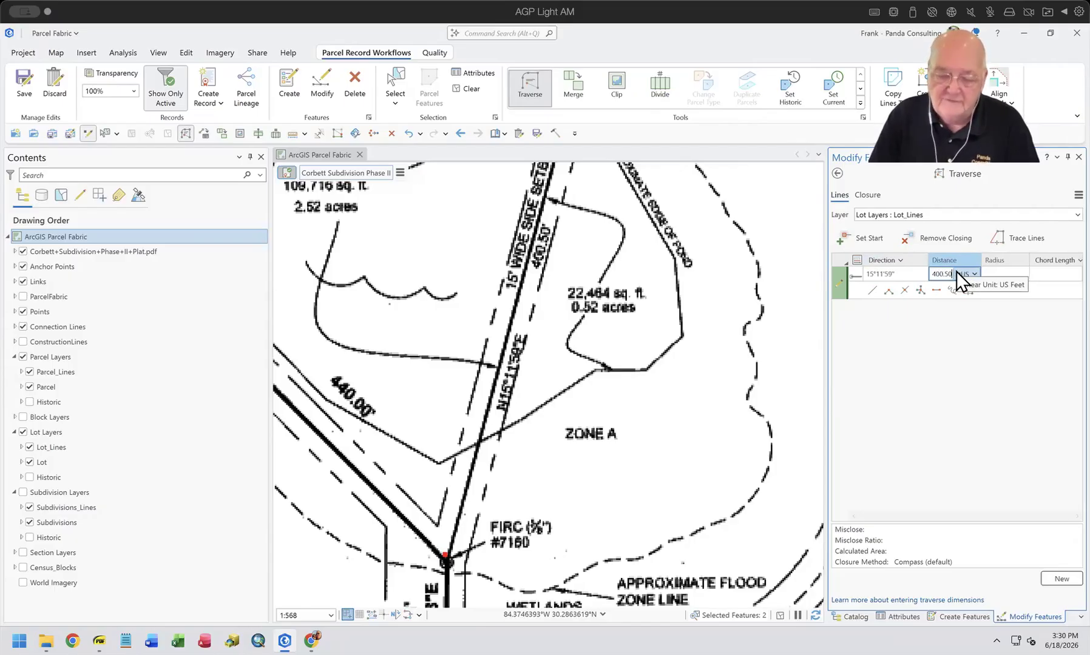
{"action": "key", "text": "Return"}
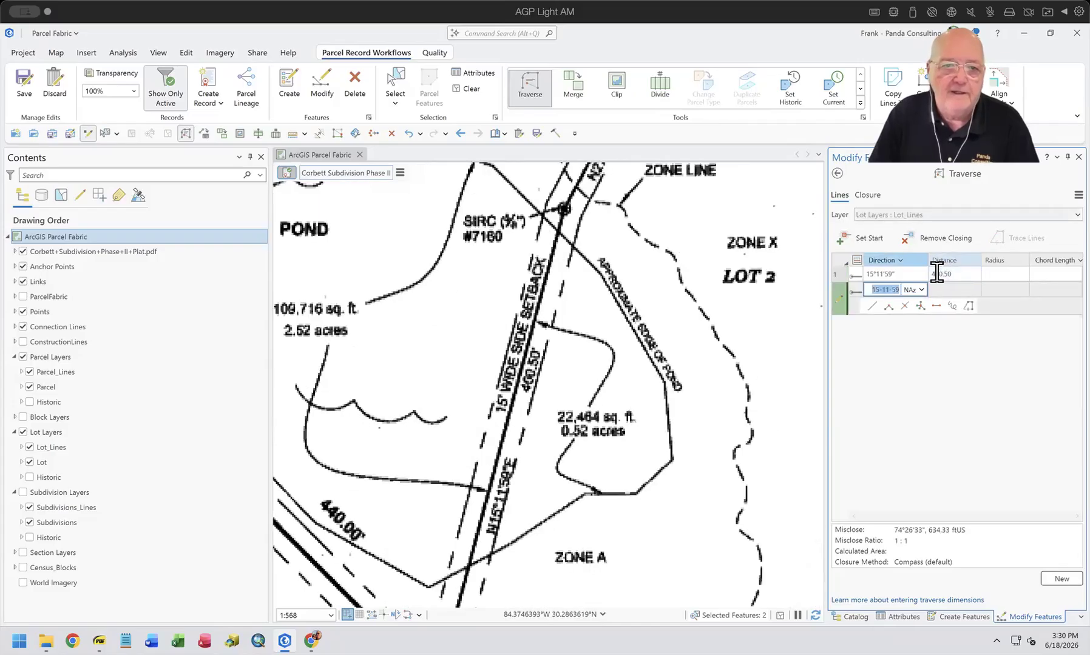
Enter 27.5545-1 as the direction of the second course, running northeast along the line between Lot 1 and Lot 2
{"action": "left_click_drag", "start_coordinate": [652, 239], "coordinate": [440, 554]}
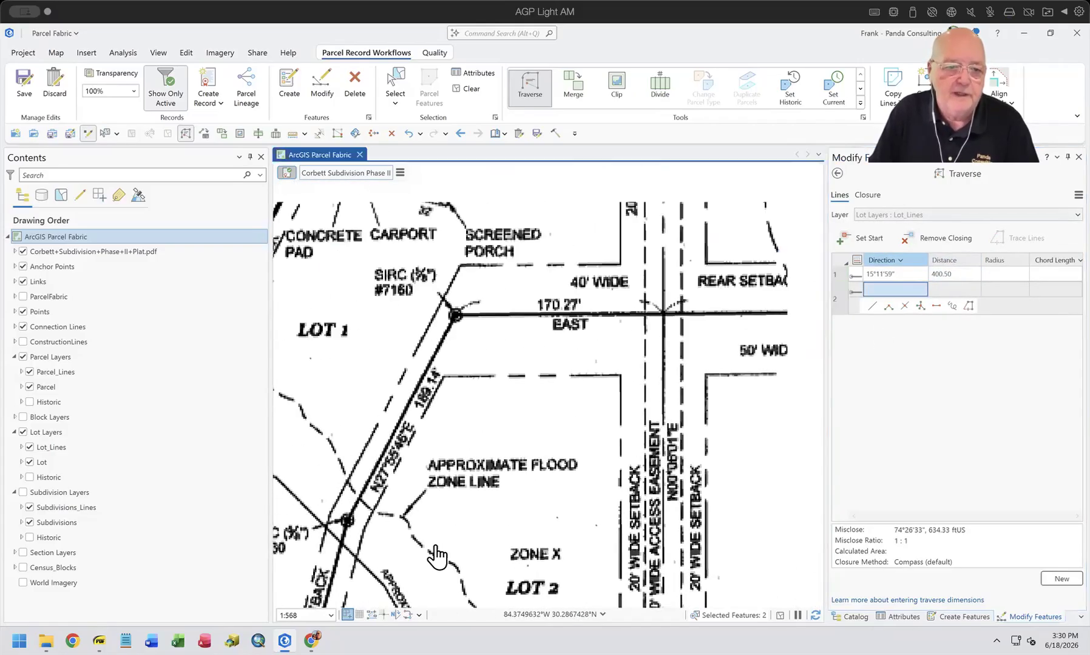
{"action": "left_click", "coordinate": [898, 286]}
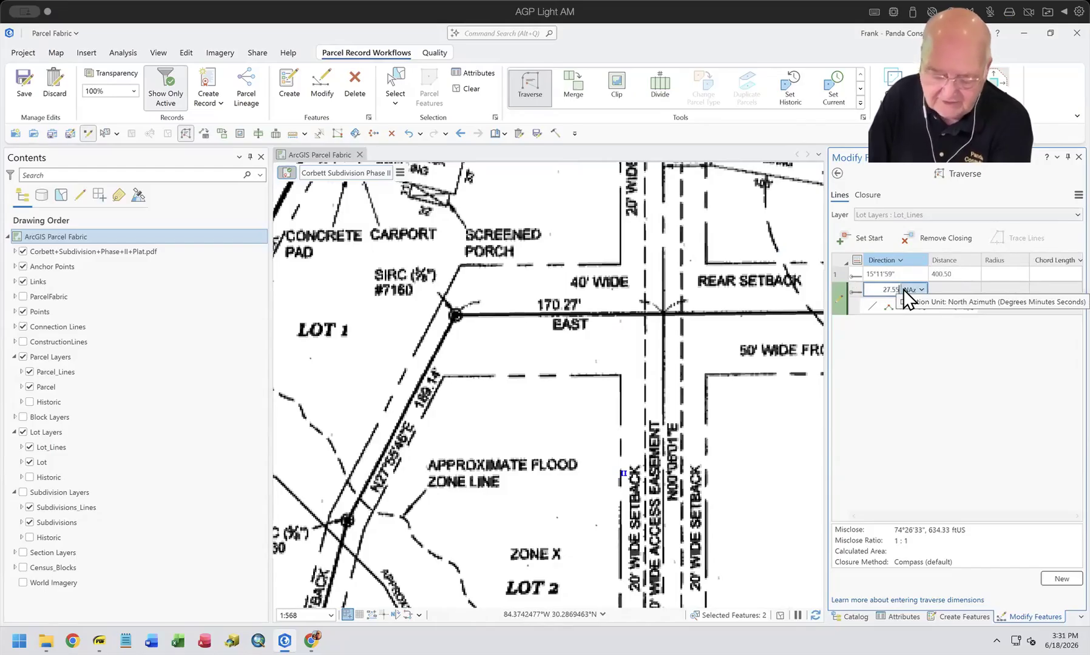
{"action": "type", "text": "27.5545-1"}
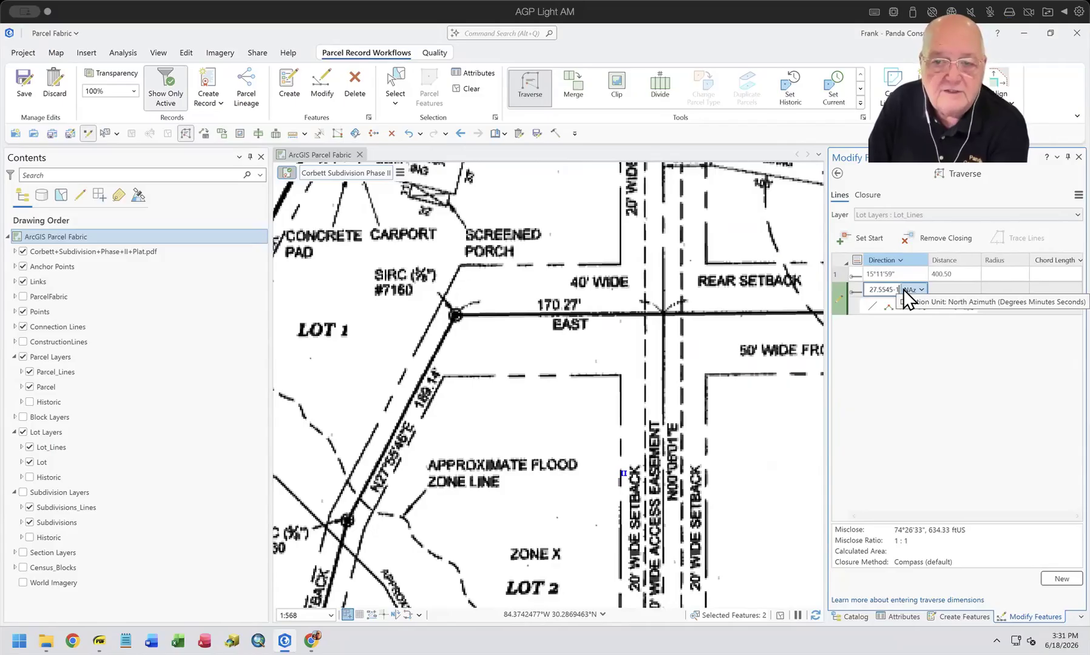
{"action": "key", "text": "Tab"}
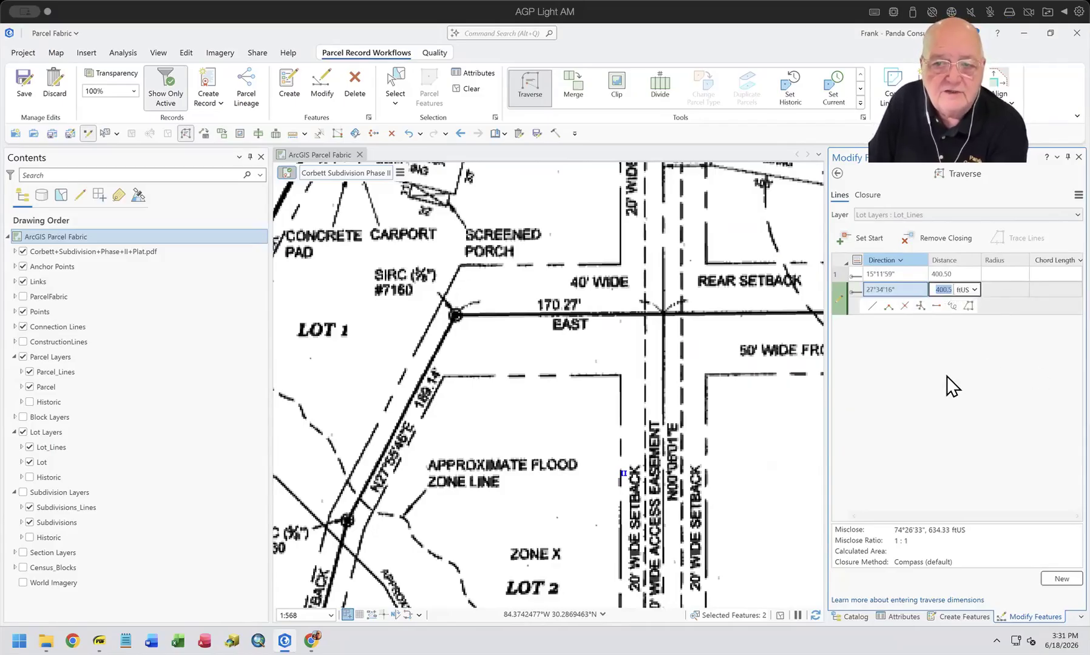
Select quadrant bearing (QB) as the direction unit for both the first and the second traverse course
{"action": "left_click", "coordinate": [910, 274]}
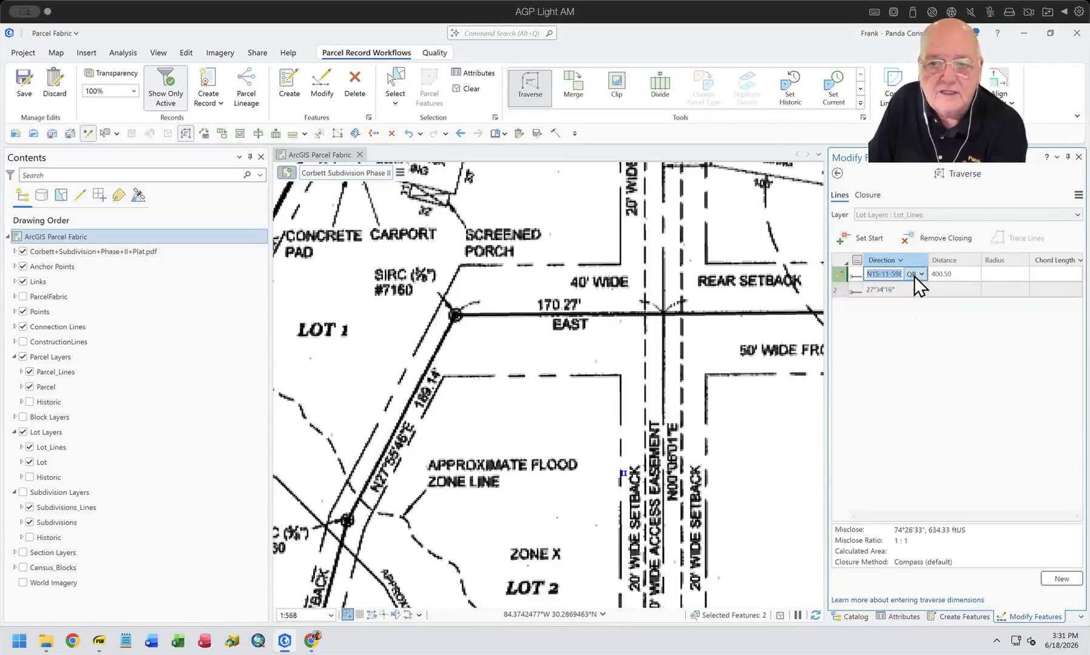
{"action": "left_click", "coordinate": [919, 274]}
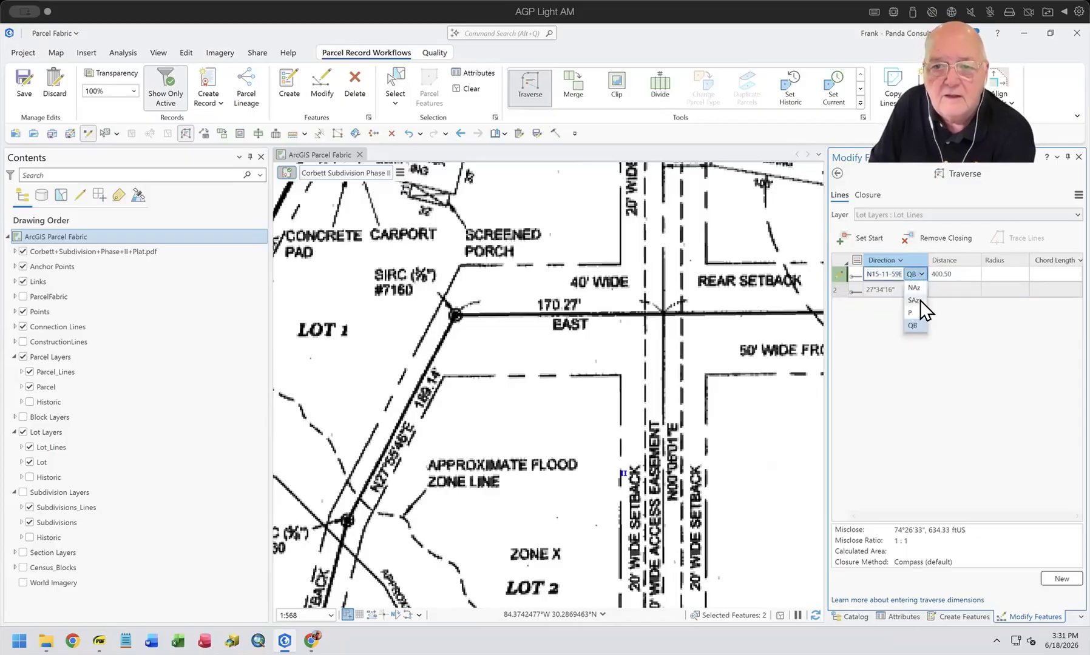
{"action": "left_click", "coordinate": [913, 329]}
{"action": "left_click", "coordinate": [915, 290]}
{"action": "left_click", "coordinate": [919, 289]}
{"action": "left_click", "coordinate": [913, 341]}
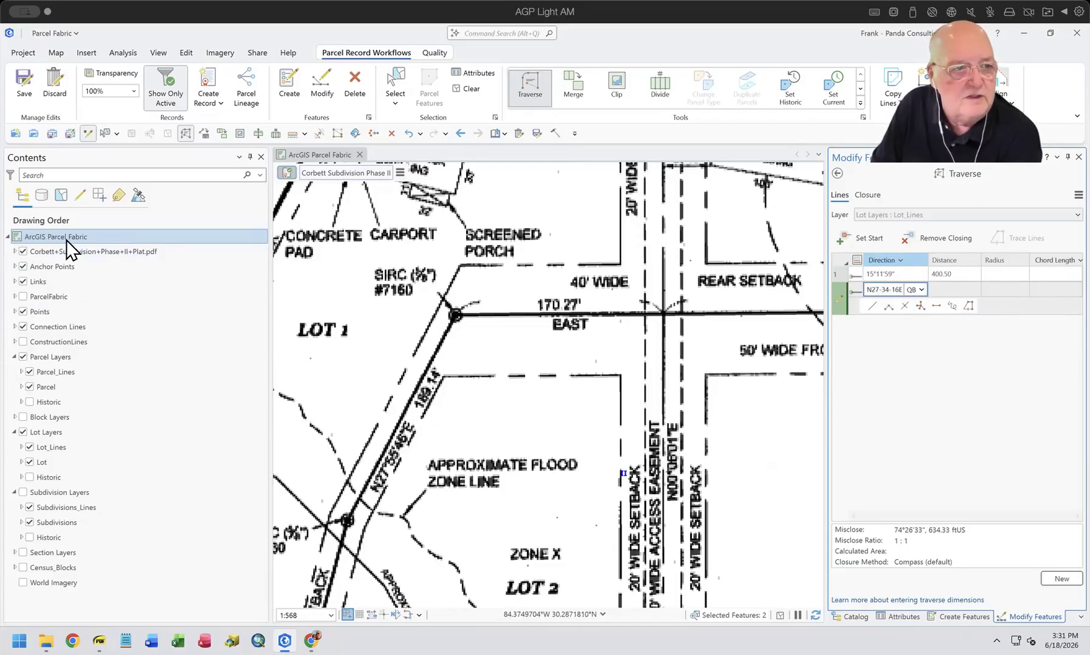
Set the project's default angular unit to Degrees Minutes Seconds and its default direction unit to Quadrant Bearing
{"action": "left_click", "coordinate": [19, 55]}
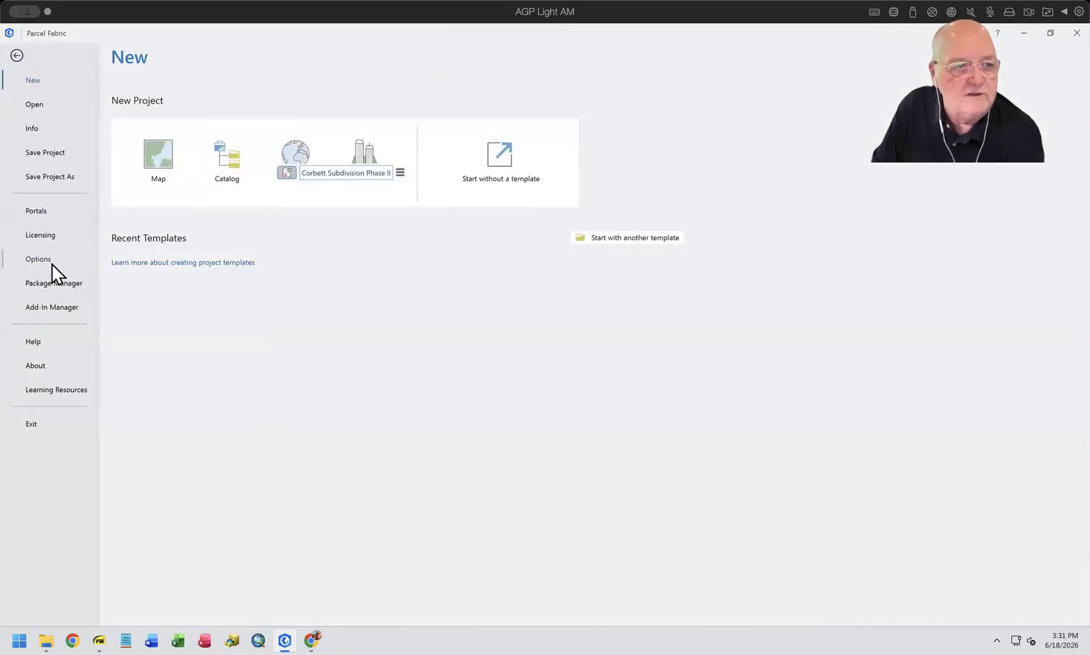
{"action": "left_click", "coordinate": [52, 264]}
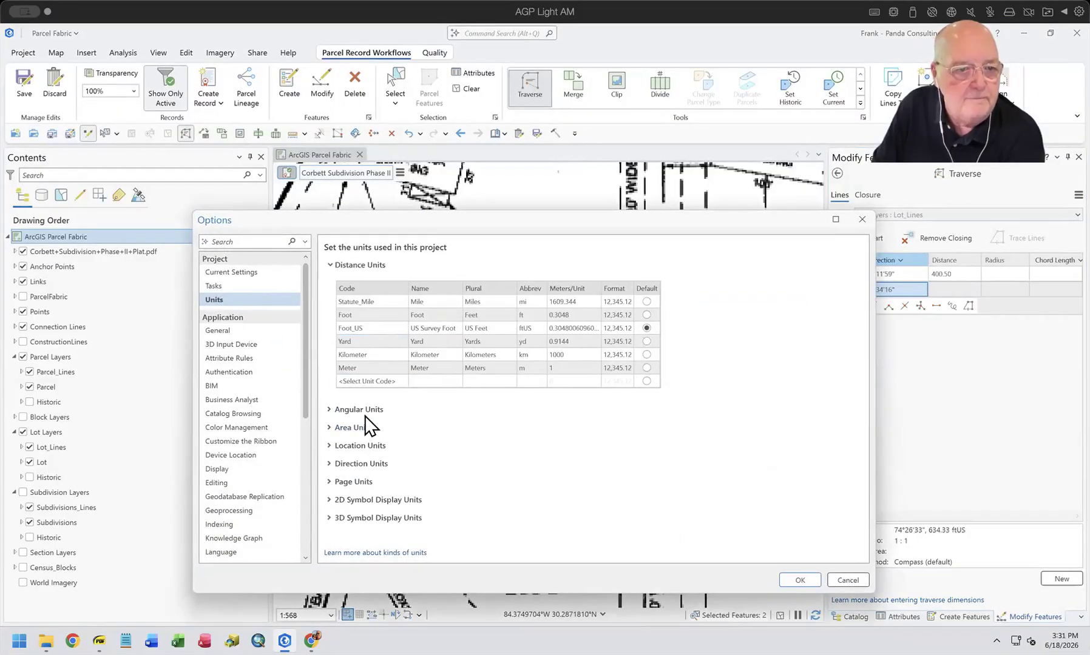
{"action": "left_click", "coordinate": [365, 414]}
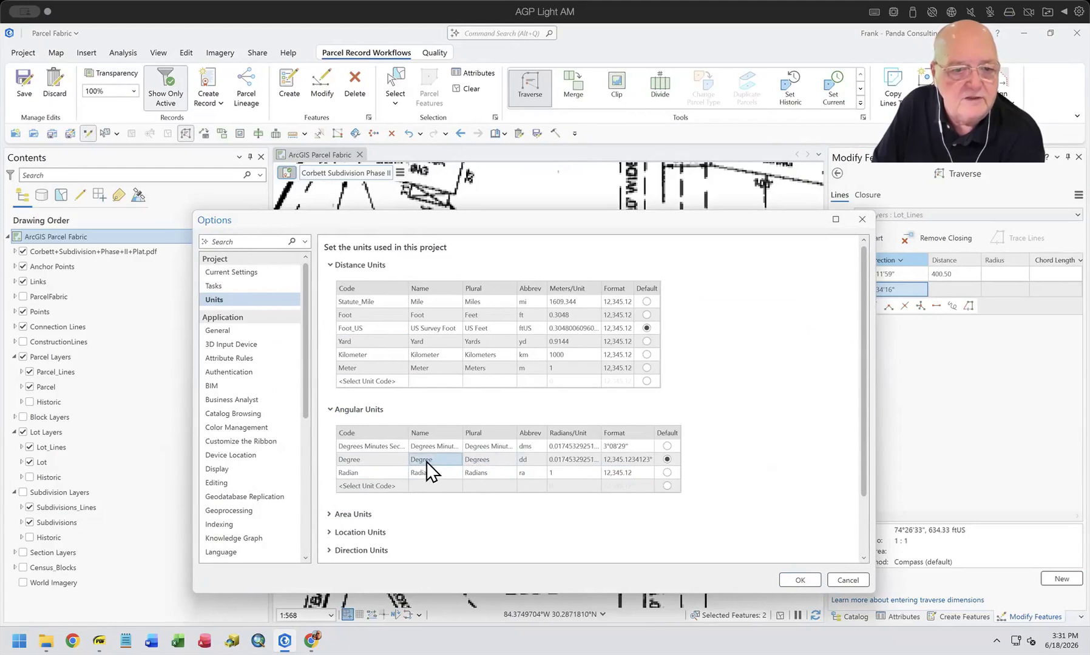
{"action": "left_click", "coordinate": [666, 446]}
{"action": "left_click", "coordinate": [377, 549]}
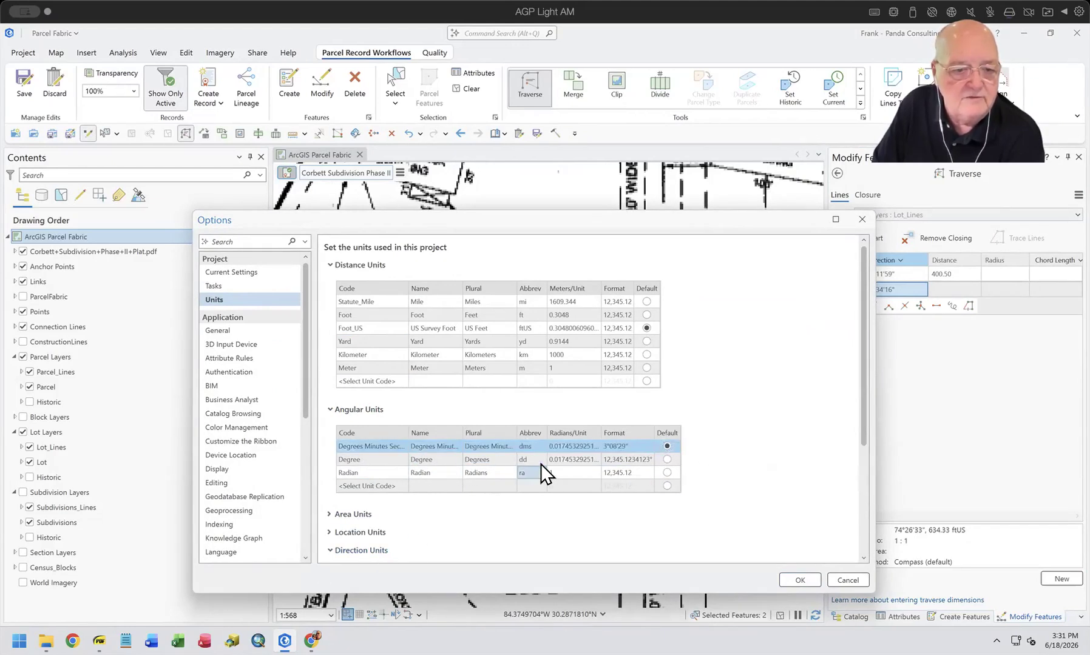
{"action": "scroll", "coordinate": [541, 462], "scroll_direction": "down", "scroll_amount": 3}
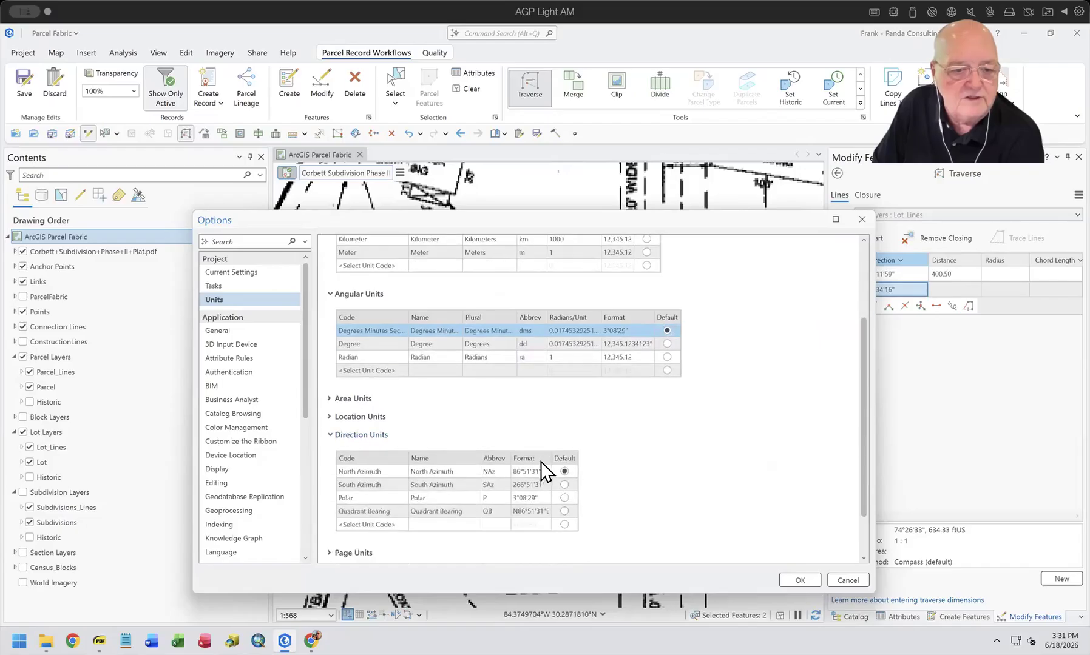
{"action": "left_click", "coordinate": [564, 512]}
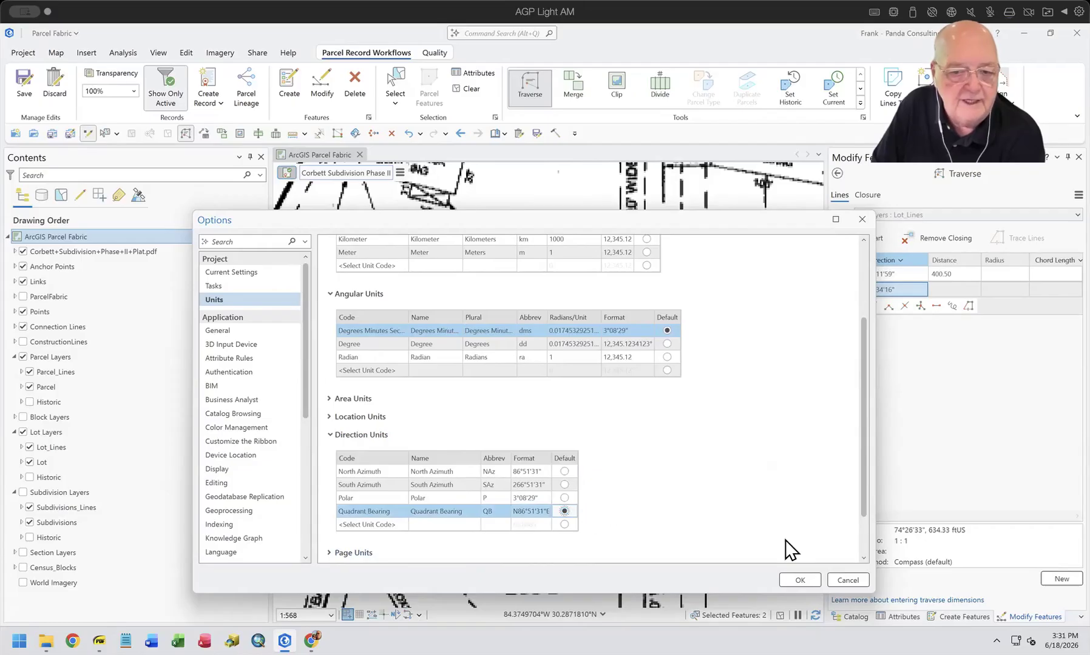
{"action": "left_click", "coordinate": [795, 581]}
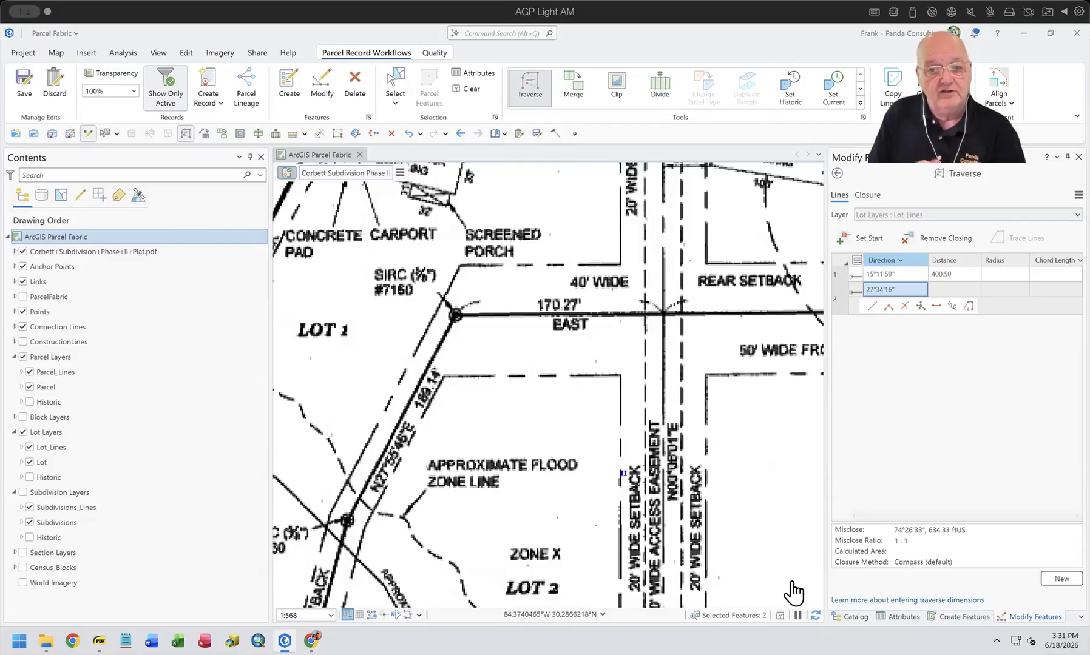
Check the direction units of both traverse courses and reselect quadrant bearing (QB) for the first one
{"action": "left_click", "coordinate": [914, 273]}
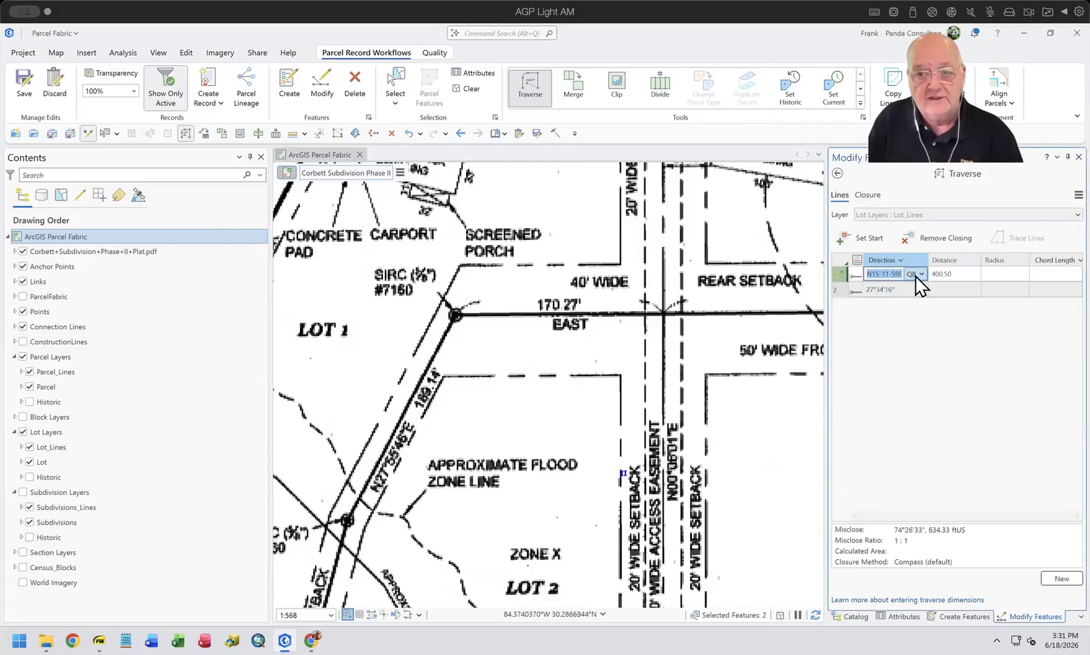
{"action": "left_click", "coordinate": [916, 285]}
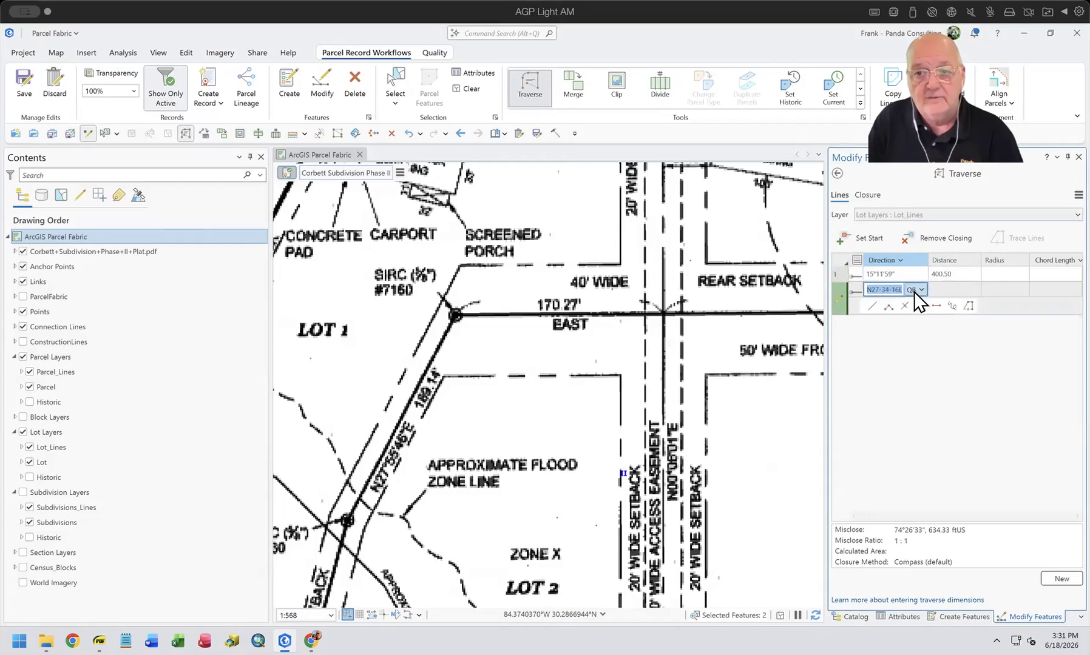
{"action": "left_click", "coordinate": [914, 273]}
{"action": "left_click", "coordinate": [920, 273]}
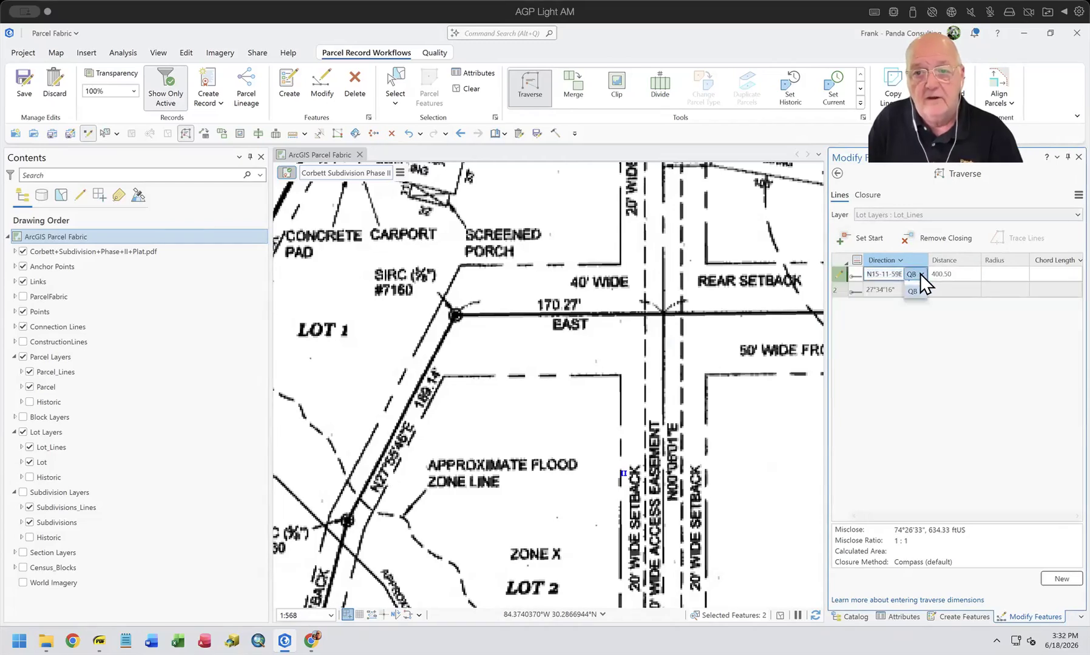
{"action": "left_click", "coordinate": [913, 326]}
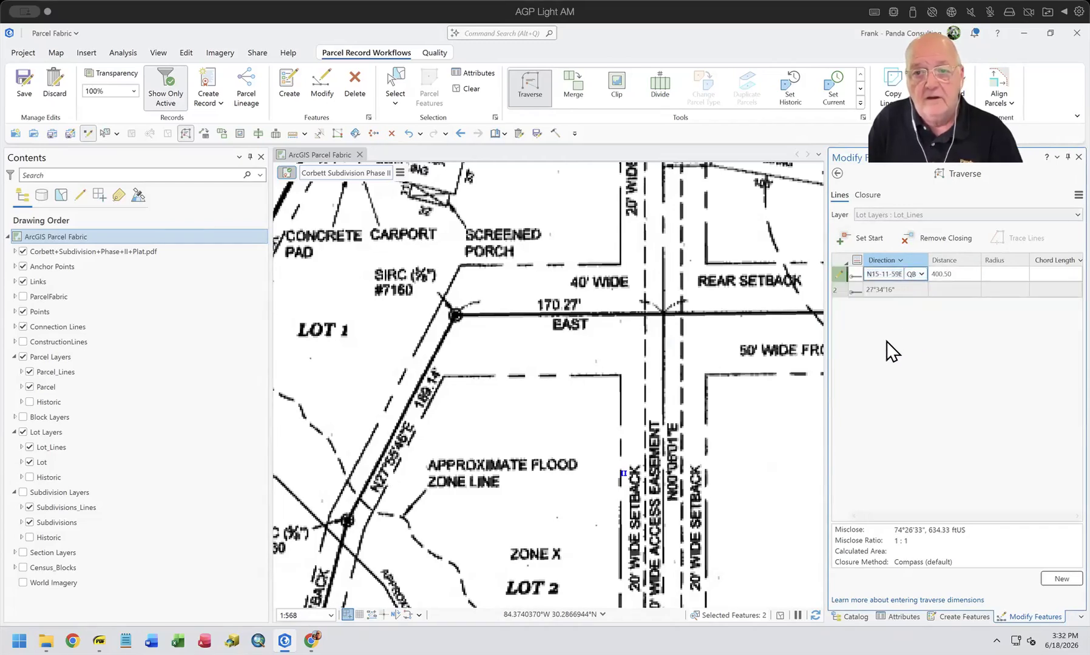
Compare the direction entries of the first and second traverse courses
{"action": "left_click", "coordinate": [898, 289]}
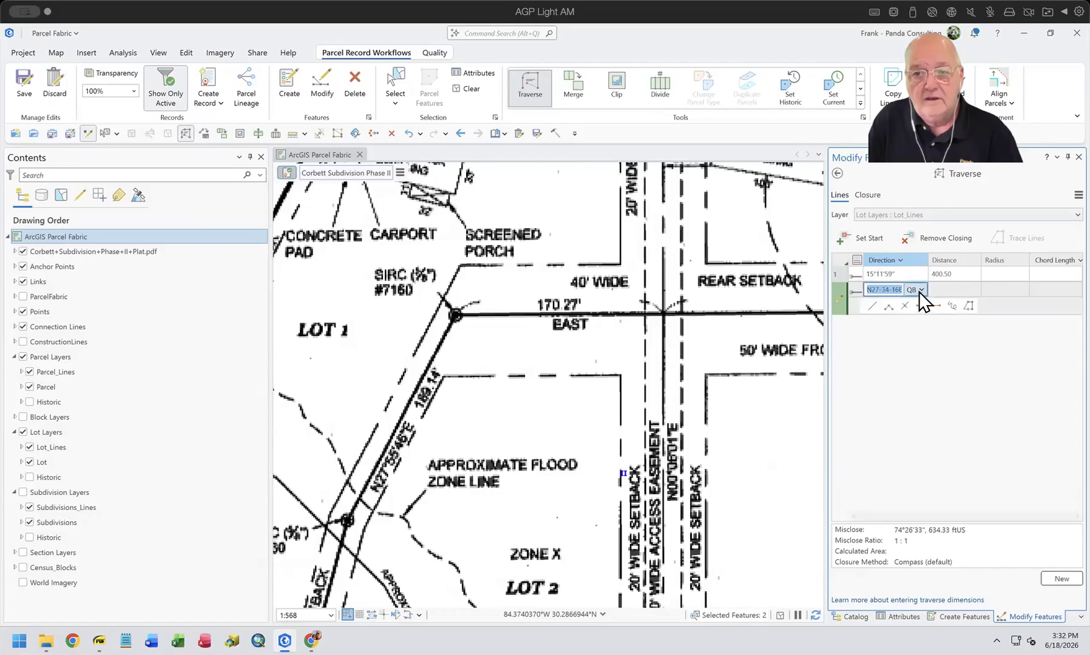
{"action": "left_click", "coordinate": [898, 273]}
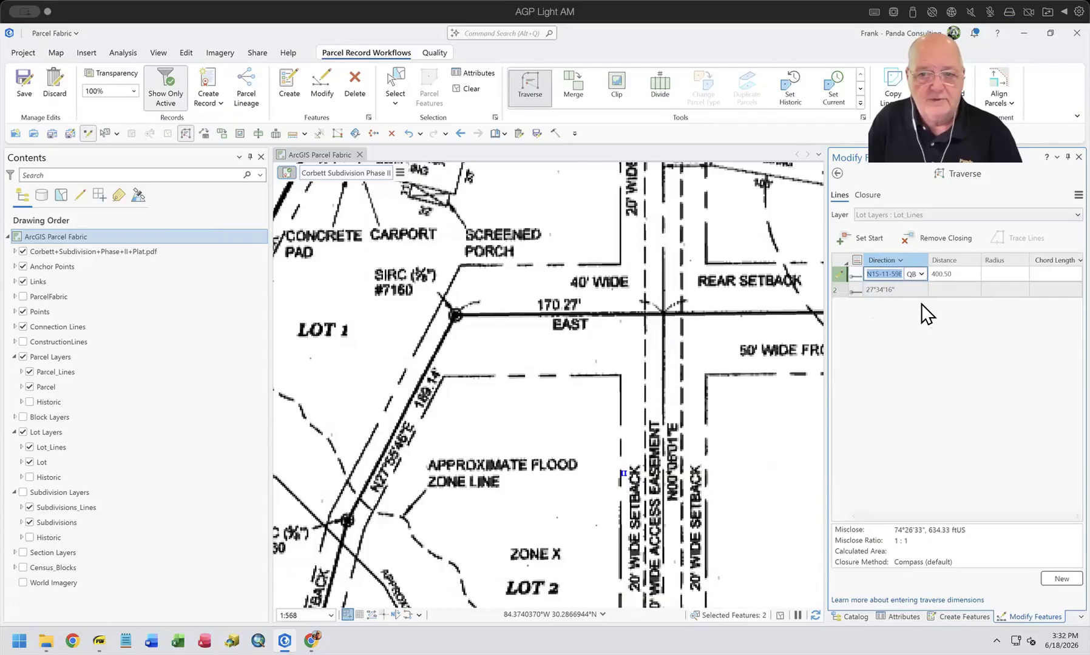
{"action": "left_click", "coordinate": [907, 291]}
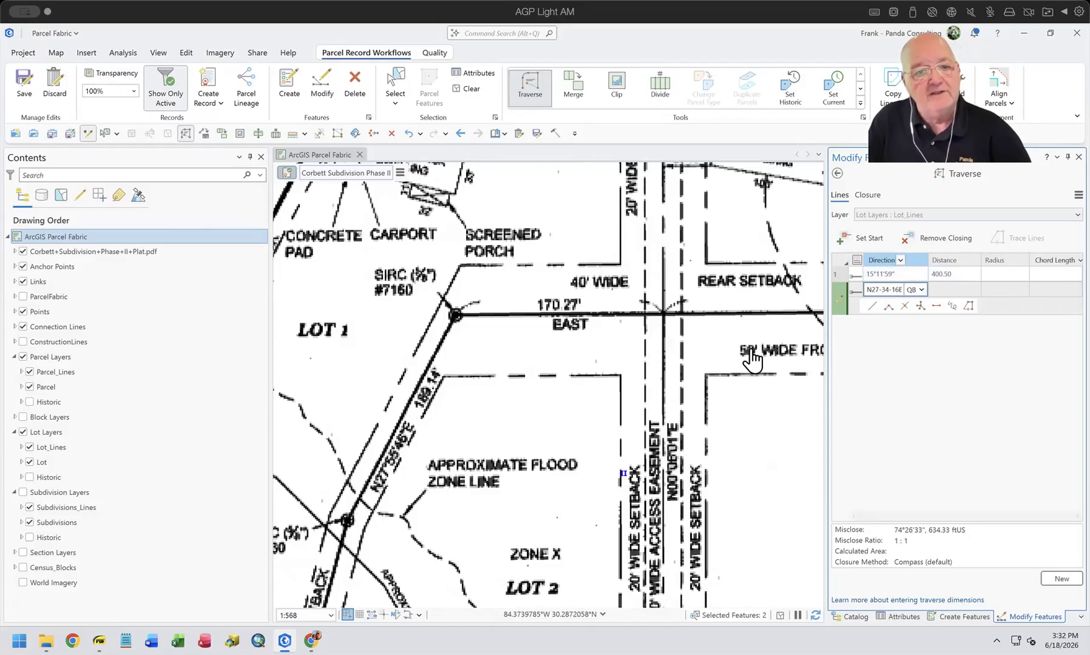
Discard the current traverse, hide the plat PDF and start a fresh traverse at the FIRC #7160 corner above the point of beginning
{"action": "scroll", "coordinate": [712, 369], "scroll_direction": "down", "scroll_amount": 4}
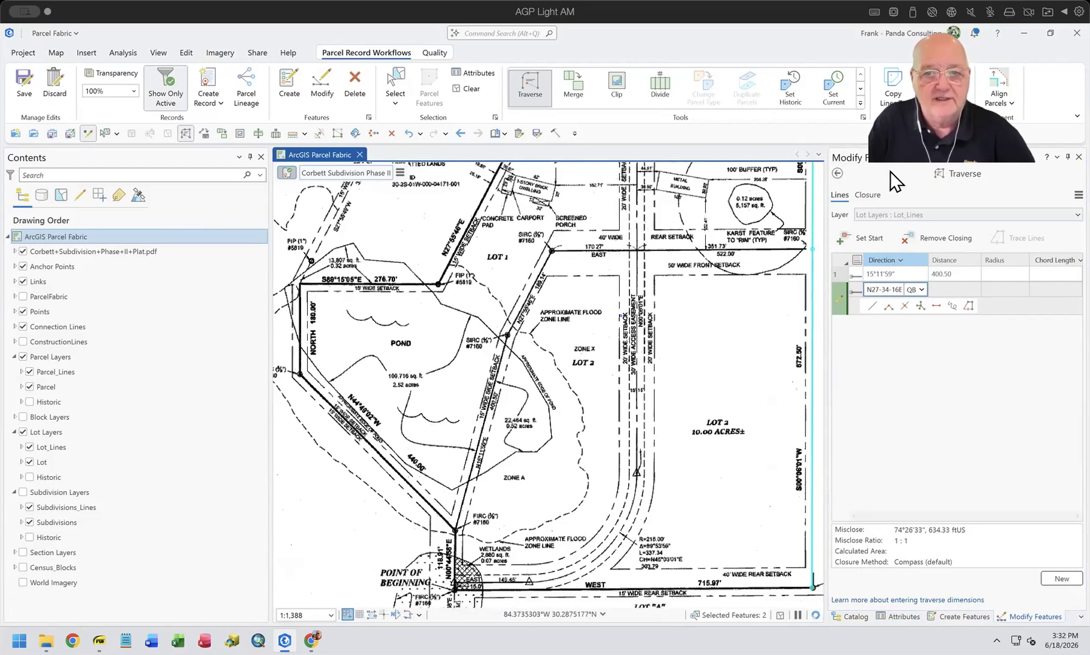
{"action": "left_click", "coordinate": [837, 174]}
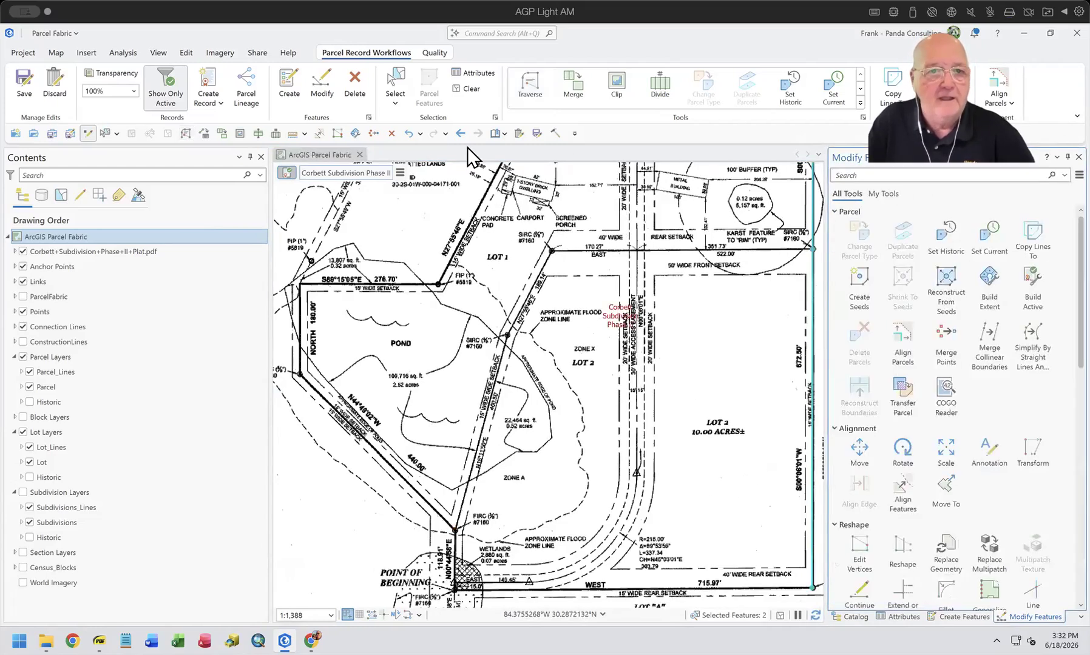
{"action": "left_click", "coordinate": [531, 74]}
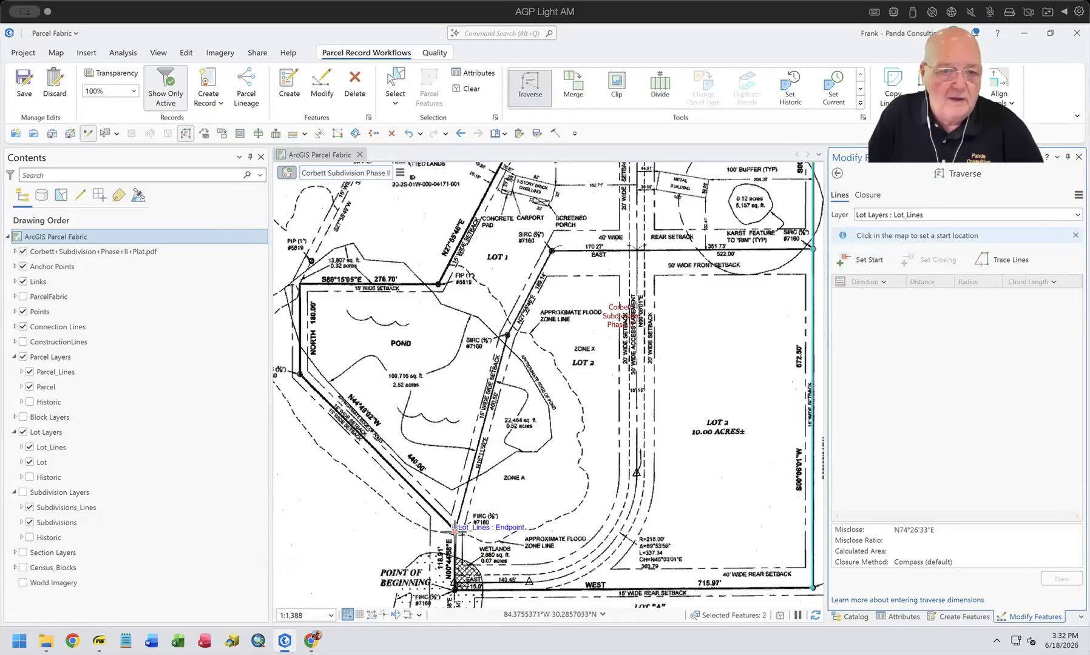
{"action": "left_click", "coordinate": [23, 252]}
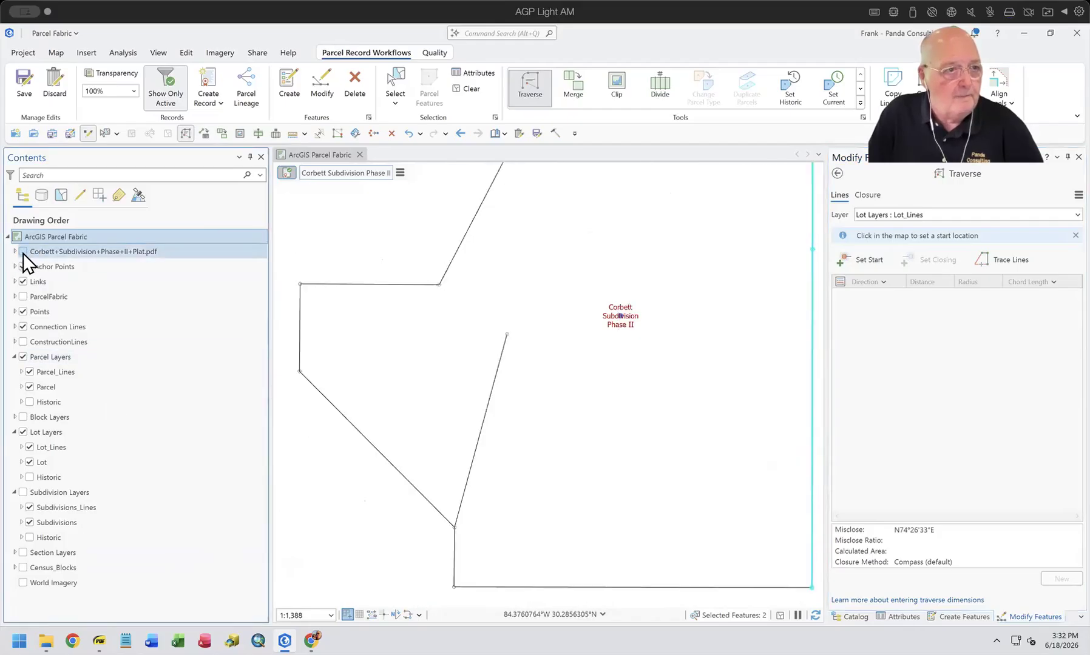
{"action": "left_click", "coordinate": [454, 527]}
Set the traverse's closing point at the division point on the east line and choose Lot Layers : Lot_Lines as its layer
{"action": "left_click", "coordinate": [940, 236]}
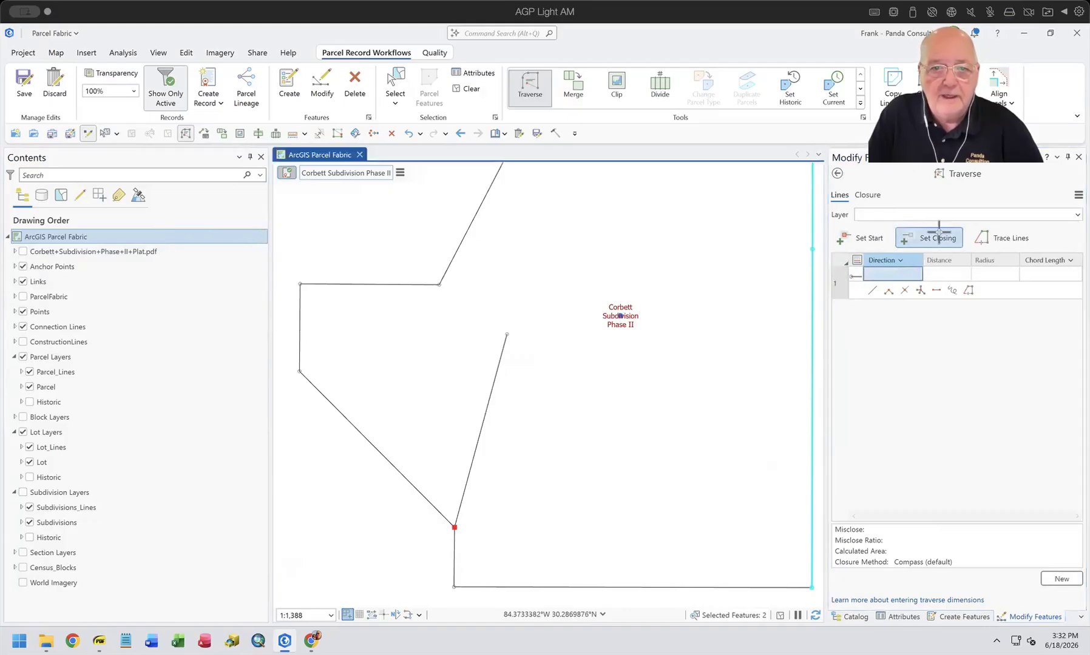
{"action": "left_click", "coordinate": [812, 249]}
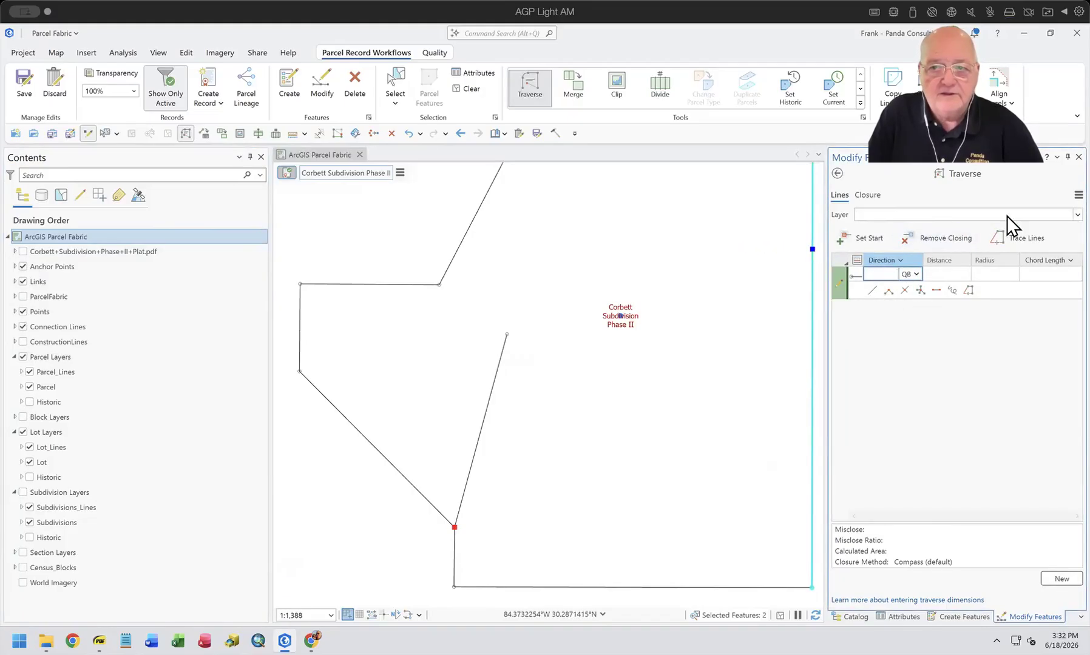
{"action": "left_click", "coordinate": [1077, 214]}
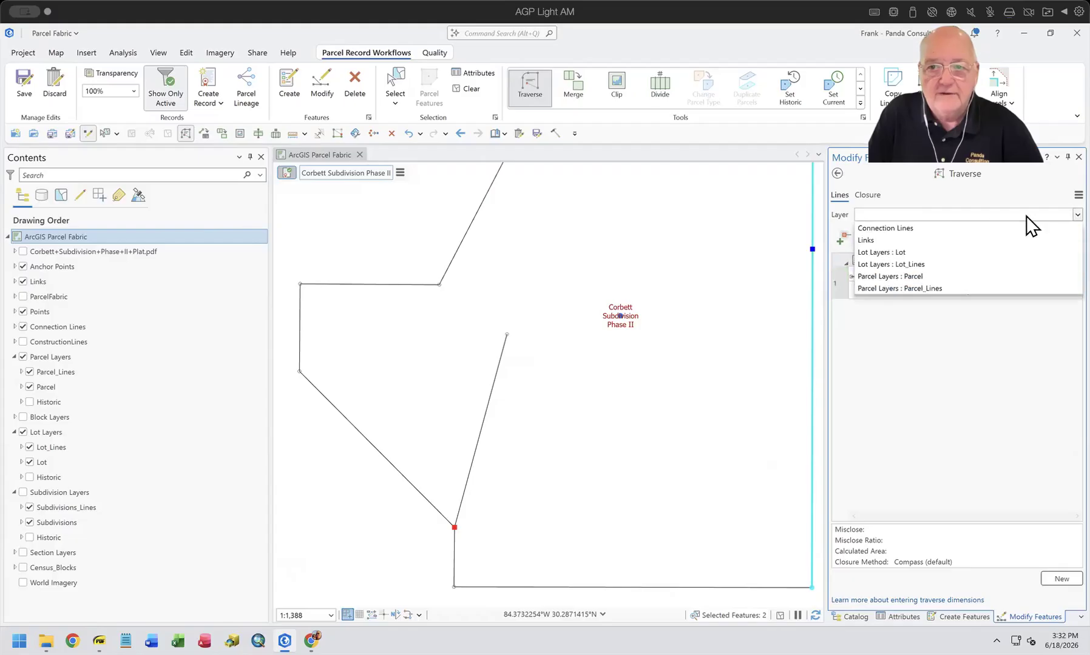
{"action": "left_click", "coordinate": [923, 264]}
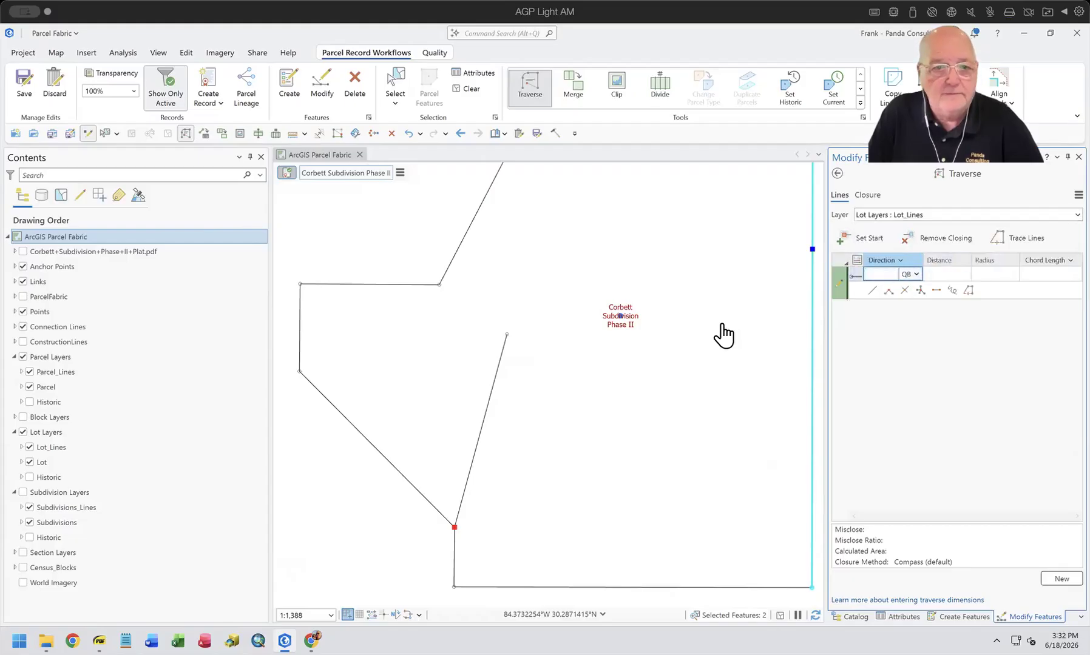
Show the Corbett Subdivision Phase II plat PDF again and delete the existing line segment running northeast from the traverse start point
{"action": "left_click", "coordinate": [21, 266]}
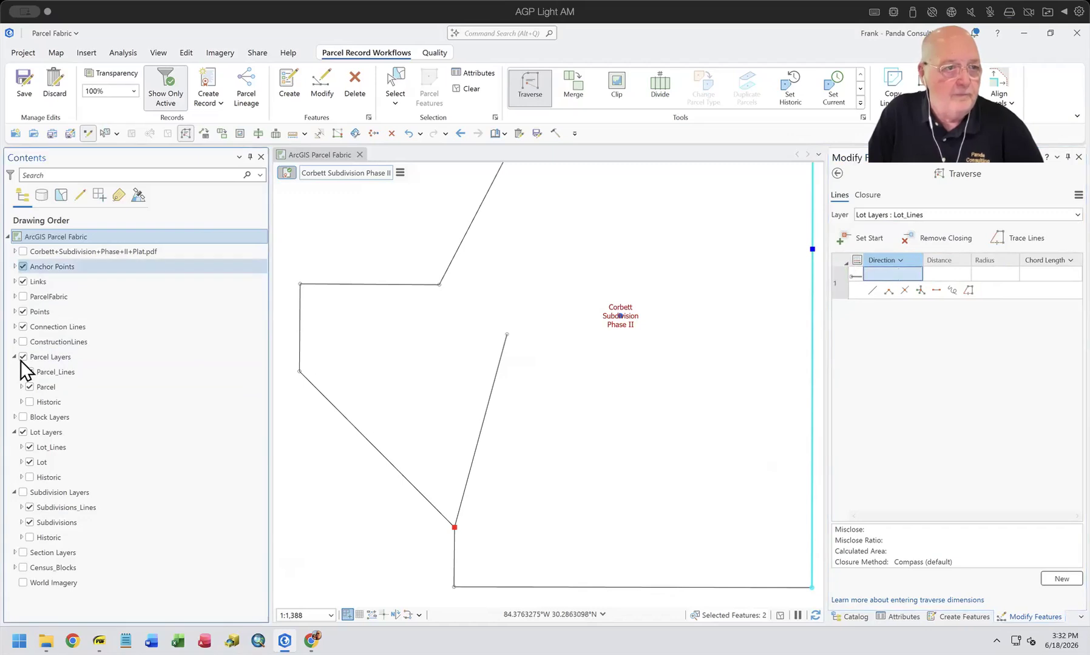
{"action": "left_click", "coordinate": [23, 252]}
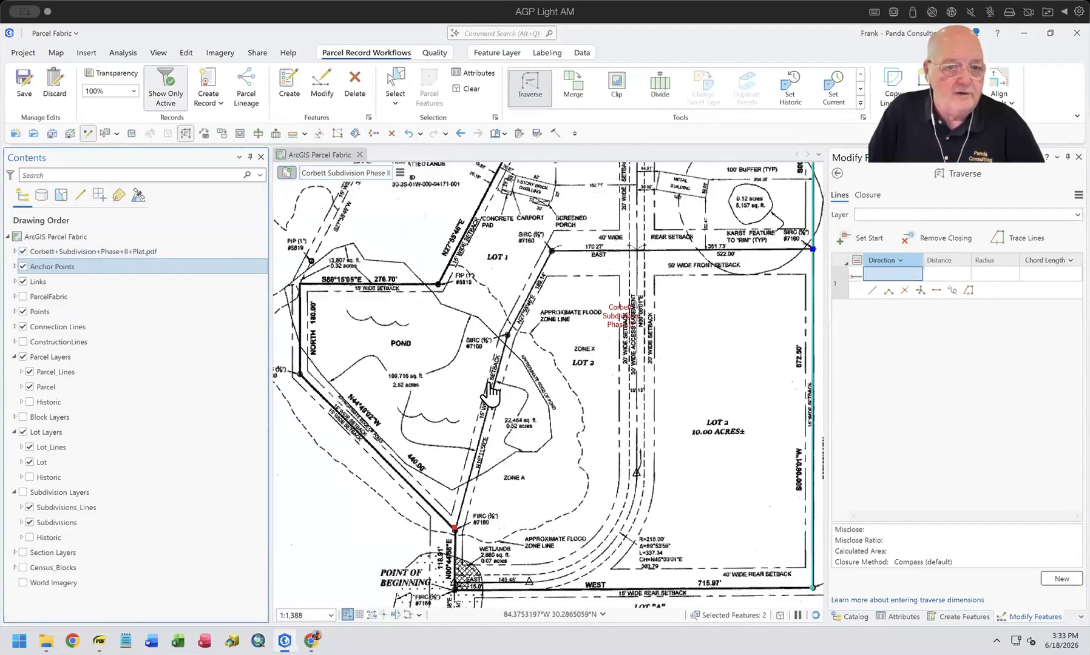
{"action": "left_click", "coordinate": [393, 83]}
{"action": "left_click_drag", "start_coordinate": [469, 438], "coordinate": [506, 433]}
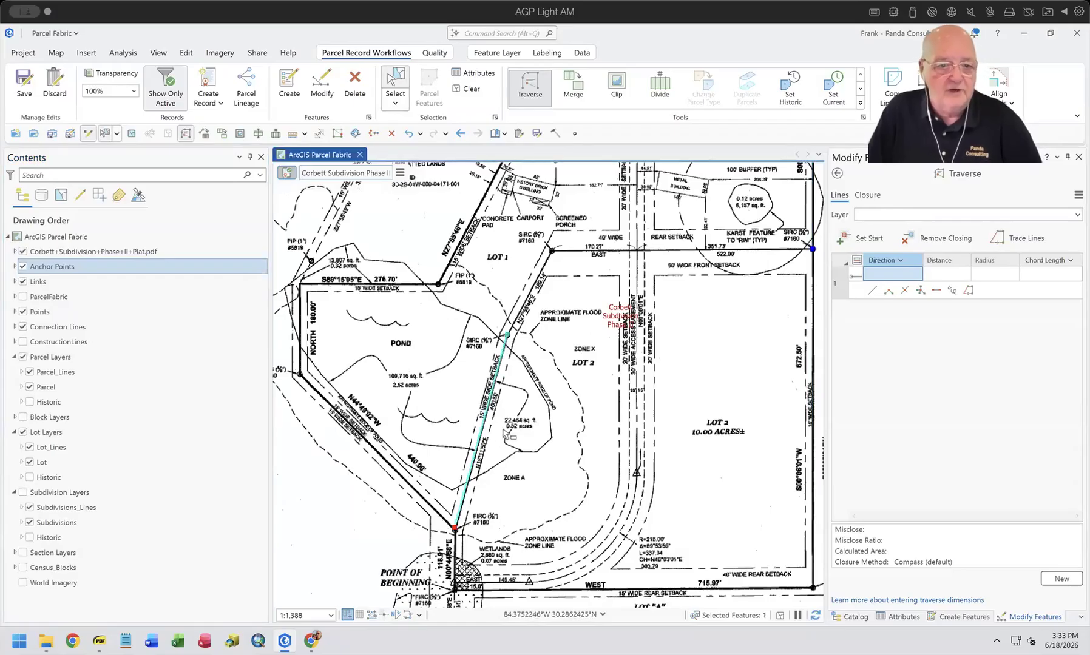
{"action": "left_click", "coordinate": [392, 133]}
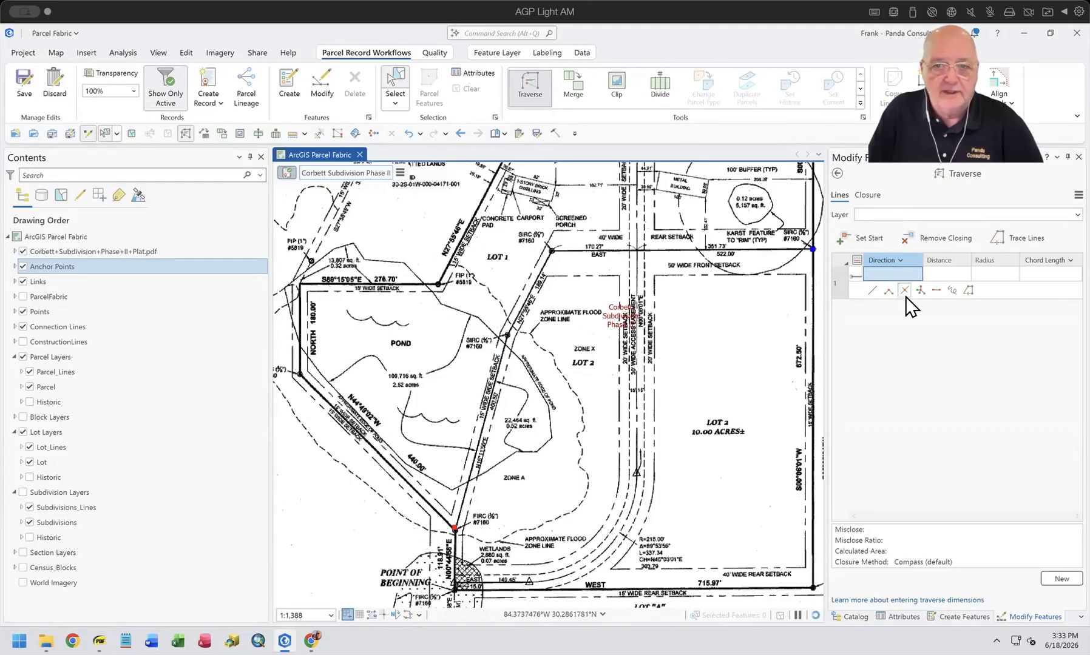
Enter the first traverse course with direction 15.1159-1 and distance 400.50 US feet
{"action": "scroll", "coordinate": [564, 407], "scroll_direction": "up", "scroll_amount": 5}
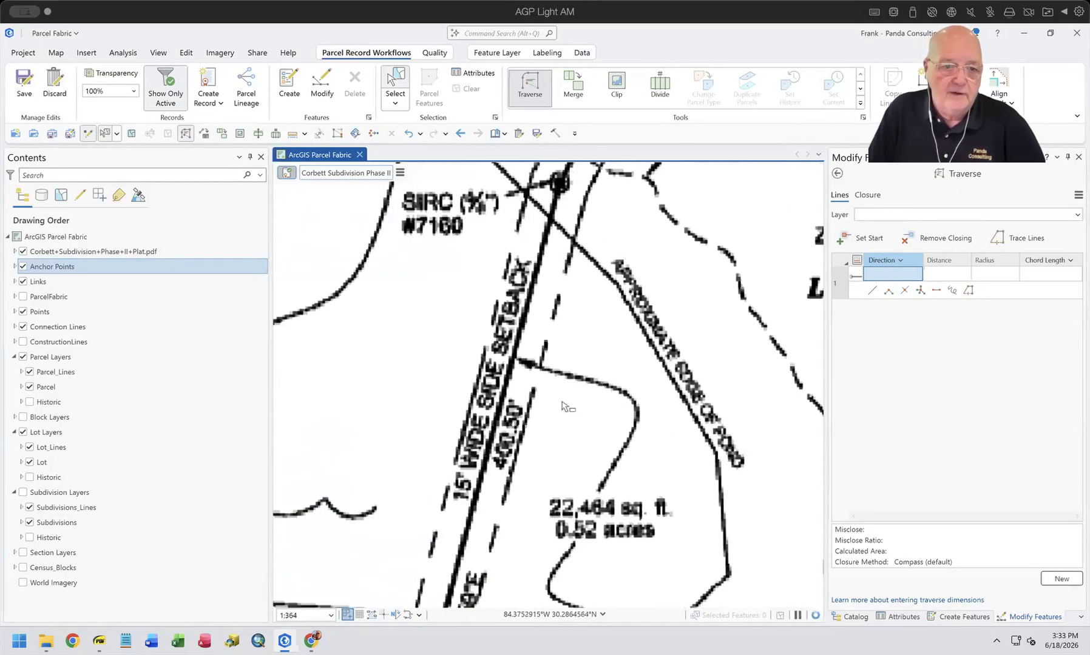
{"action": "left_click_drag", "start_coordinate": [583, 425], "coordinate": [639, 242]}
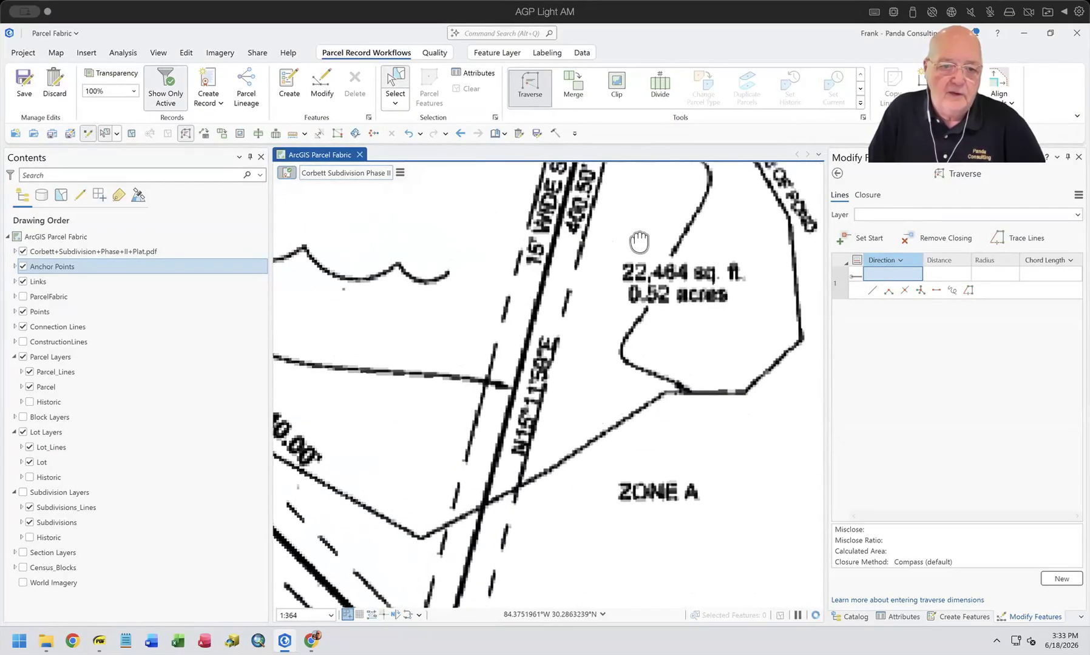
{"action": "left_click", "coordinate": [898, 275]}
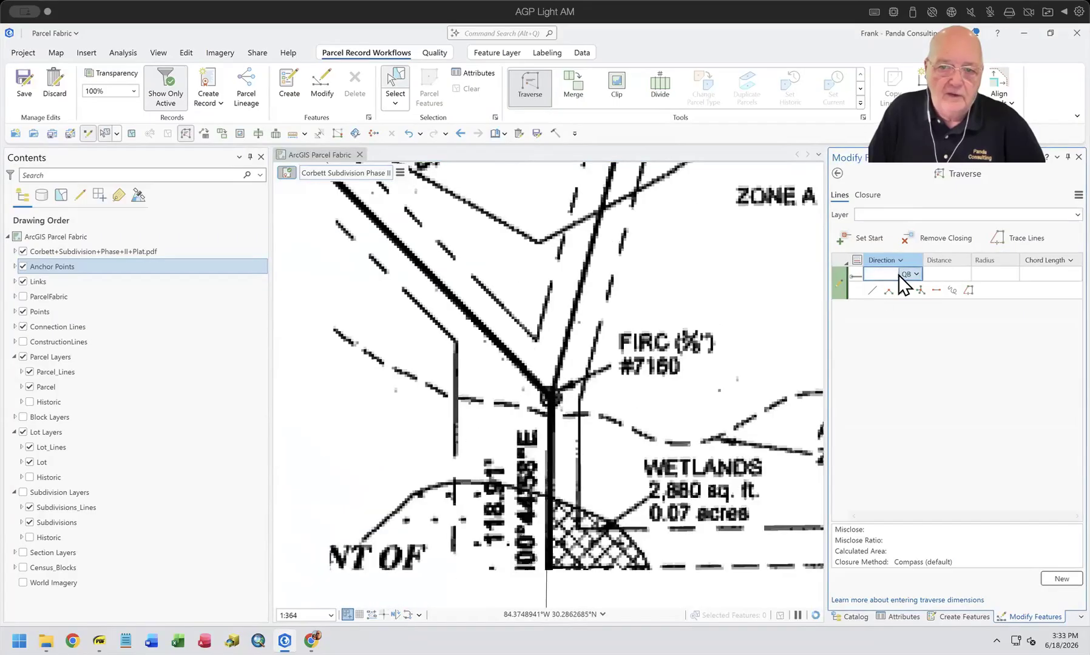
{"action": "type", "text": "15.1"}
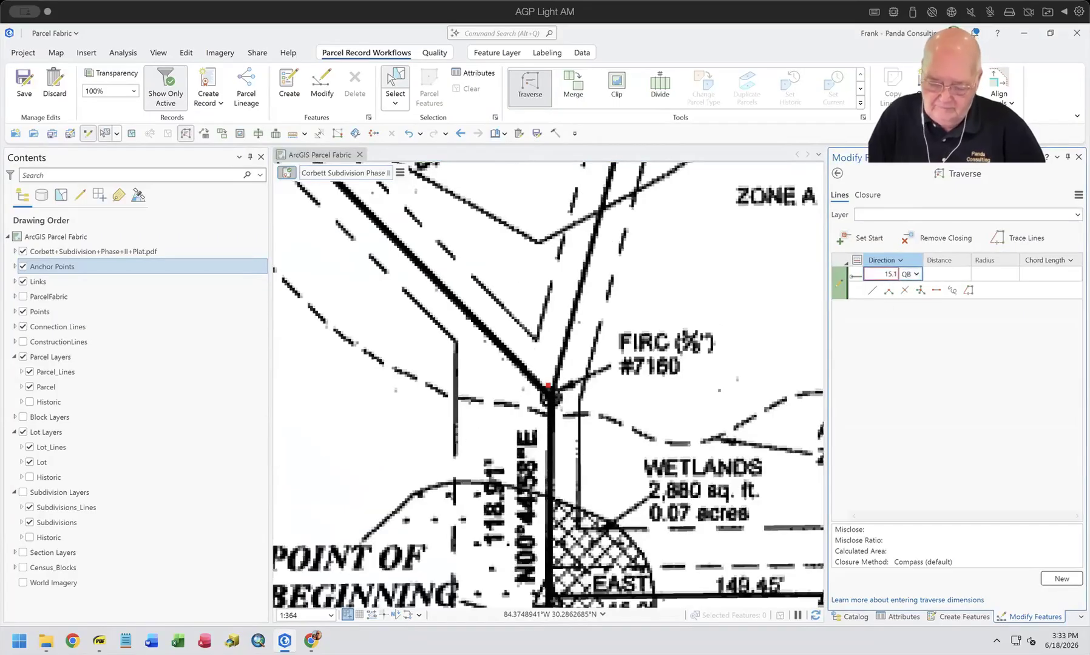
{"action": "type", "text": "159-1"}
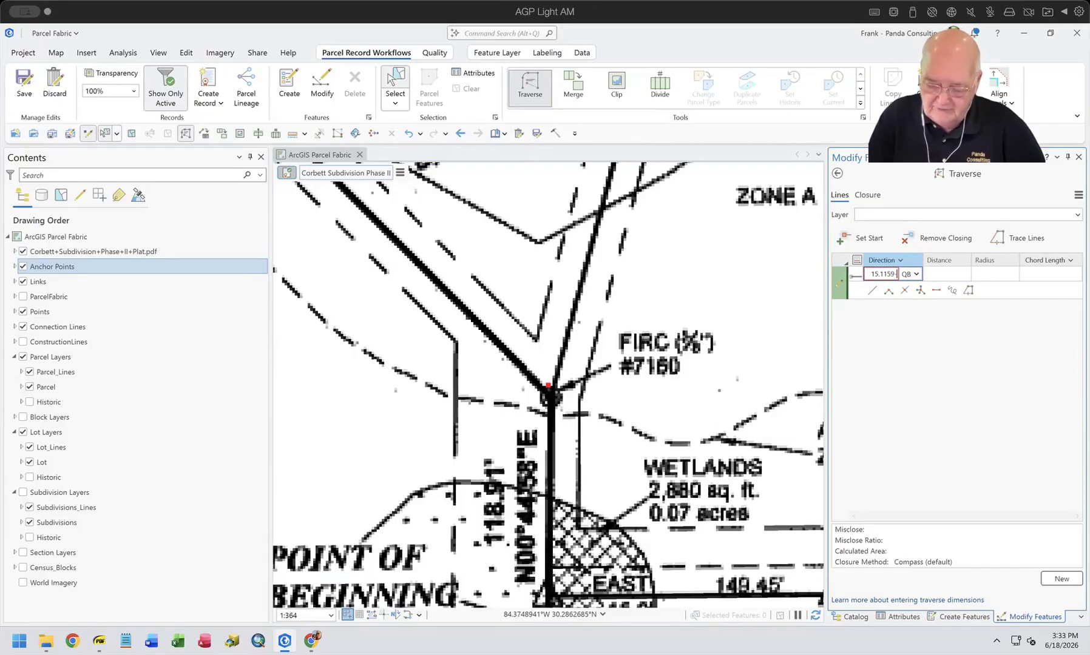
{"action": "key", "text": "Tab"}
{"action": "type", "text": "400."}
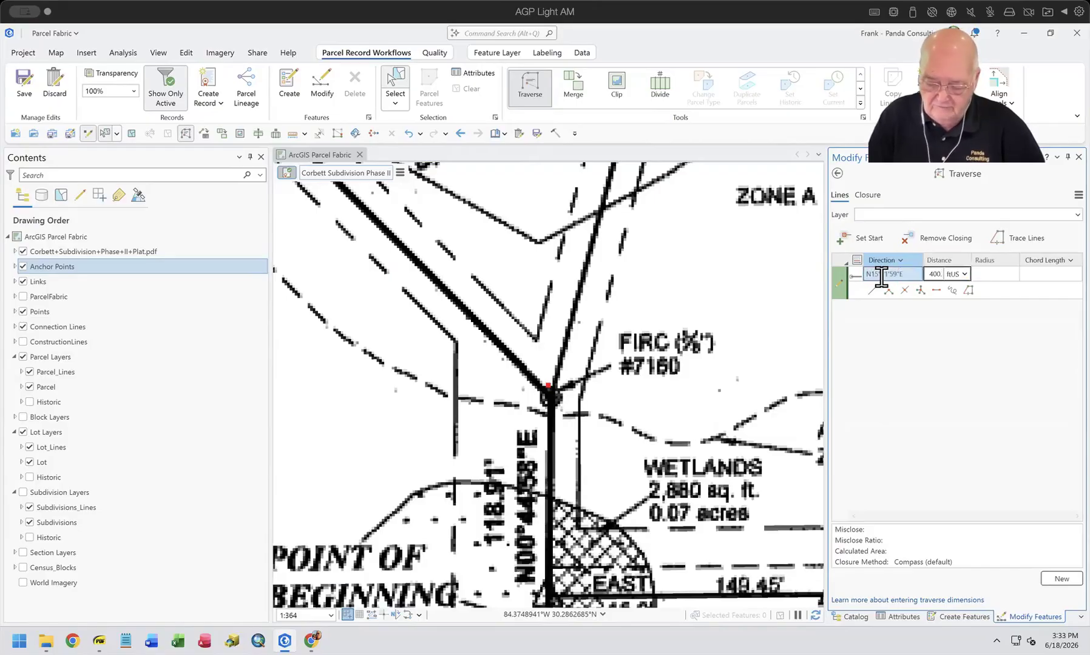
{"action": "key", "text": "Return"}
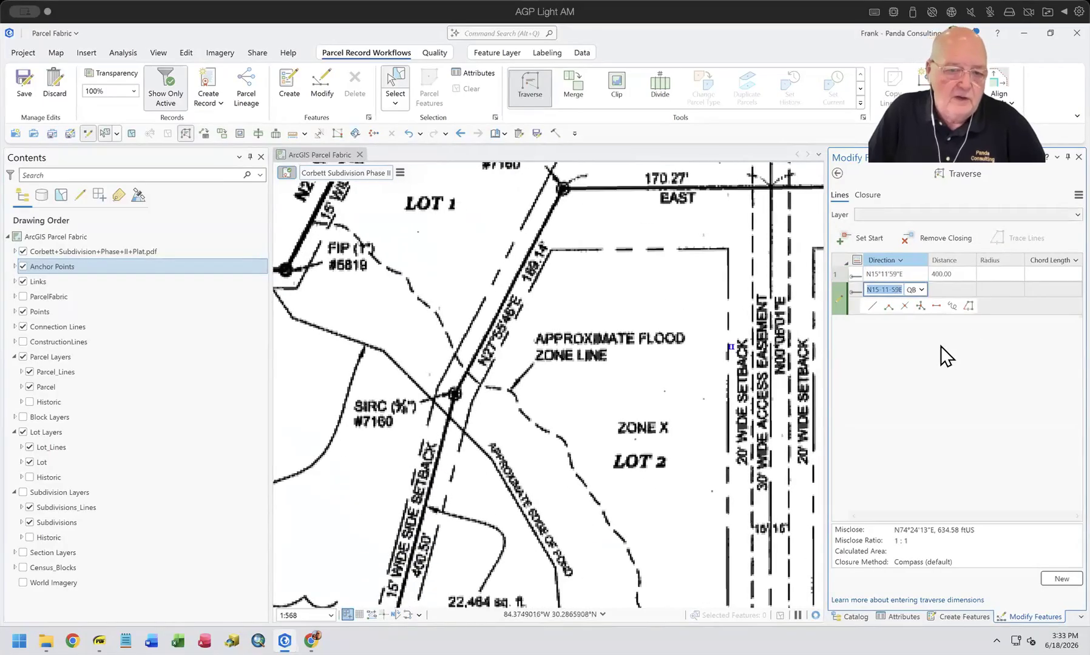
{"action": "left_click", "coordinate": [963, 273]}
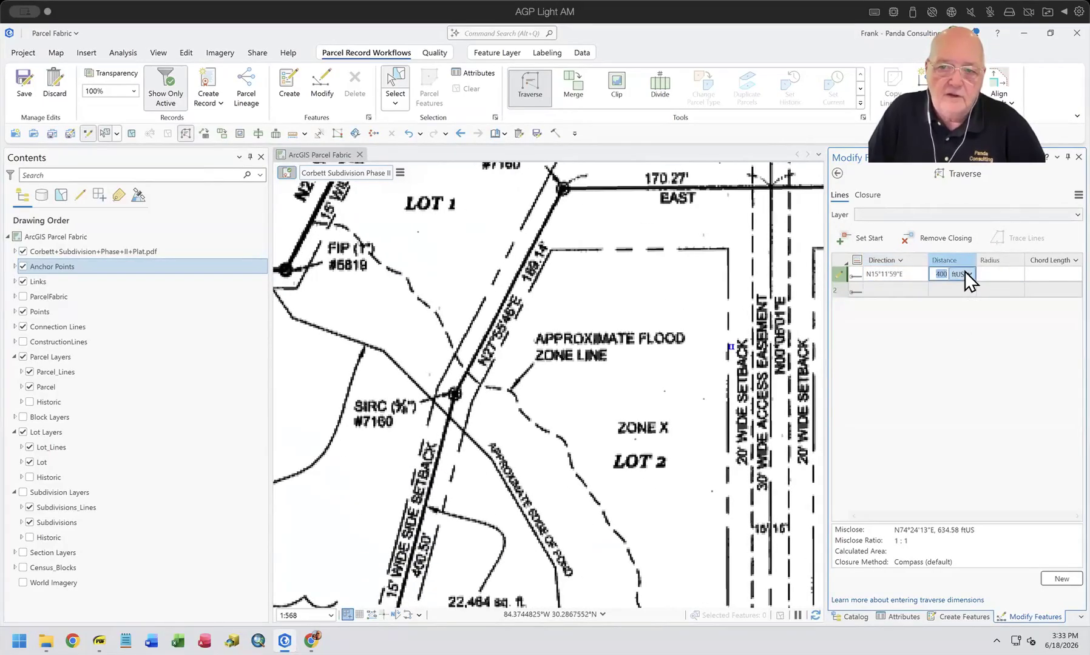
{"action": "type", "text": "400.50"}
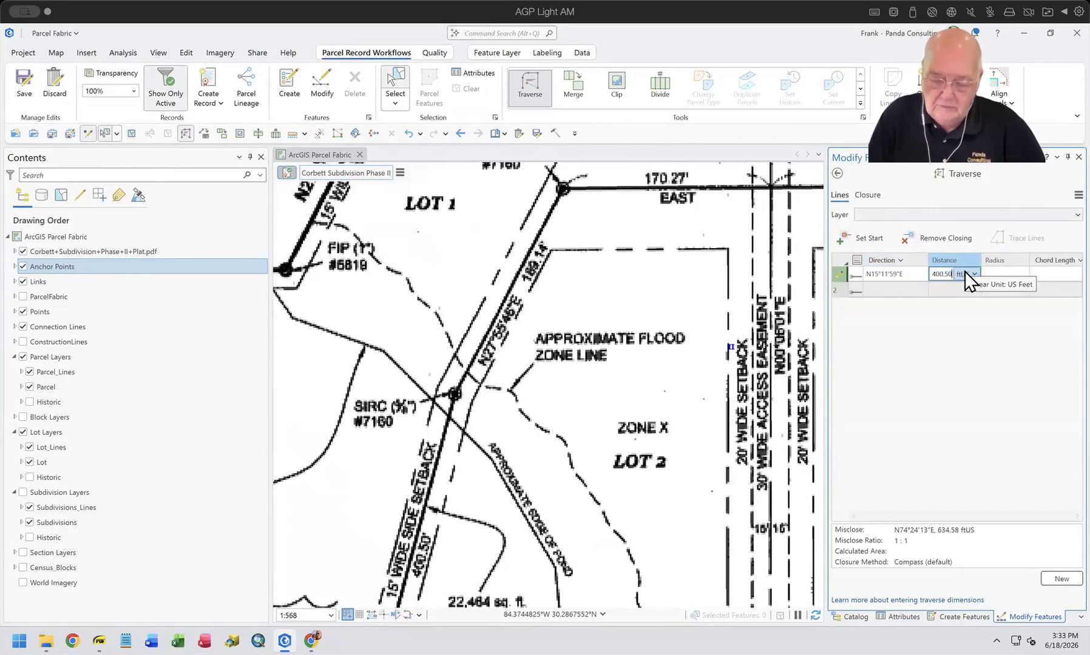
{"action": "key", "text": "Return"}
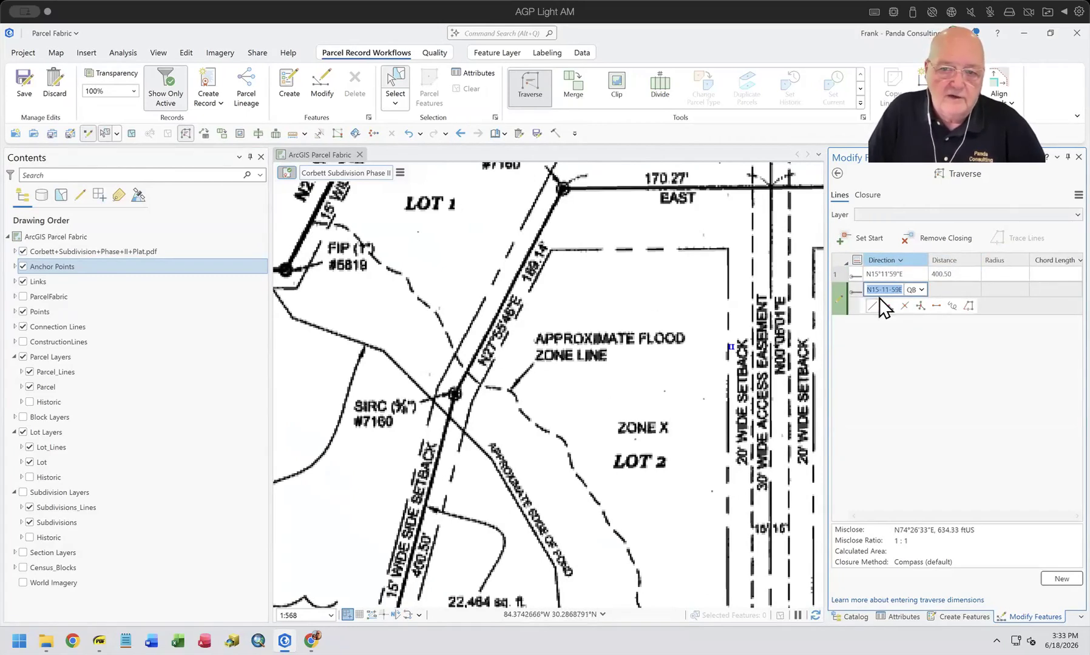
Enter the second traverse course with direction 27.5545-1 and distance 189.14 US feet
{"action": "type", "text": "27."}
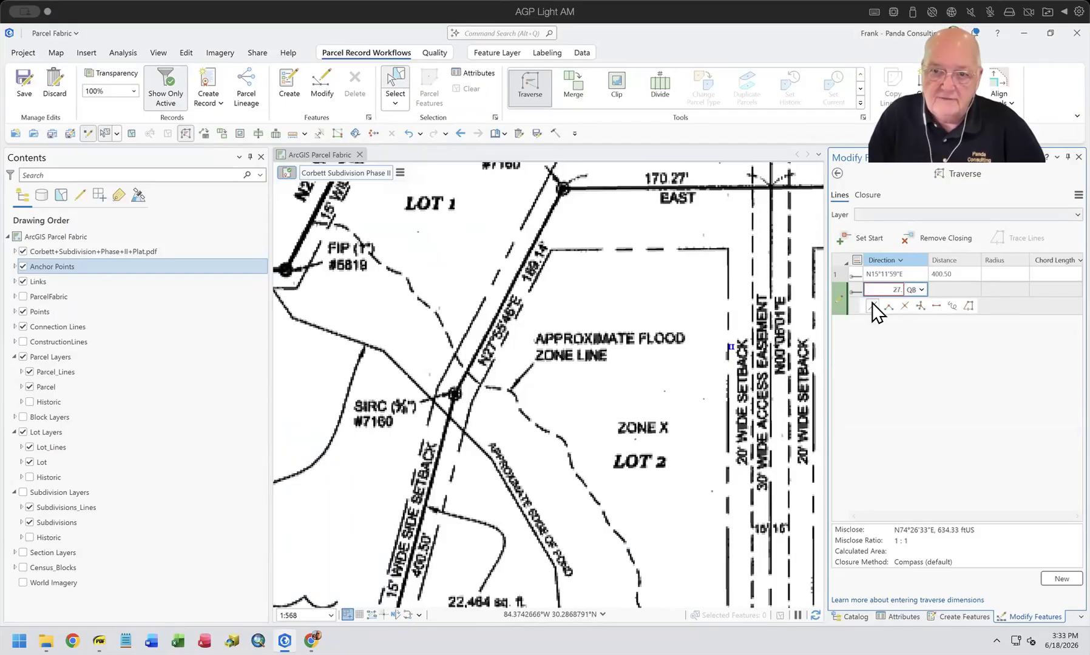
{"action": "type", "text": "5545-"}
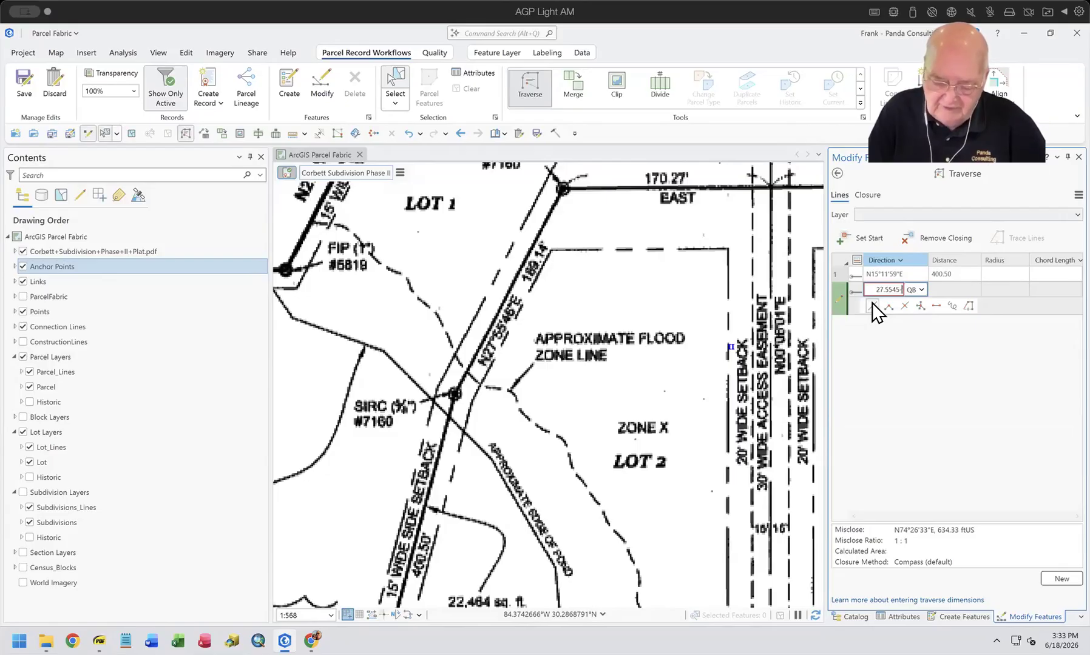
{"action": "type", "text": "1"}
{"action": "key", "text": "Tab"}
{"action": "type", "text": "189."}
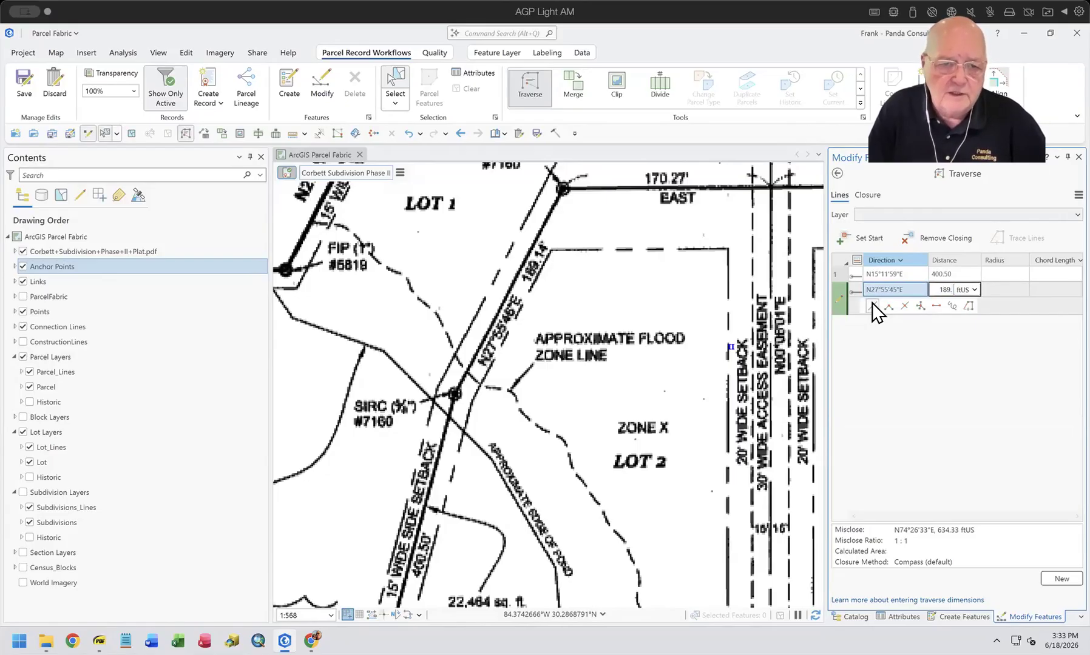
{"action": "type", "text": "14"}
{"action": "key", "text": "Return"}
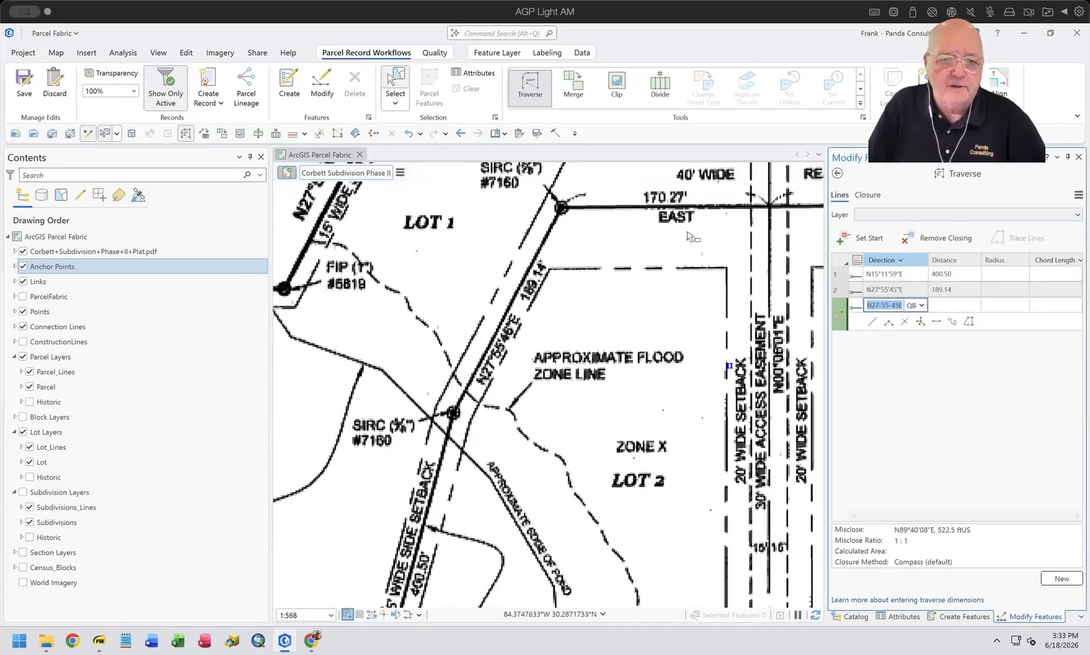
Add the third traverse course with direction n90e and distance 522.00 US feet, reaching toward the east line
{"action": "left_click_drag", "start_coordinate": [556, 278], "coordinate": [388, 325]}
{"action": "scroll", "coordinate": [388, 325], "scroll_direction": "down", "scroll_amount": 2}
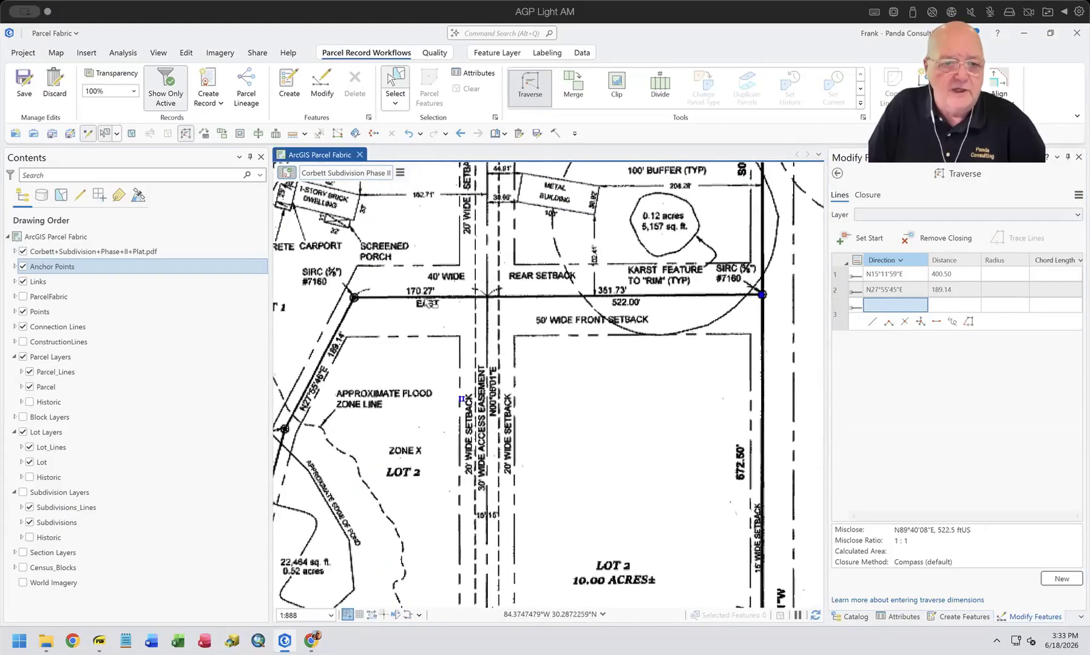
{"action": "left_click", "coordinate": [890, 305]}
{"action": "type", "text": "n90e"}
{"action": "key", "text": "Tab"}
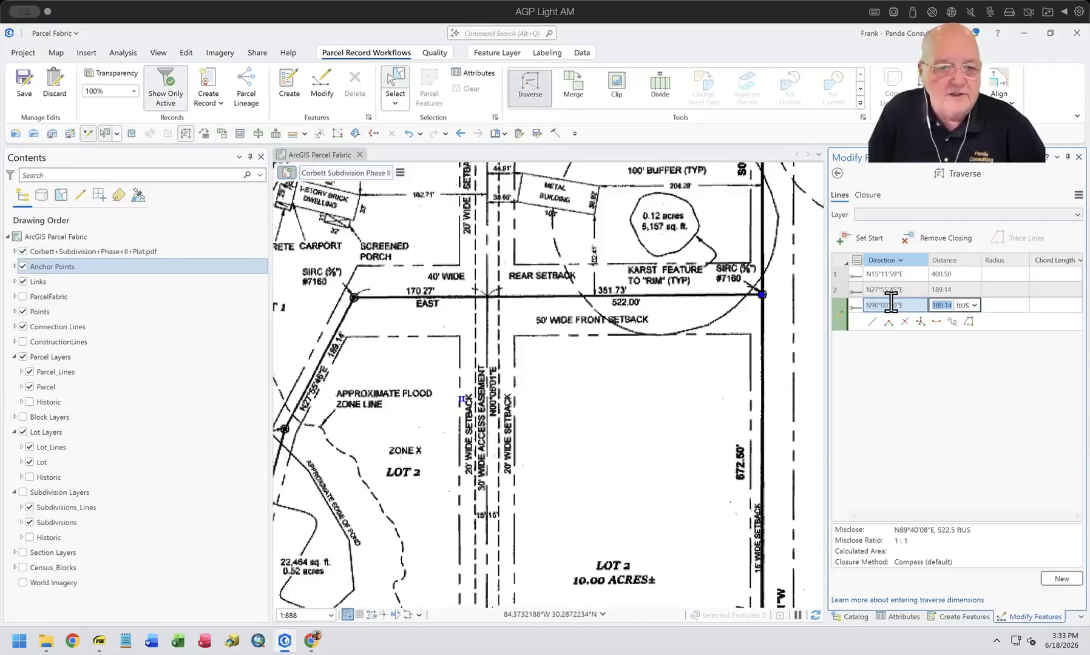
{"action": "type", "text": "52"}
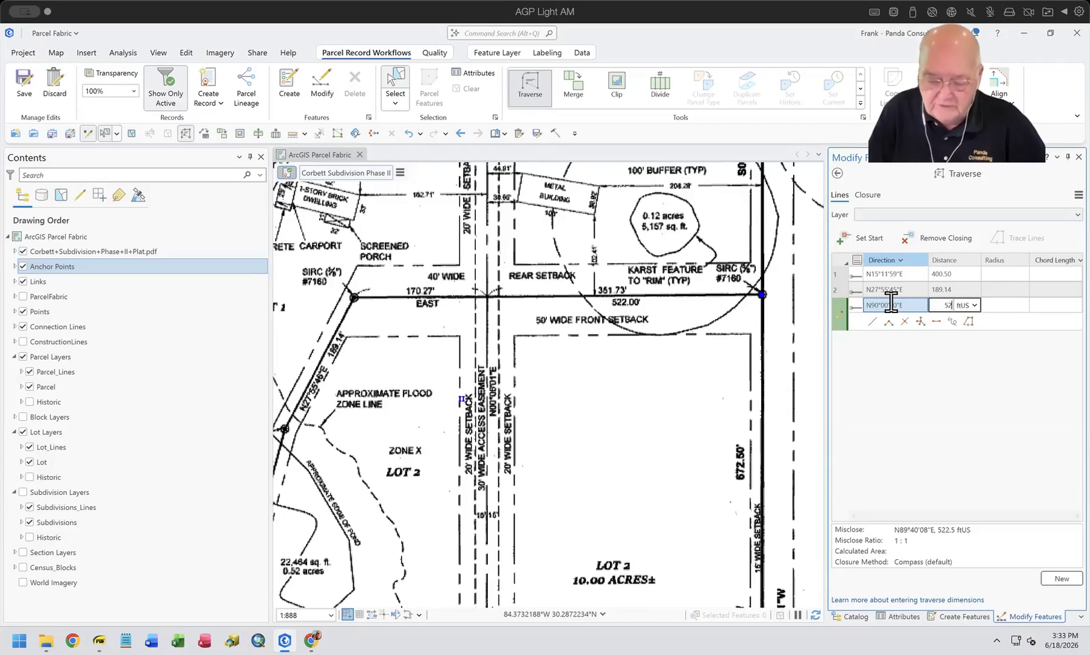
{"action": "type", "text": "2.00"}
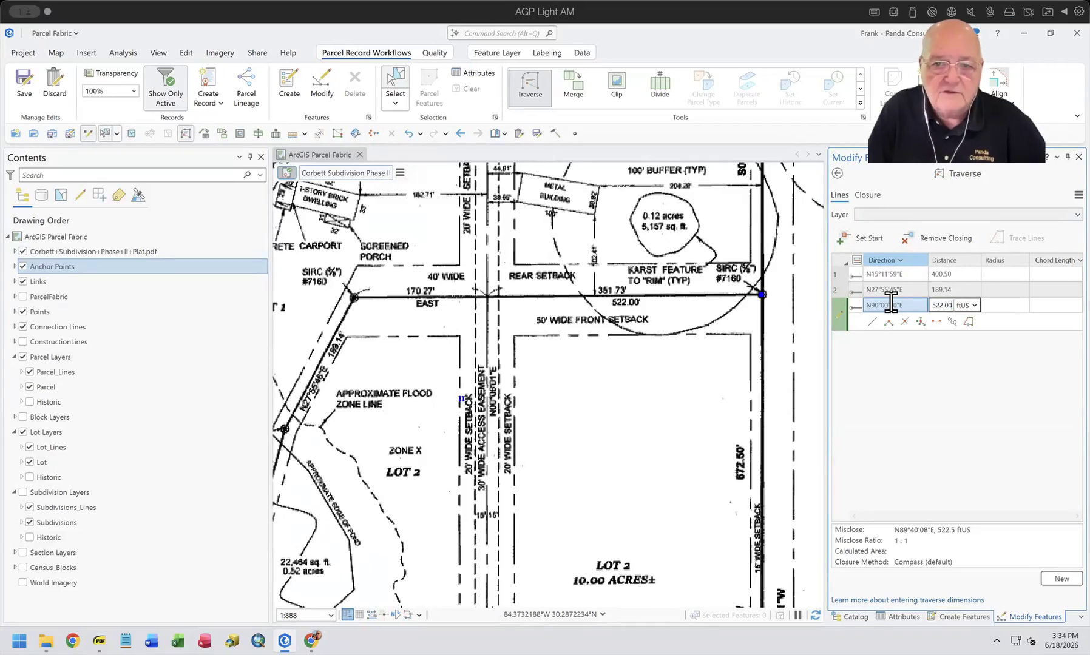
{"action": "key", "text": "Return"}
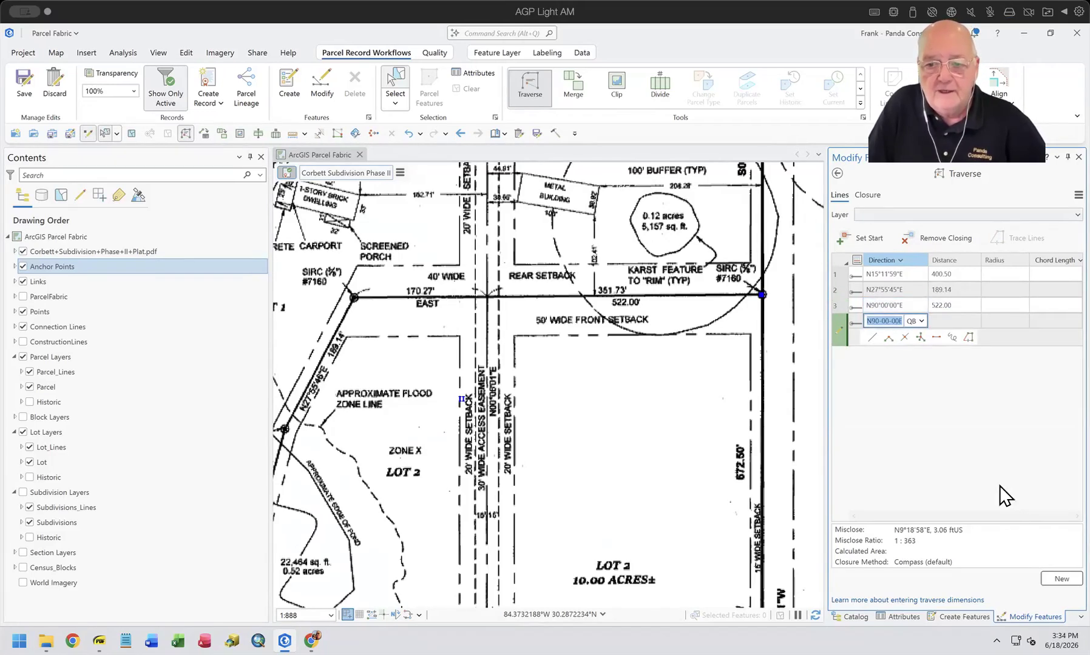
Look over the traverse options and hide the Corbett Subdivision Phase II plat PDF
{"action": "left_click", "coordinate": [1079, 195]}
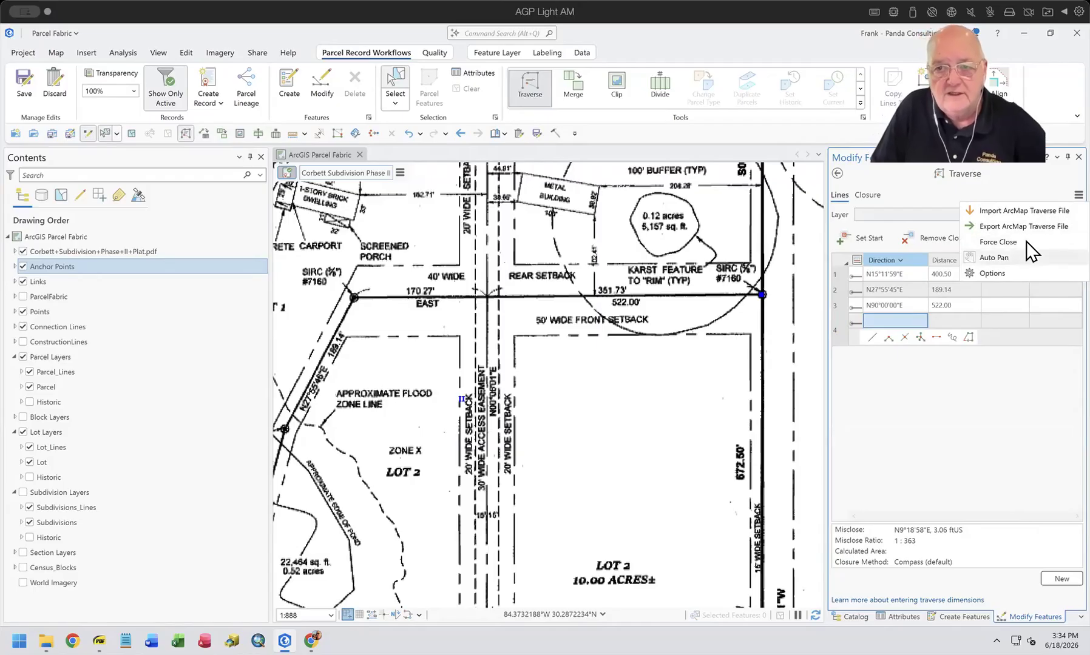
{"action": "left_click", "coordinate": [1025, 446]}
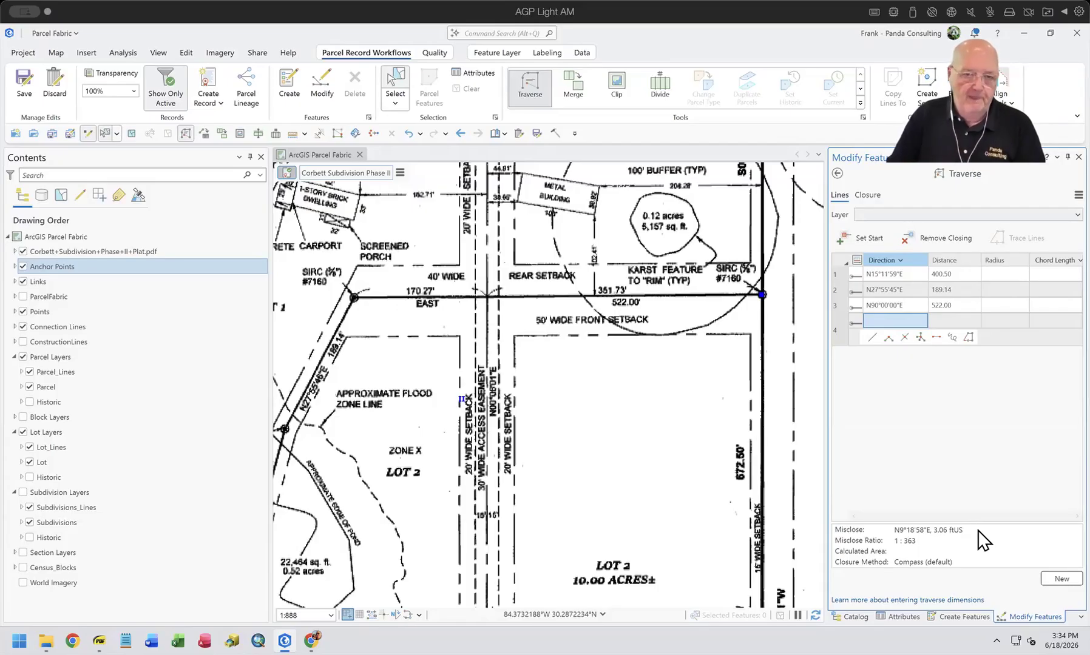
{"action": "scroll", "coordinate": [610, 430], "scroll_direction": "down", "scroll_amount": 3}
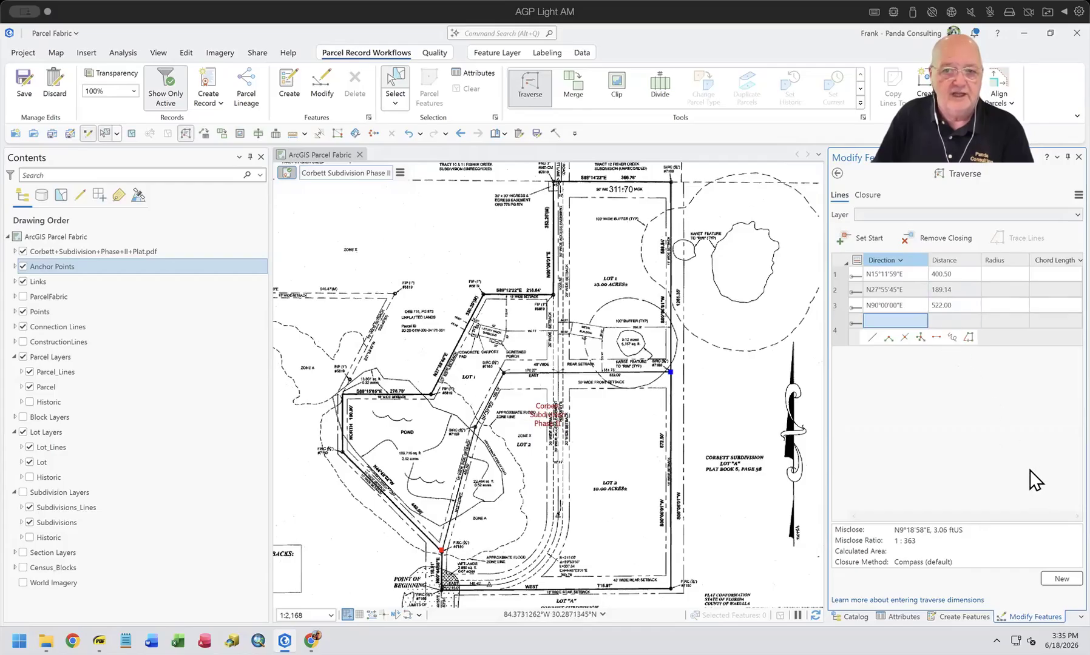
{"action": "left_click", "coordinate": [23, 250]}
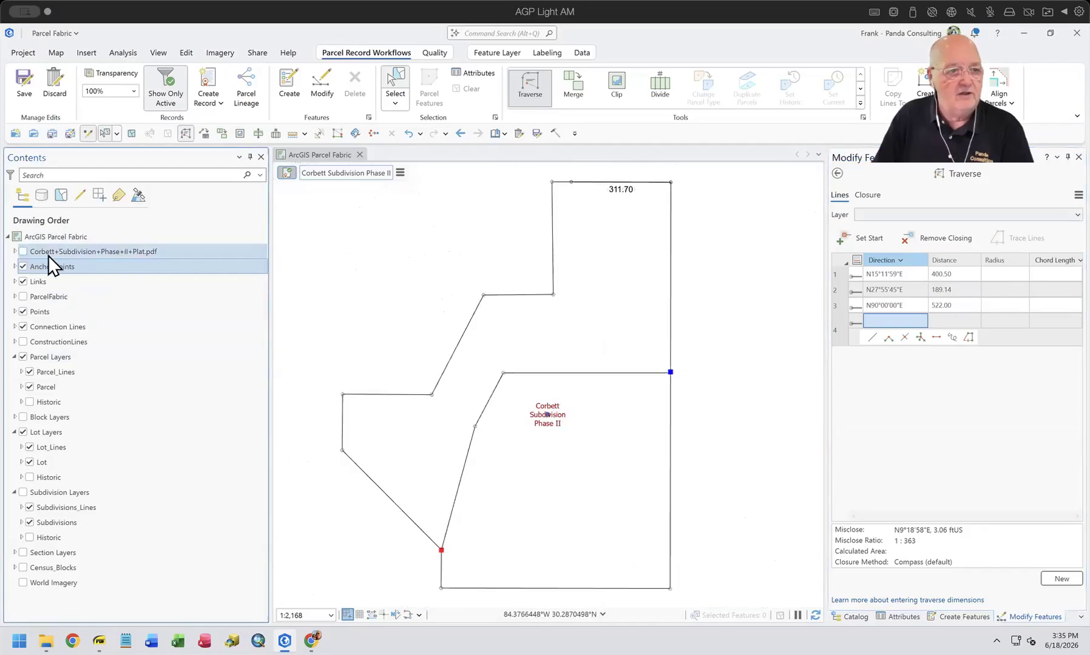
{"action": "scroll", "coordinate": [508, 385], "scroll_direction": "up", "scroll_amount": 2}
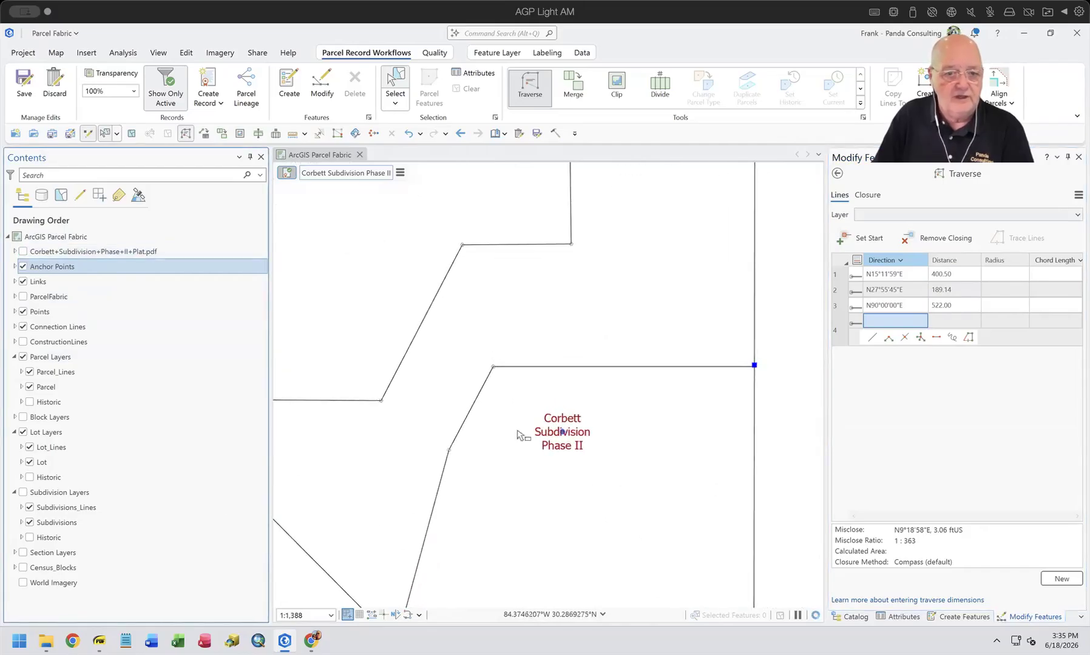
Turn on labels for the Lot_Lines layer, labelling features in the Dimension and Distance classes
{"action": "right_click", "coordinate": [63, 448]}
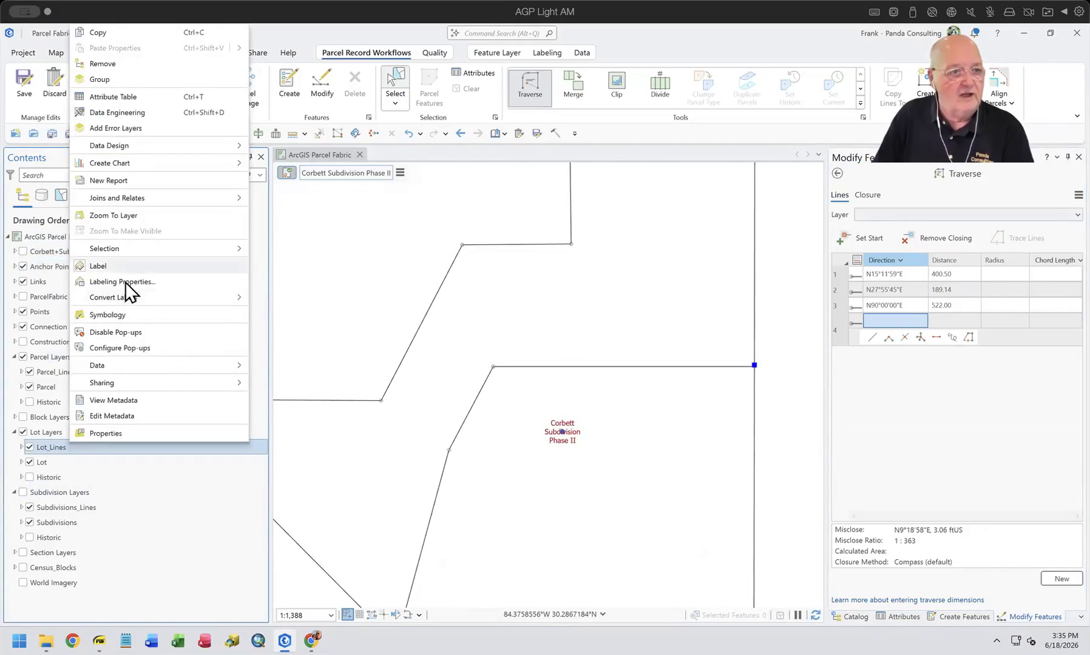
{"action": "left_click", "coordinate": [118, 264]}
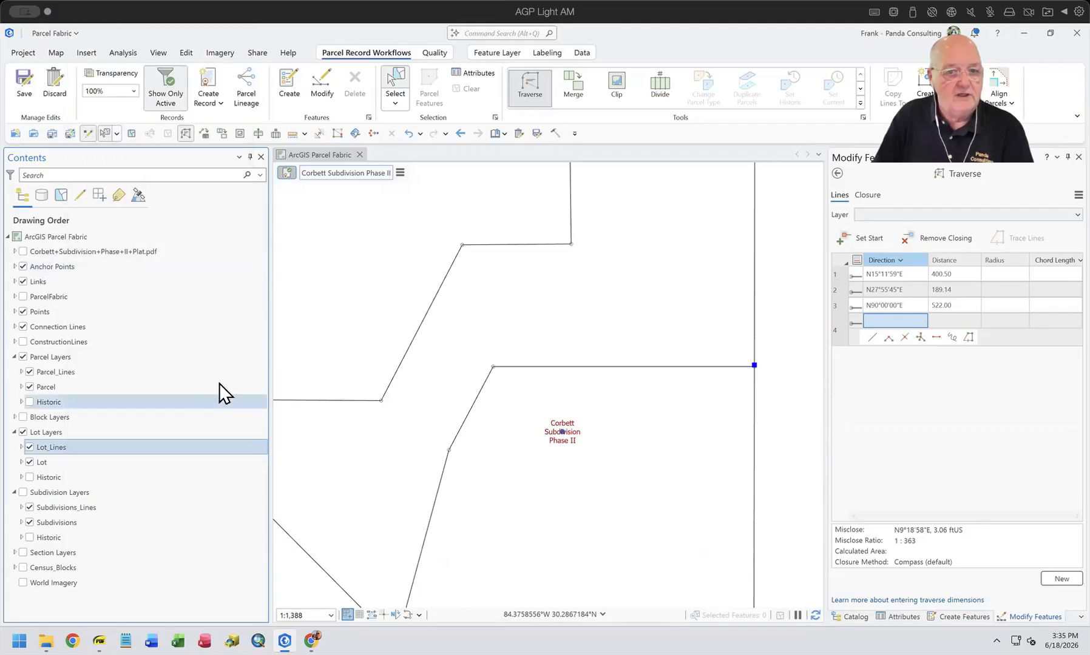
{"action": "left_click", "coordinate": [546, 54]}
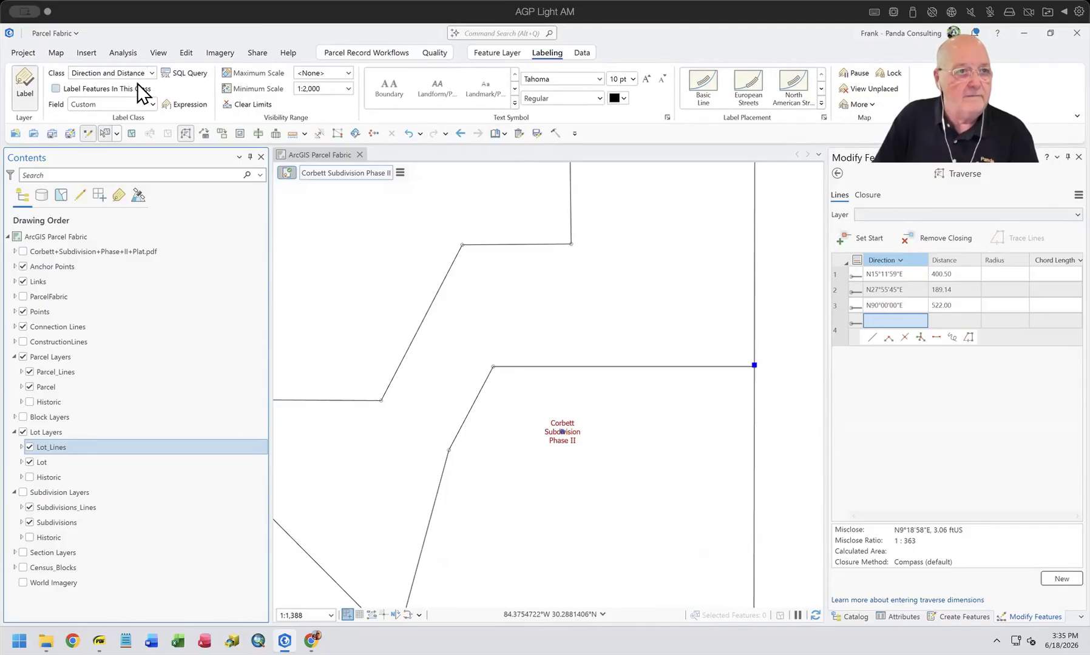
{"action": "left_click", "coordinate": [152, 73]}
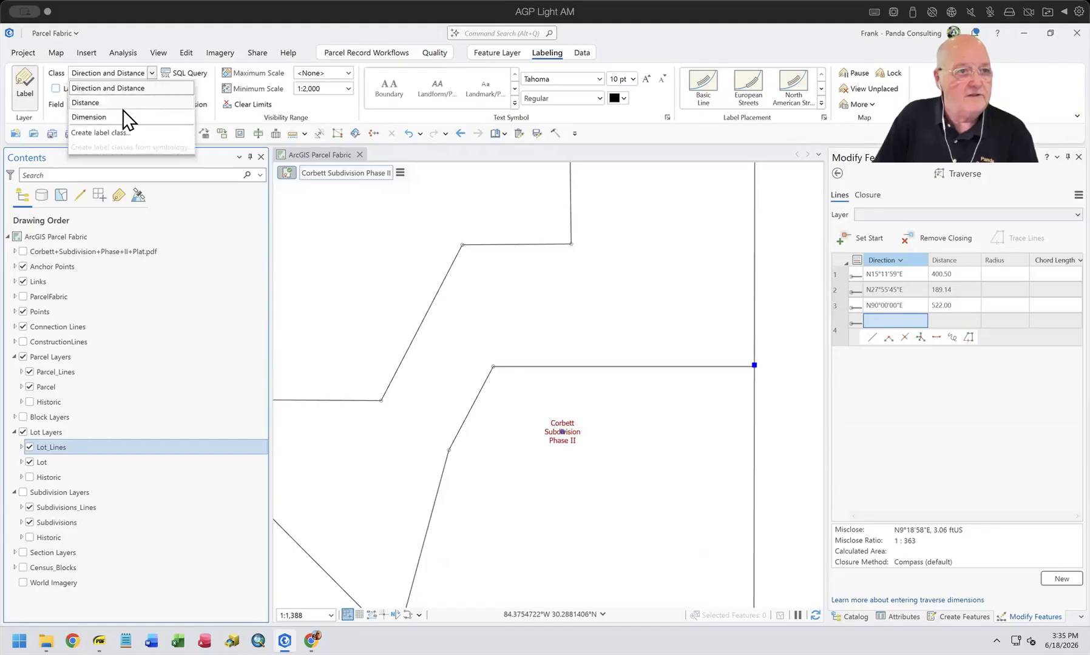
{"action": "left_click", "coordinate": [124, 116]}
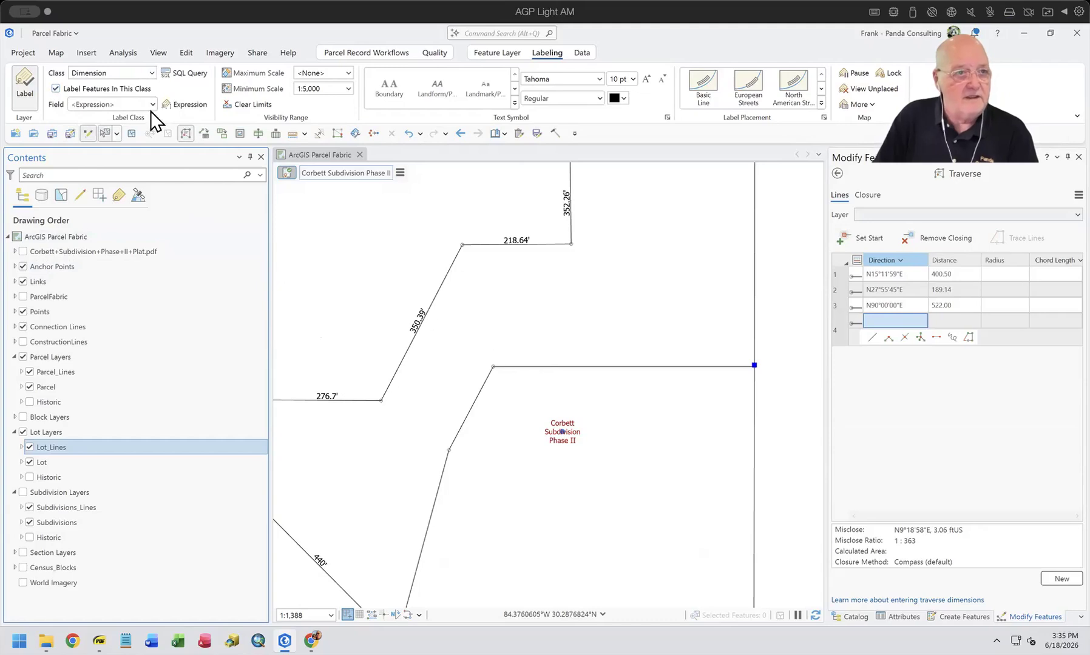
{"action": "left_click", "coordinate": [152, 72]}
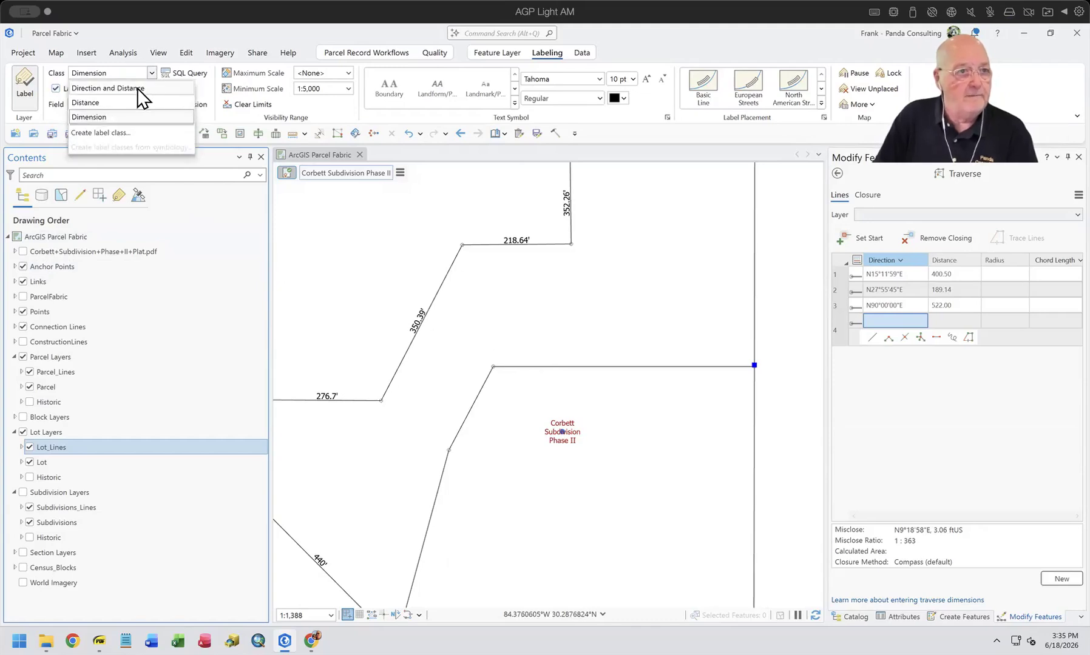
{"action": "left_click", "coordinate": [122, 102]}
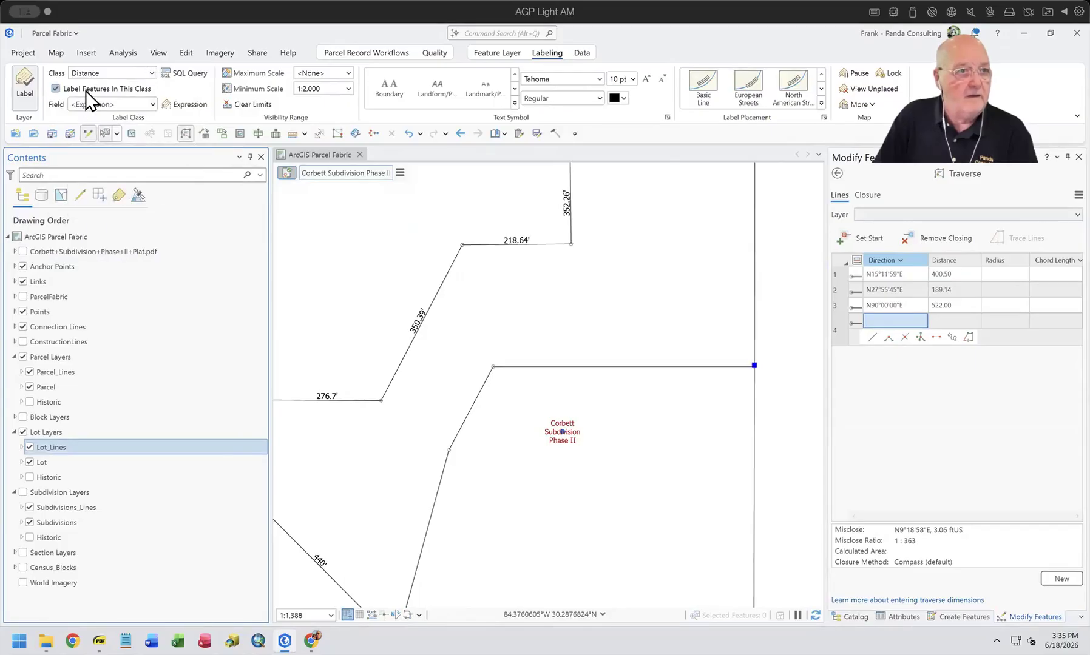
{"action": "scroll", "coordinate": [625, 501], "scroll_direction": "down", "scroll_amount": 2}
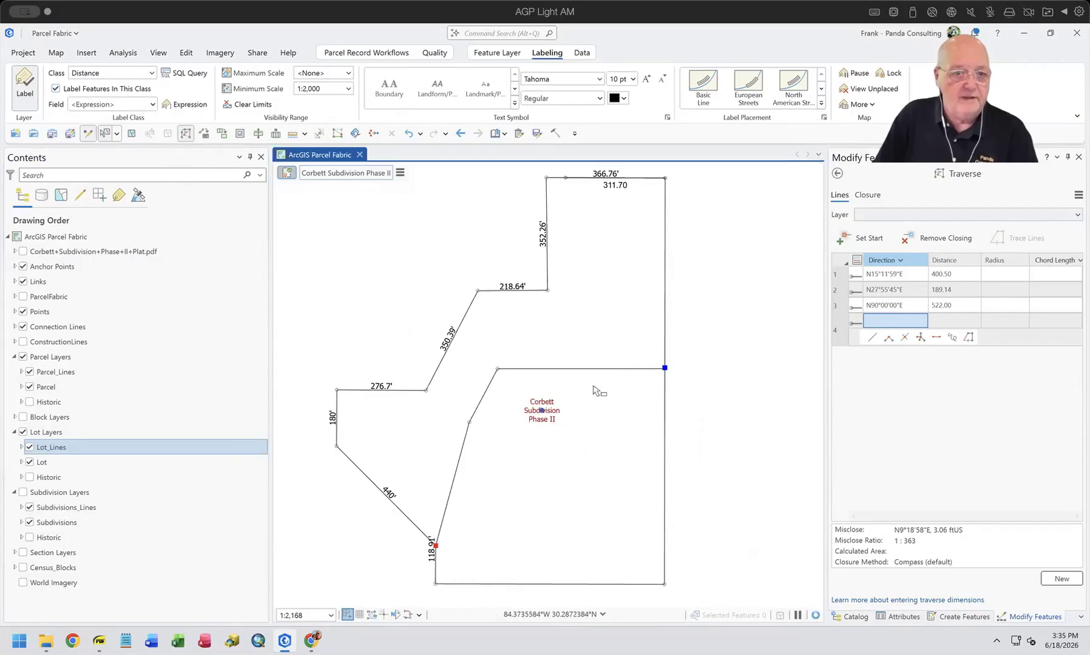
{"action": "scroll", "coordinate": [589, 393], "scroll_direction": "up", "scroll_amount": 2}
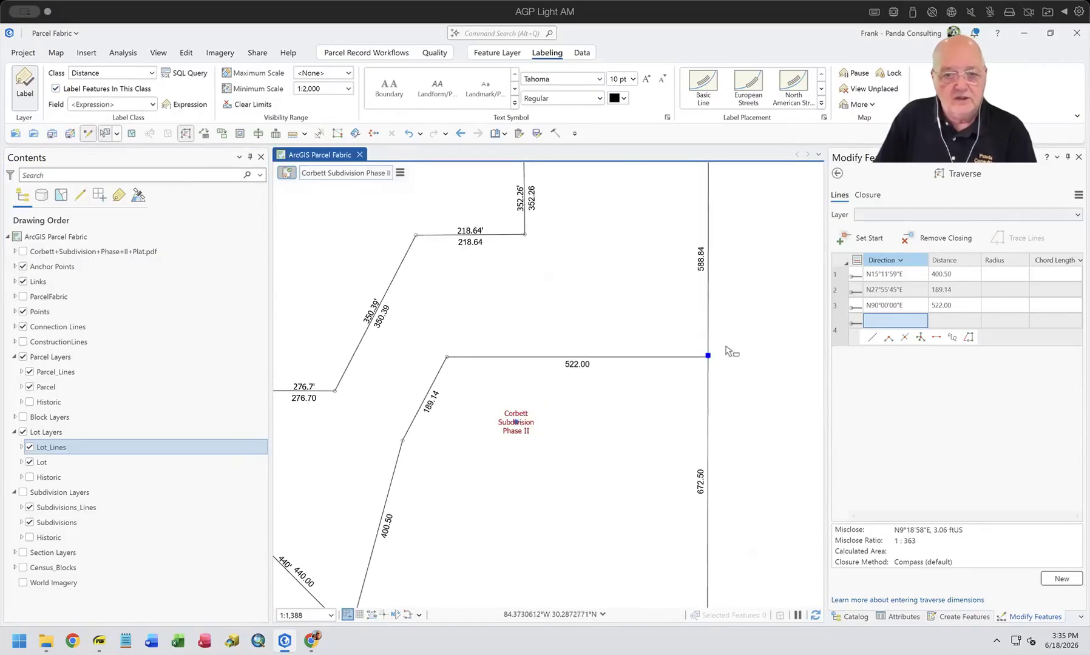
Turn on Force Close for the traverse so its last course ends on the closing point on the east line
{"action": "scroll", "coordinate": [713, 351], "scroll_direction": "up", "scroll_amount": 6}
{"action": "scroll", "coordinate": [704, 382], "scroll_direction": "up", "scroll_amount": 2}
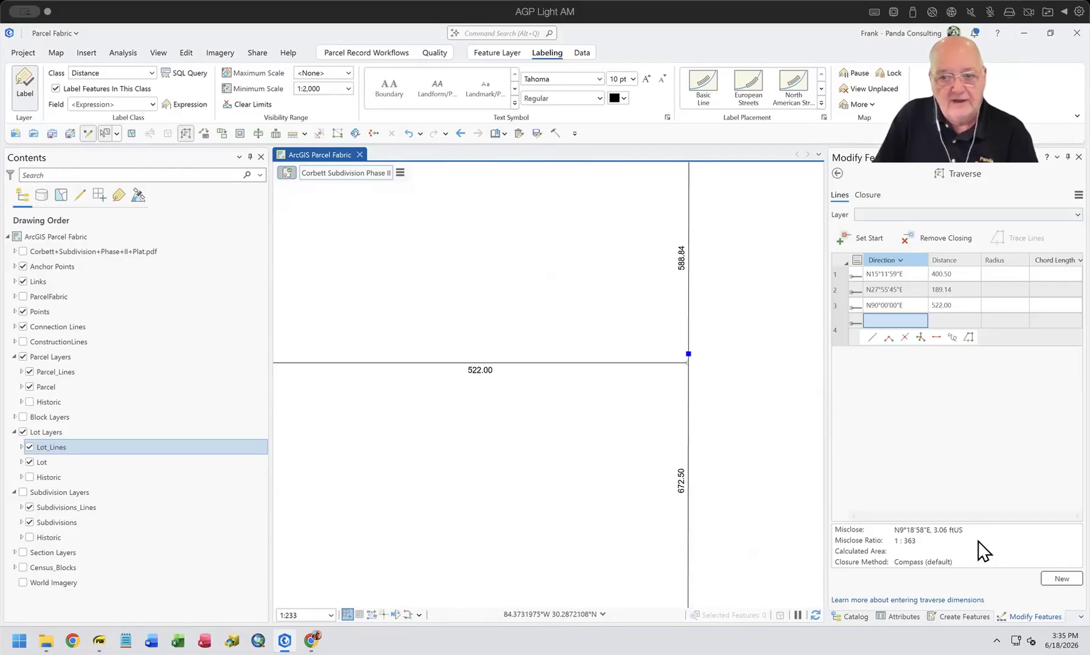
{"action": "left_click", "coordinate": [1078, 195]}
{"action": "left_click", "coordinate": [1028, 240]}
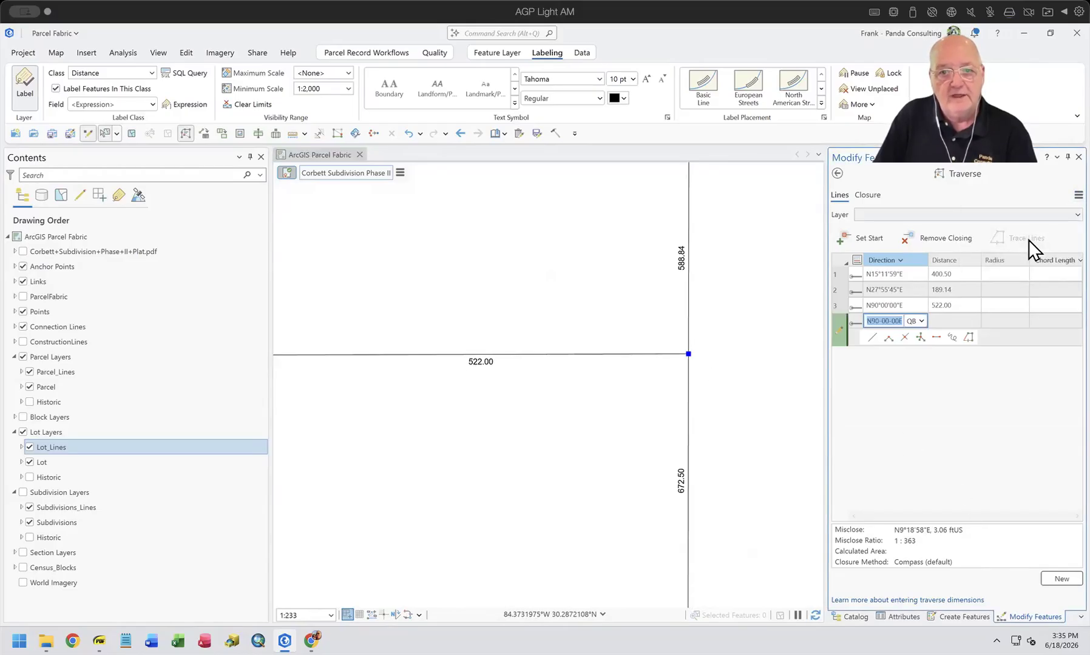
{"action": "scroll", "coordinate": [702, 358], "scroll_direction": "down", "scroll_amount": 3}
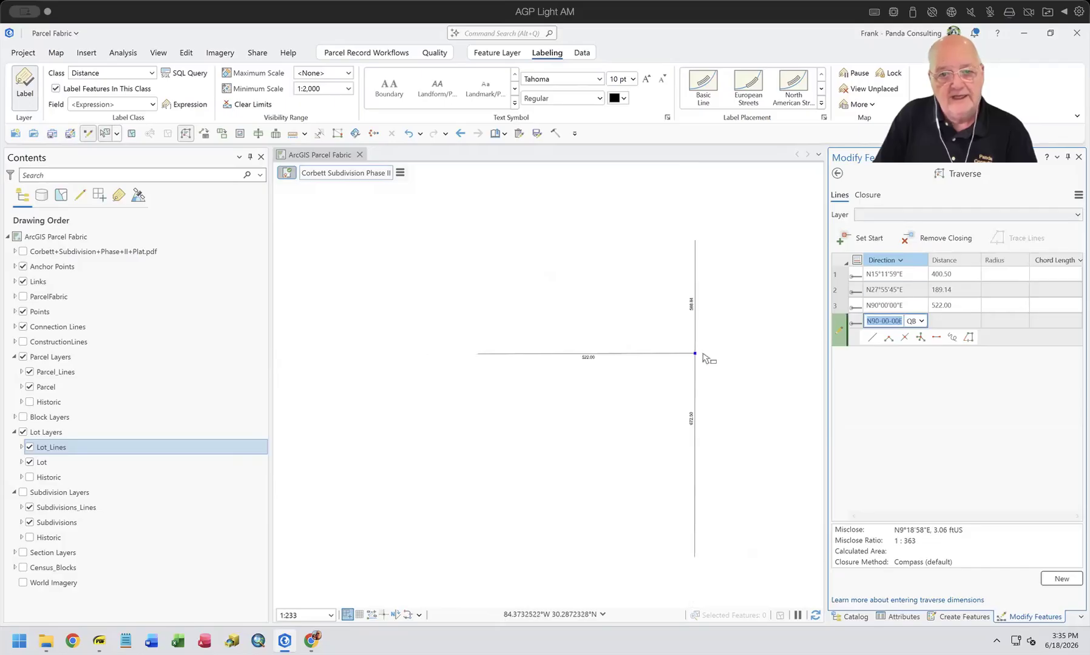
{"action": "scroll", "coordinate": [703, 358], "scroll_direction": "down", "scroll_amount": 2}
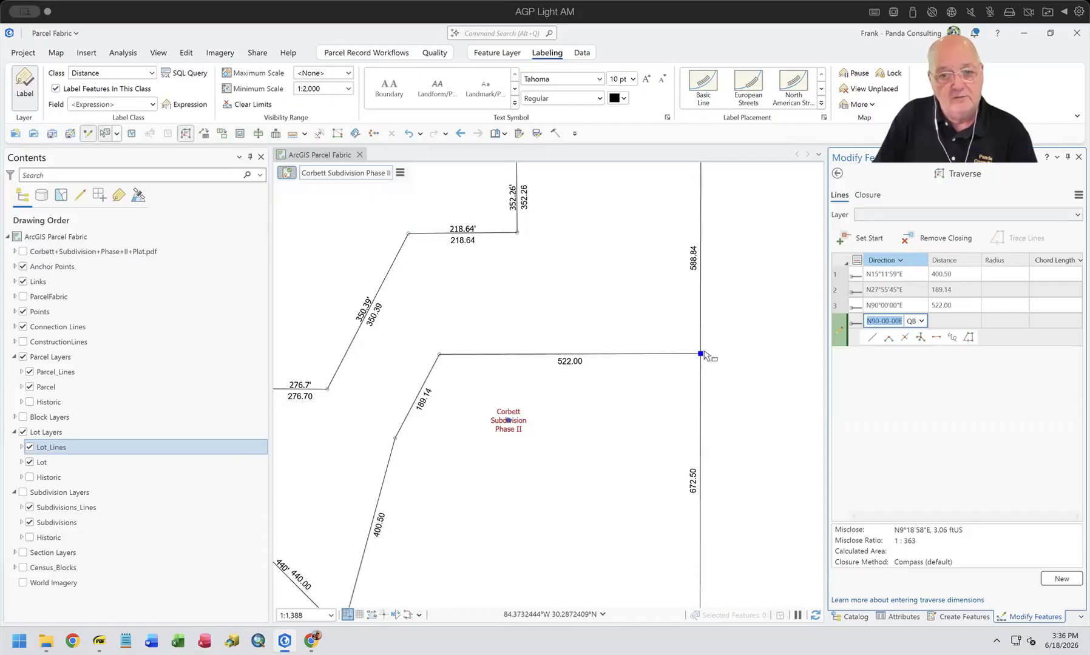
{"action": "left_click", "coordinate": [1077, 196]}
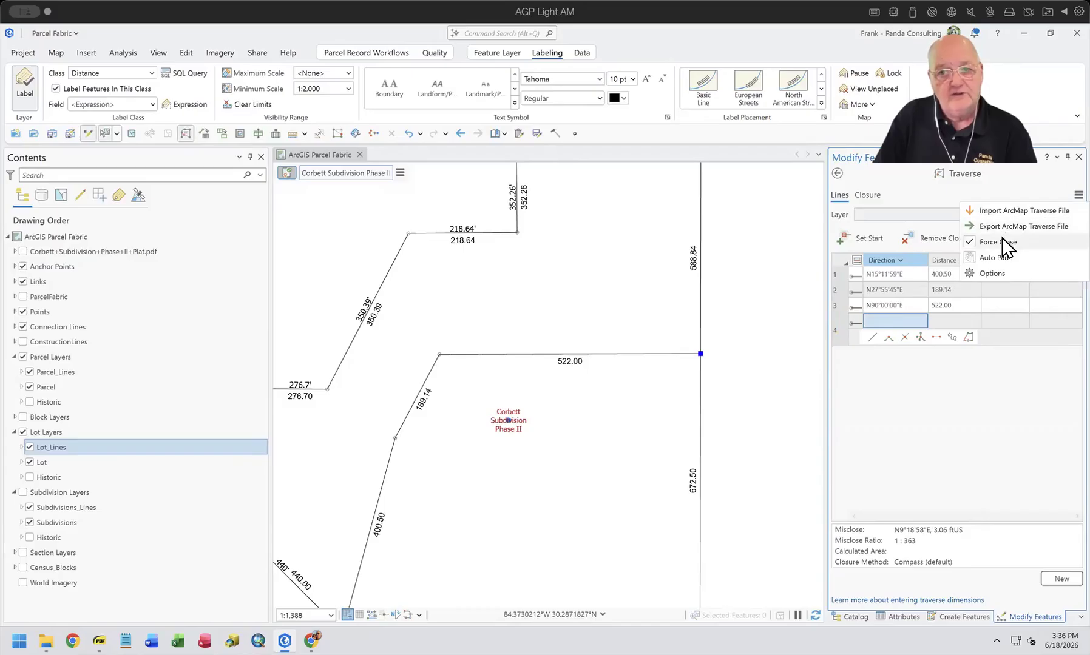
{"action": "scroll", "coordinate": [678, 425], "scroll_direction": "down", "scroll_amount": 2}
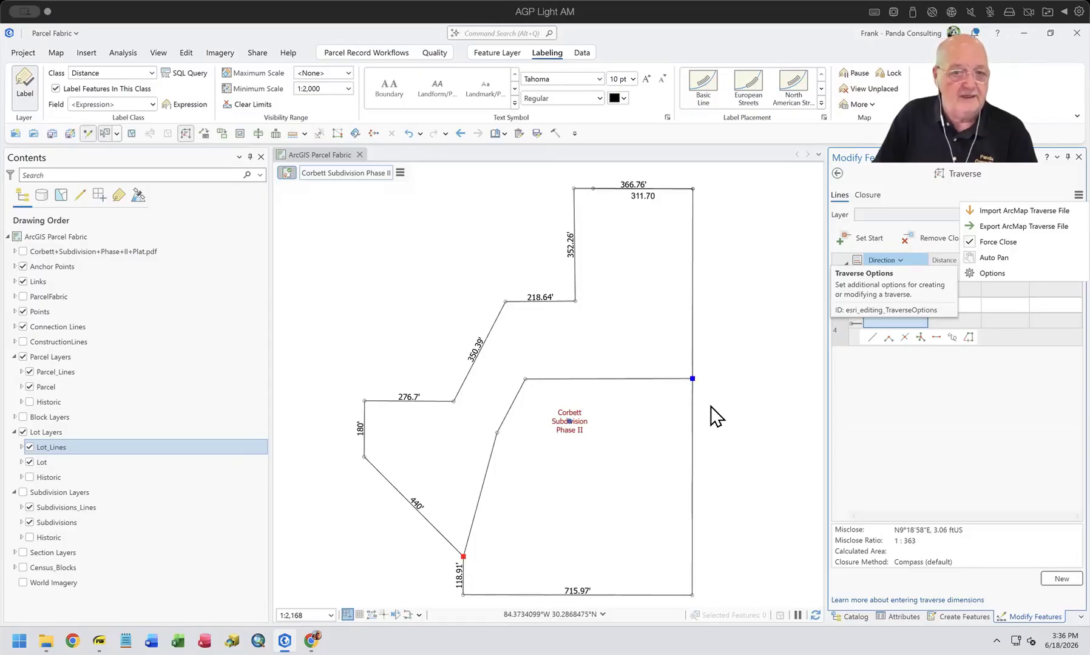
Build the active record into two lots, select both with all records shown, and leave the Traverse tool
{"action": "left_click", "coordinate": [376, 51]}
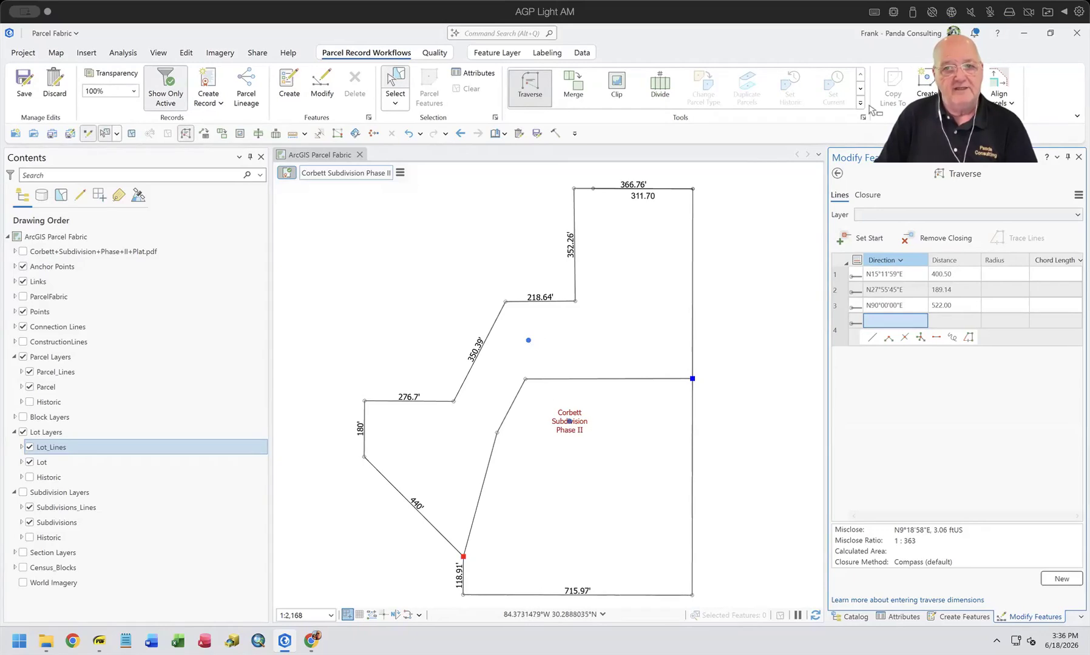
{"action": "left_click", "coordinate": [644, 455]}
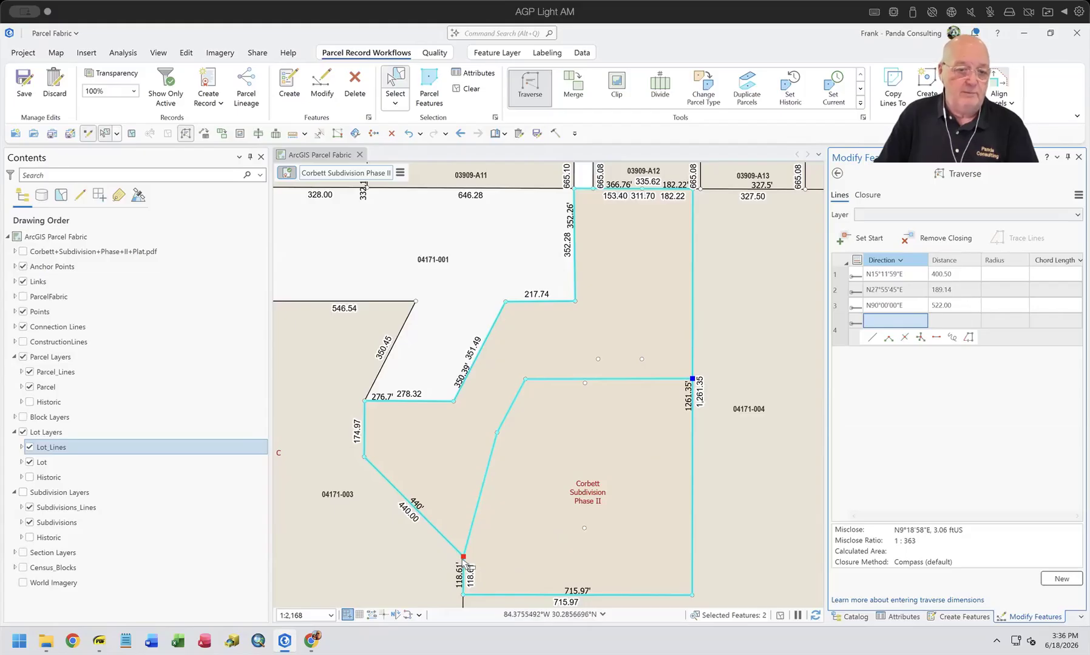
{"action": "left_click", "coordinate": [838, 175]}
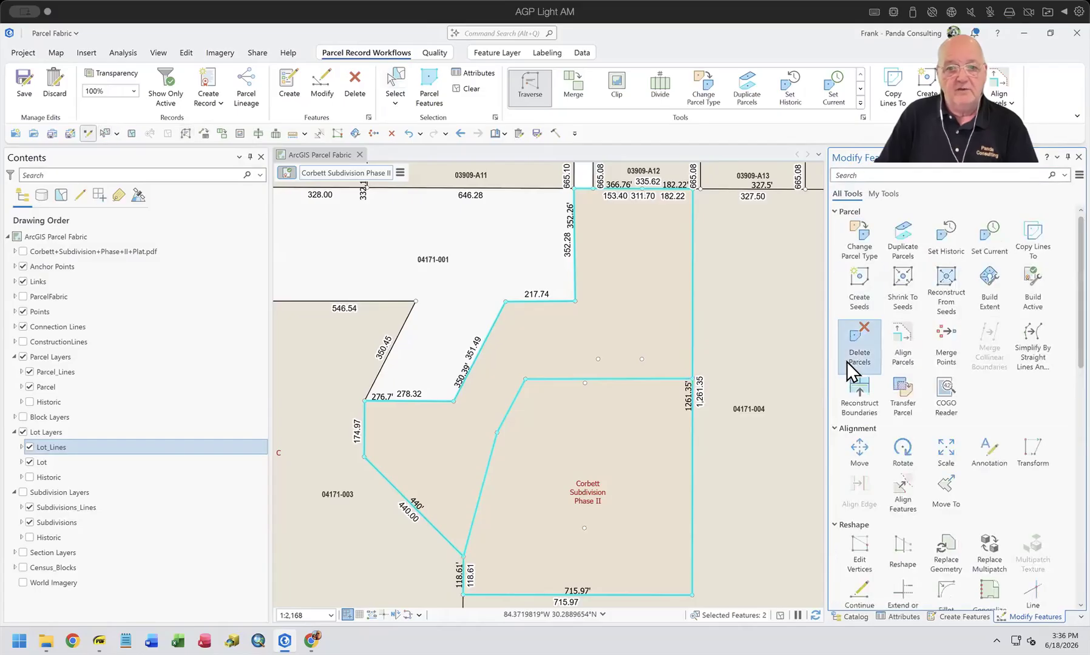
Overlay the Corbett Subdivision Phase II plat PDF on the built lots to check the lot numbers, and hide it again
{"action": "left_click", "coordinate": [22, 251]}
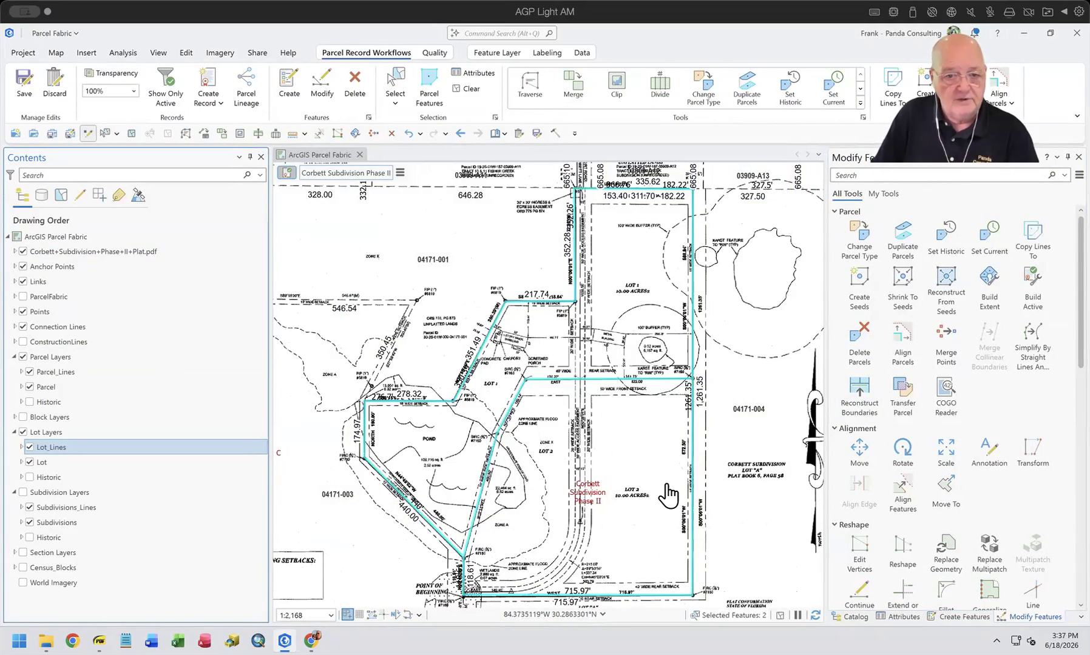
{"action": "scroll", "coordinate": [667, 494], "scroll_direction": "up", "scroll_amount": 3}
{"action": "scroll", "coordinate": [667, 495], "scroll_direction": "down", "scroll_amount": 3}
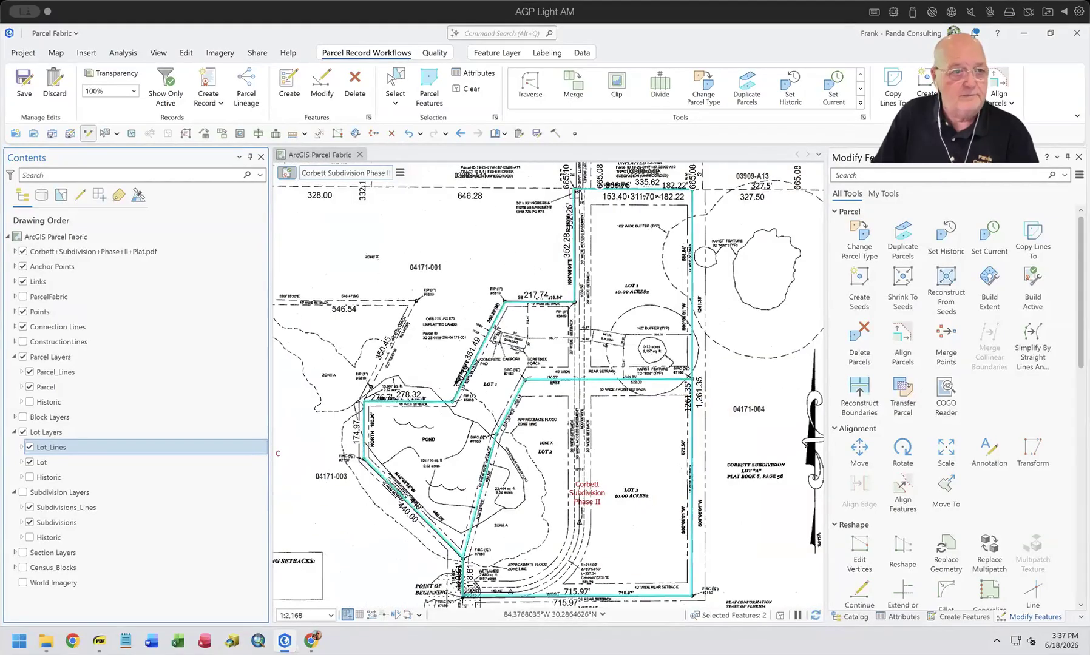
{"action": "left_click", "coordinate": [23, 252]}
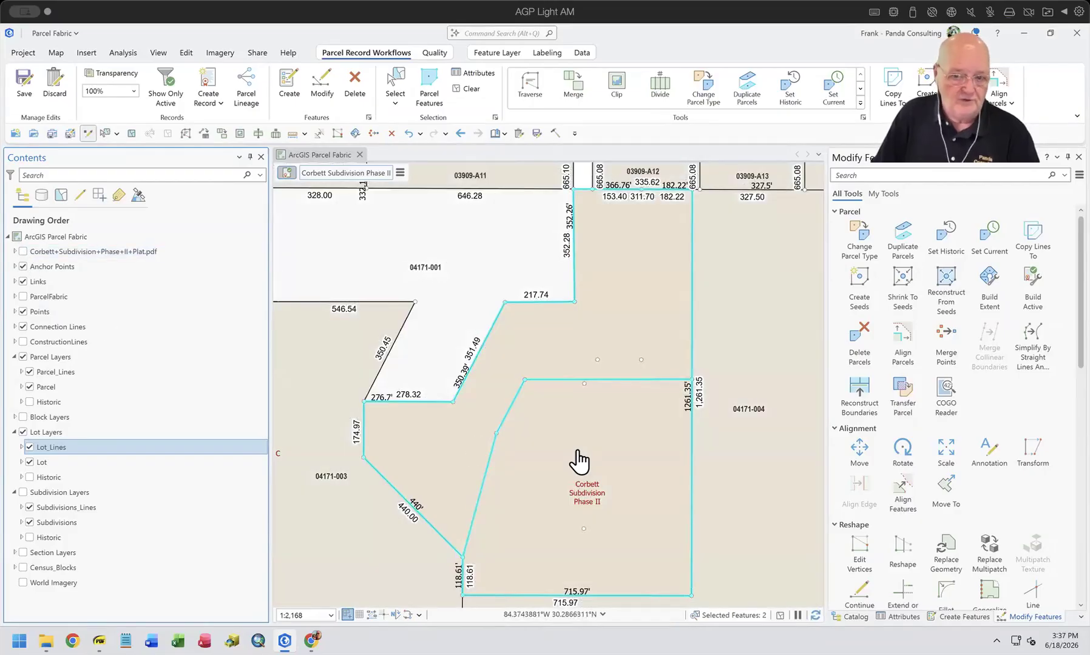
Start the Sequential Numbering tool for the Lot Layers : Lot layer with Lot Number as the field
{"action": "scroll", "coordinate": [962, 405], "scroll_direction": "down", "scroll_amount": 4}
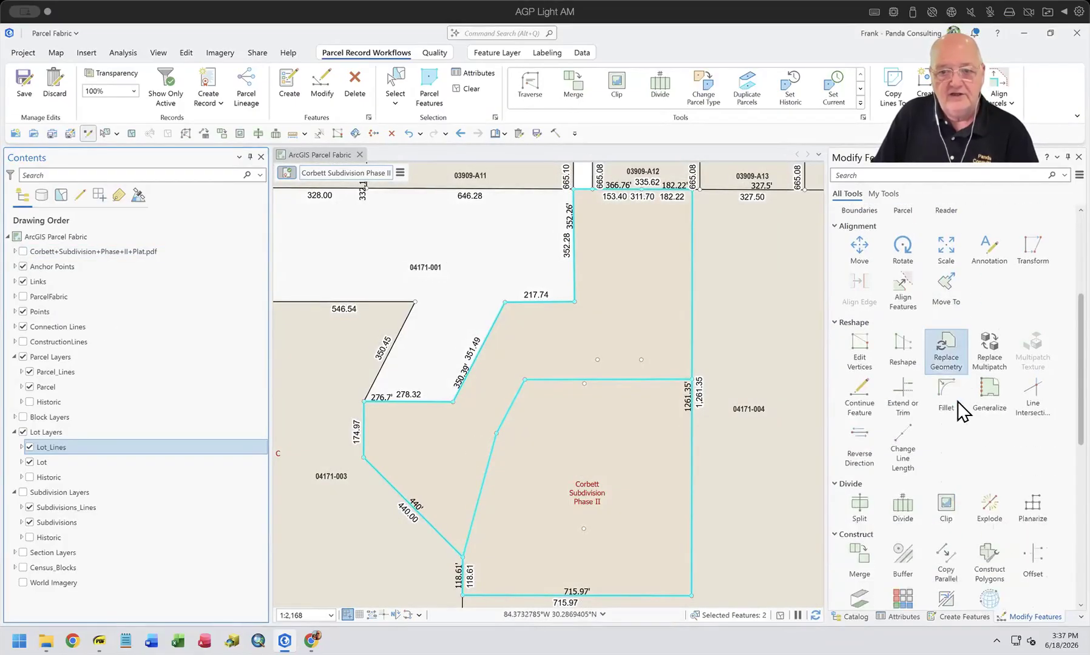
{"action": "scroll", "coordinate": [957, 401], "scroll_direction": "down", "scroll_amount": 2}
{"action": "scroll", "coordinate": [933, 528], "scroll_direction": "down", "scroll_amount": 2}
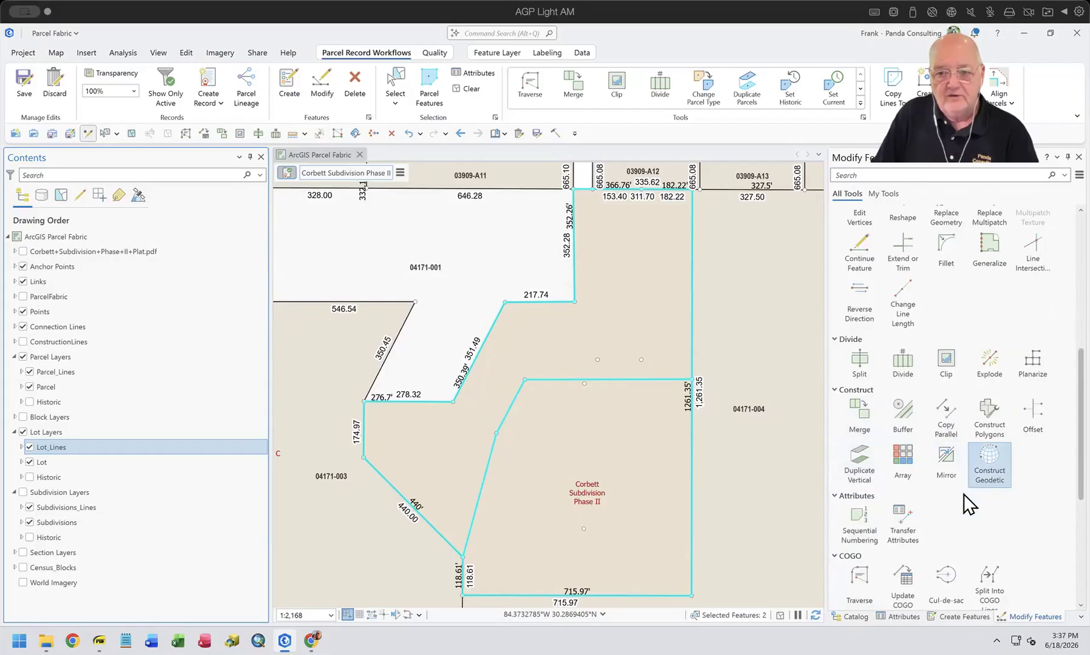
{"action": "left_click", "coordinate": [864, 518]}
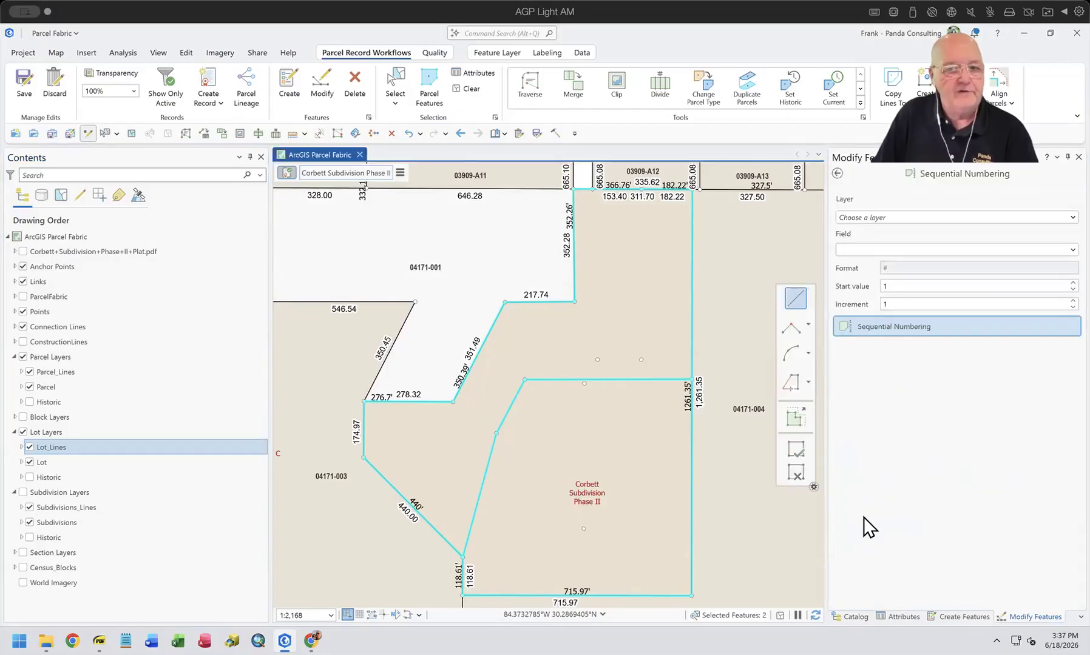
{"action": "left_click", "coordinate": [1073, 217]}
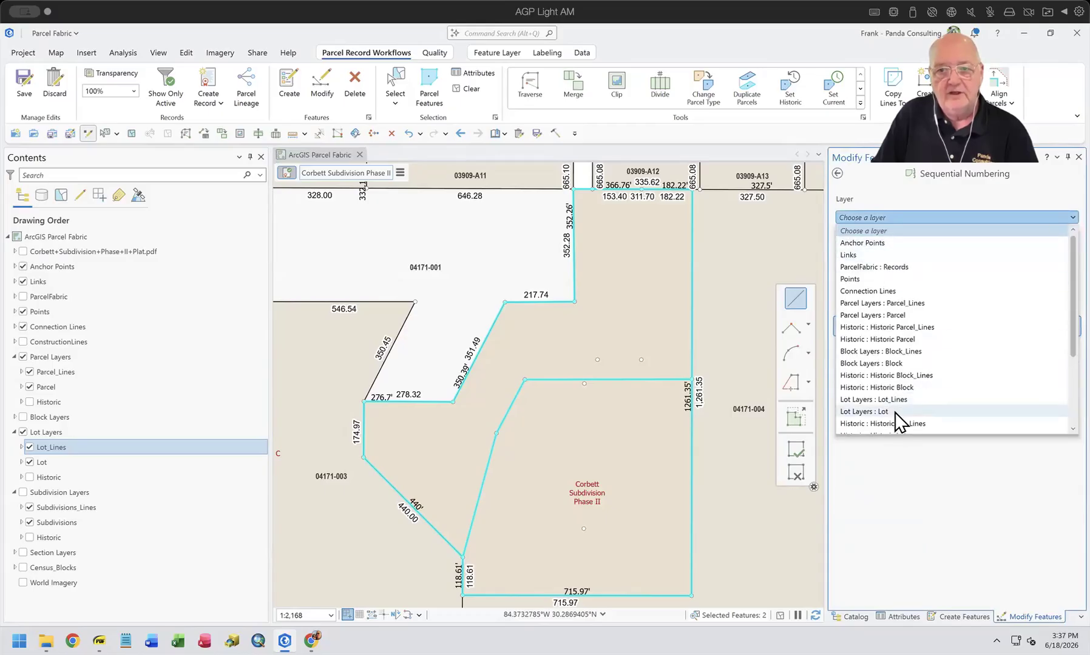
{"action": "left_click", "coordinate": [892, 412]}
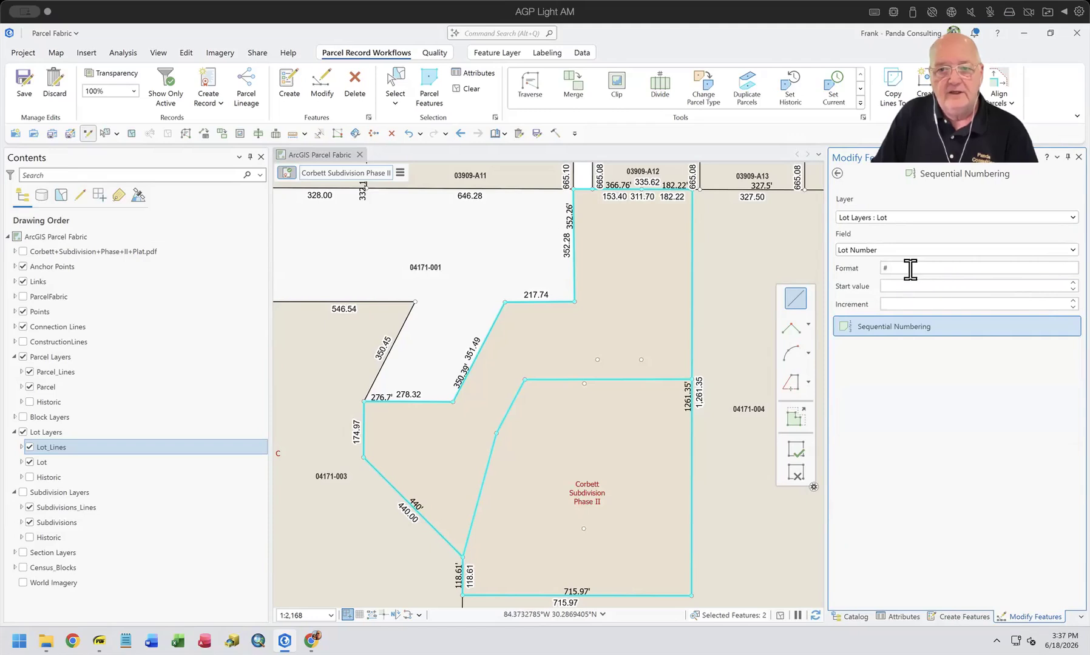
Number the upper lot and then the lower lot sequentially, with format #, start value 1 and increment 1
{"action": "mouse_move", "coordinate": [910, 270]}
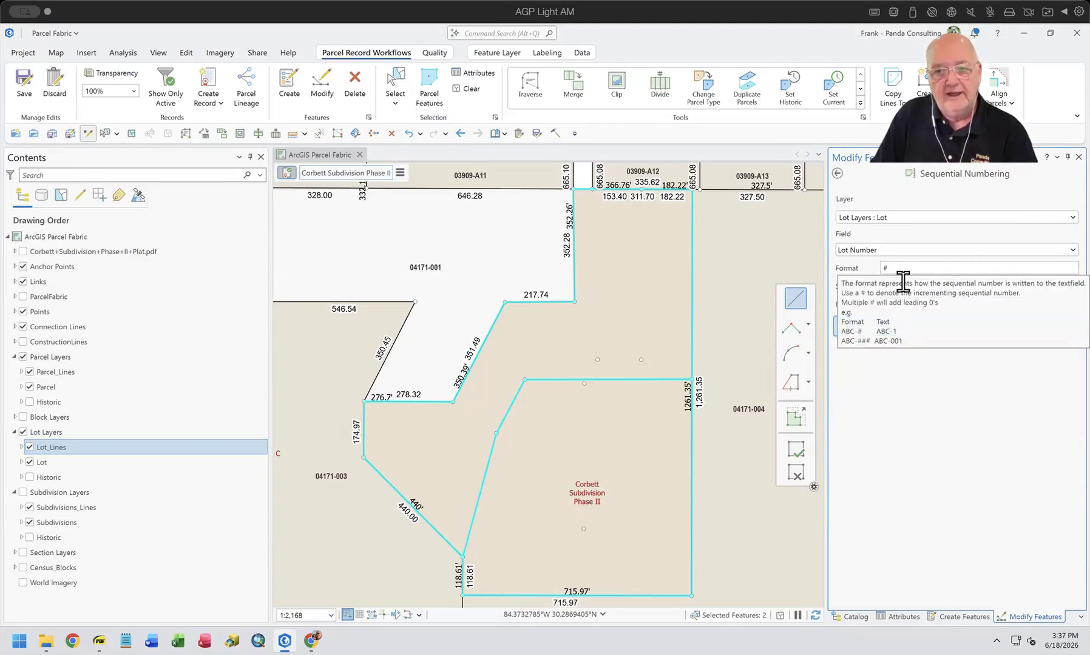
{"action": "type", "text": "1"}
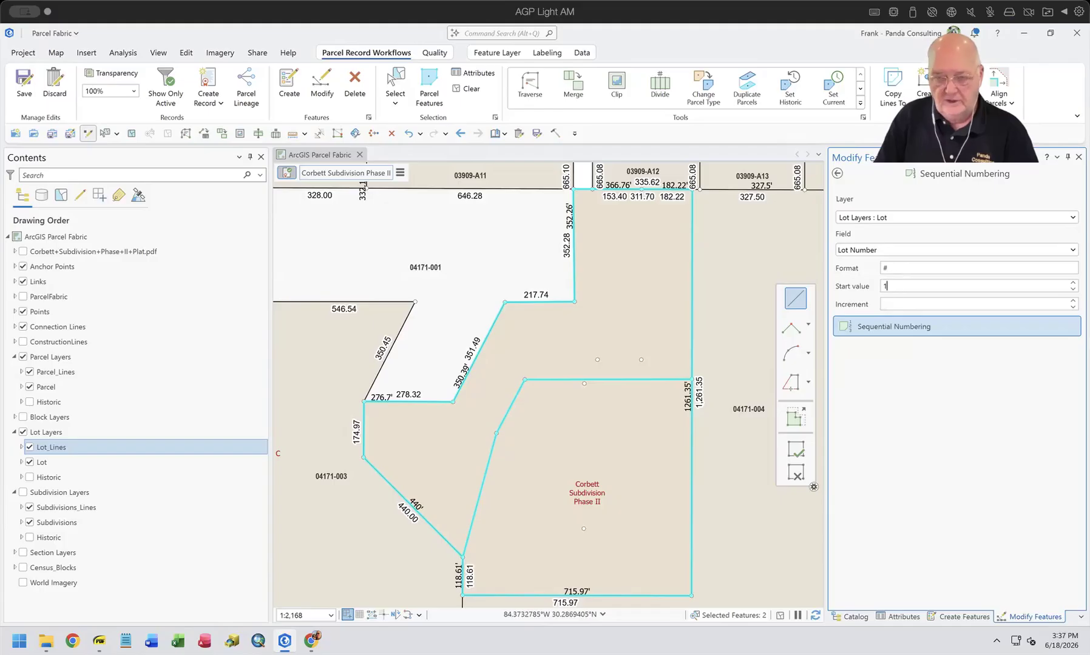
{"action": "left_click", "coordinate": [899, 301]}
{"action": "type", "text": "1"}
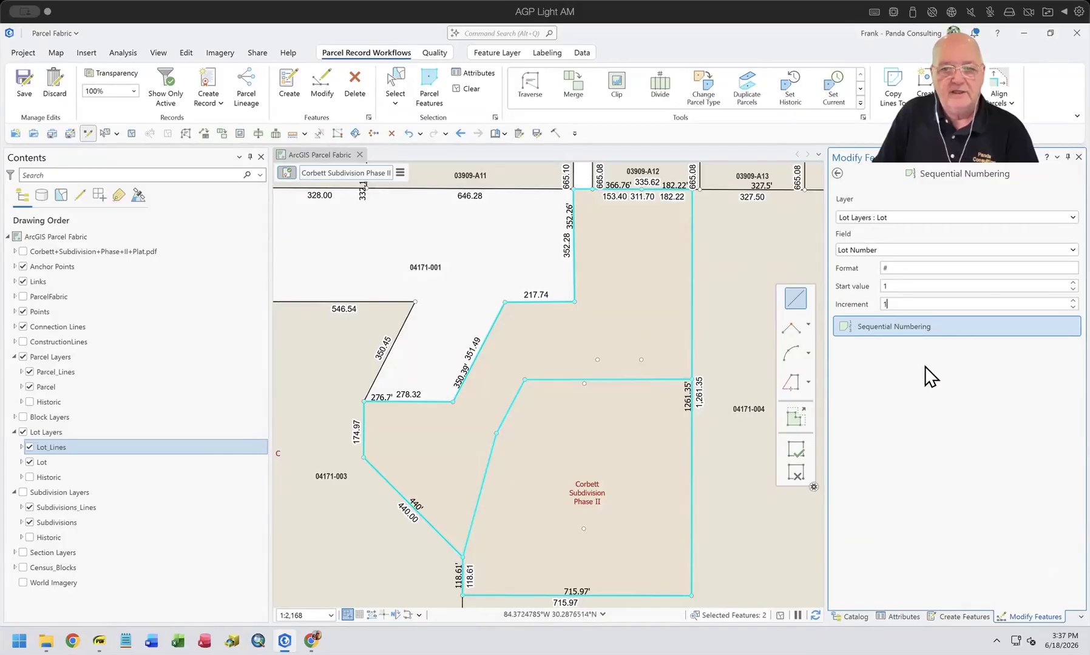
{"action": "left_click", "coordinate": [897, 326]}
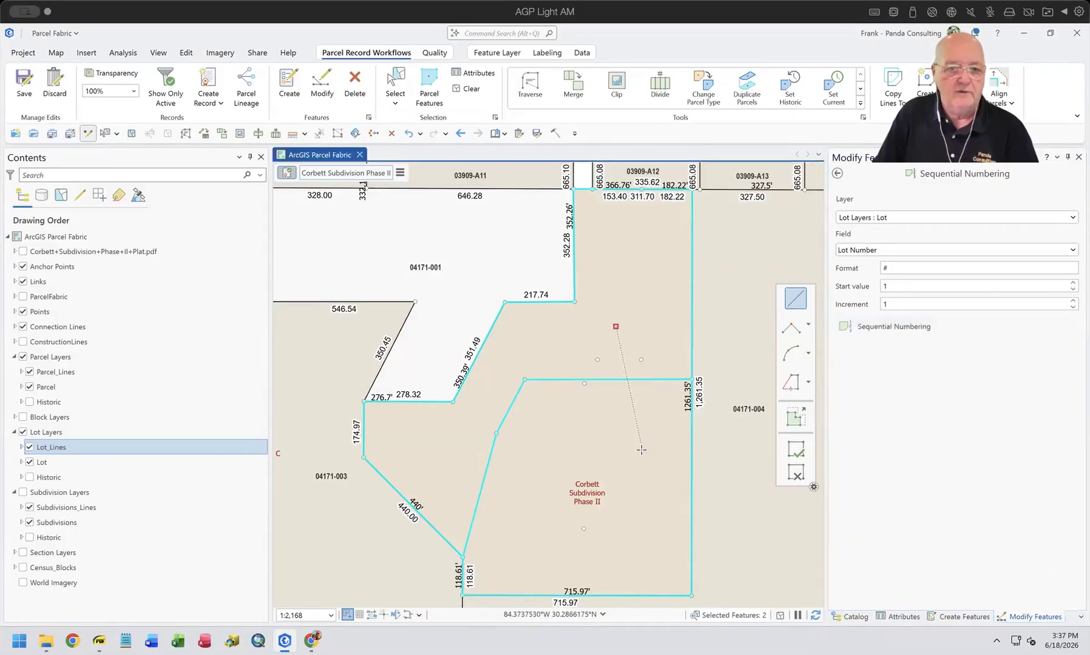
{"action": "double_click", "coordinate": [635, 473]}
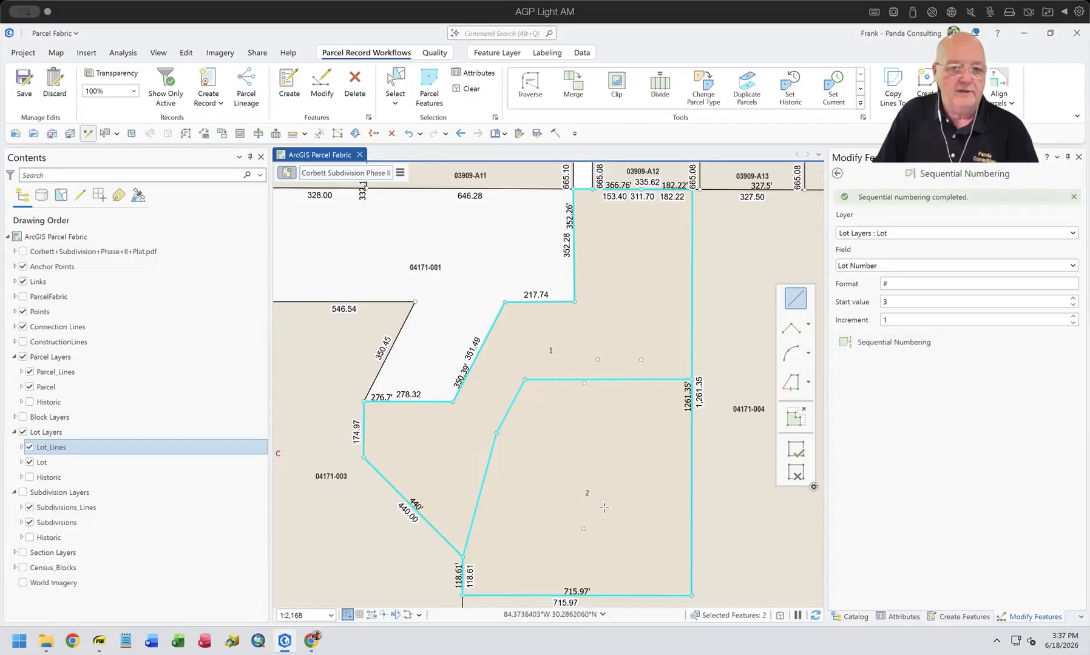
{"action": "left_click", "coordinate": [898, 282]}
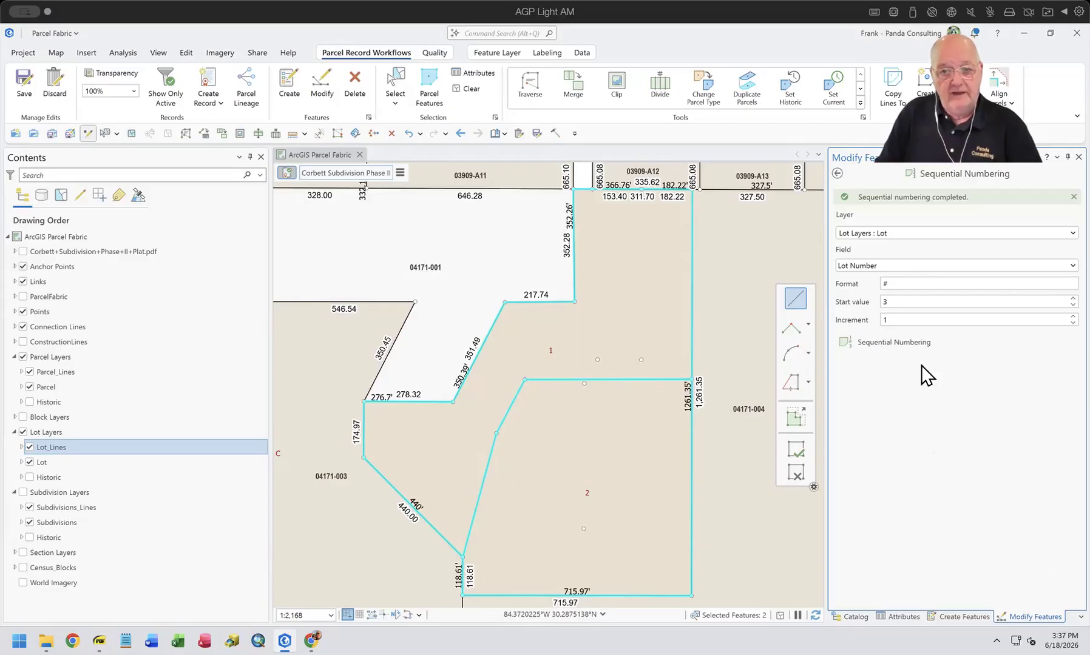
{"action": "mouse_move", "coordinate": [897, 283]}
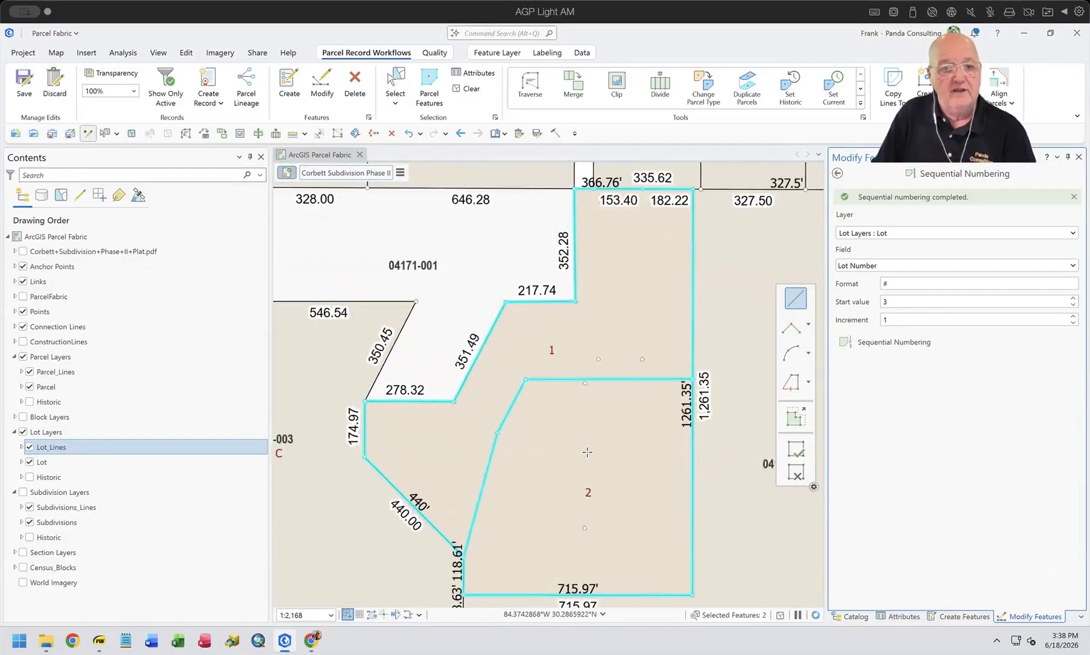
Set the SUBDIVISION_NAME attribute of both selected lots to Corbett Subdivision Phase II
{"action": "left_click", "coordinate": [902, 616]}
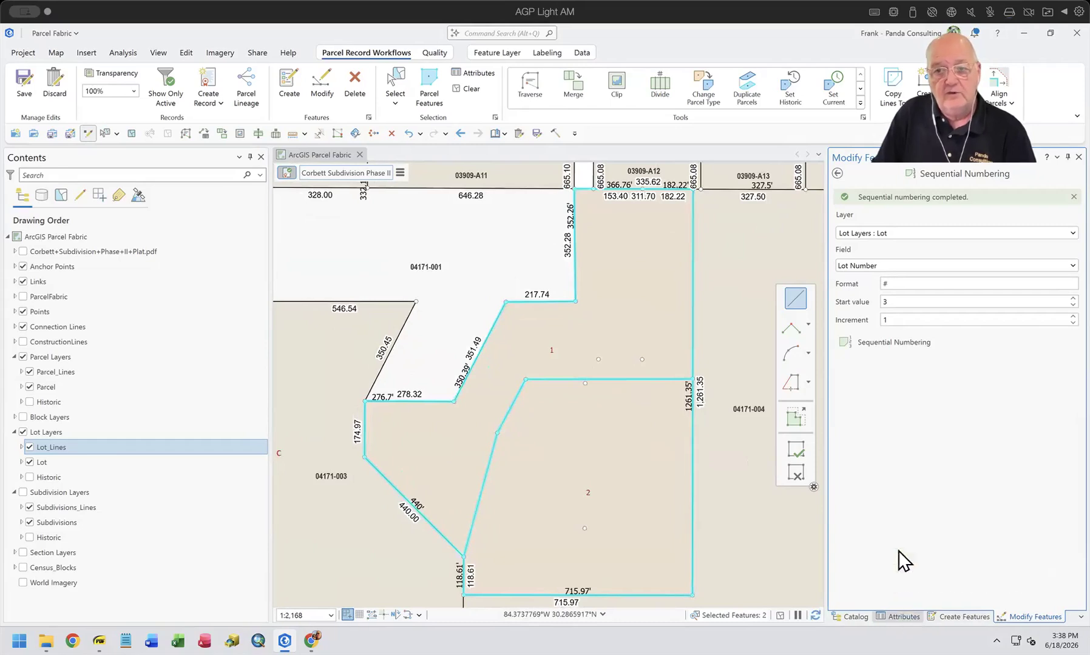
{"action": "left_click", "coordinate": [868, 232]}
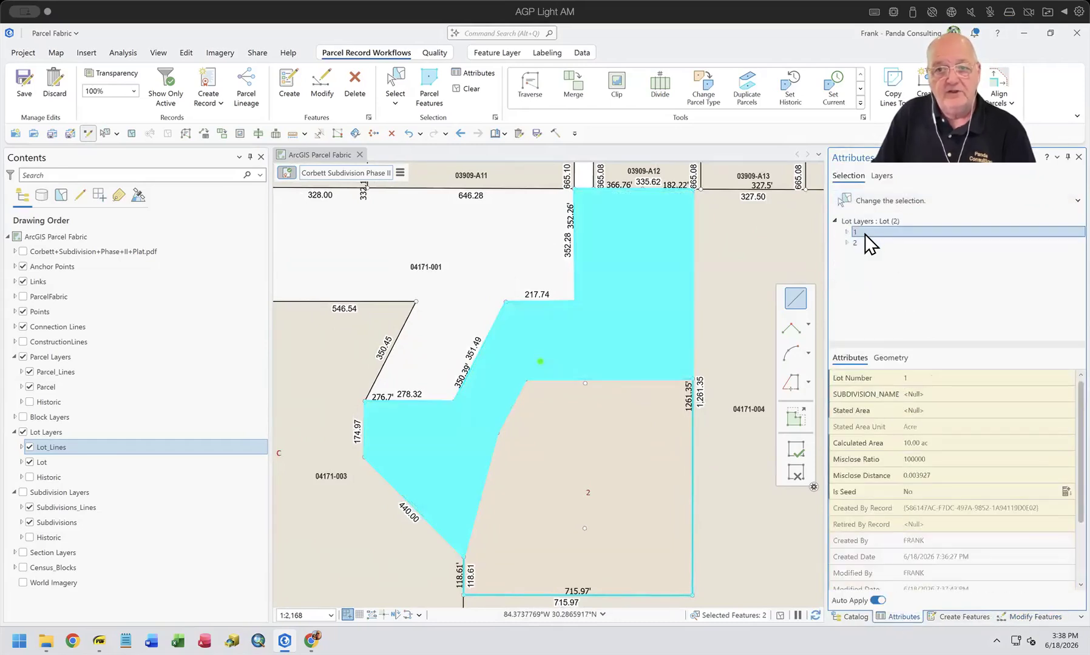
{"action": "left_click", "coordinate": [861, 241]}
{"action": "left_click", "coordinate": [862, 232]}
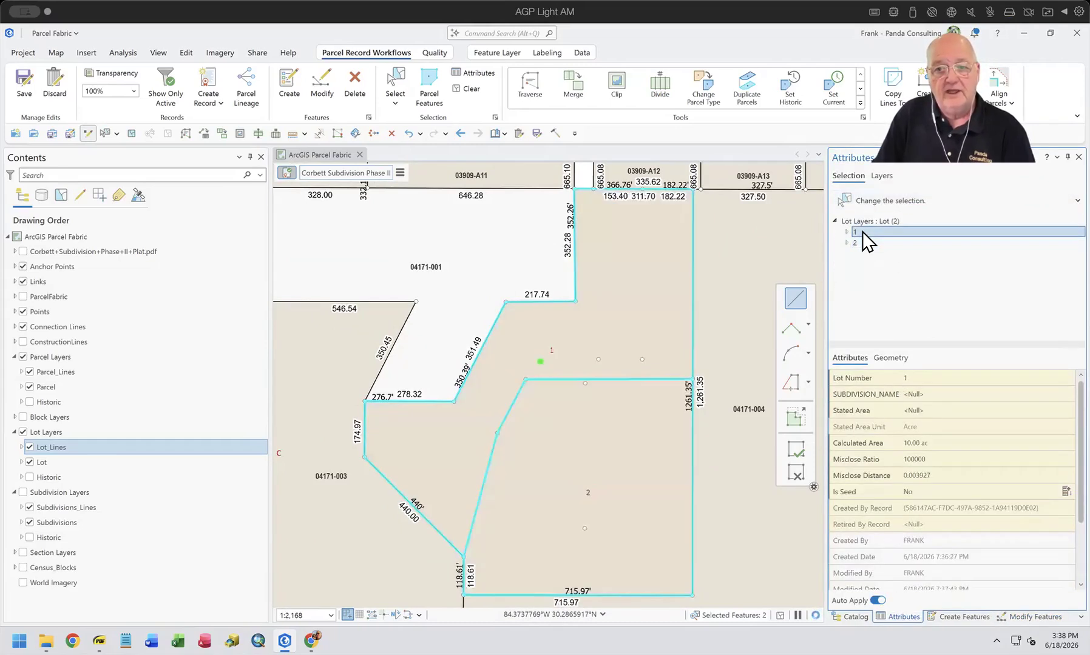
{"action": "left_click", "coordinate": [965, 394]}
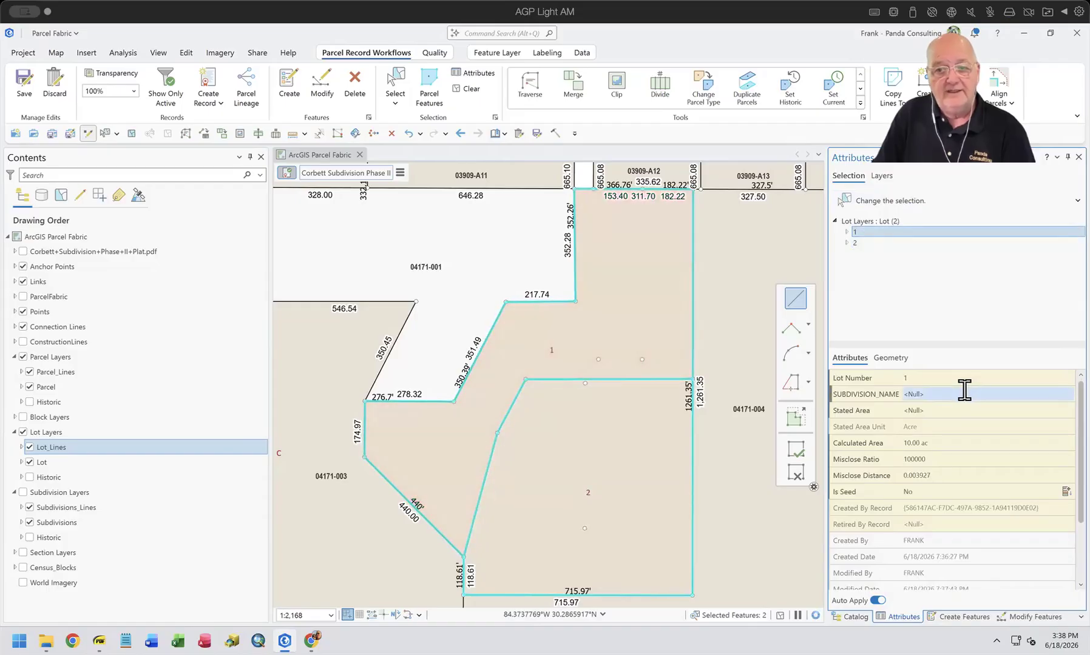
{"action": "left_click", "coordinate": [862, 241]}
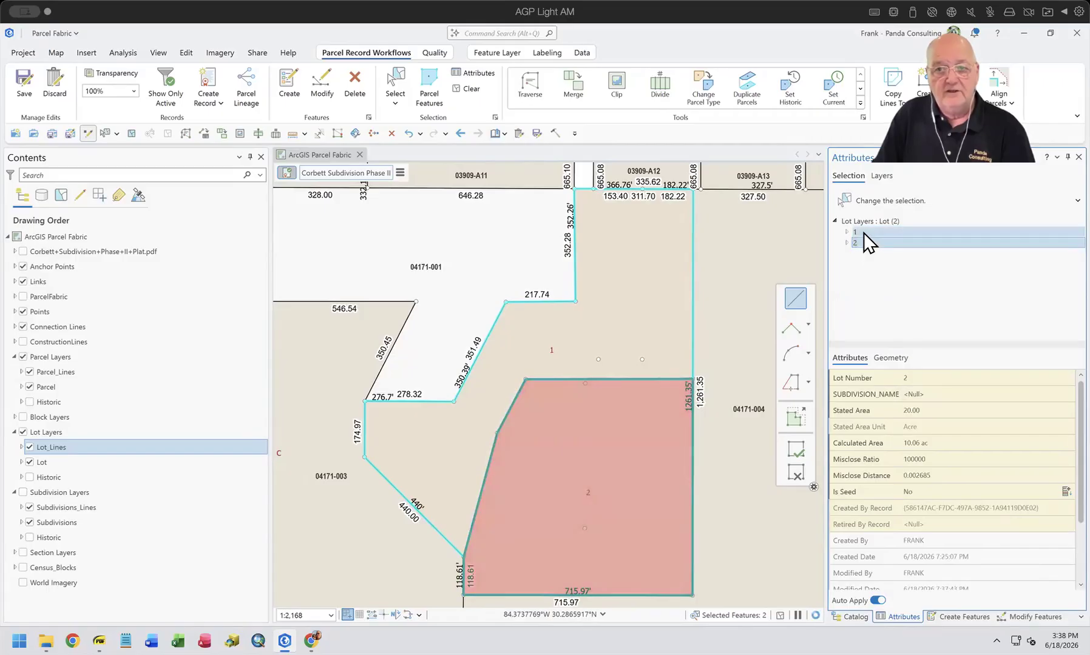
{"action": "left_click", "coordinate": [862, 233]}
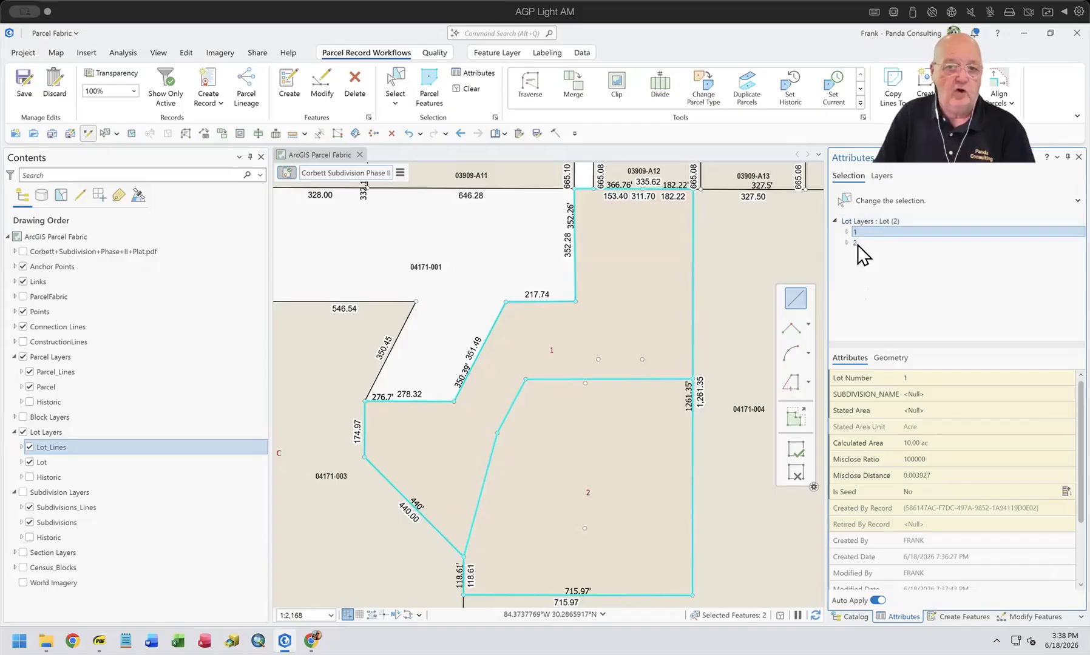
{"action": "left_click", "coordinate": [879, 221]}
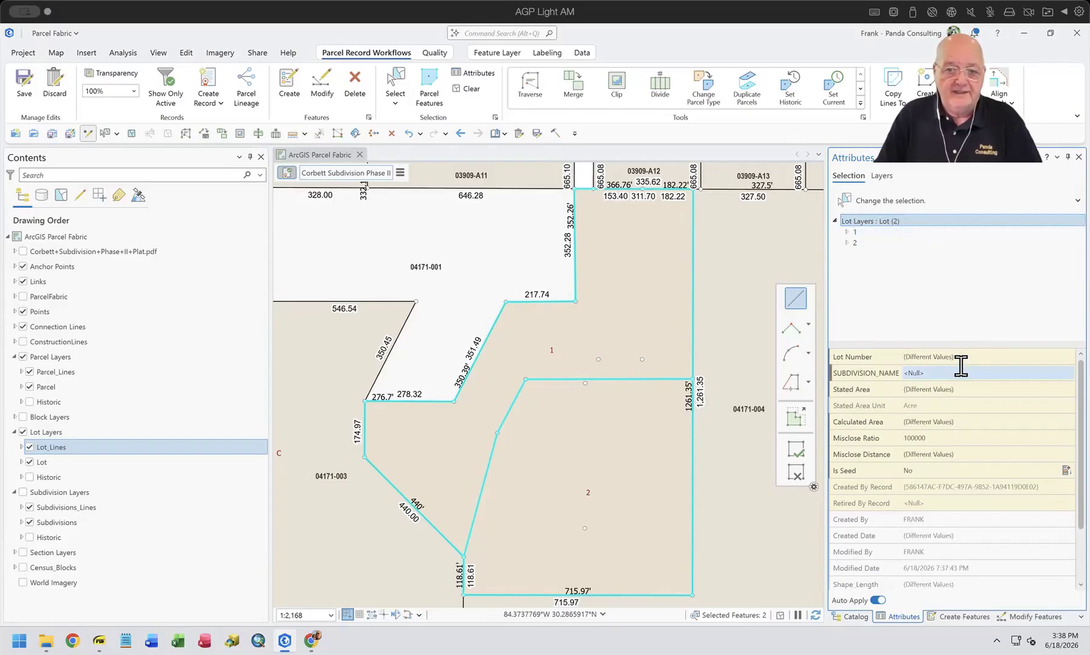
{"action": "left_click", "coordinate": [961, 368]}
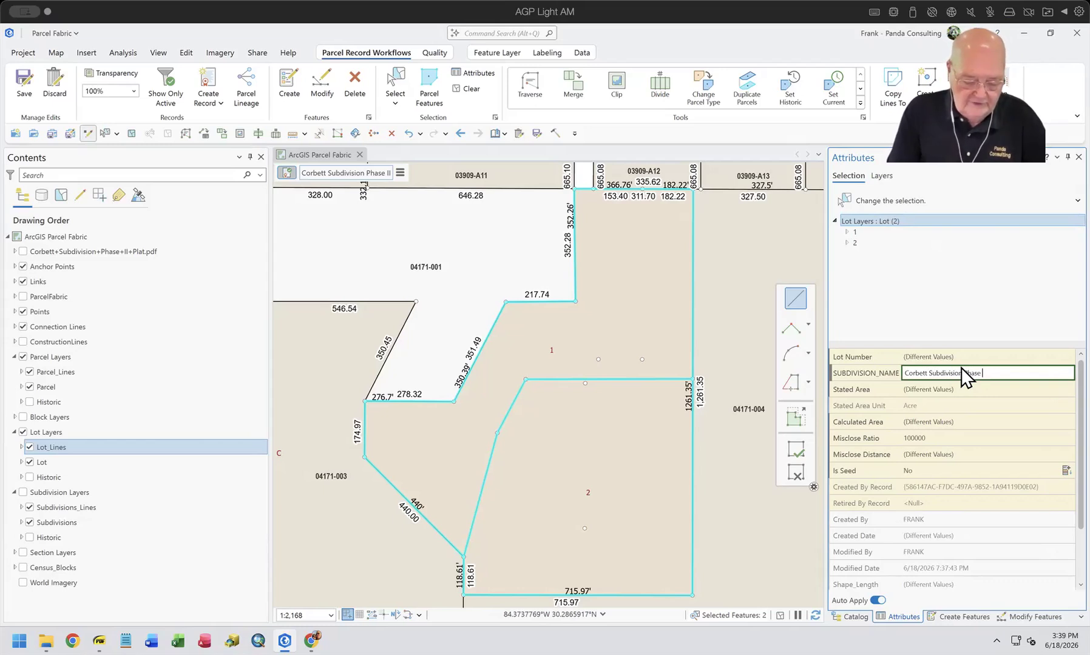
{"action": "key", "text": "Tab"}
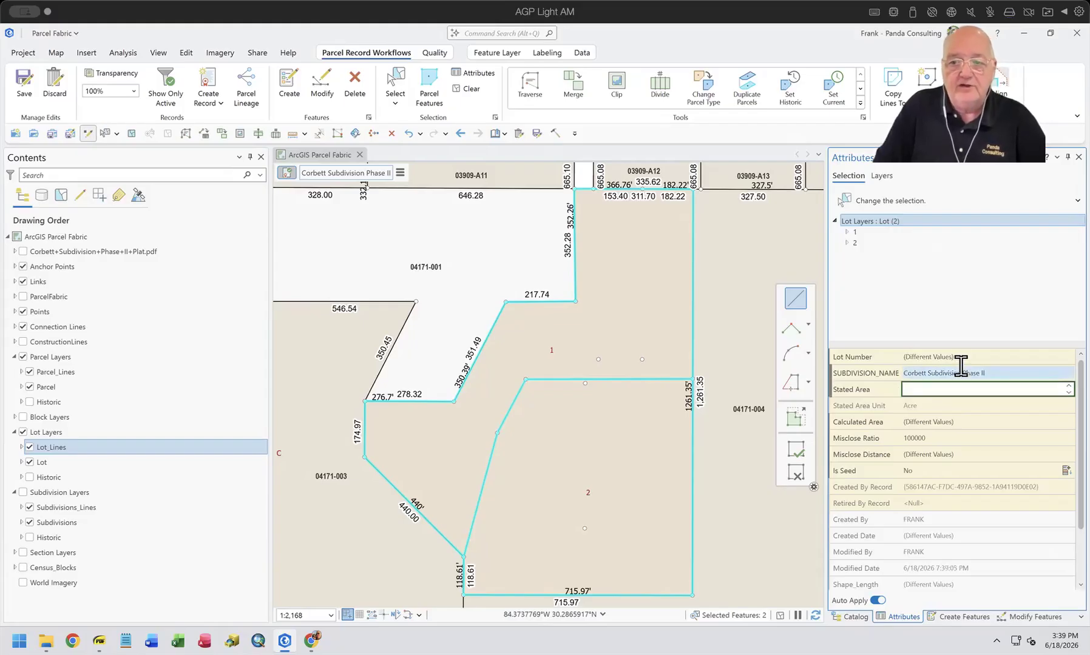
Set the Stated Area of lot 1 and of lot 2 to 10 acres each
{"action": "left_click", "coordinate": [876, 231]}
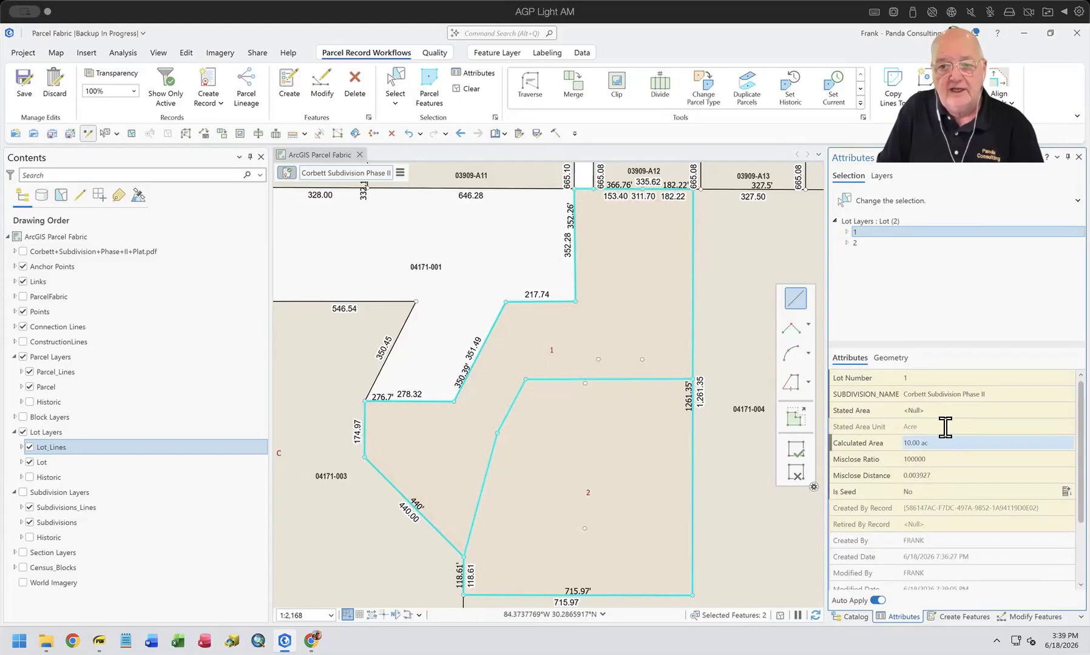
{"action": "left_click", "coordinate": [916, 410]}
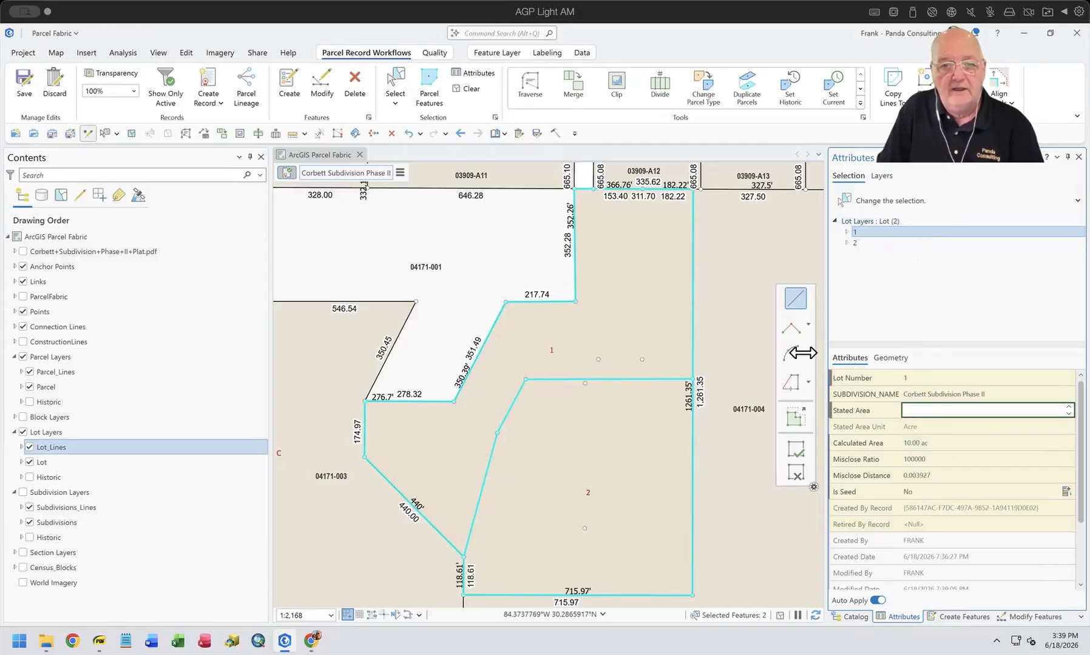
{"action": "type", "text": "10"}
{"action": "key", "text": "Tab"}
{"action": "left_click", "coordinate": [869, 243]}
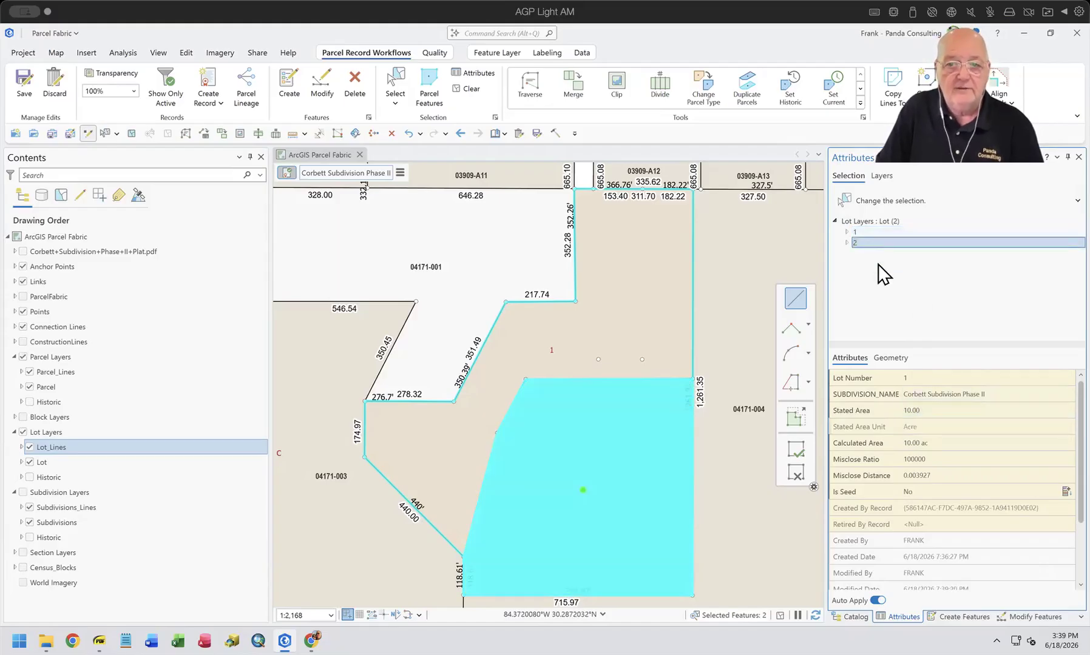
{"action": "left_click", "coordinate": [931, 409]}
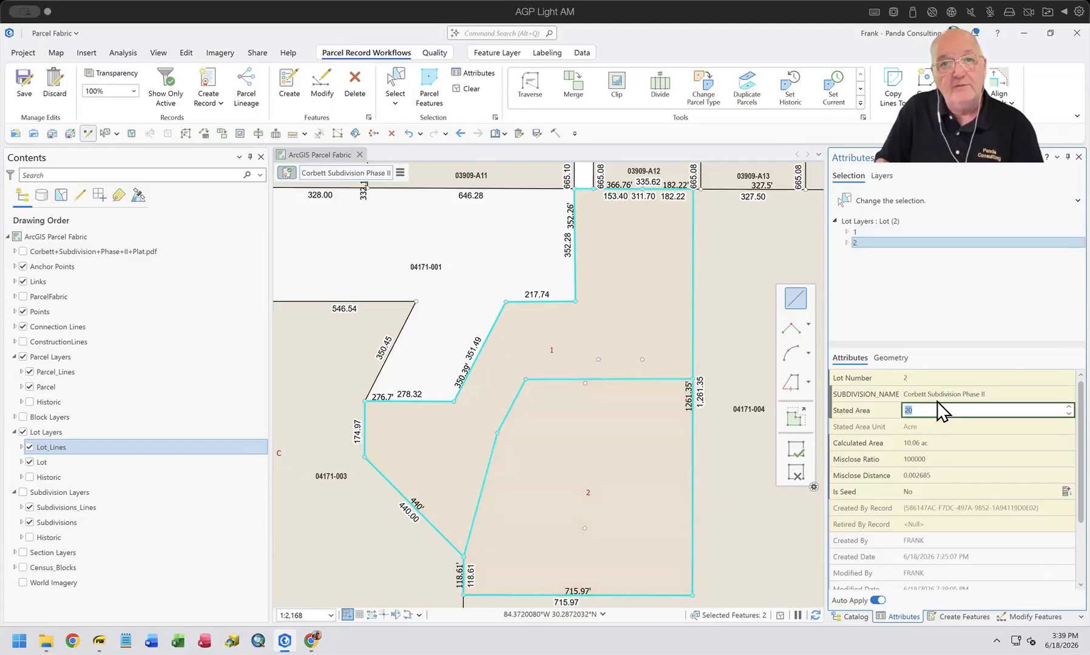
{"action": "type", "text": "10"}
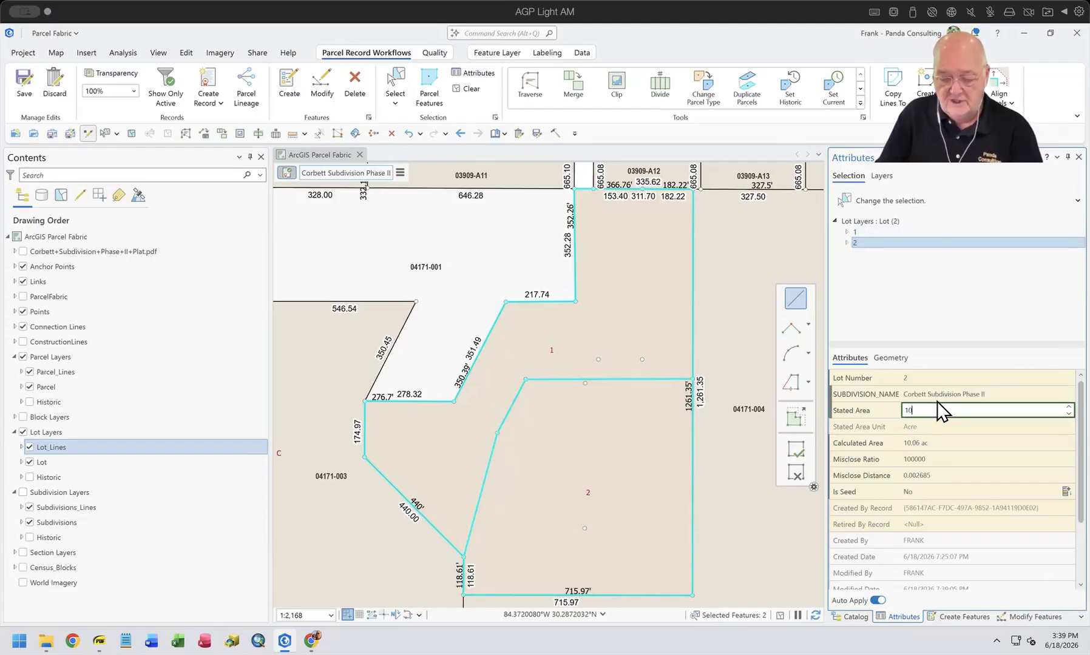
{"action": "key", "text": "Tab"}
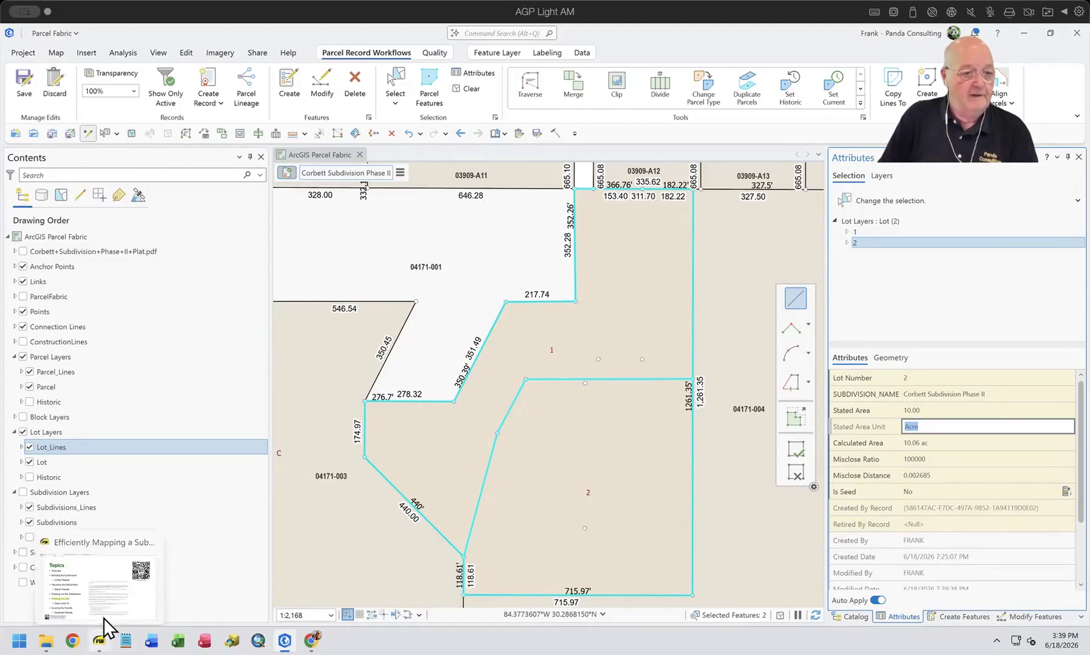
Switch to the Efficiently Mapping a Subdivision PDF, highlight the Building the Parcels topic, and return to ArcGIS Pro
{"action": "left_click", "coordinate": [103, 619]}
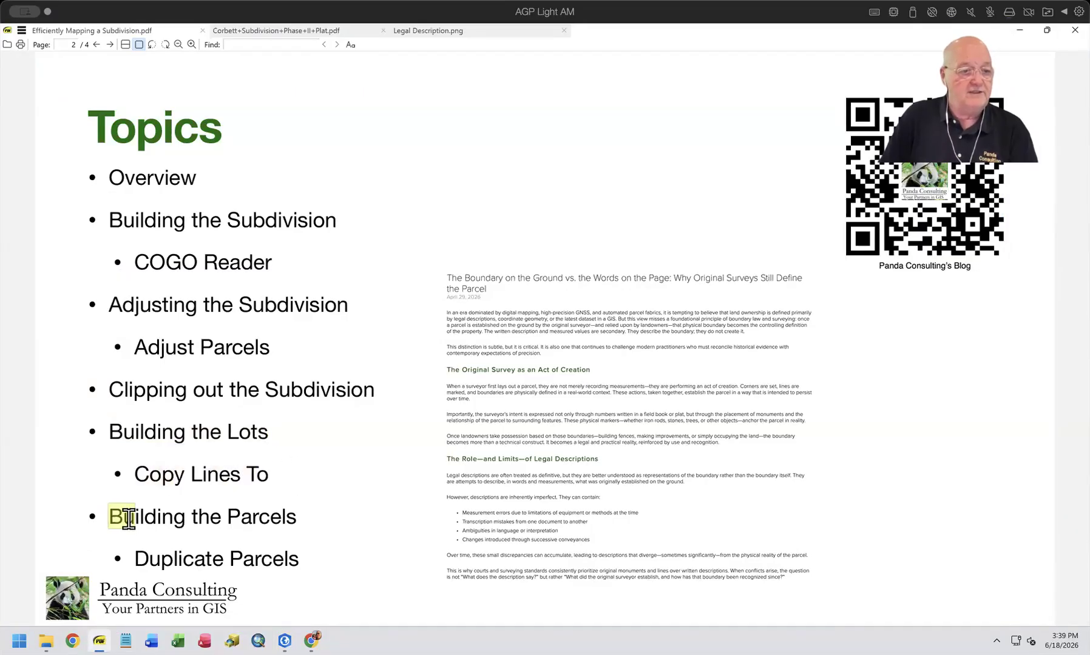
{"action": "left_click_drag", "start_coordinate": [128, 521], "coordinate": [305, 526]}
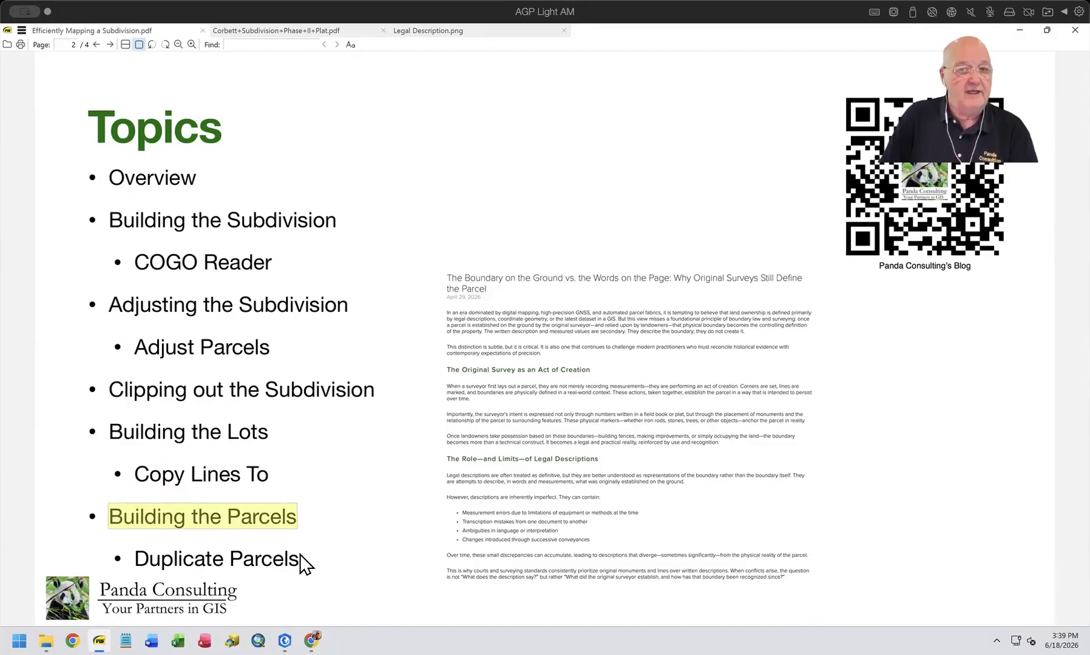
{"action": "left_click", "coordinate": [286, 618]}
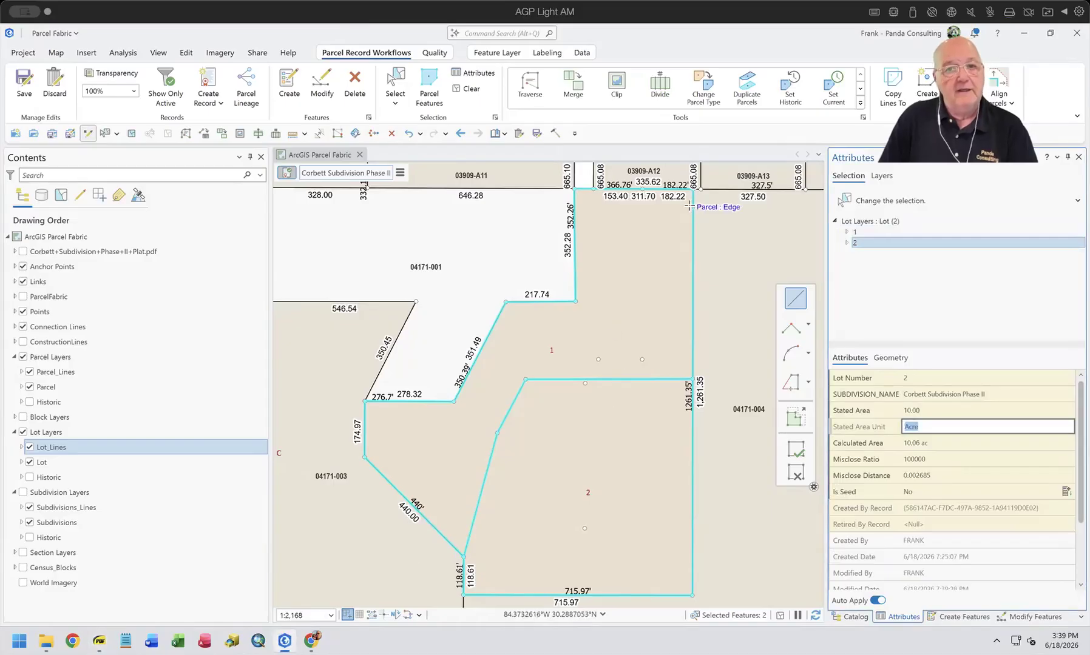
Duplicate the two selected lots once as the Parcel_PF parcel type and check parcel 1's attributes
{"action": "left_click", "coordinate": [750, 86]}
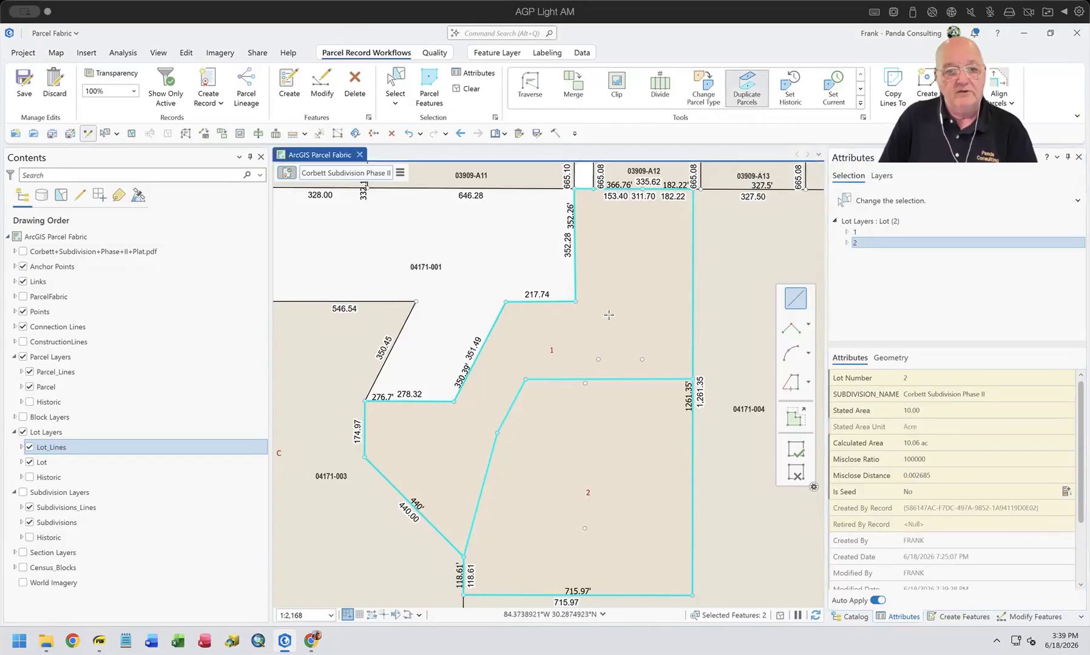
{"action": "left_click", "coordinate": [720, 204]}
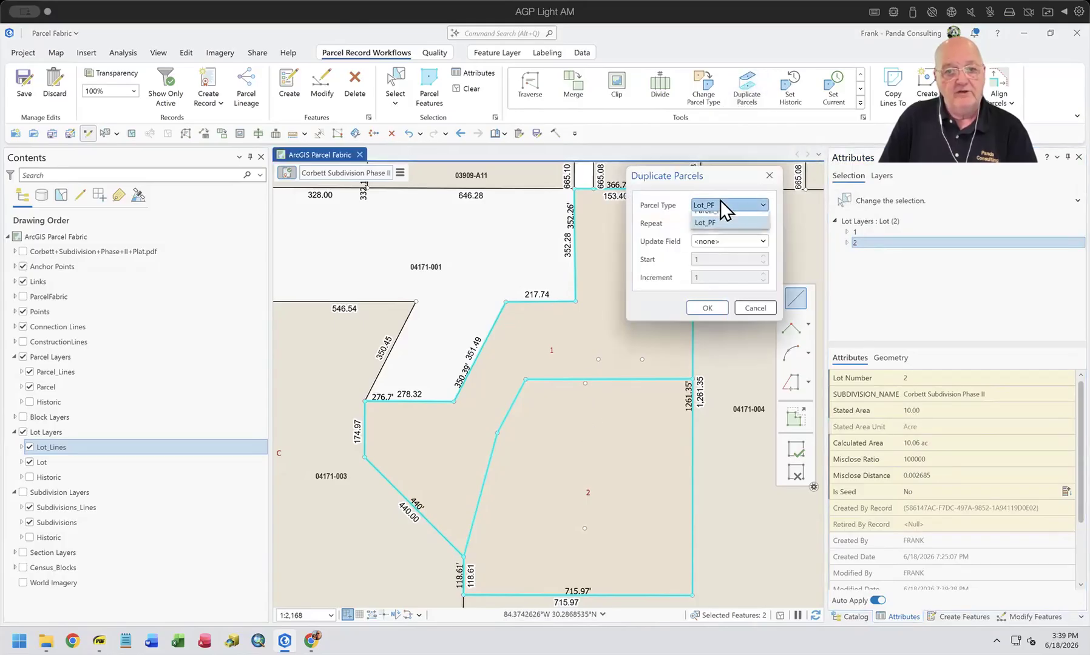
{"action": "left_click", "coordinate": [721, 218]}
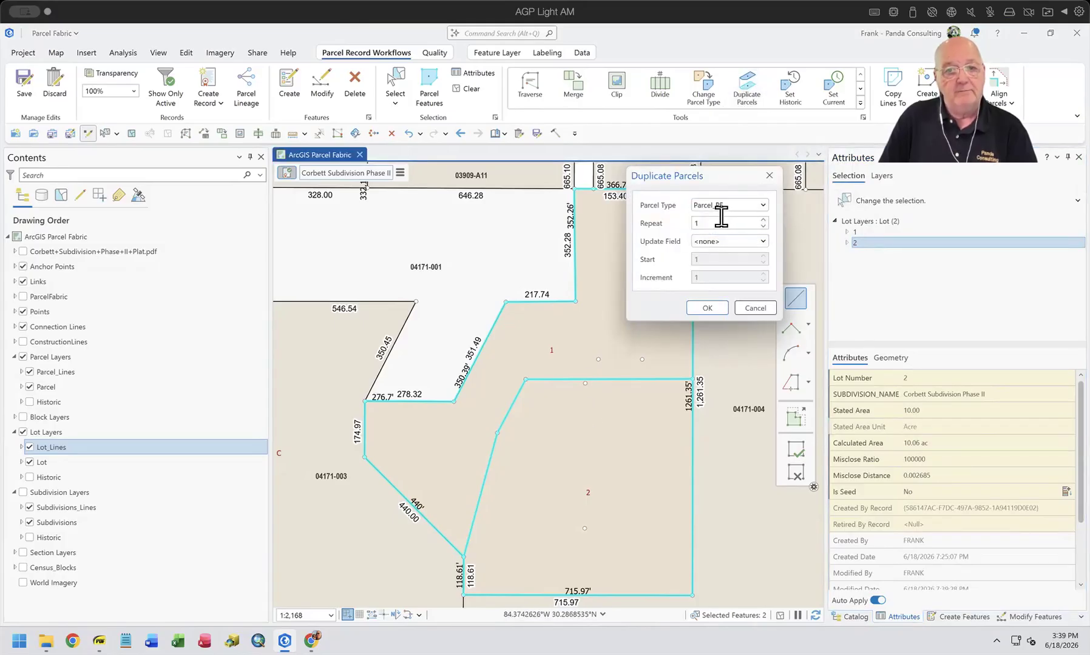
{"action": "left_click", "coordinate": [707, 308]}
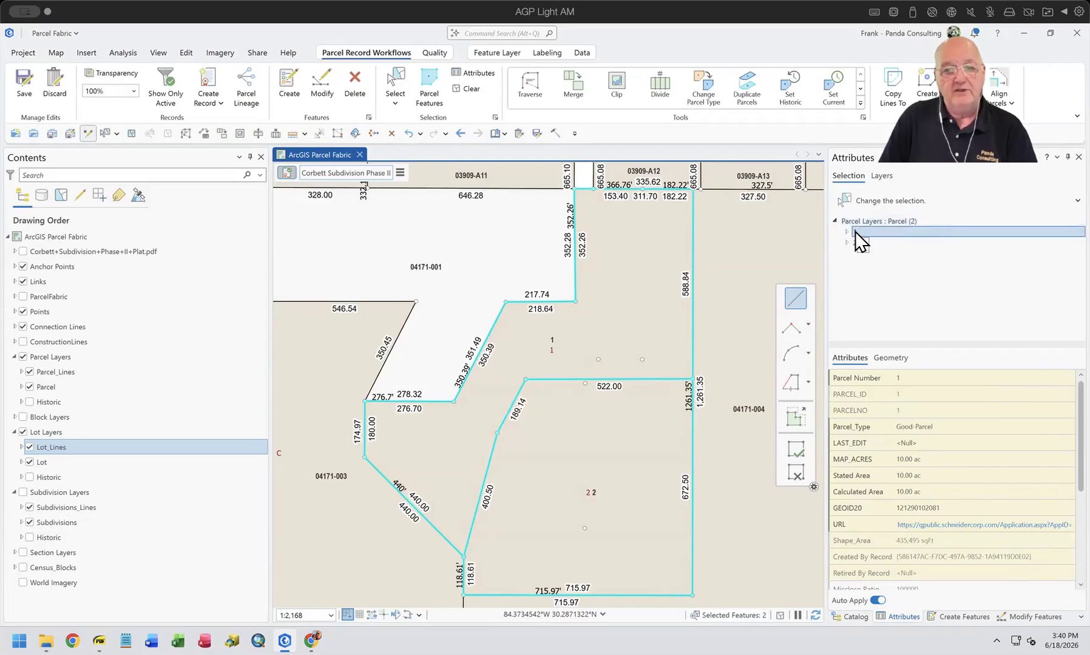
{"action": "left_click", "coordinate": [855, 232]}
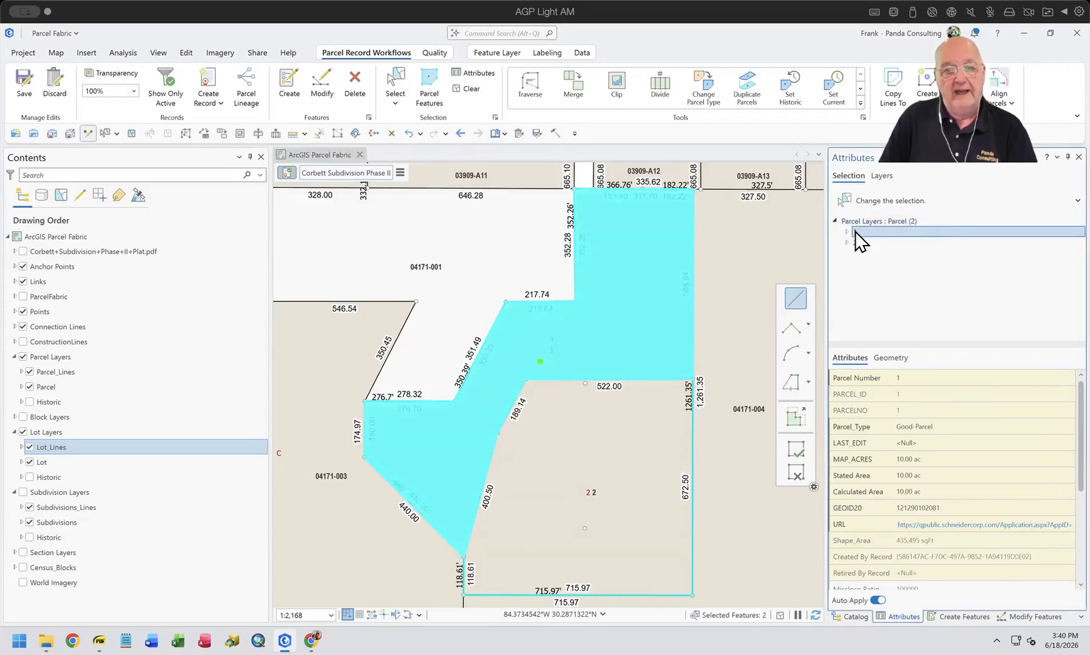
{"action": "left_click", "coordinate": [638, 437]}
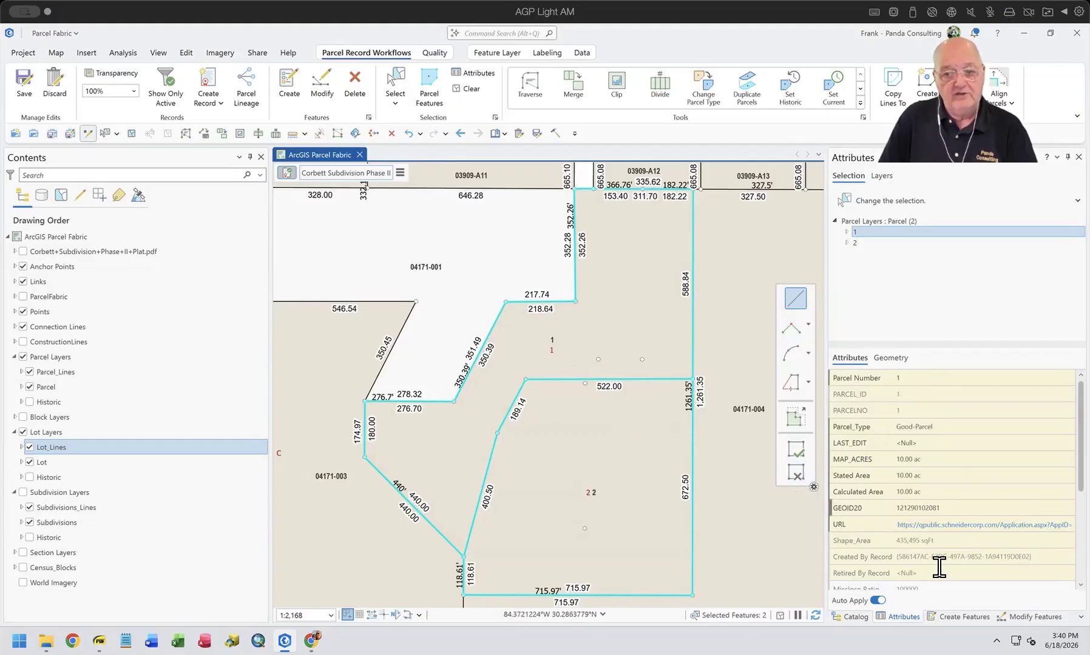
Configure Sequential Numbering for the Parcel Number field of the Parcel layer with the format 04172-###
{"action": "left_click", "coordinate": [1026, 617]}
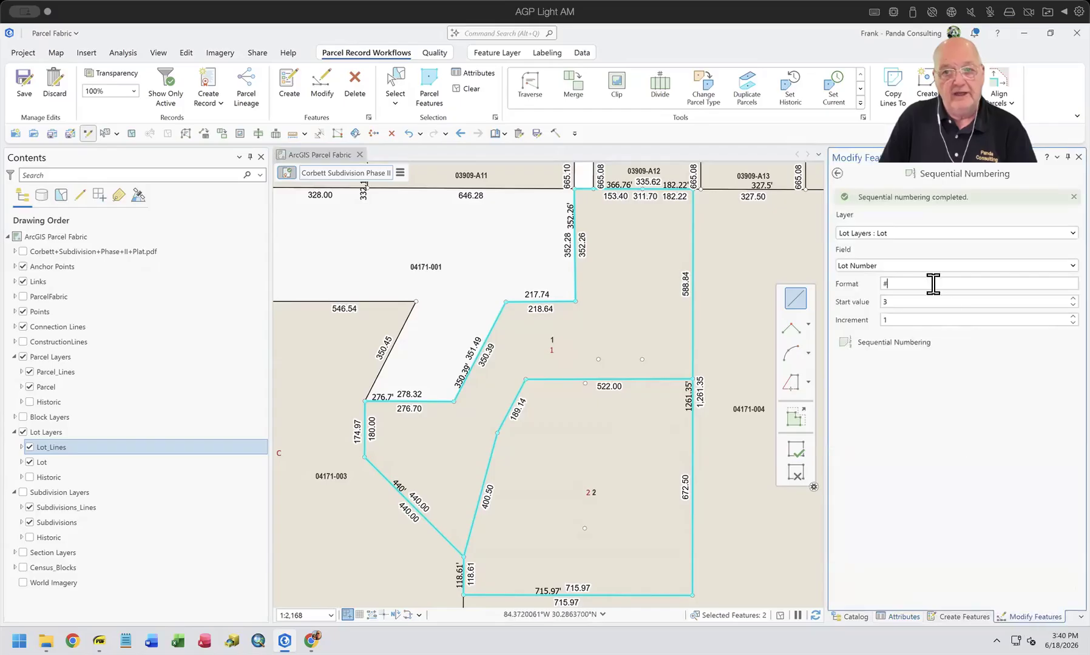
{"action": "left_click", "coordinate": [874, 246]}
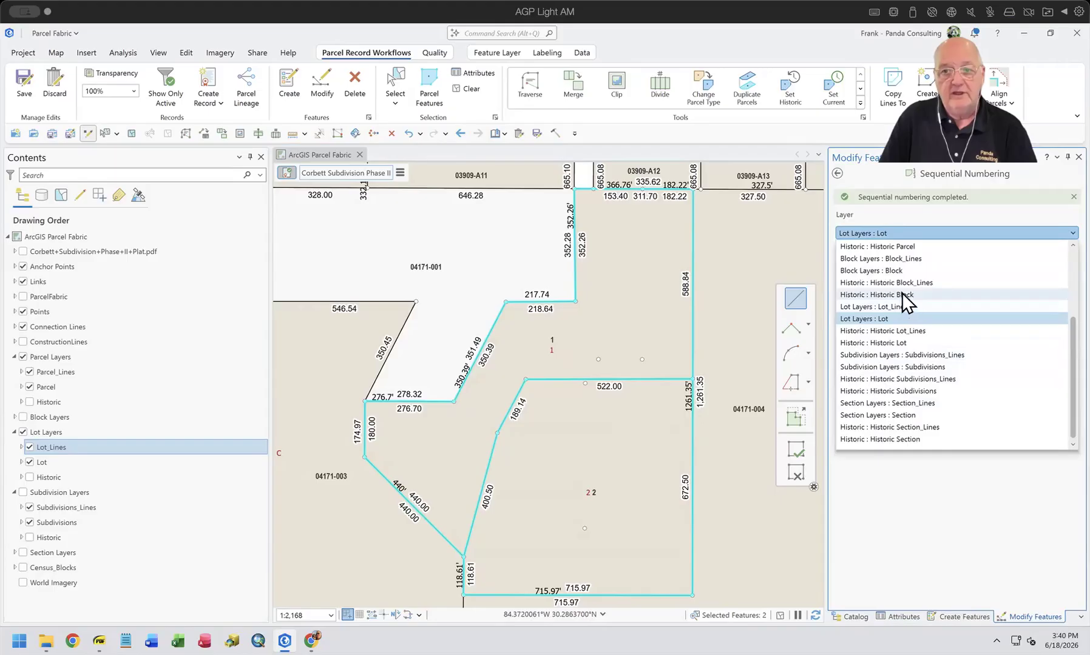
{"action": "scroll", "coordinate": [908, 287], "scroll_direction": "up", "scroll_amount": 3}
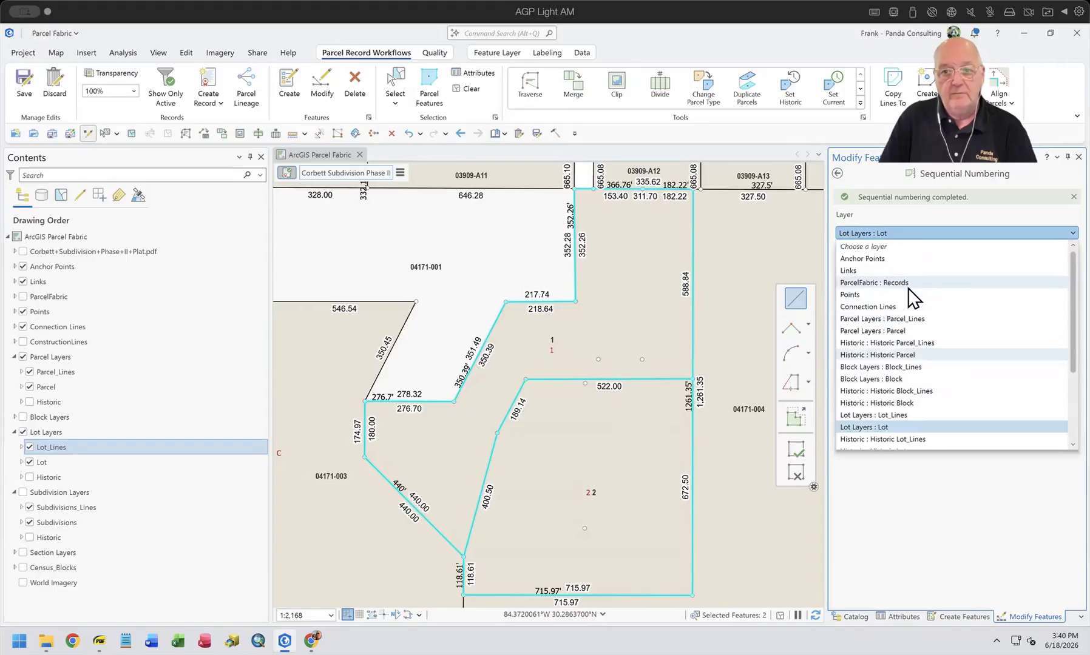
{"action": "left_click", "coordinate": [879, 333]}
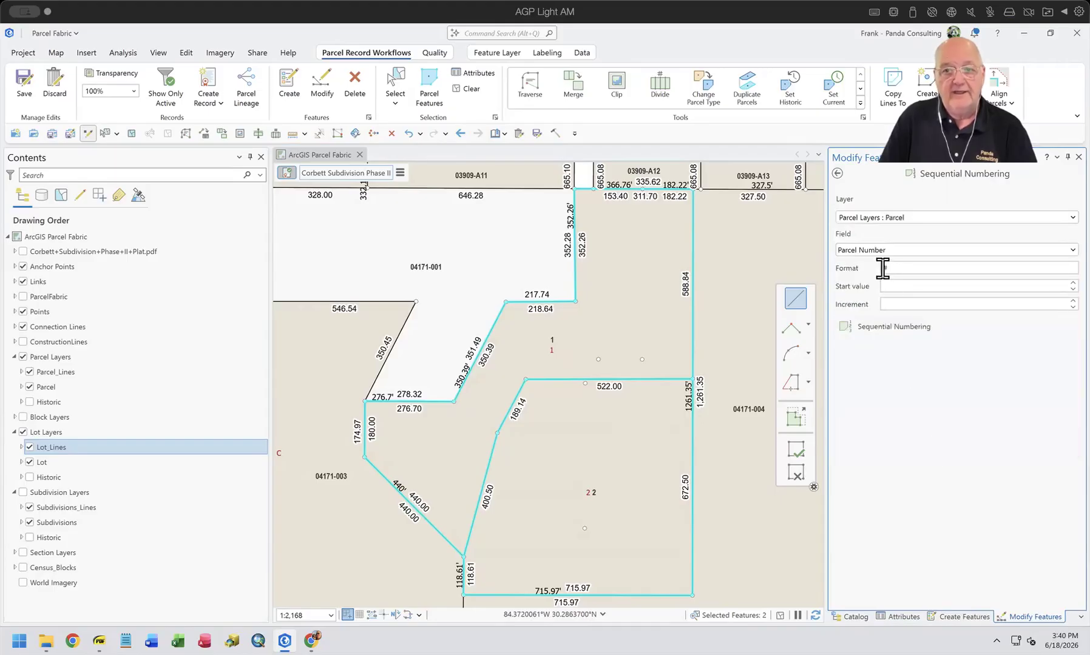
{"action": "type", "text": "04171-"}
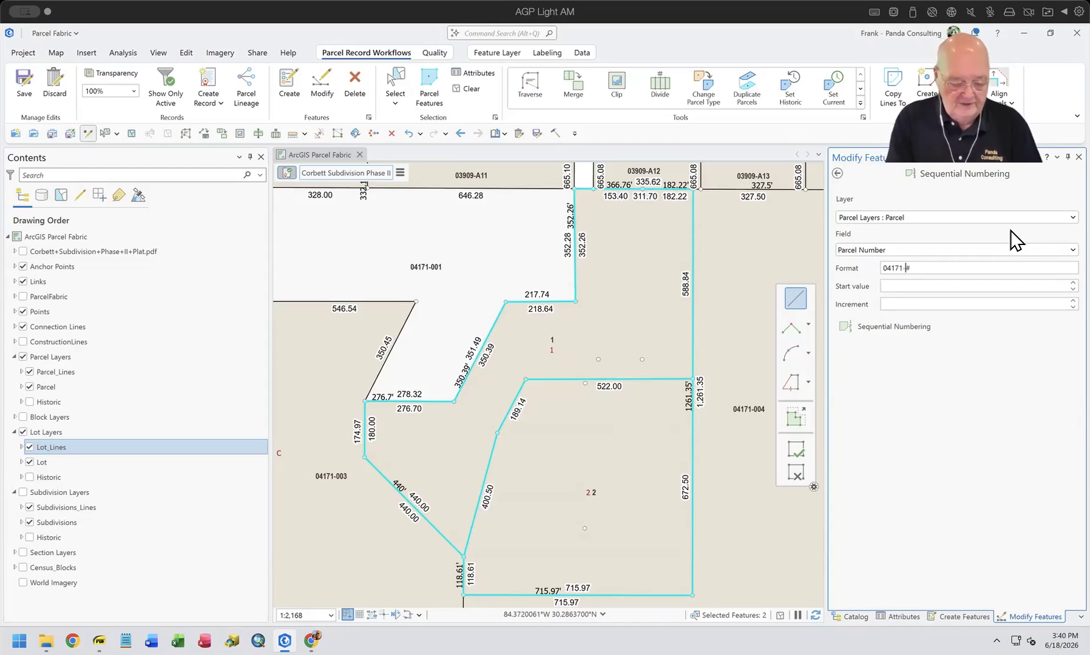
{"action": "type", "text": "##"}
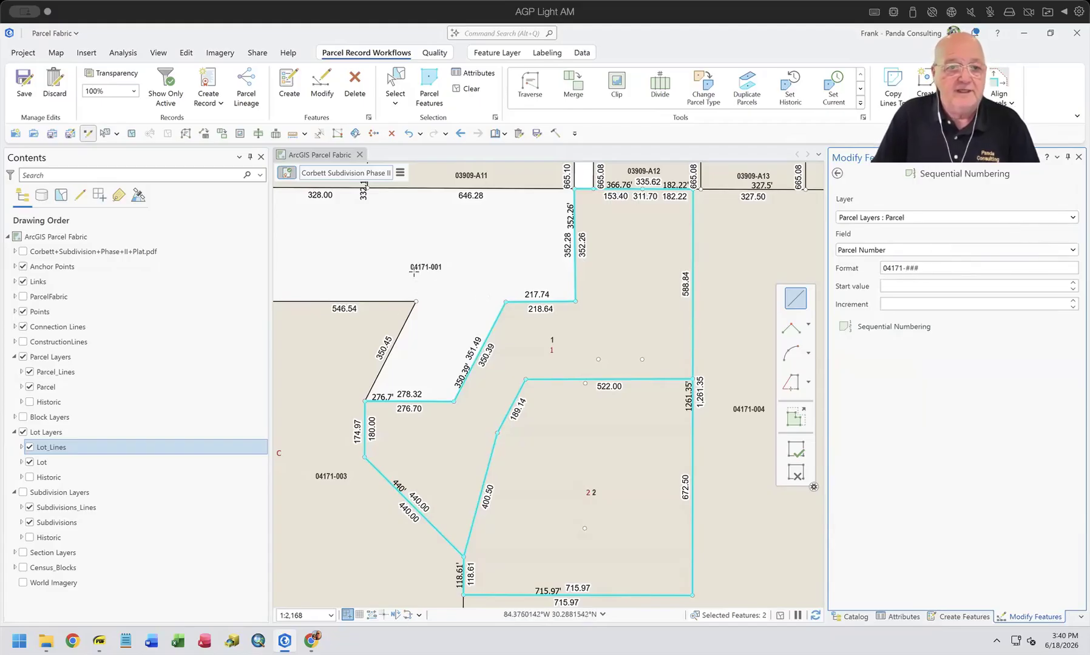
{"action": "left_click", "coordinate": [913, 268]}
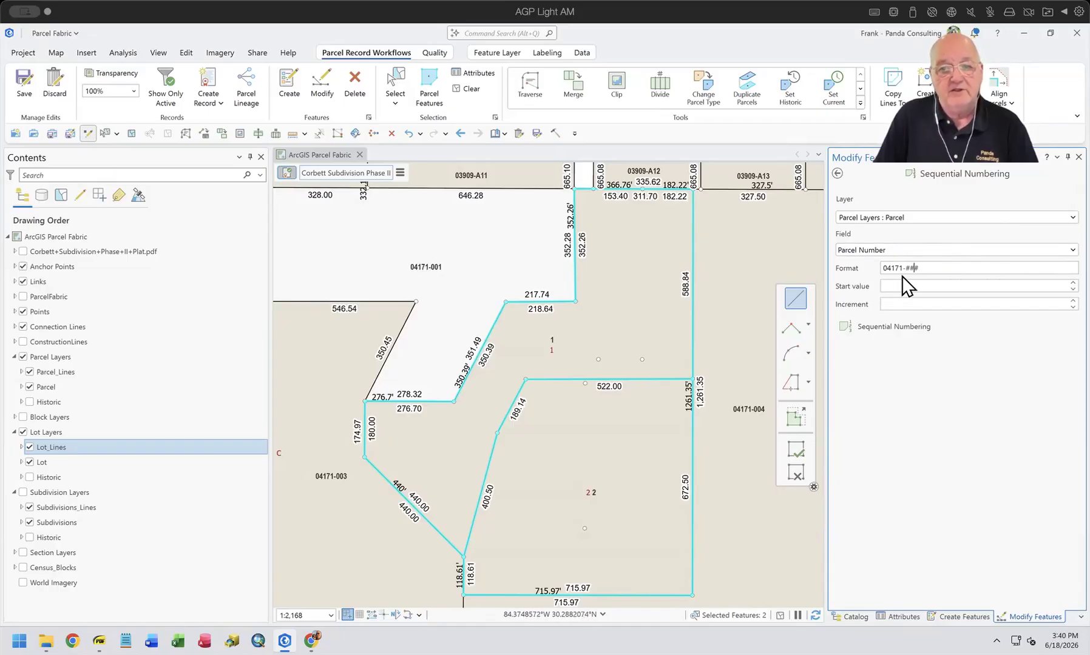
{"action": "left_click", "coordinate": [896, 269]}
{"action": "key", "text": "Delete"}
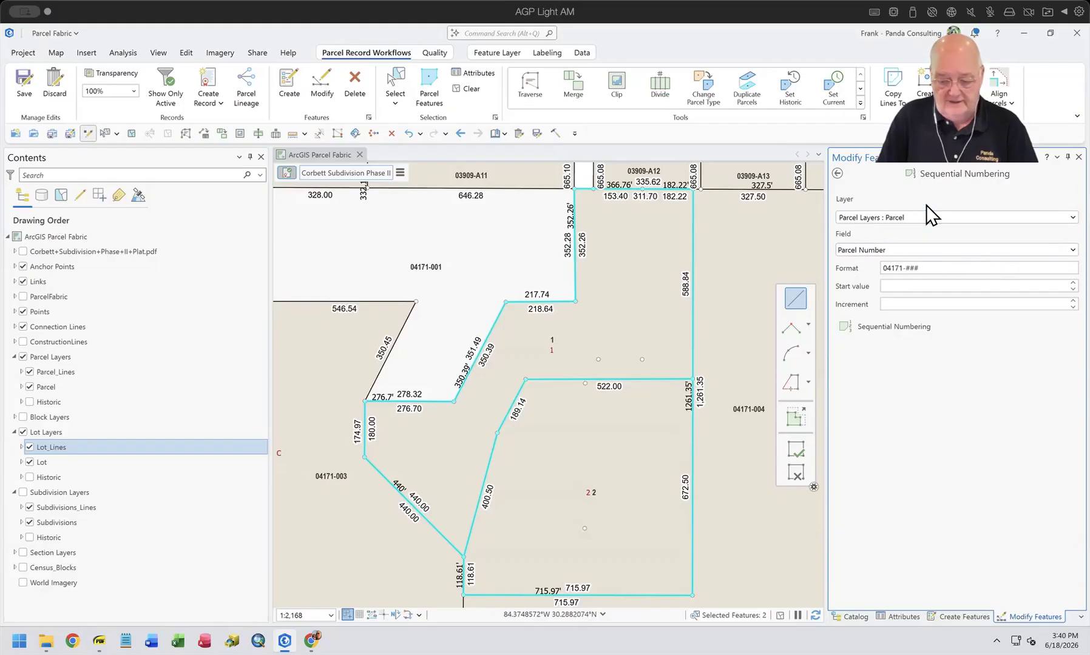
{"action": "type", "text": "2"}
Set the start value and increment to 1, number the northern parcel and then the southern one, and clear the selection
{"action": "left_click", "coordinate": [932, 285]}
{"action": "type", "text": "1"}
{"action": "left_click", "coordinate": [926, 303]}
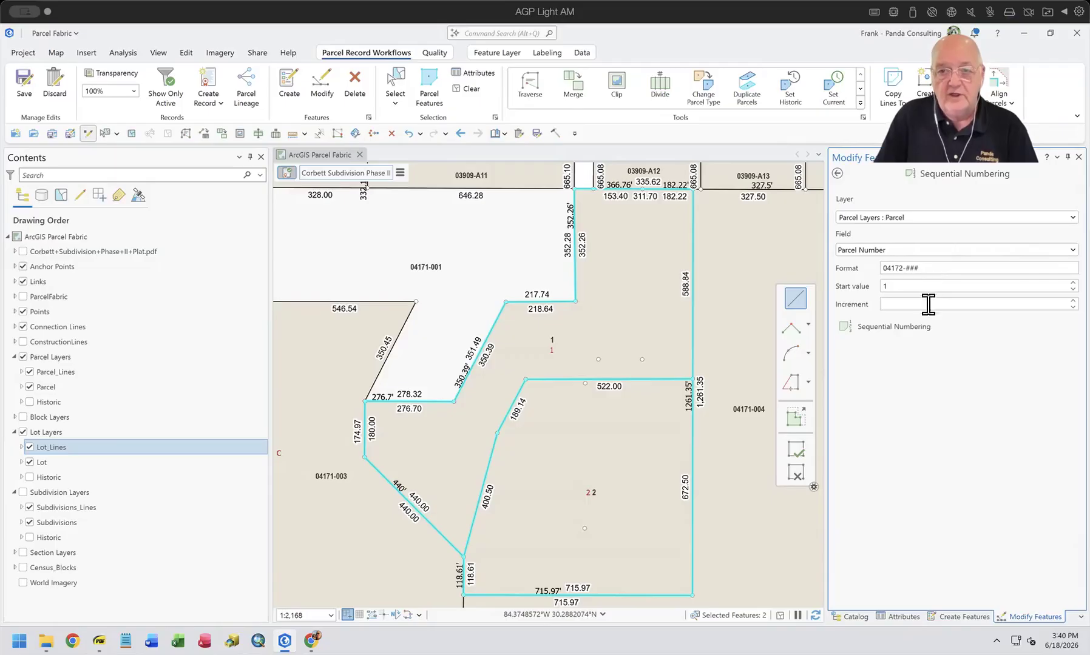
{"action": "type", "text": "1"}
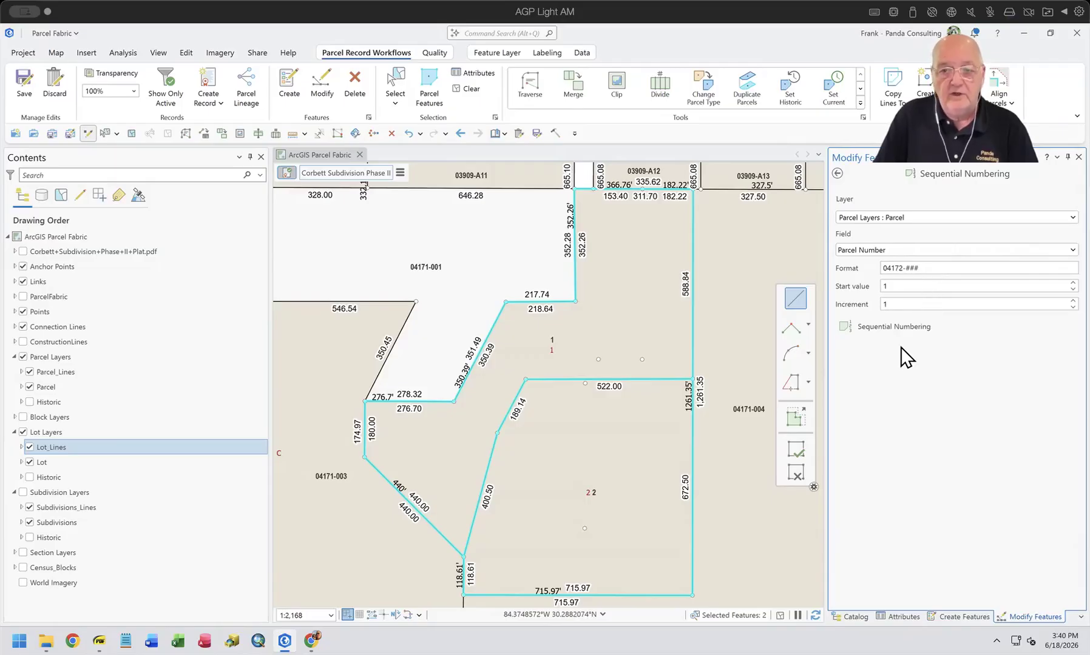
{"action": "left_click", "coordinate": [897, 327]}
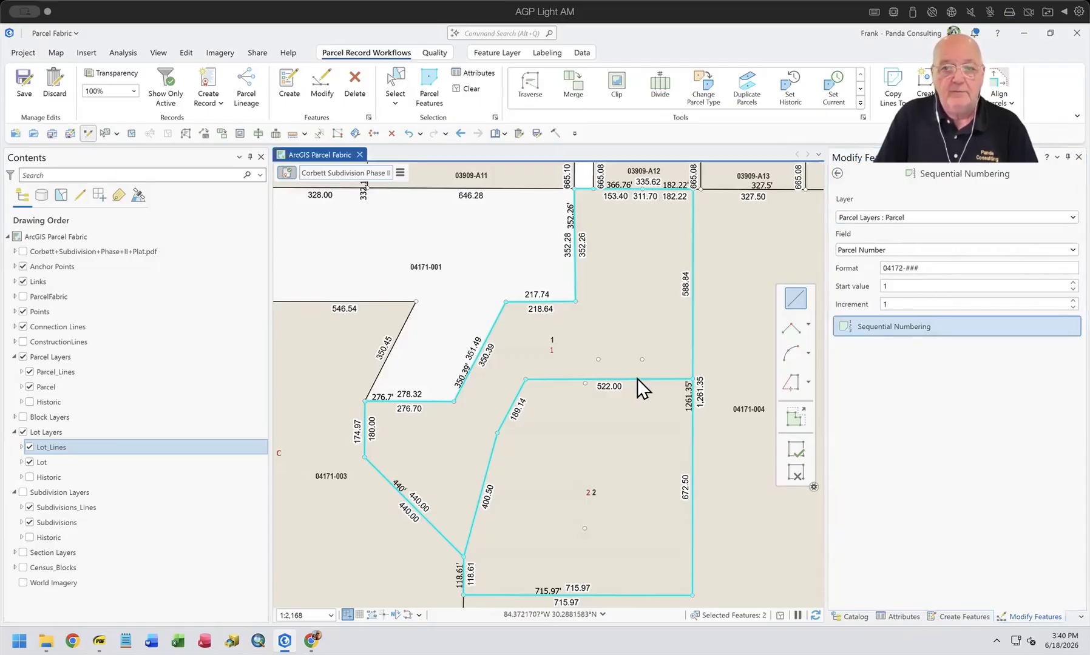
{"action": "left_click", "coordinate": [614, 323]}
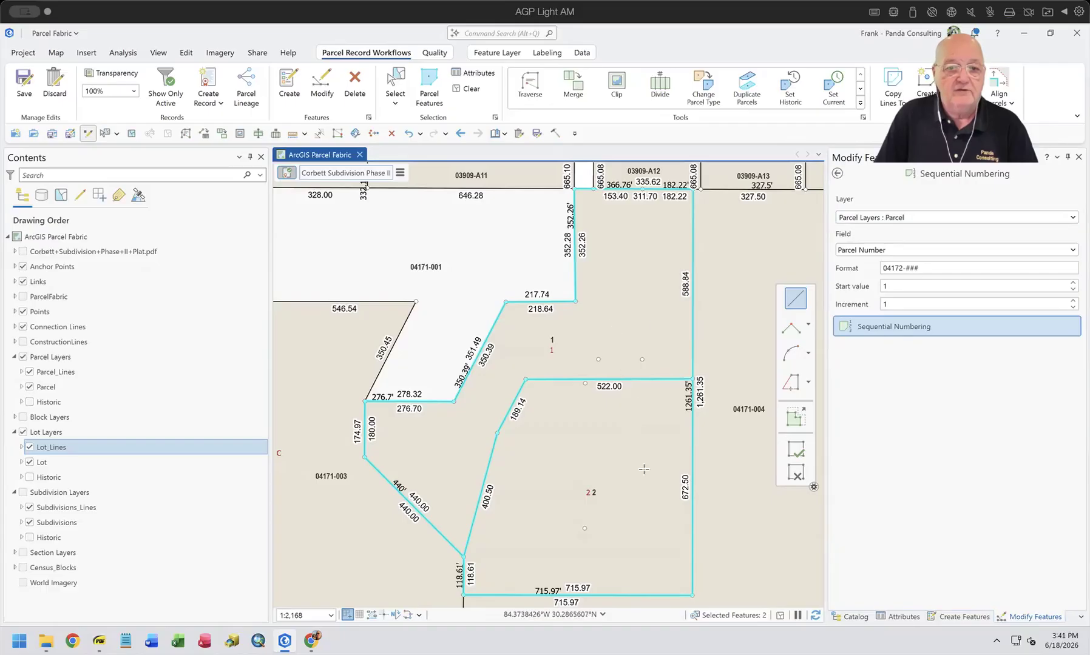
{"action": "double_click", "coordinate": [635, 456]}
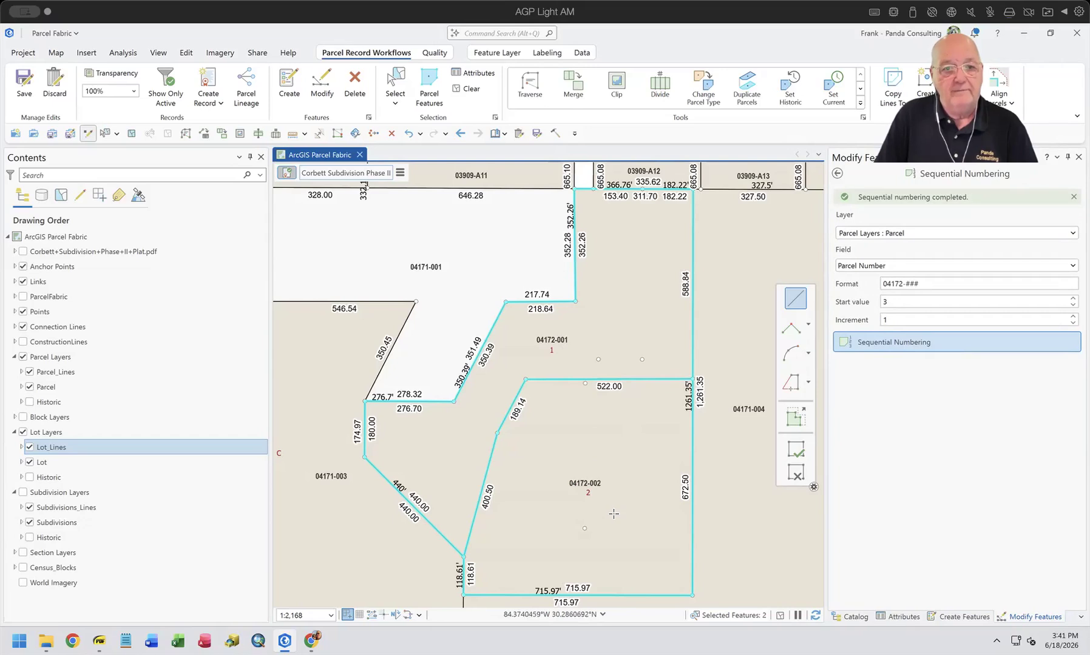
{"action": "left_click", "coordinate": [467, 91]}
Review the highlight settings and highlight gaps and overlaps up to 6 ft wide around the newly numbered parcels
{"action": "scroll", "coordinate": [488, 259], "scroll_direction": "down", "scroll_amount": 4}
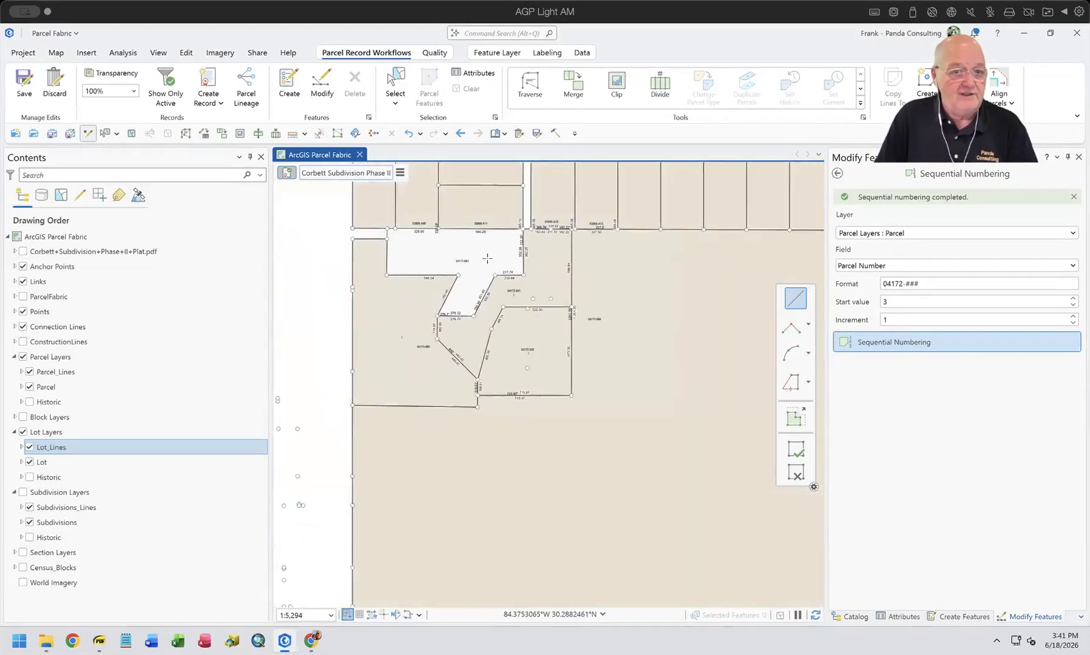
{"action": "scroll", "coordinate": [487, 258], "scroll_direction": "up", "scroll_amount": 2}
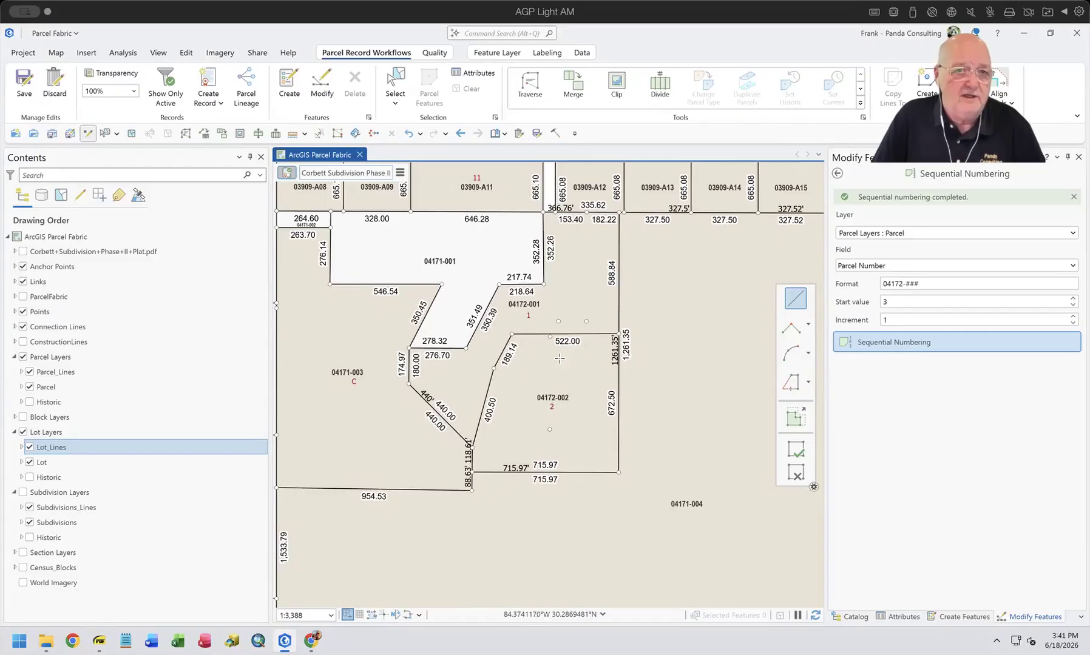
{"action": "left_click", "coordinate": [435, 52]}
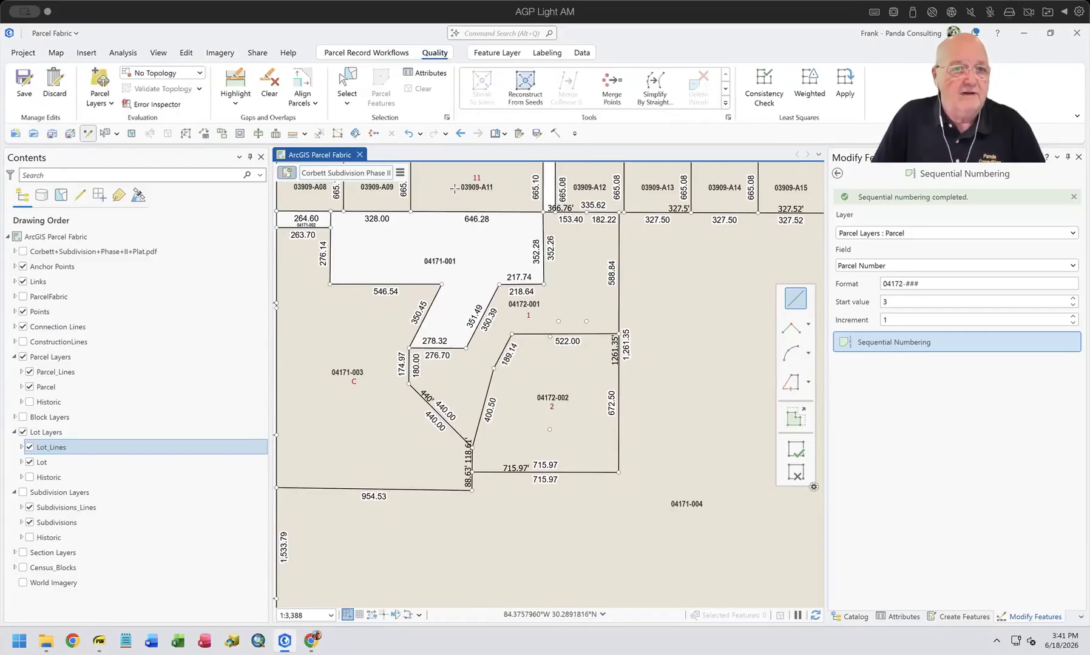
{"action": "left_click", "coordinate": [235, 102]}
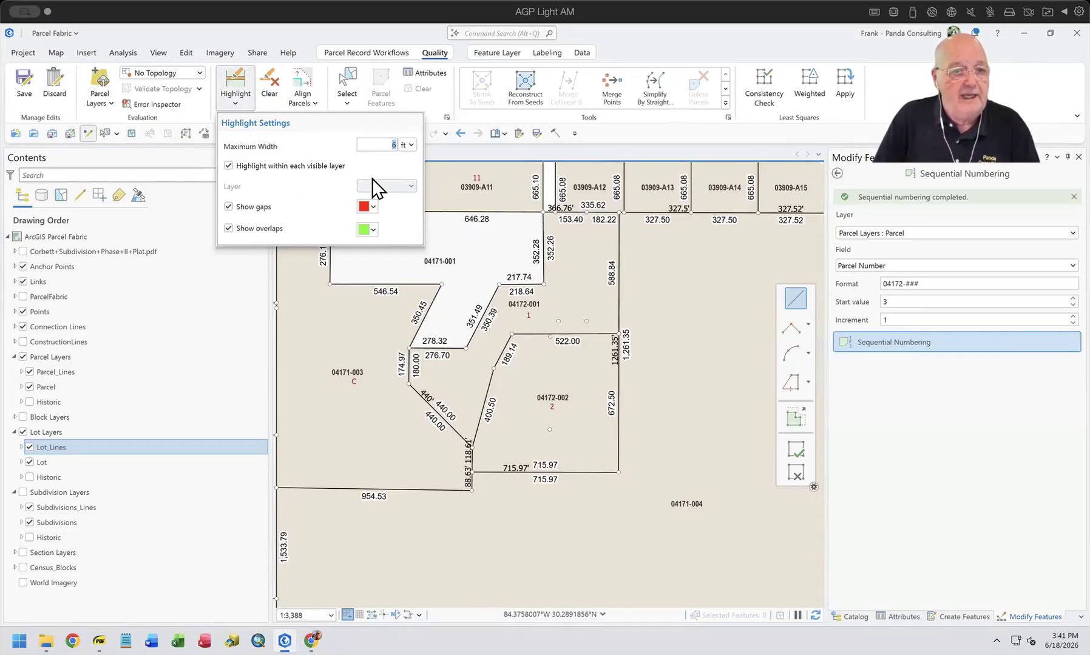
{"action": "left_click", "coordinate": [385, 144]}
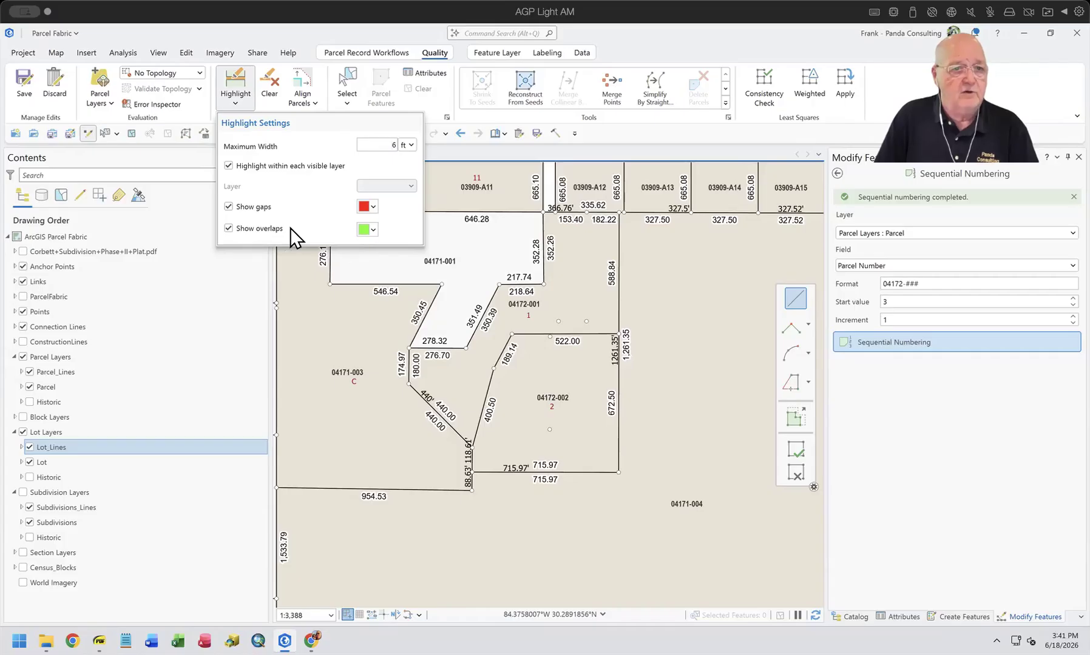
{"action": "left_click", "coordinate": [228, 84]}
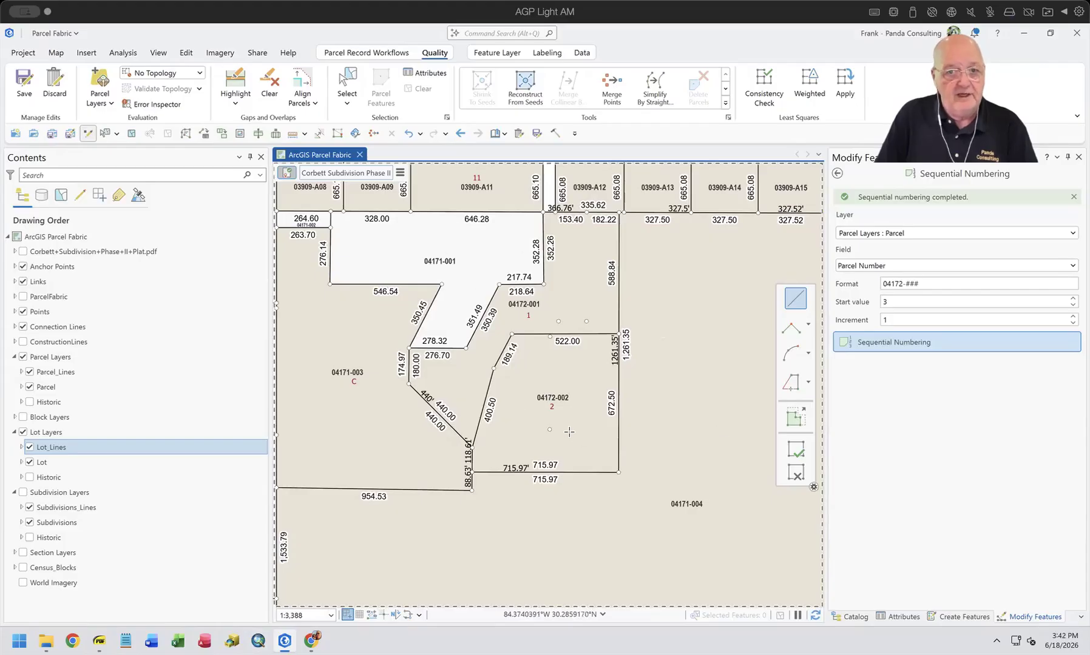
Highlight gaps and overlaps in the parcels west of the subdivision and examine the gap between parcels 01422-000 and 01423-006
{"action": "scroll", "coordinate": [611, 370], "scroll_direction": "down", "scroll_amount": 5}
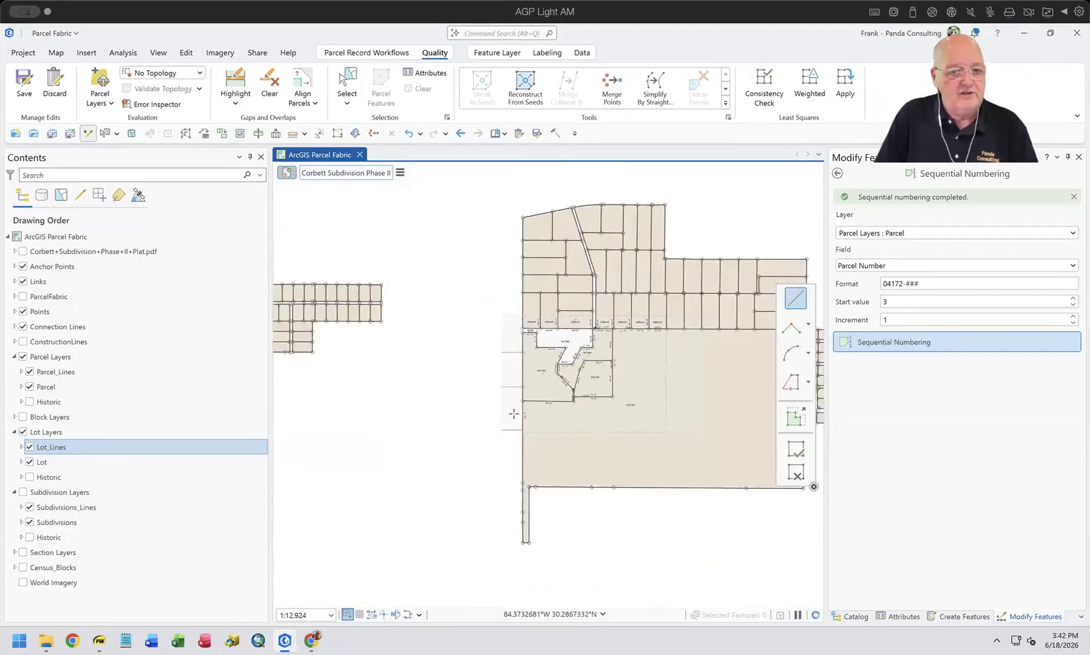
{"action": "left_click_drag", "start_coordinate": [333, 447], "coordinate": [511, 352]}
{"action": "scroll", "coordinate": [512, 352], "scroll_direction": "up", "scroll_amount": 2}
{"action": "left_click", "coordinate": [233, 79]}
{"action": "scroll", "coordinate": [622, 227], "scroll_direction": "up", "scroll_amount": 1}
{"action": "scroll", "coordinate": [568, 359], "scroll_direction": "up", "scroll_amount": 6}
{"action": "scroll", "coordinate": [568, 359], "scroll_direction": "up", "scroll_amount": 2}
{"action": "left_click_drag", "start_coordinate": [577, 375], "coordinate": [524, 366]}
{"action": "scroll", "coordinate": [543, 365], "scroll_direction": "down", "scroll_amount": 4}
{"action": "scroll", "coordinate": [524, 367], "scroll_direction": "up", "scroll_amount": 3}
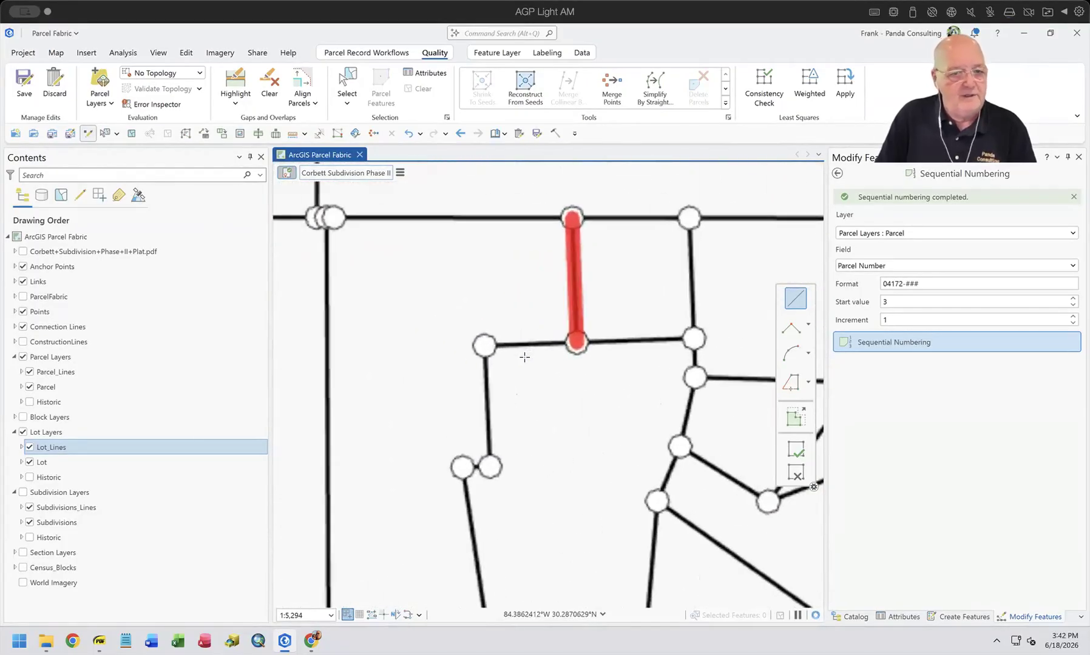
{"action": "scroll", "coordinate": [594, 350], "scroll_direction": "up", "scroll_amount": 4}
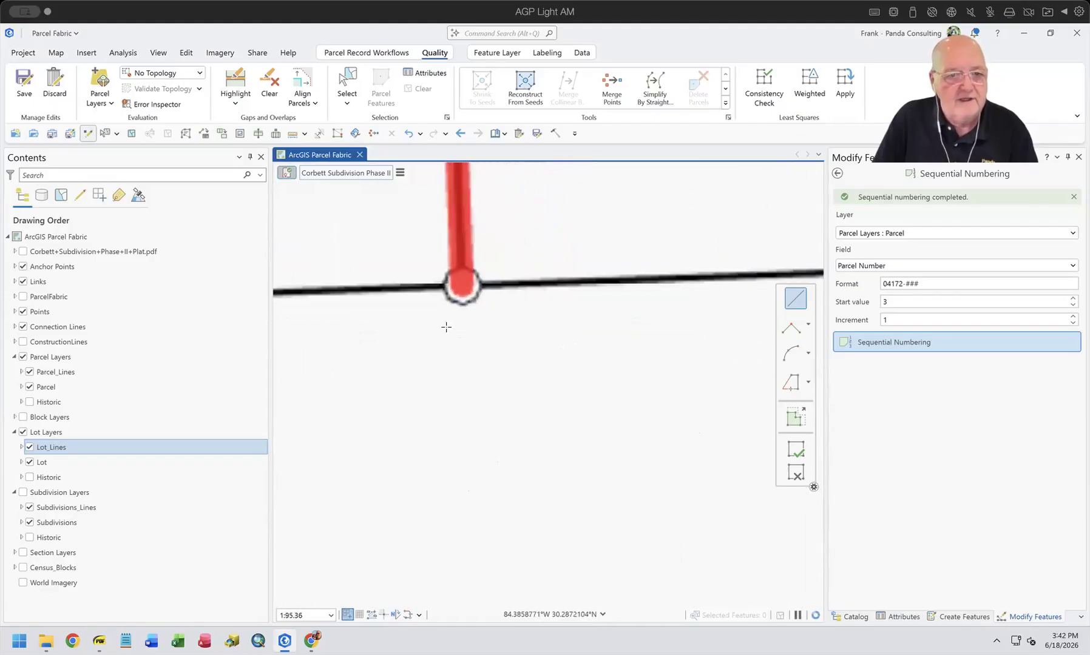
{"action": "left_click_drag", "start_coordinate": [476, 271], "coordinate": [482, 401]}
{"action": "scroll", "coordinate": [489, 348], "scroll_direction": "up", "scroll_amount": 2}
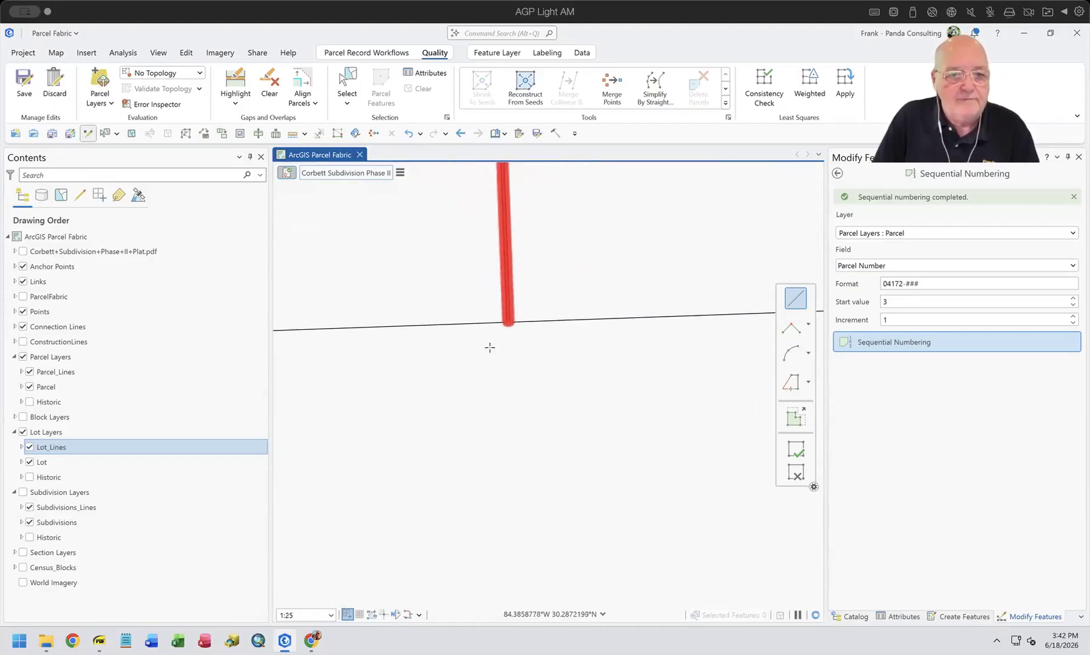
Clear the gap highlights, then merge the two points at the south end of the boundary between parcels 01422-000 and 01423-006
{"action": "left_click", "coordinate": [264, 84]}
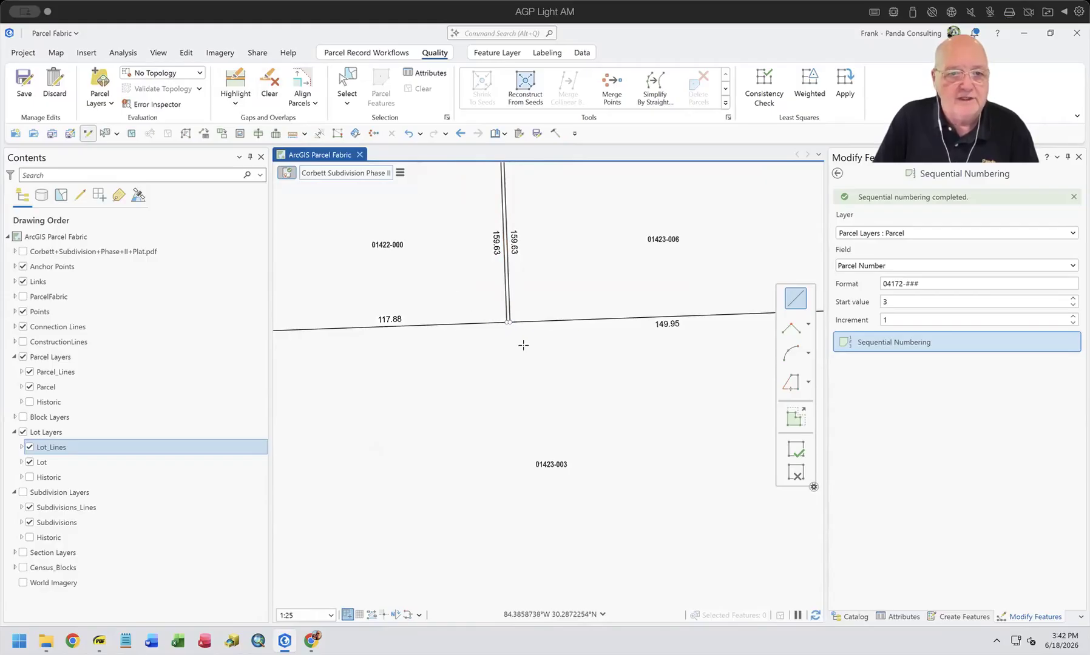
{"action": "left_click_drag", "start_coordinate": [522, 346], "coordinate": [543, 493]}
{"action": "scroll", "coordinate": [545, 496], "scroll_direction": "down", "scroll_amount": 2}
{"action": "scroll", "coordinate": [546, 494], "scroll_direction": "down", "scroll_amount": 4}
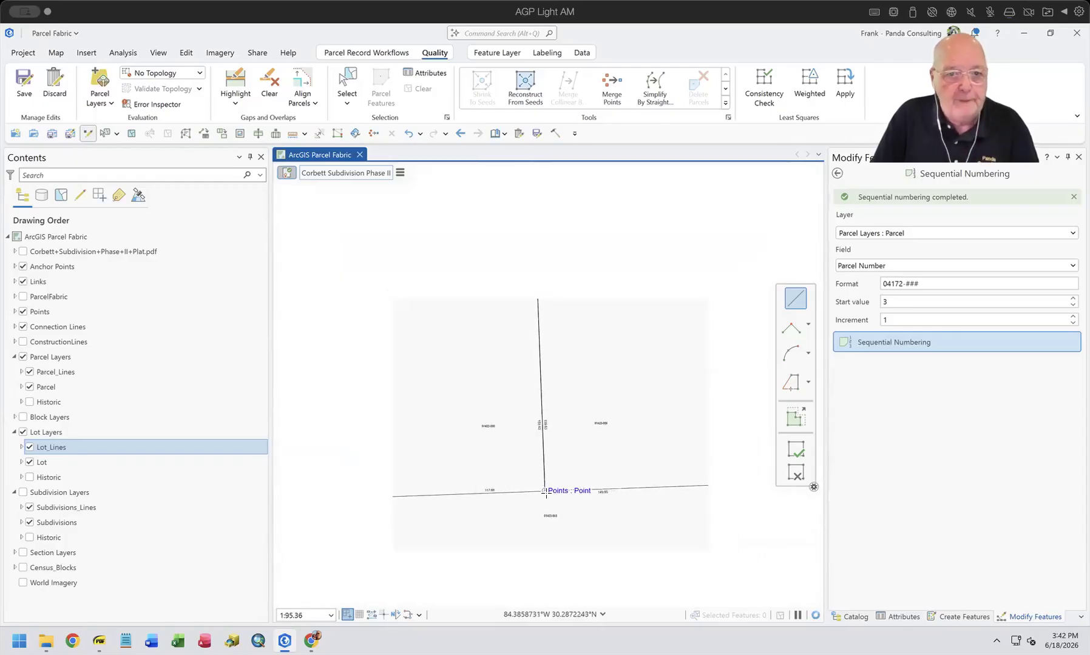
{"action": "scroll", "coordinate": [544, 382], "scroll_direction": "down", "scroll_amount": 5}
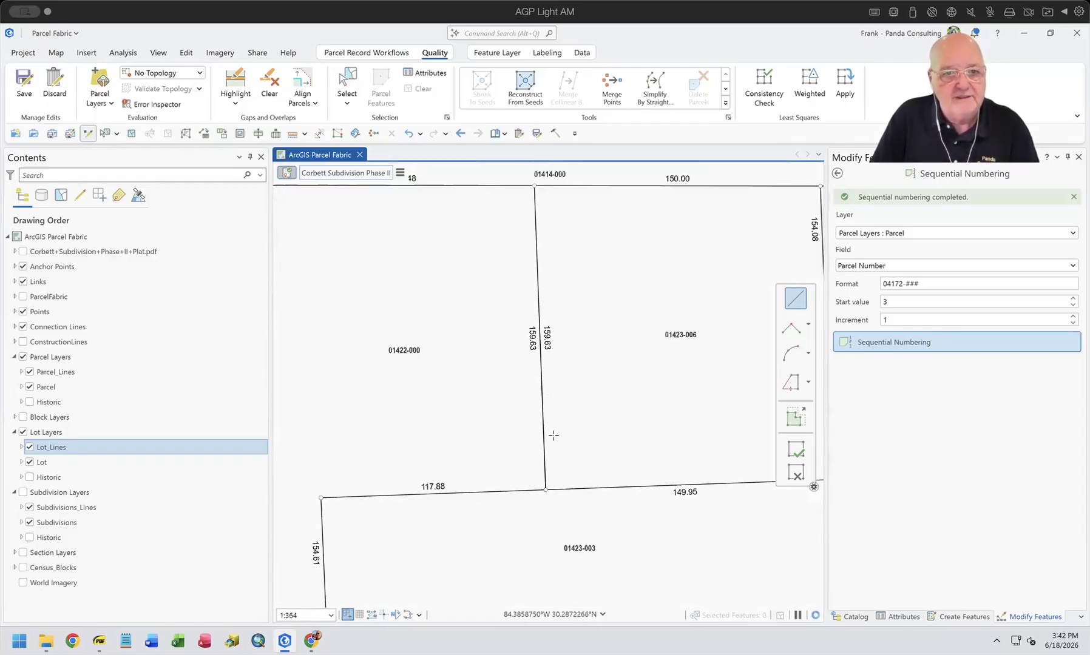
{"action": "left_click", "coordinate": [608, 85]}
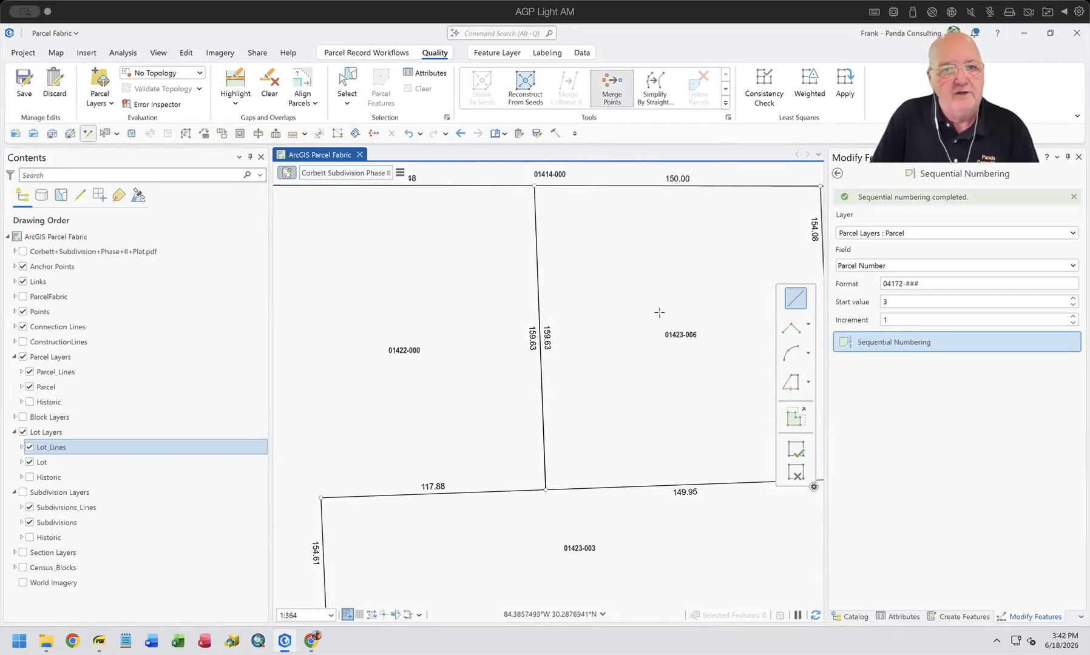
{"action": "left_click_drag", "start_coordinate": [531, 479], "coordinate": [566, 504]}
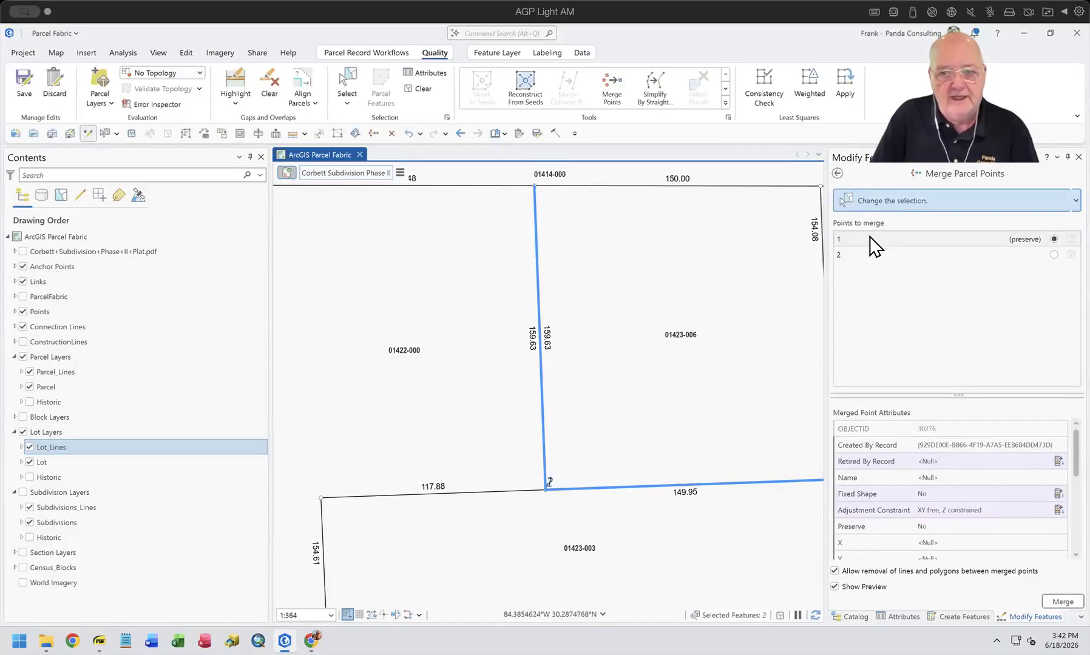
{"action": "left_click", "coordinate": [1067, 601]}
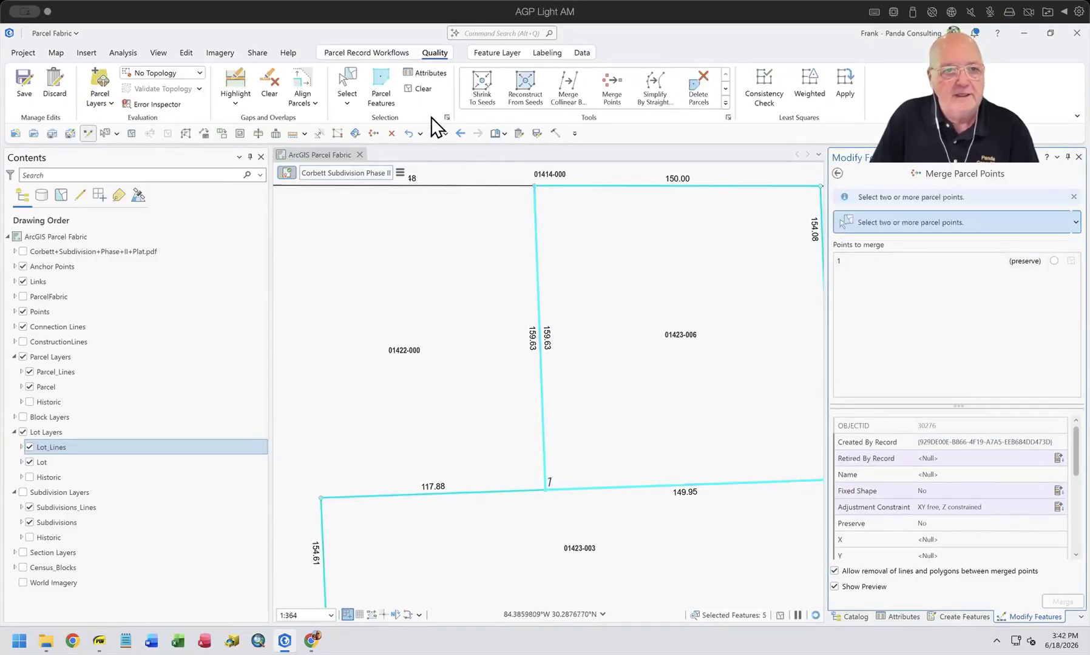
{"action": "left_click", "coordinate": [405, 90]}
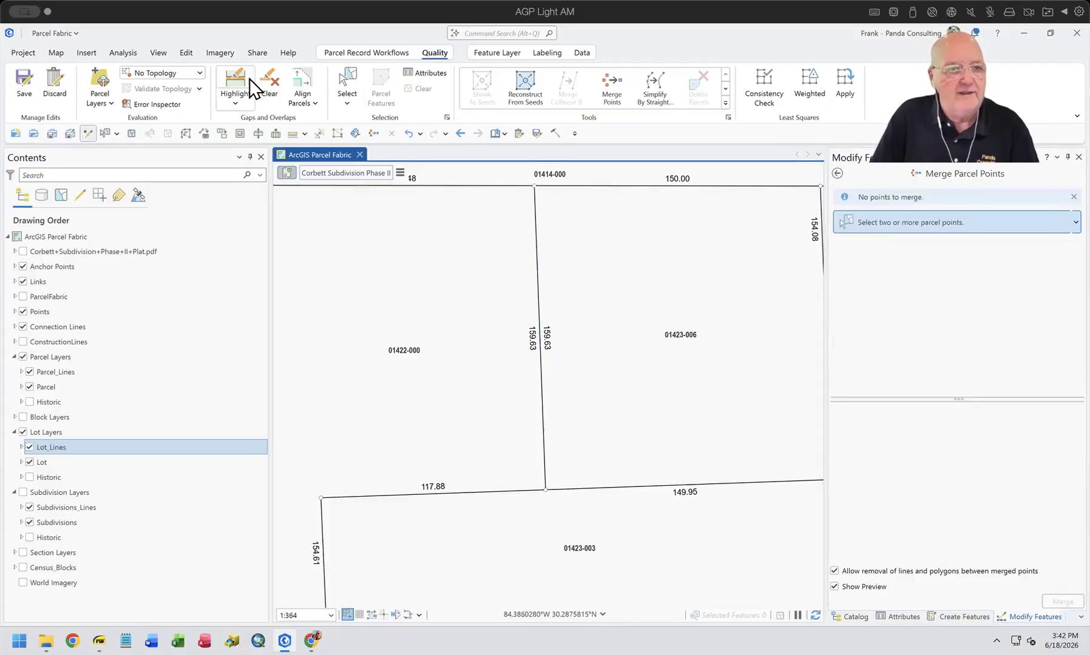
Highlight gaps and overlaps across the wider area and locate the gap between parcel 01451-001 and parcels 01452-001 and 01452-000
{"action": "left_click", "coordinate": [231, 84]}
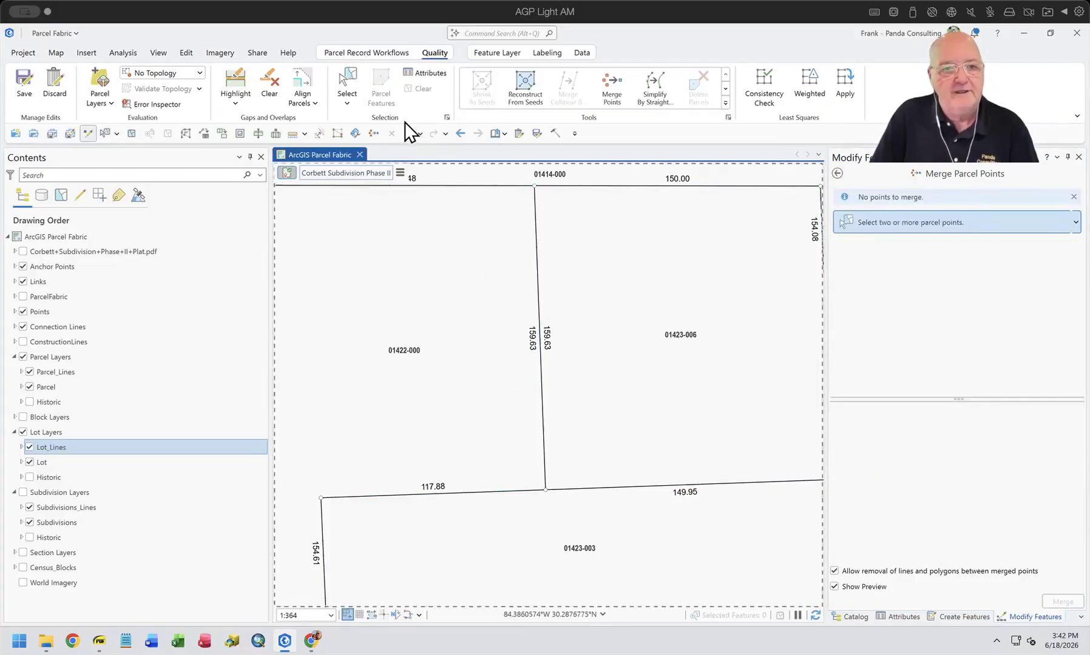
{"action": "scroll", "coordinate": [555, 305], "scroll_direction": "down", "scroll_amount": 4}
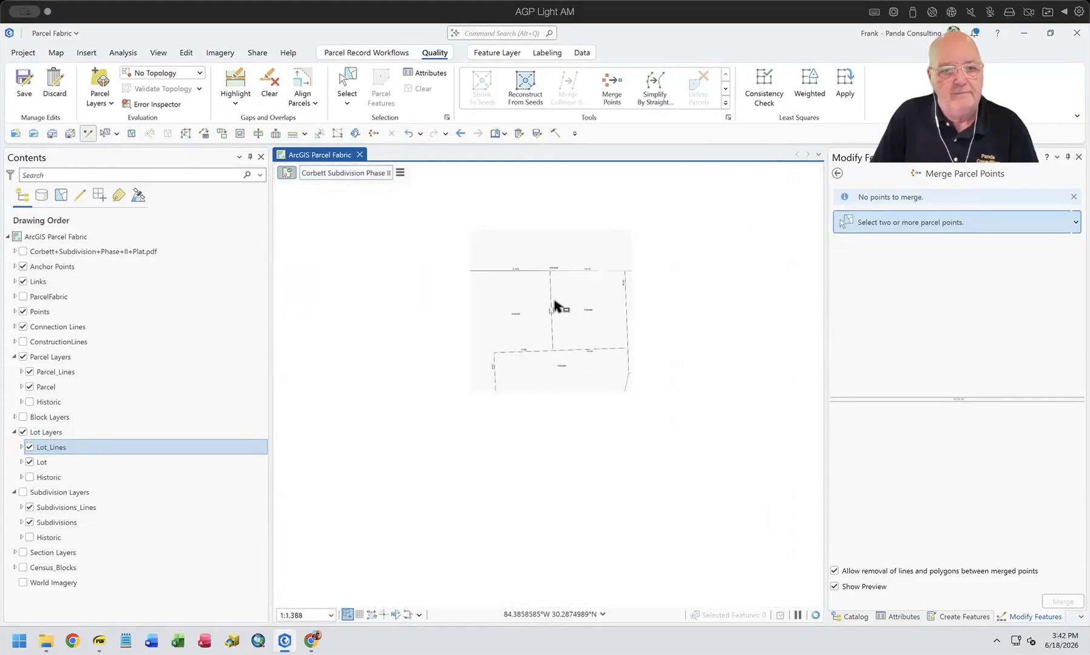
{"action": "scroll", "coordinate": [554, 305], "scroll_direction": "down", "scroll_amount": 4}
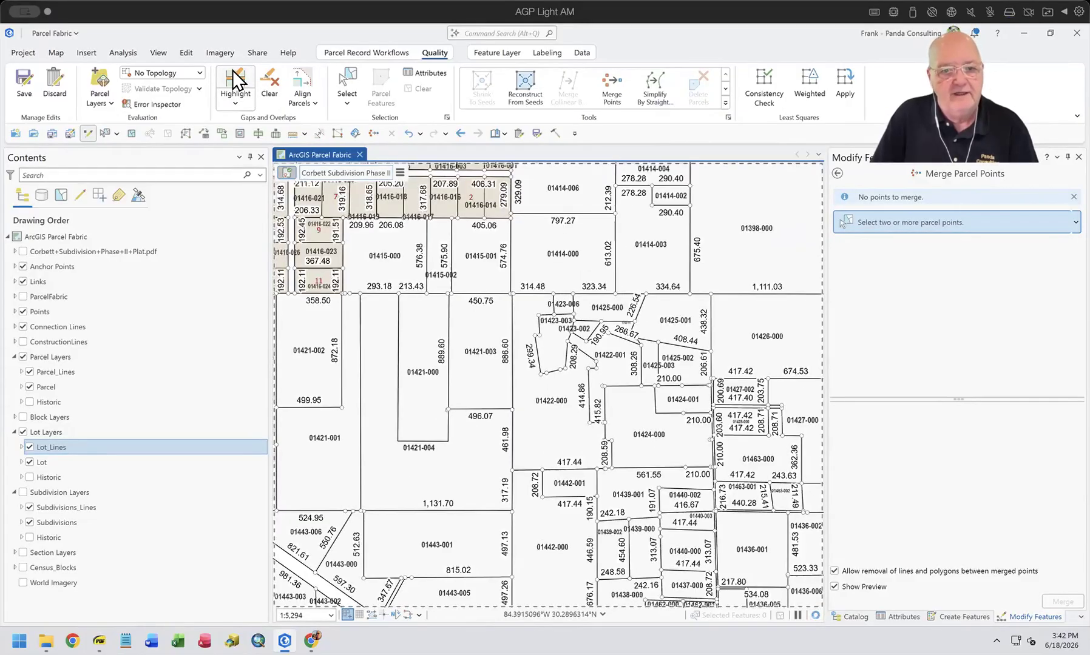
{"action": "scroll", "coordinate": [486, 309], "scroll_direction": "down", "scroll_amount": 5}
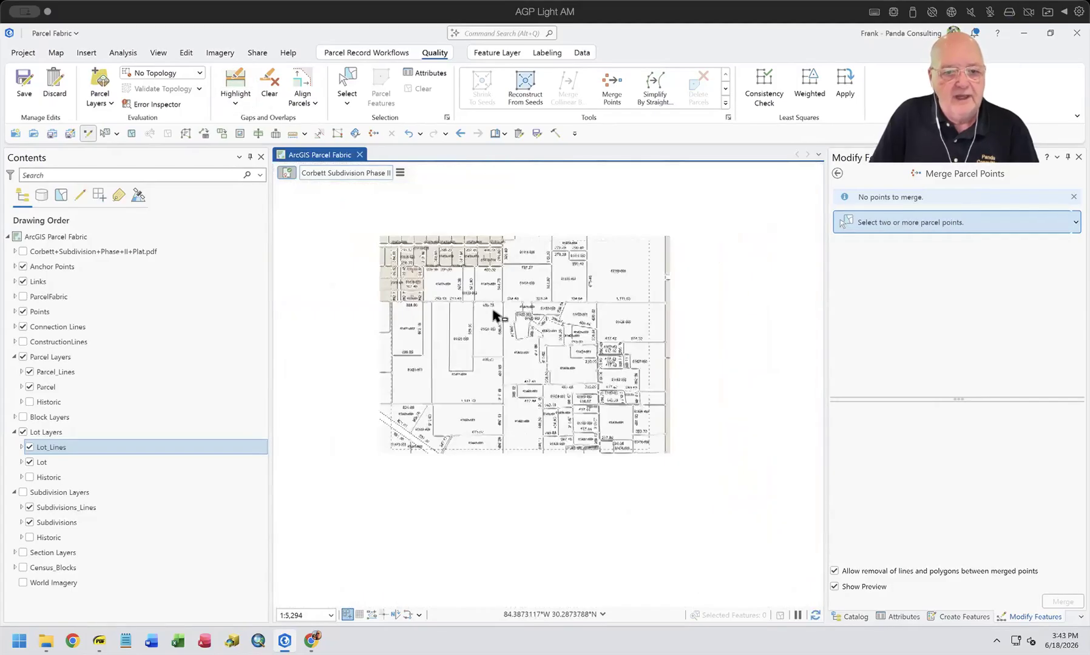
{"action": "scroll", "coordinate": [491, 314], "scroll_direction": "up", "scroll_amount": 1}
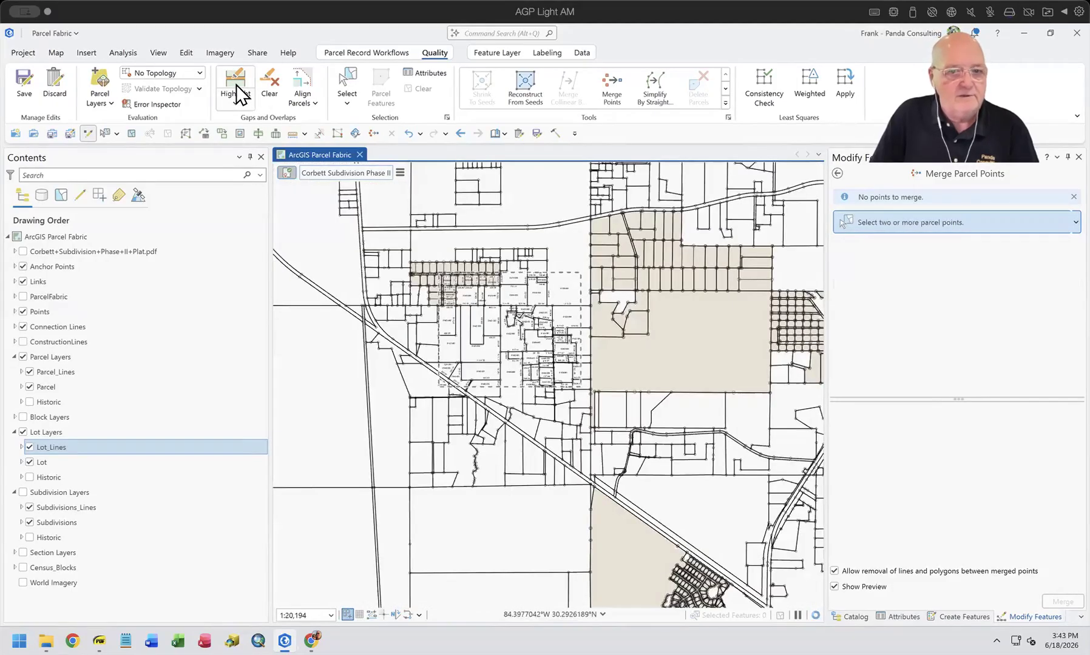
{"action": "left_click", "coordinate": [235, 84]}
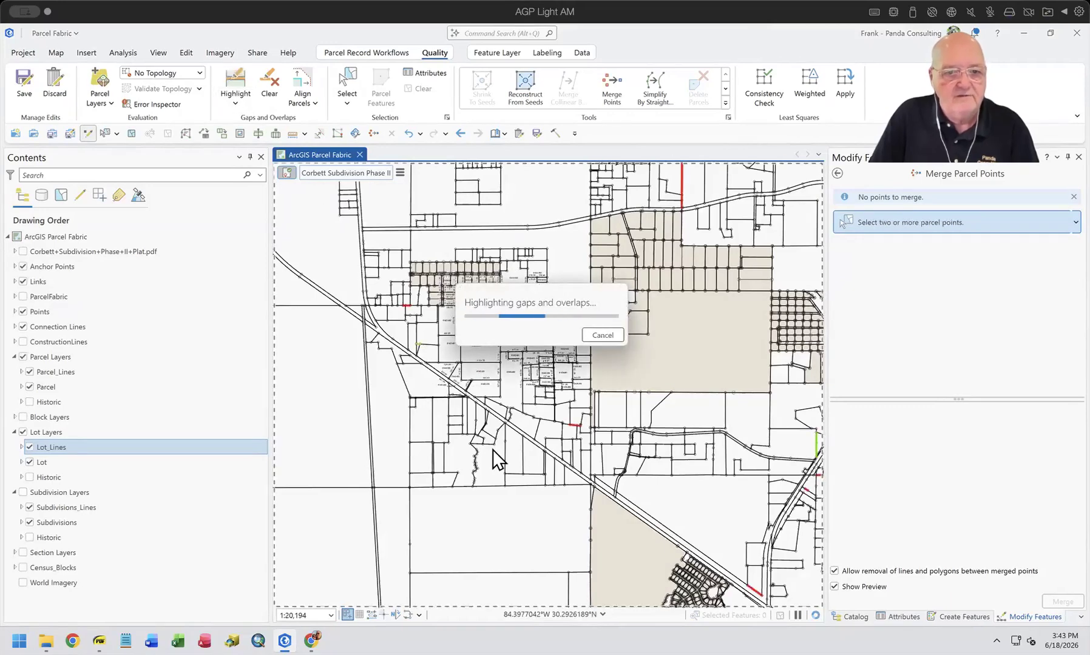
{"action": "scroll", "coordinate": [580, 432], "scroll_direction": "up", "scroll_amount": 5}
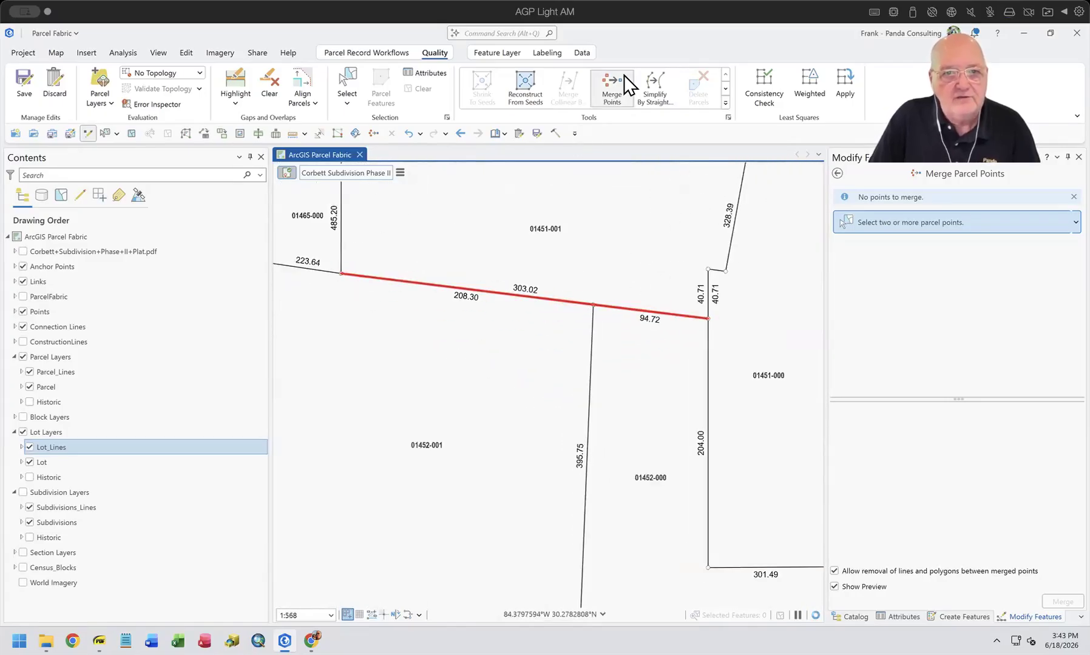
Check both ends of the gap south of parcel 01451-001 with Merge Points, and examine where the boundary between 01452-001 and 01452-000 meets it
{"action": "left_click", "coordinate": [602, 87]}
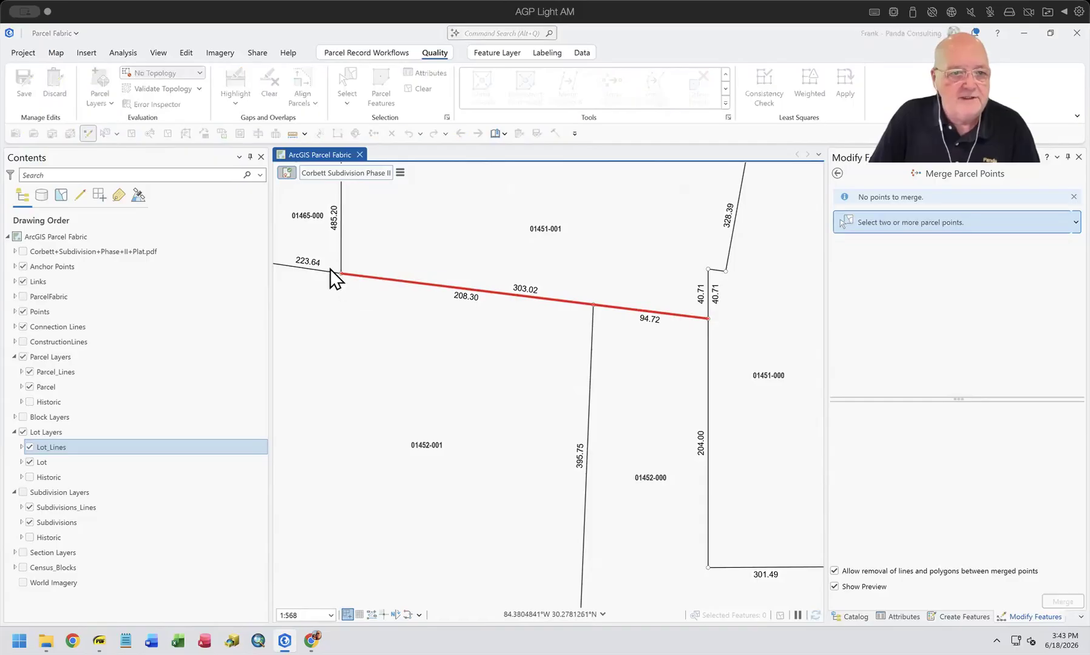
{"action": "left_click_drag", "start_coordinate": [352, 276], "coordinate": [357, 289]}
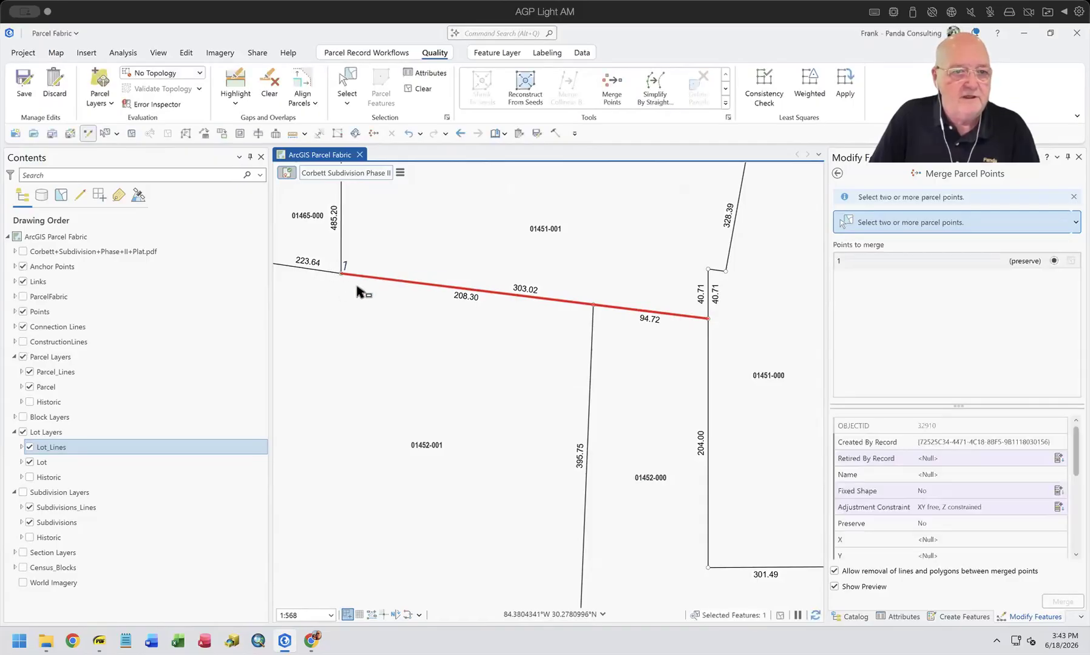
{"action": "left_click_drag", "start_coordinate": [697, 313], "coordinate": [715, 341]}
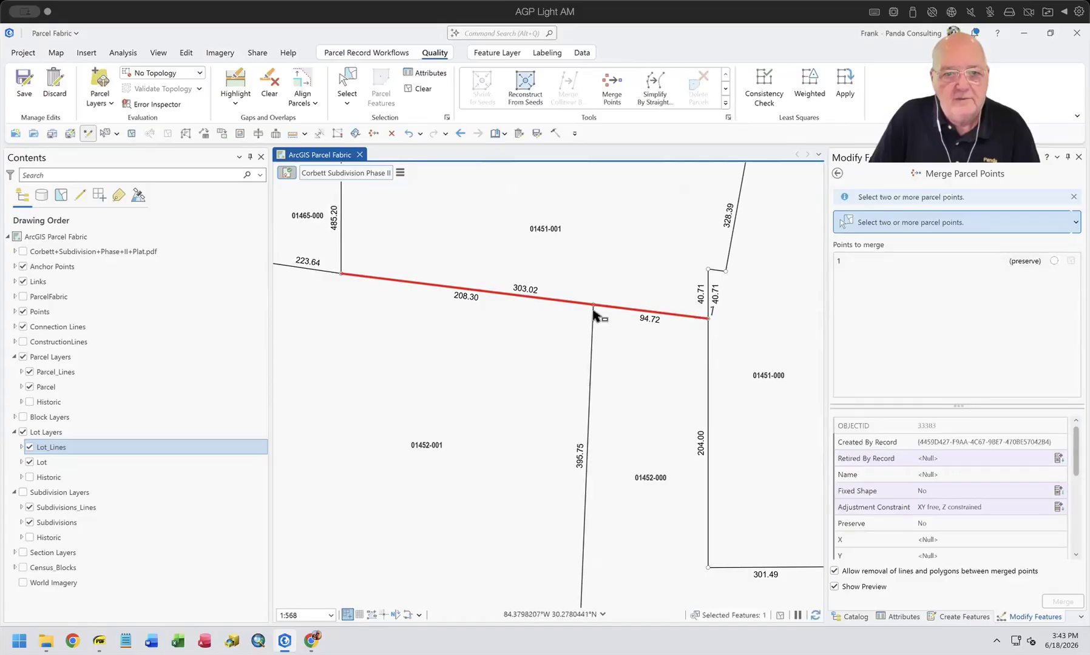
{"action": "scroll", "coordinate": [593, 310], "scroll_direction": "up", "scroll_amount": 4}
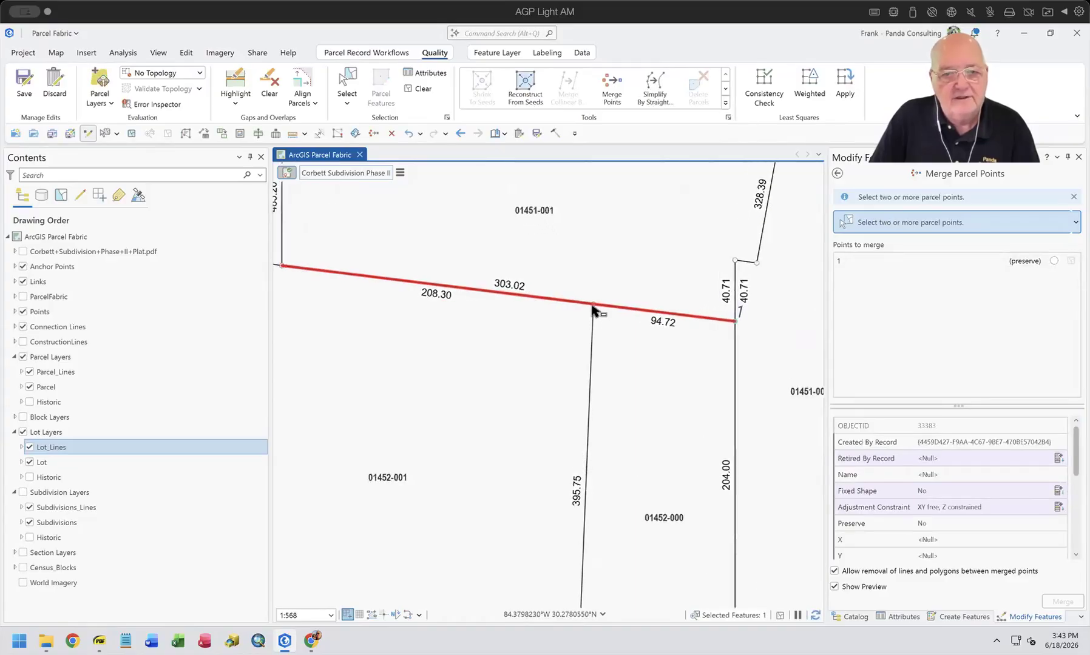
{"action": "scroll", "coordinate": [593, 310], "scroll_direction": "up", "scroll_amount": 5}
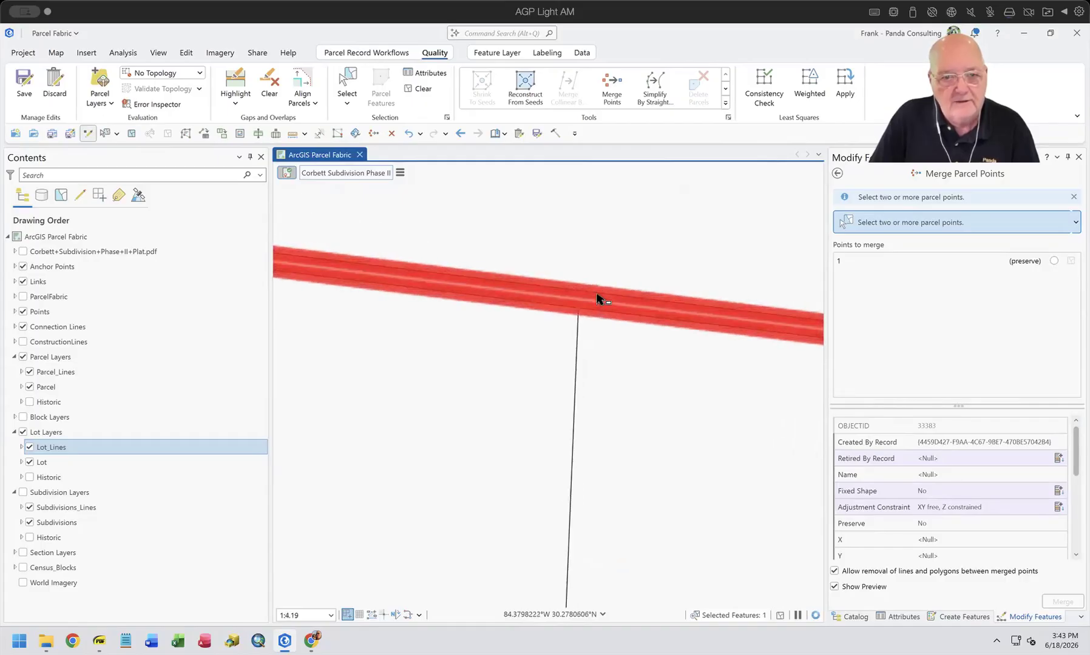
{"action": "scroll", "coordinate": [594, 322], "scroll_direction": "down", "scroll_amount": 8}
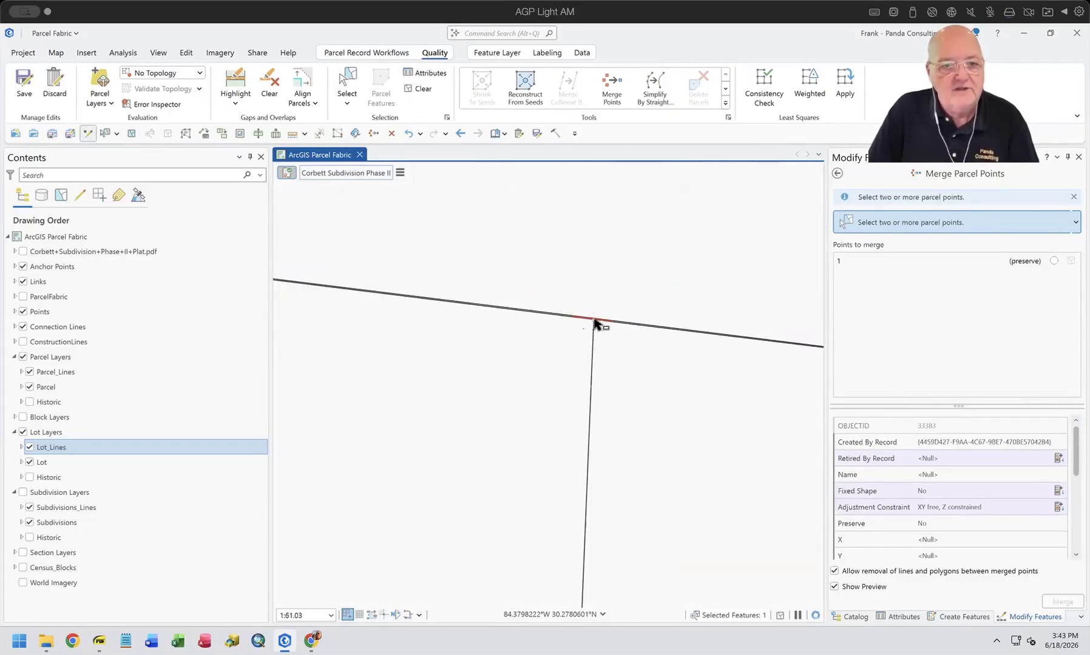
{"action": "scroll", "coordinate": [594, 322], "scroll_direction": "down", "scroll_amount": 3}
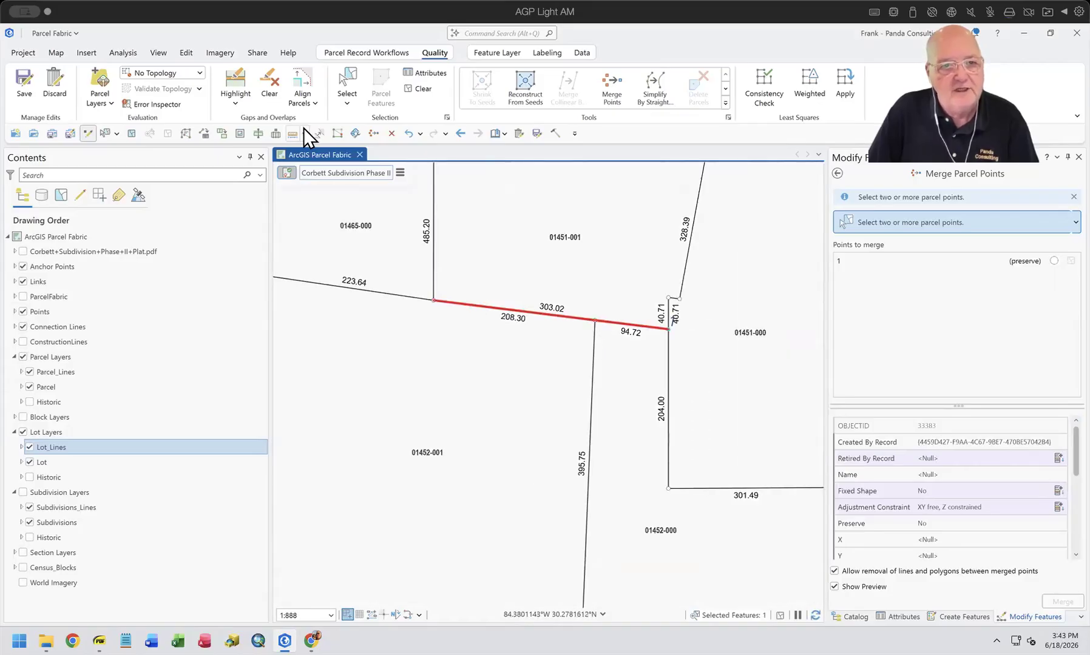
Start the Align Features tool and set its method to Fit shapes to path
{"action": "left_click", "coordinate": [1045, 617]}
{"action": "left_click", "coordinate": [838, 174]}
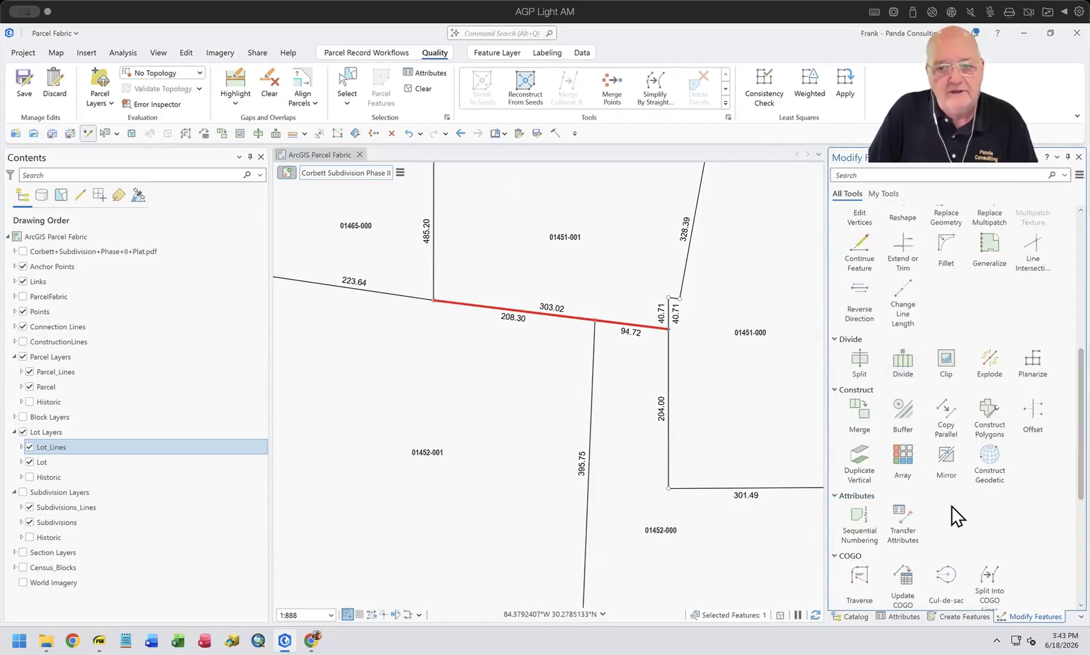
{"action": "scroll", "coordinate": [950, 519], "scroll_direction": "down", "scroll_amount": 1}
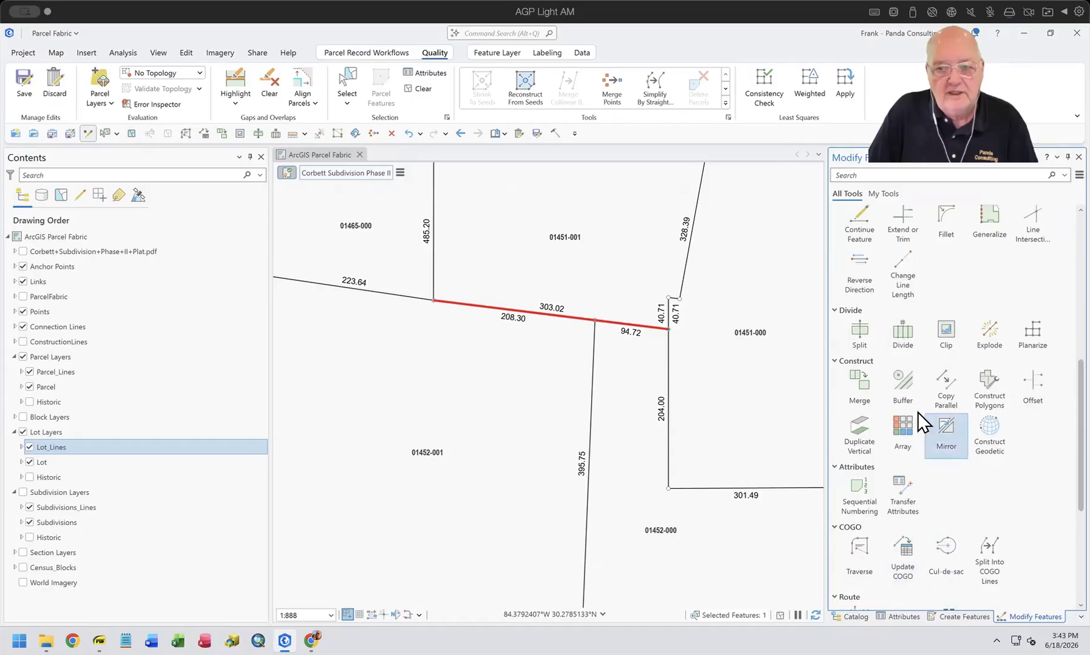
{"action": "scroll", "coordinate": [919, 364], "scroll_direction": "up", "scroll_amount": 5}
{"action": "scroll", "coordinate": [919, 316], "scroll_direction": "up", "scroll_amount": 4}
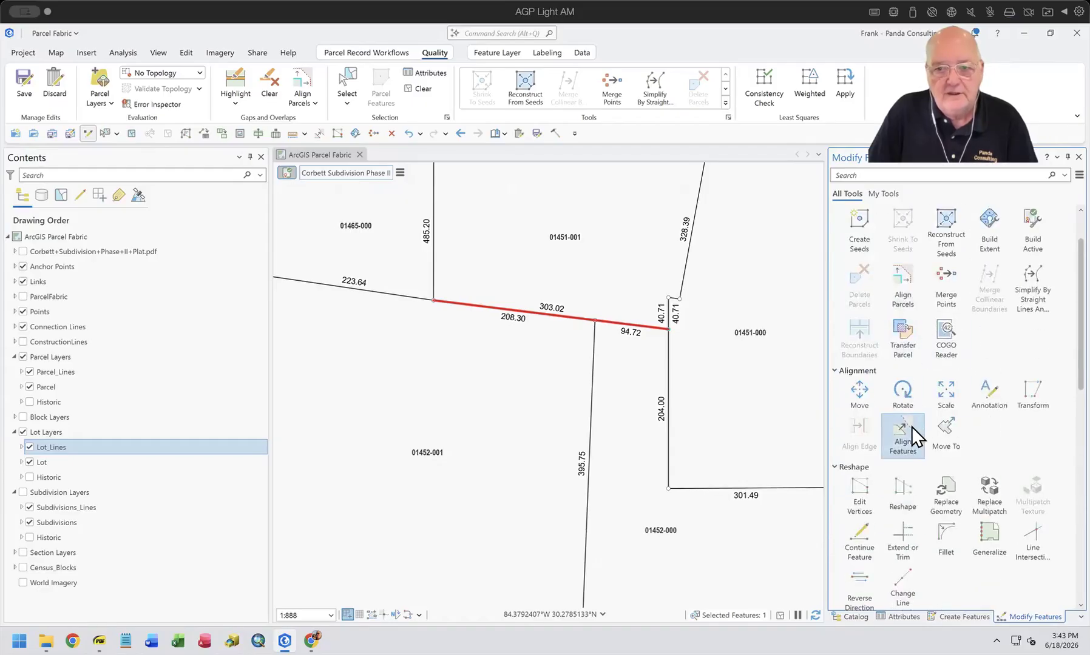
{"action": "left_click", "coordinate": [904, 431]}
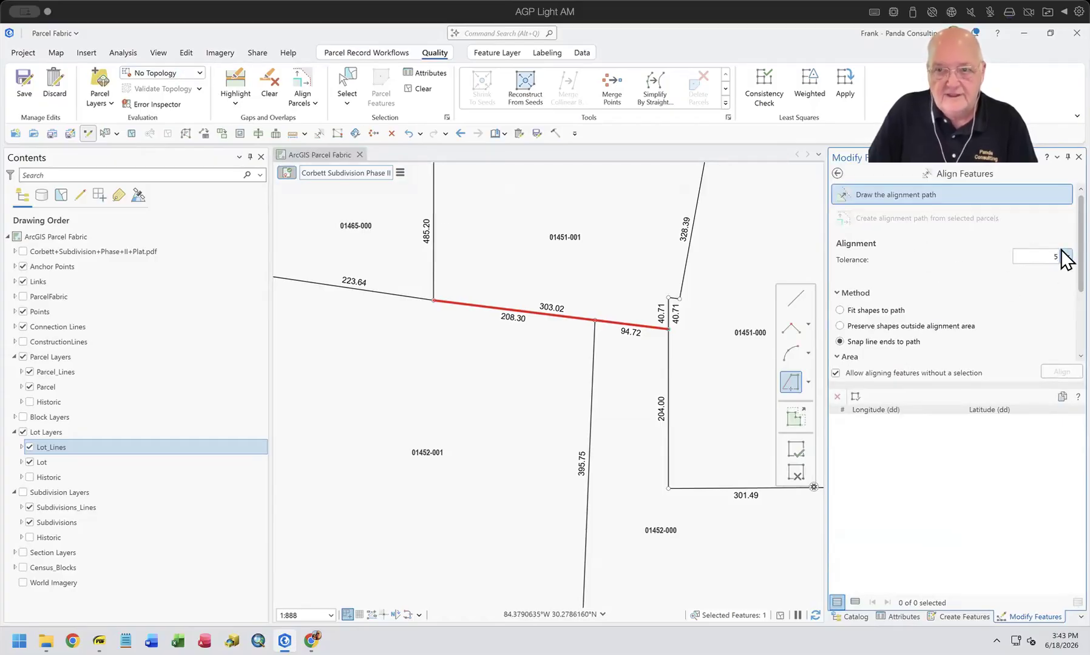
{"action": "left_click", "coordinate": [855, 309]}
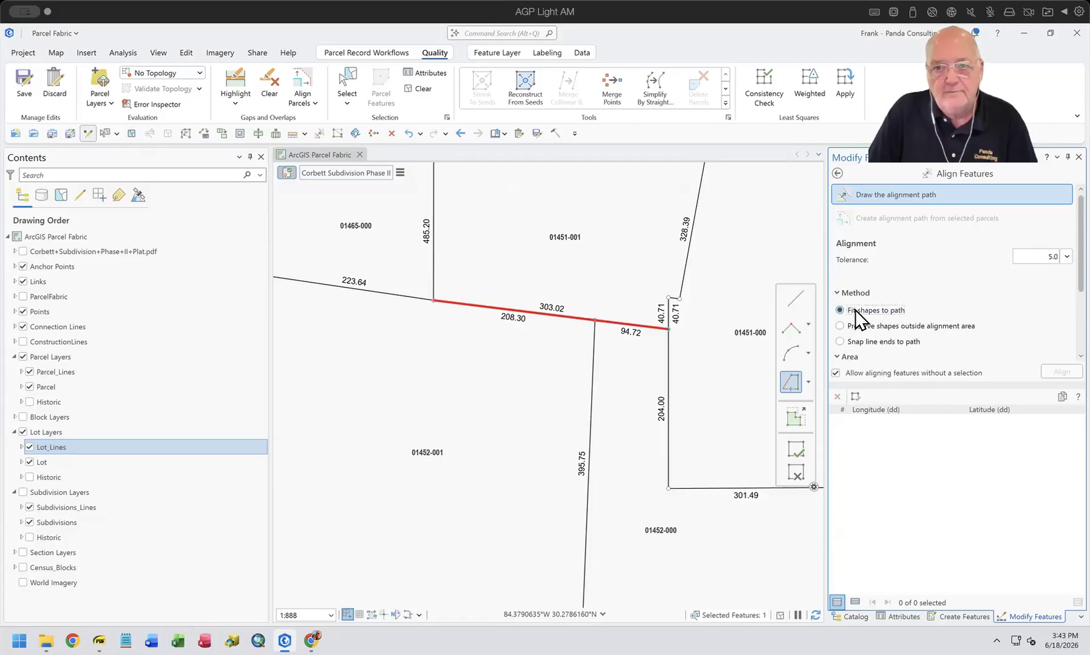
Align the features along a straight path from the east to the west end of the gap south of parcel 01451-001, and clear the gap highlights
{"action": "left_click", "coordinate": [796, 297]}
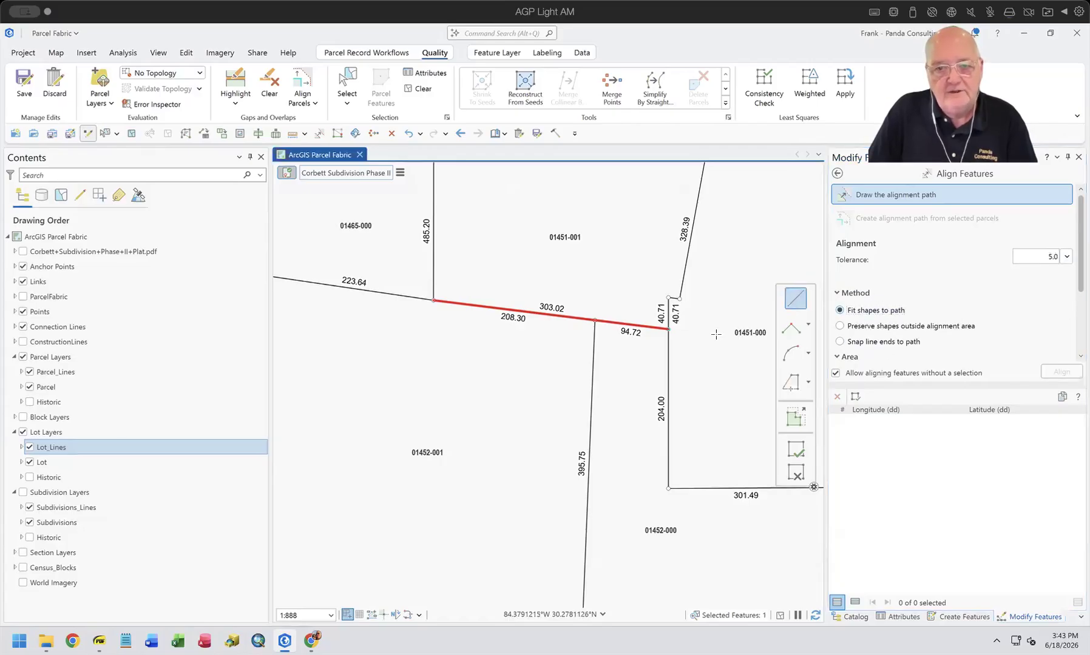
{"action": "left_click", "coordinate": [668, 331]}
{"action": "left_click", "coordinate": [438, 302]}
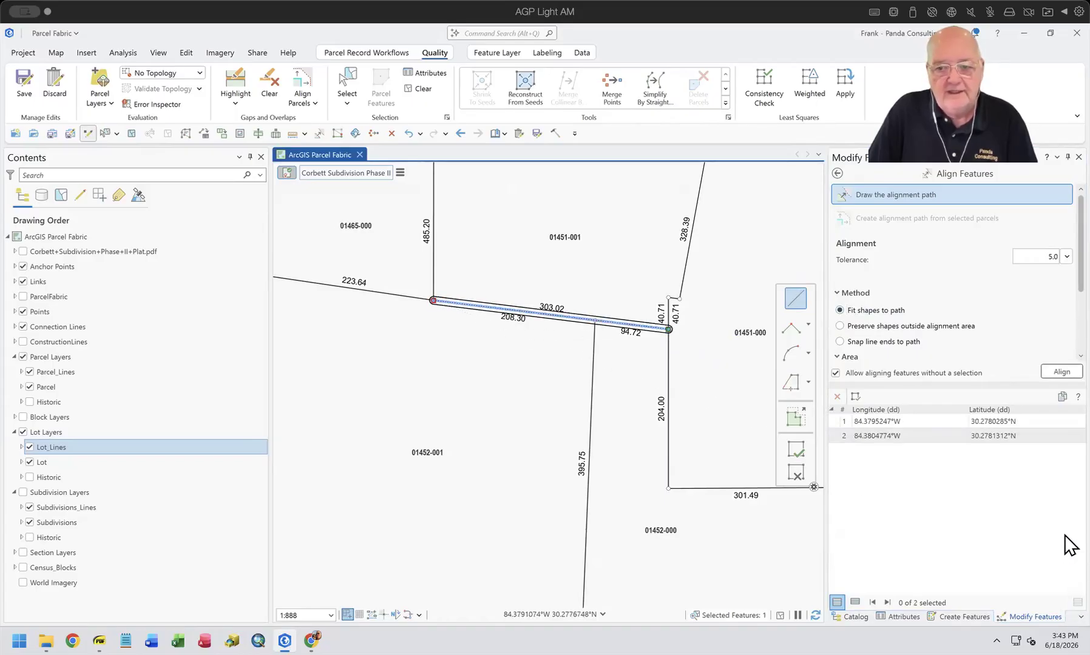
{"action": "left_click", "coordinate": [1051, 371]}
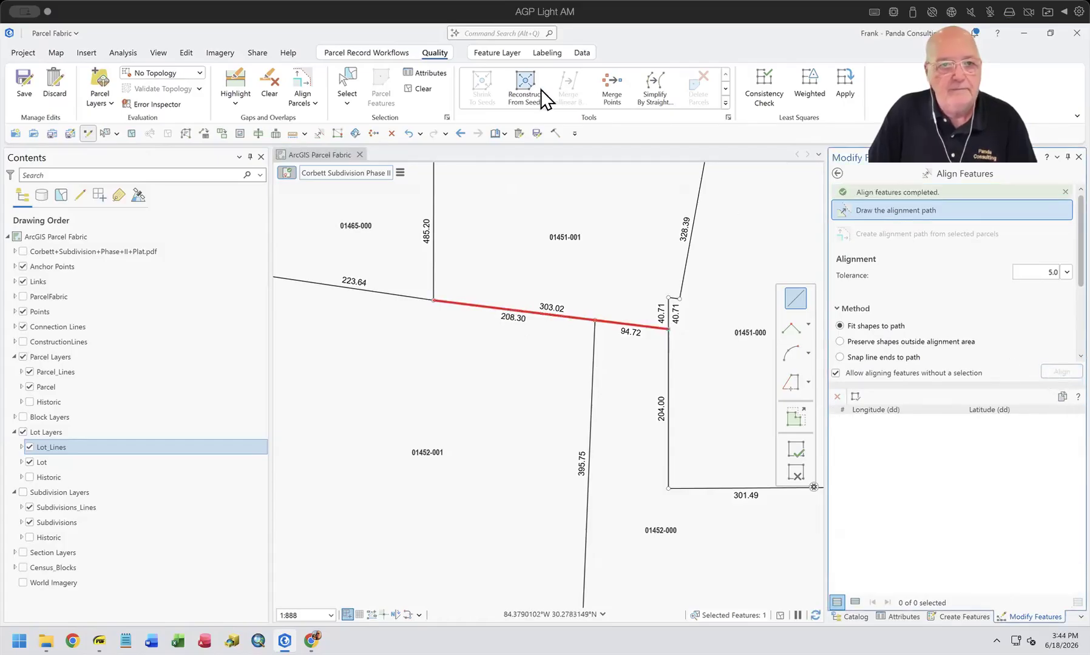
{"action": "left_click", "coordinate": [236, 84]}
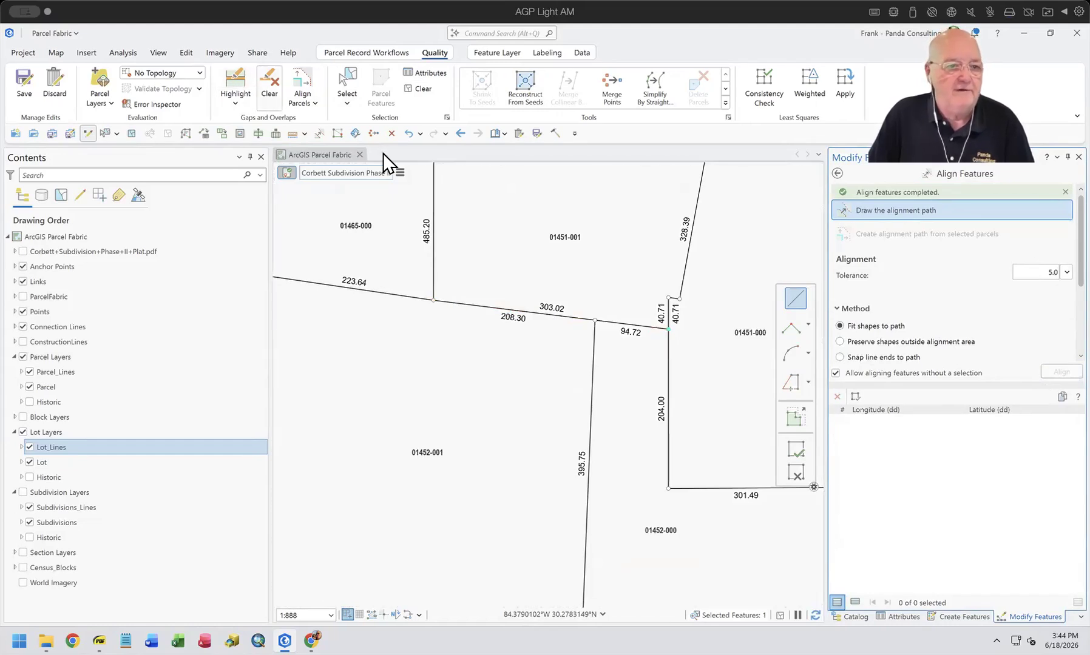
Save the edits and look over the parcels around 04171-003 and 04172-002 to the northeast
{"action": "scroll", "coordinate": [461, 182], "scroll_direction": "down", "scroll_amount": 5}
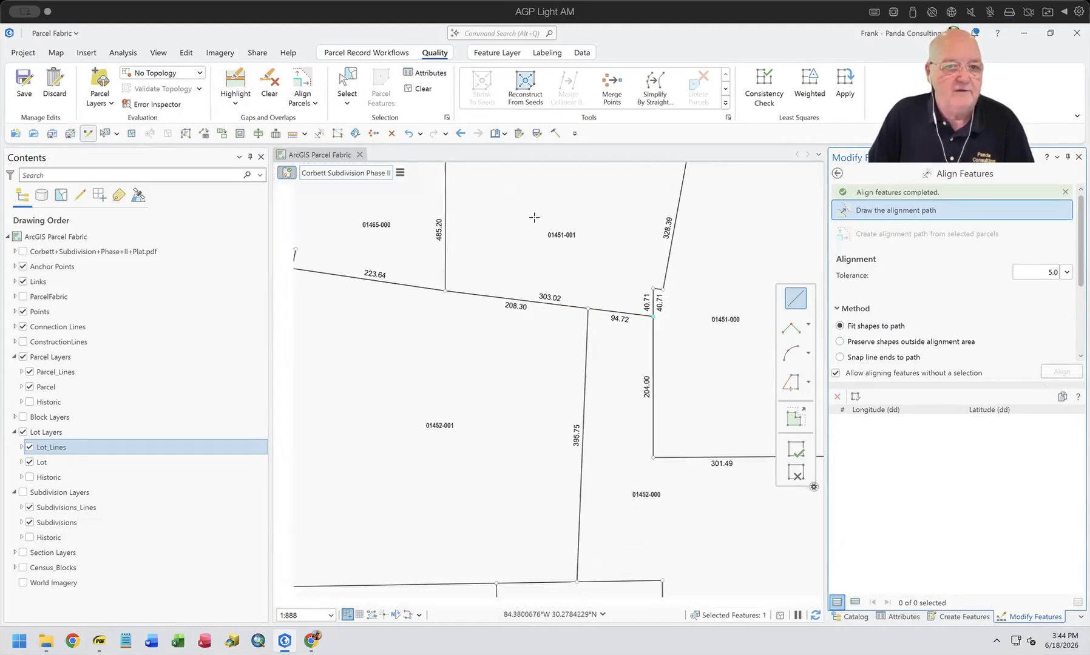
{"action": "left_click", "coordinate": [534, 133]}
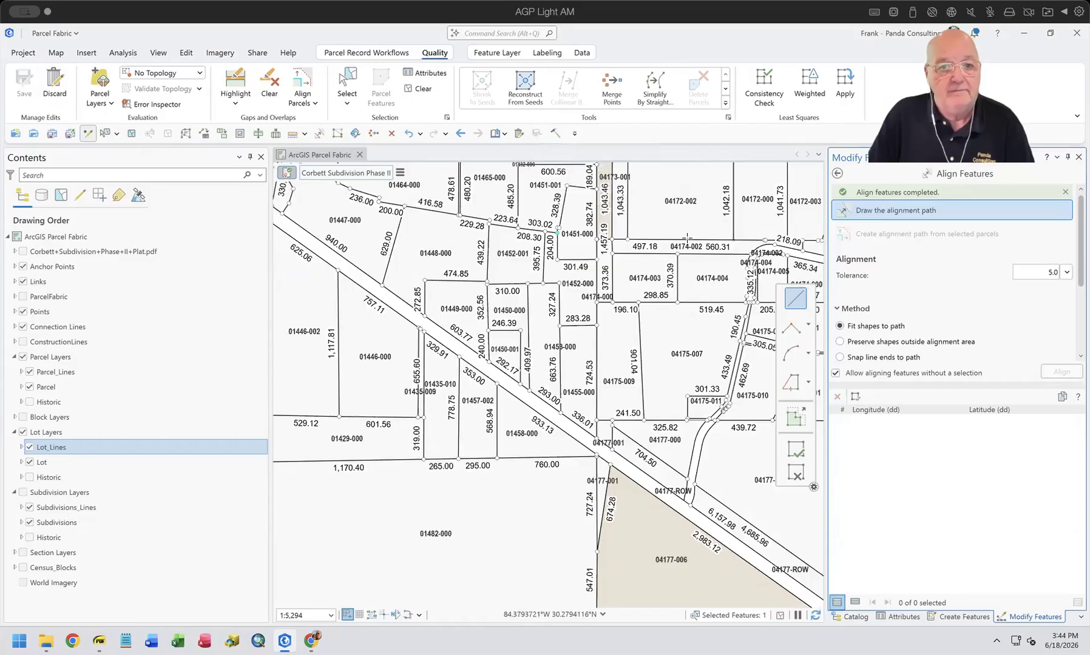
{"action": "scroll", "coordinate": [687, 237], "scroll_direction": "down", "scroll_amount": 2}
{"action": "left_click_drag", "start_coordinate": [686, 237], "coordinate": [538, 480]}
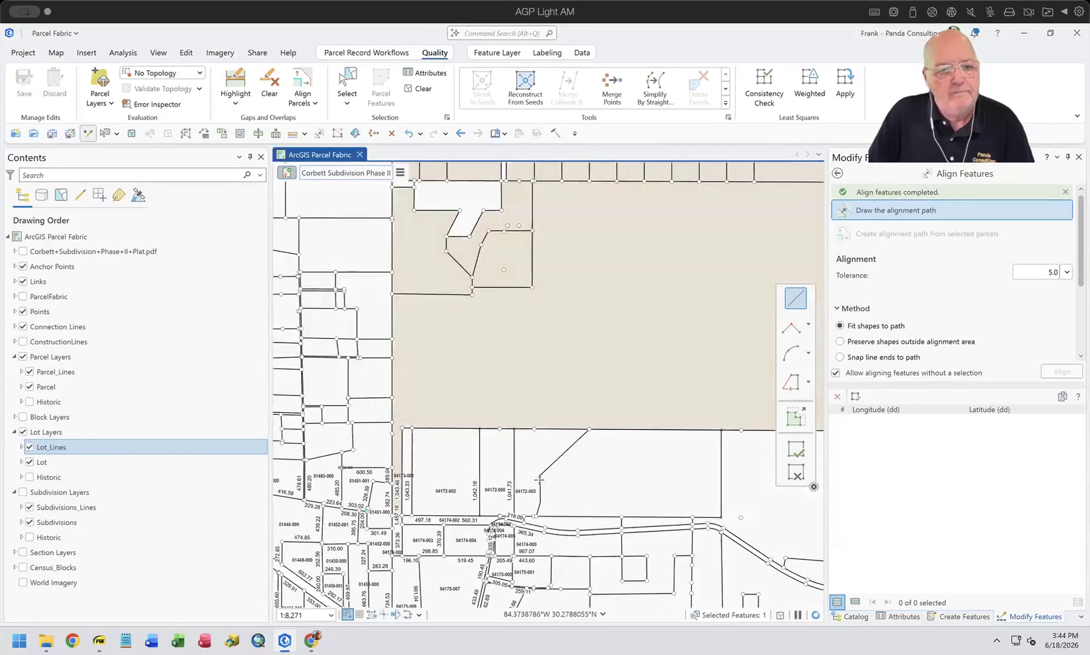
{"action": "scroll", "coordinate": [619, 324], "scroll_direction": "up", "scroll_amount": 4}
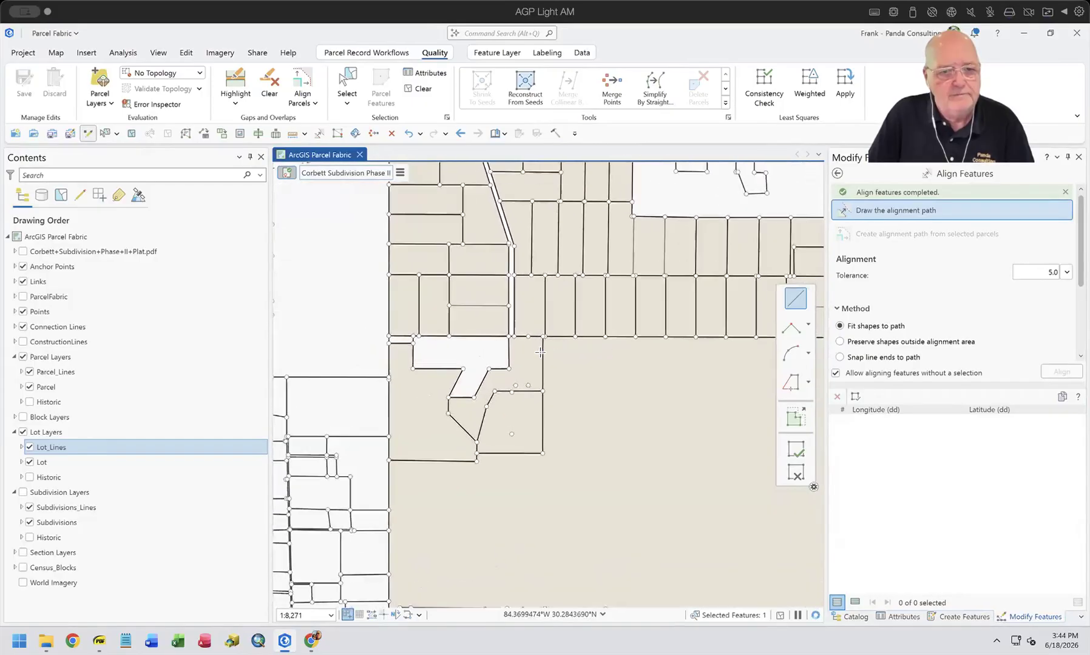
{"action": "scroll", "coordinate": [539, 351], "scroll_direction": "down", "scroll_amount": 1}
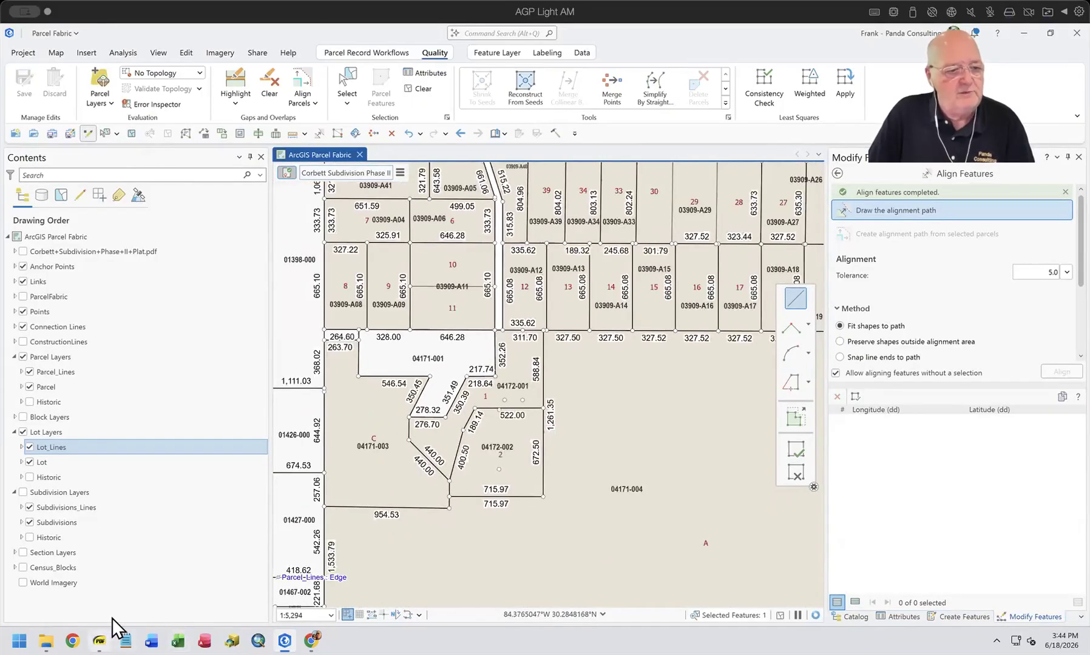
Switch to the workshop PDF in SumatraPDF and select each line of the Topics page in turn, from Building the Subdivision to Clipping out the Subdivision
{"action": "left_click", "coordinate": [90, 619]}
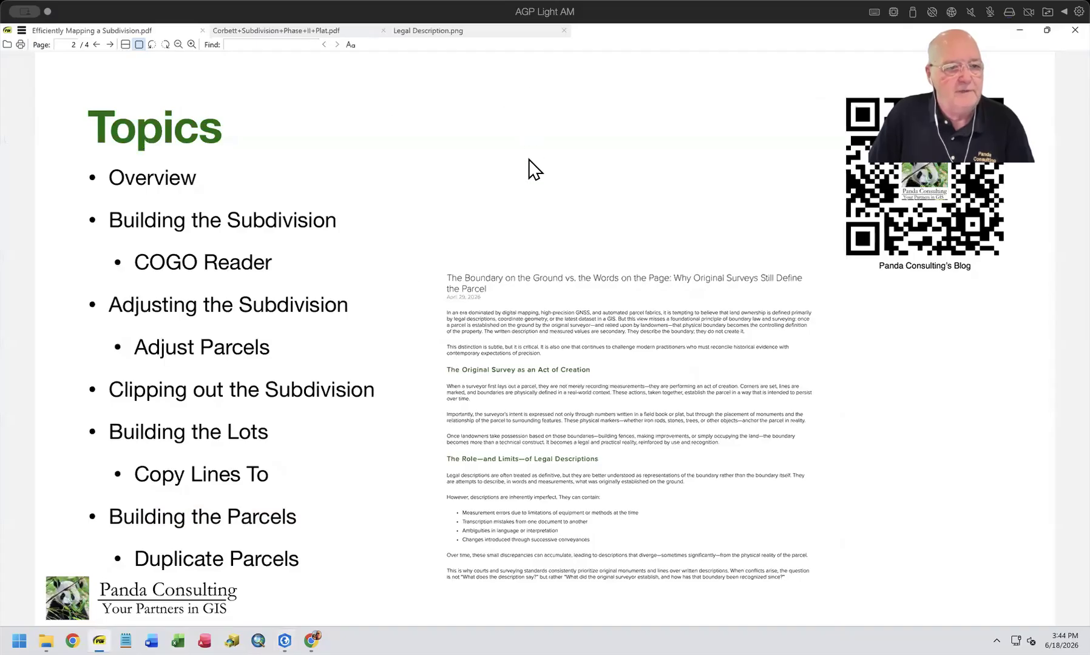
{"action": "left_click_drag", "start_coordinate": [108, 217], "coordinate": [384, 226]}
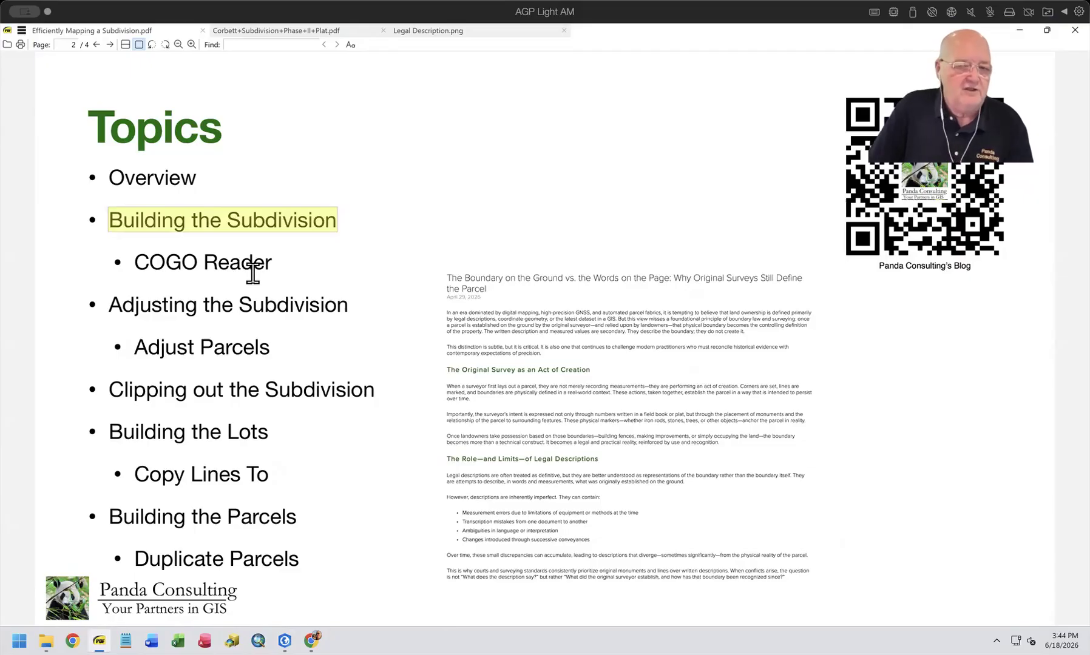
{"action": "left_click_drag", "start_coordinate": [133, 261], "coordinate": [277, 261]}
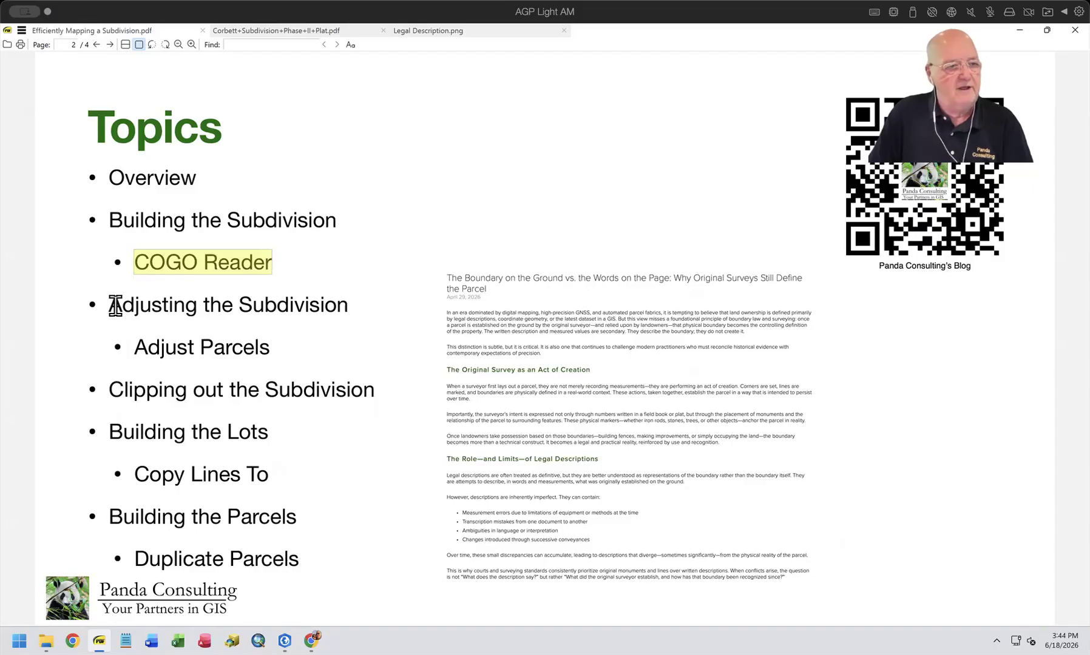
{"action": "left_click_drag", "start_coordinate": [106, 305], "coordinate": [371, 313]}
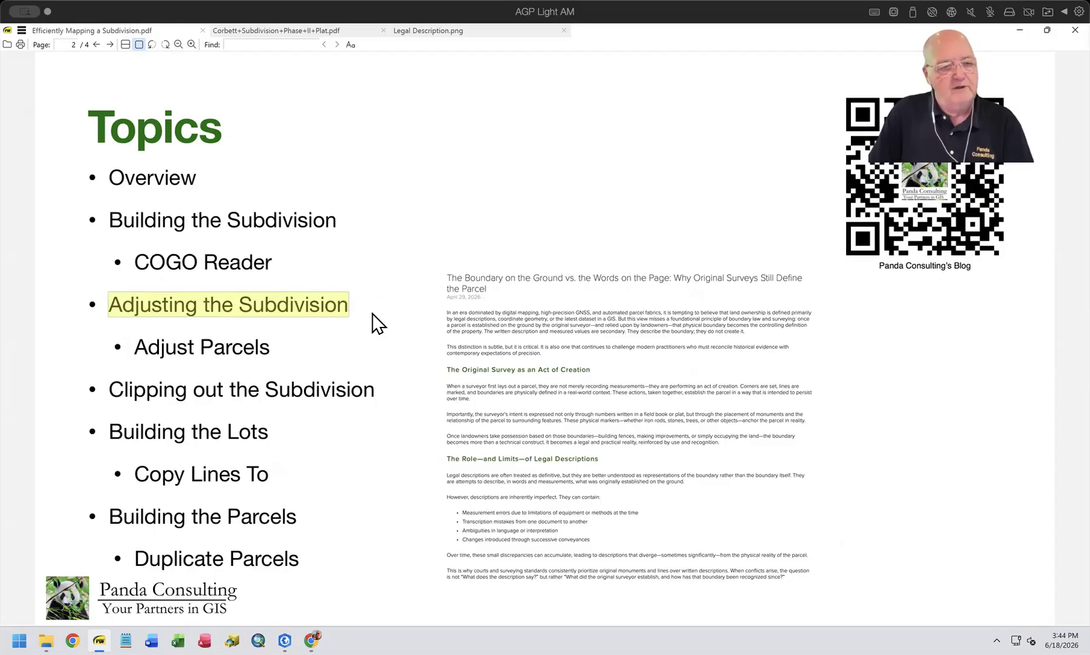
{"action": "left_click_drag", "start_coordinate": [136, 349], "coordinate": [277, 350]}
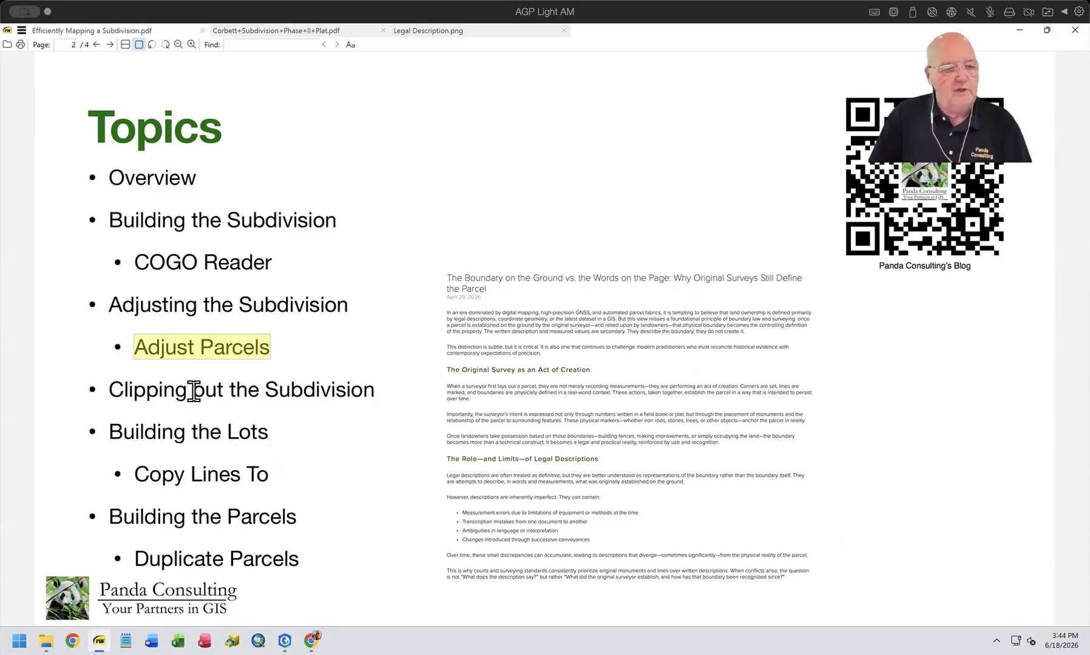
{"action": "left_click_drag", "start_coordinate": [106, 387], "coordinate": [400, 385]}
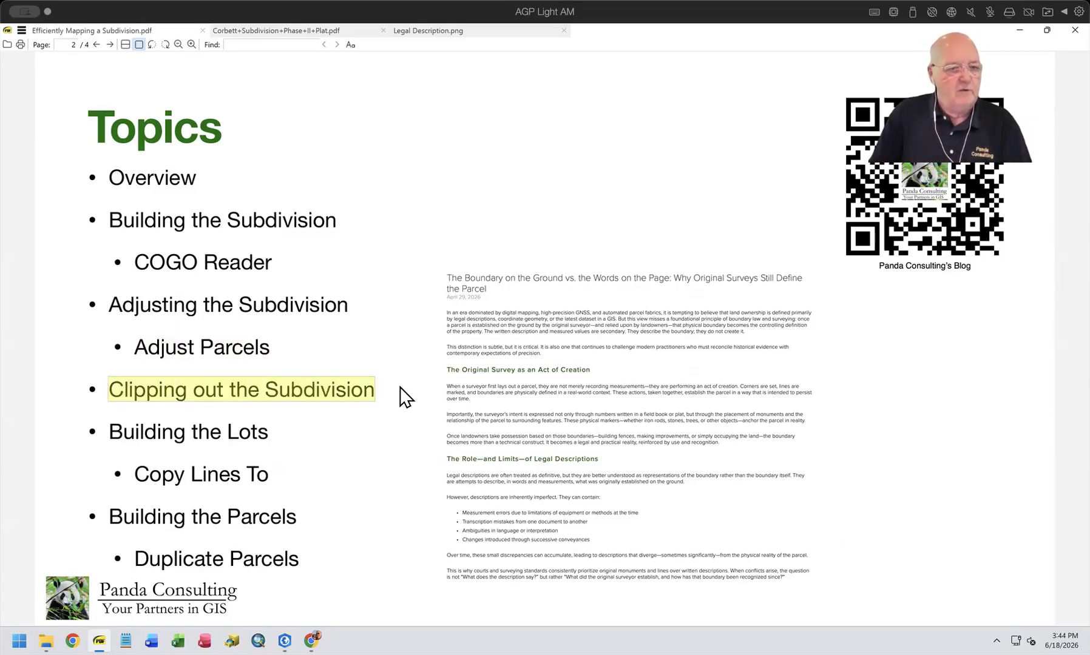
Select each remaining line of the Topics page in turn, from Building the Lots and Copy Lines To through Building the Parcels and Duplicate Parcels
{"action": "left_click_drag", "start_coordinate": [110, 432], "coordinate": [277, 426]}
{"action": "left_click", "coordinate": [135, 477]}
{"action": "left_click_drag", "start_coordinate": [135, 477], "coordinate": [269, 479]}
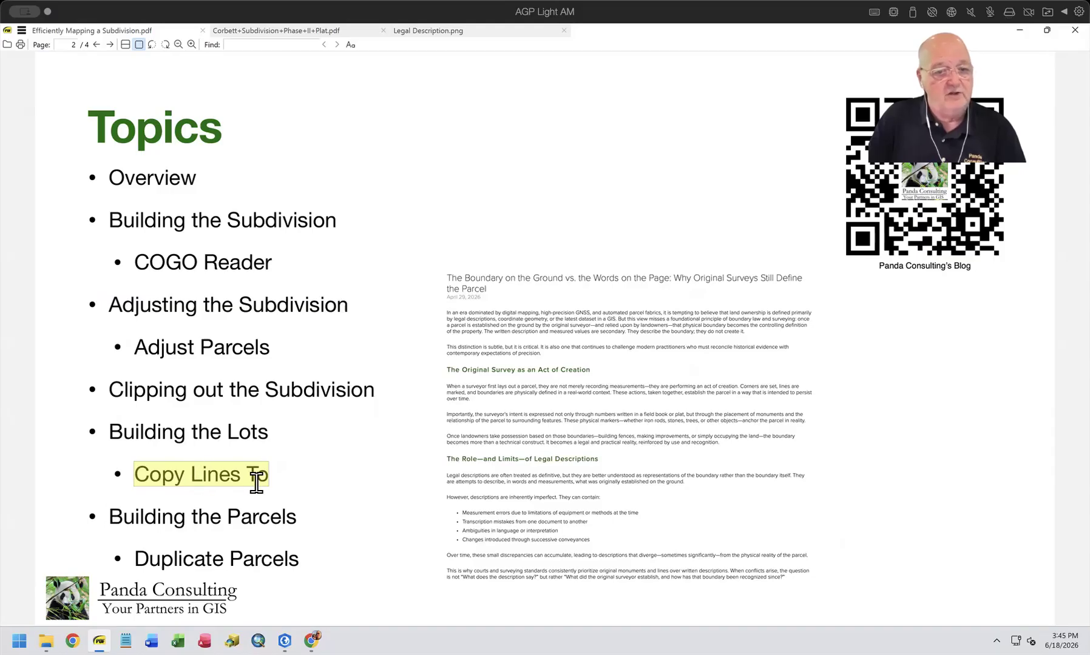
{"action": "left_click", "coordinate": [294, 475]}
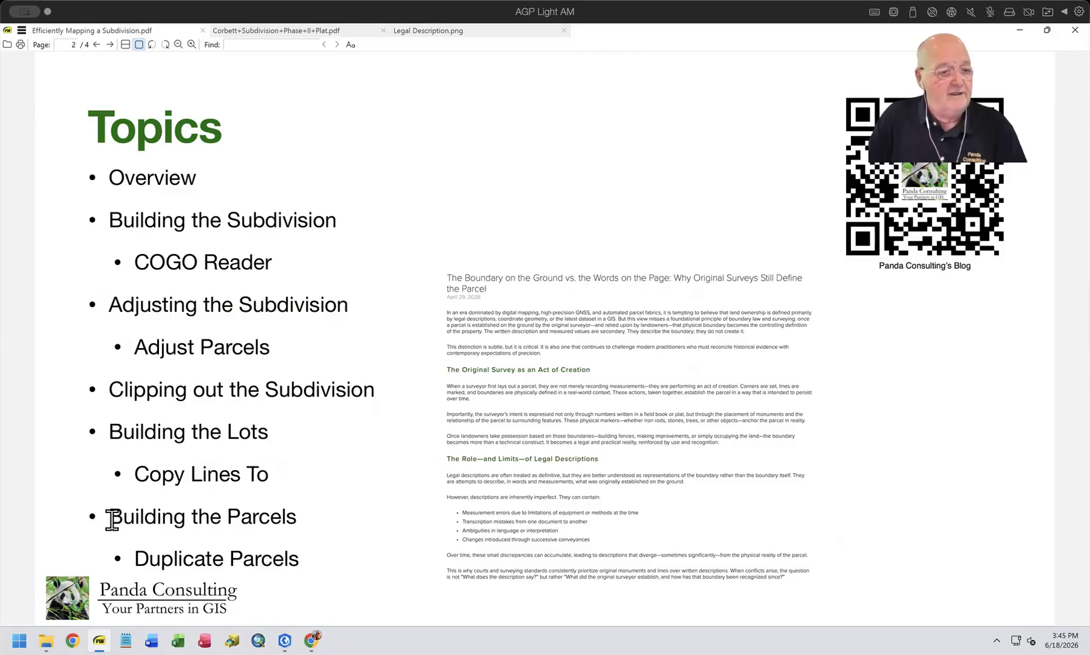
{"action": "left_click_drag", "start_coordinate": [112, 520], "coordinate": [306, 515]}
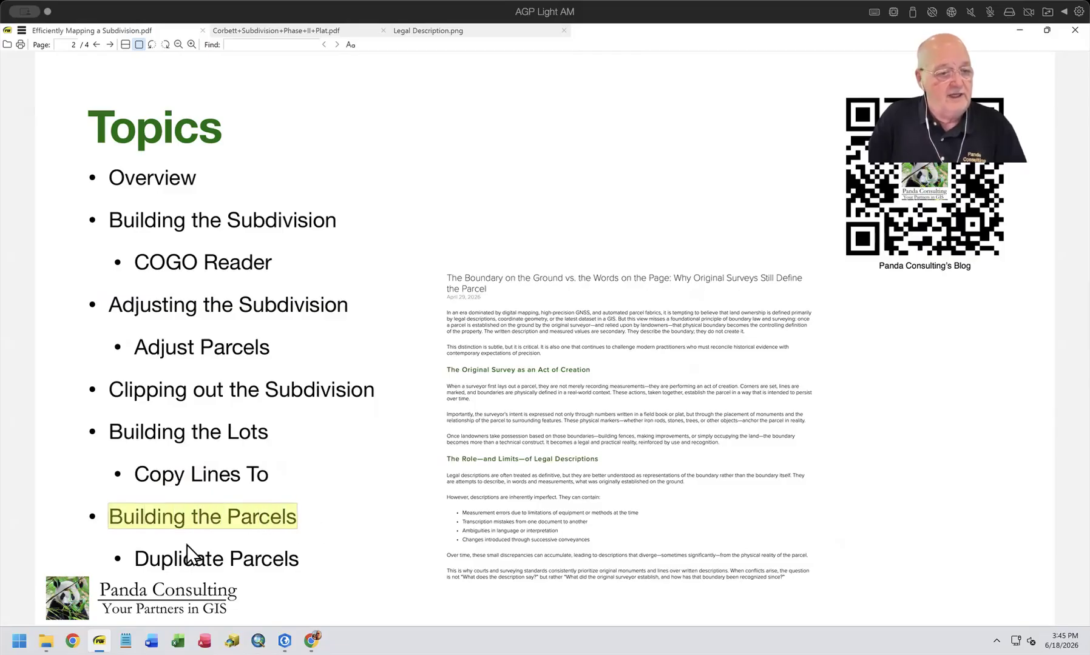
{"action": "left_click_drag", "start_coordinate": [134, 559], "coordinate": [328, 551]}
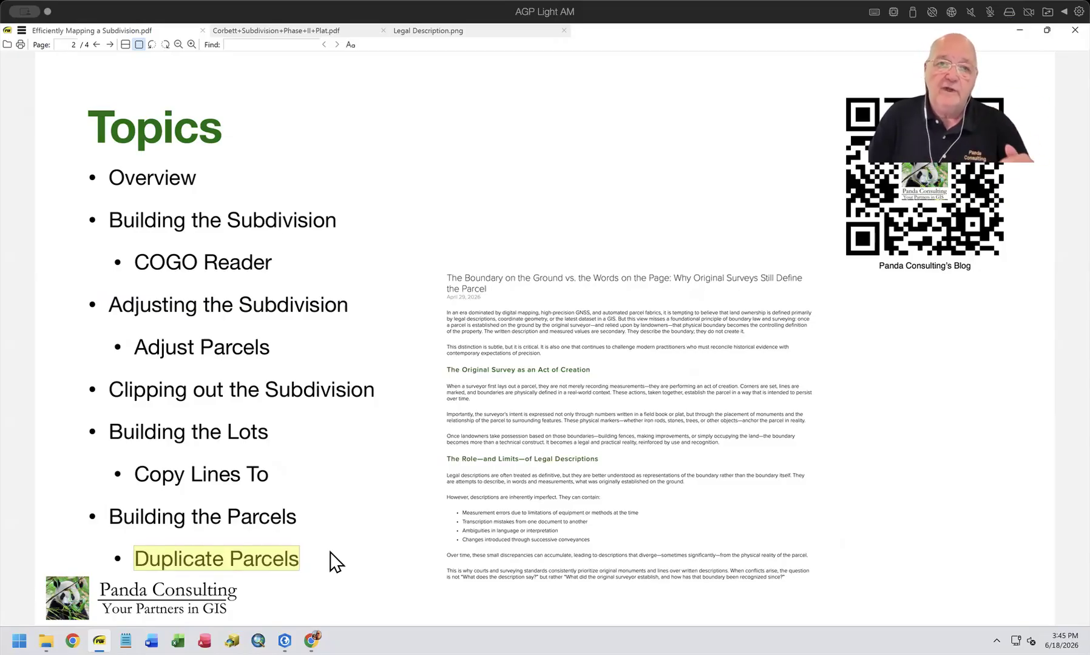
Clear the text selection and advance past the Questions page to the closing contact page of the workshop PDF
{"action": "left_click", "coordinate": [337, 543]}
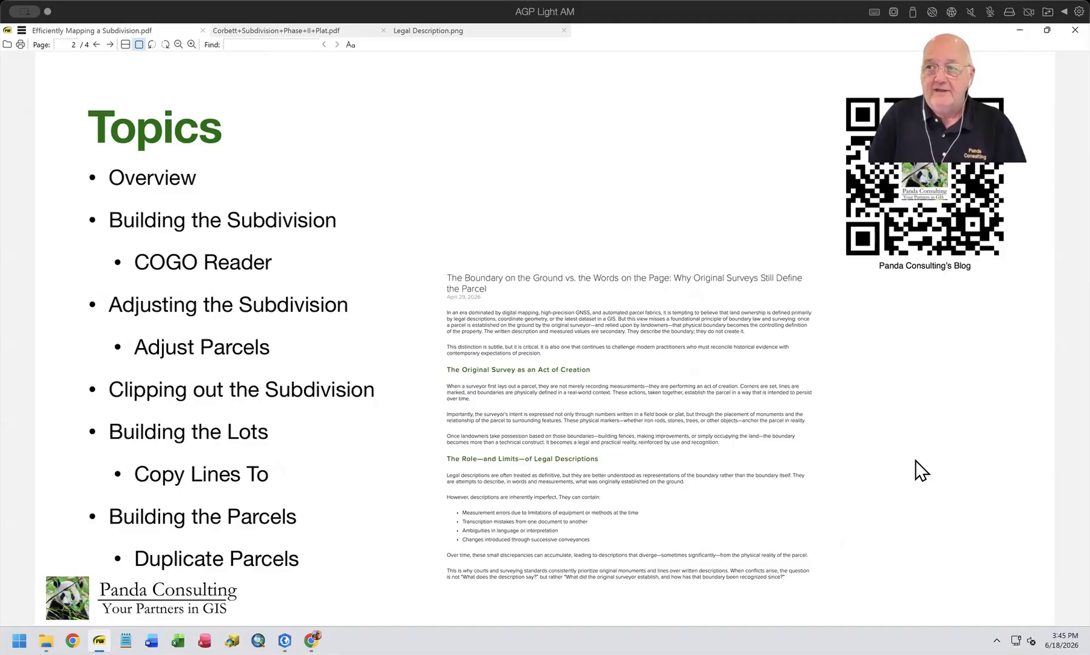
{"action": "key", "text": "Page_Down"}
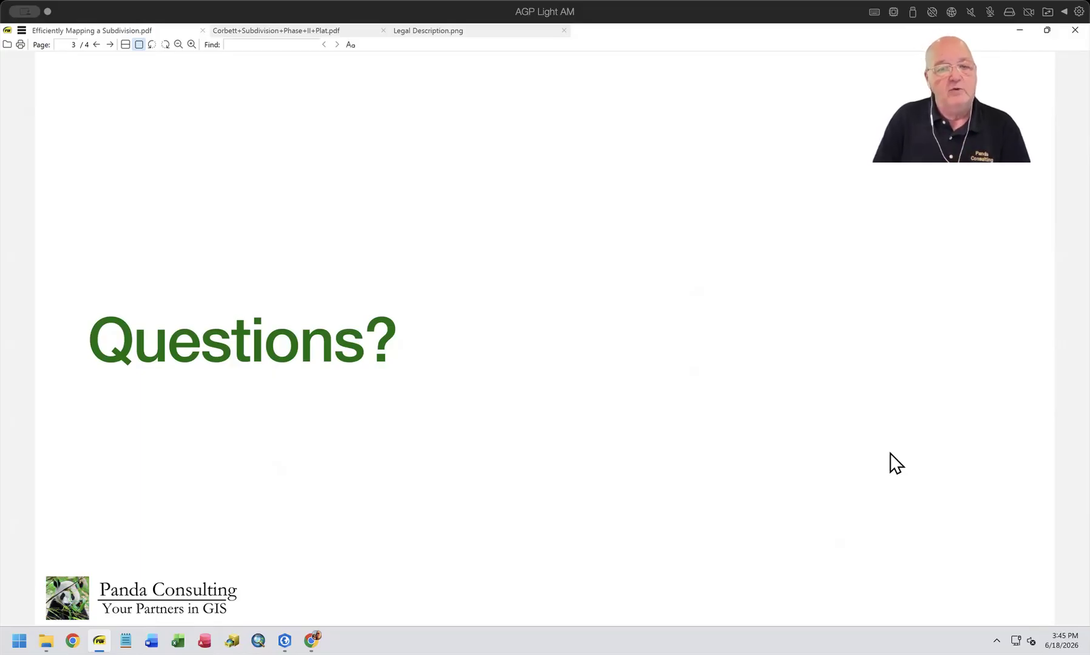
{"action": "key", "text": "Page_Down"}
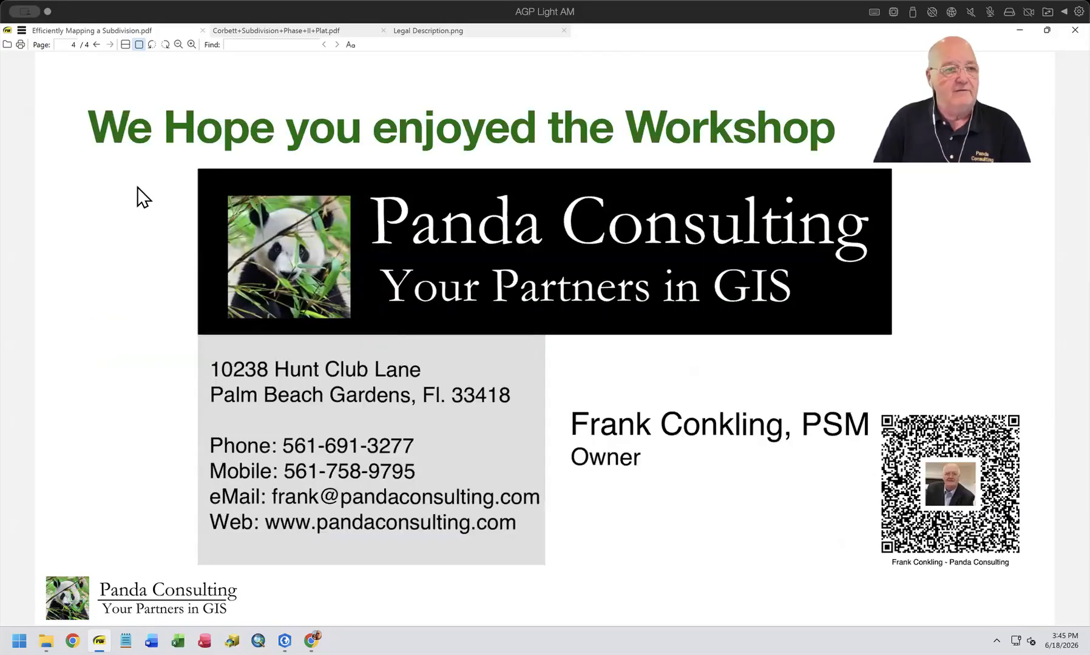